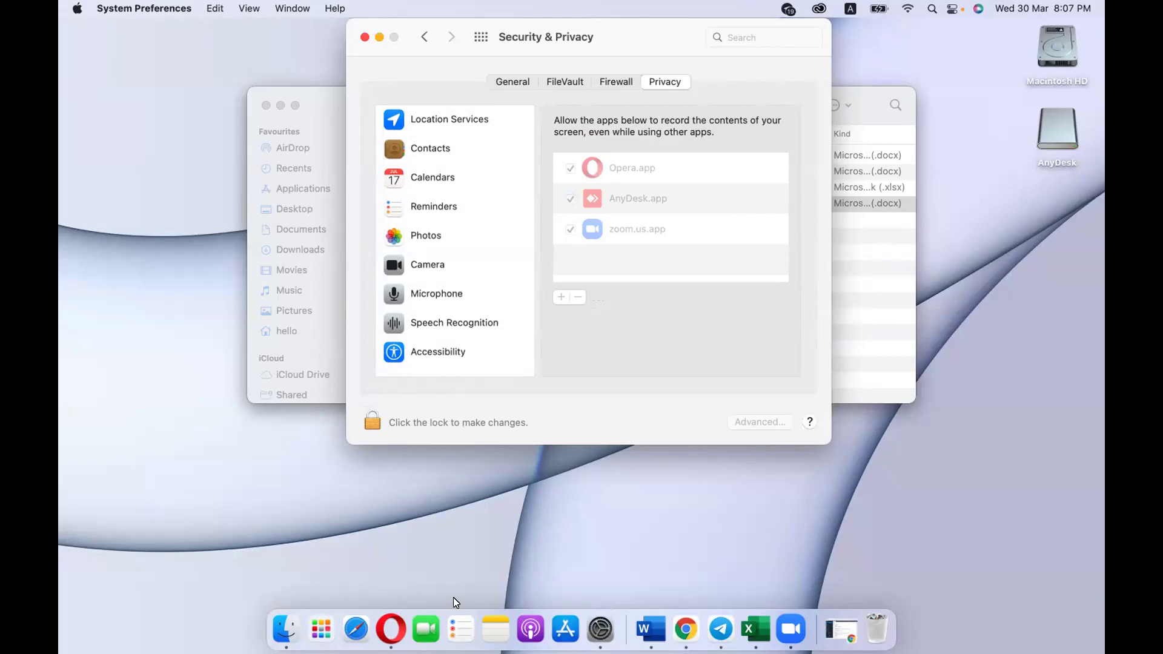
Step: Bring Opera forward, check the Security & Privacy space, and open a new Speed Dial tab
{"action": "left_click", "coordinate": [390, 618]}
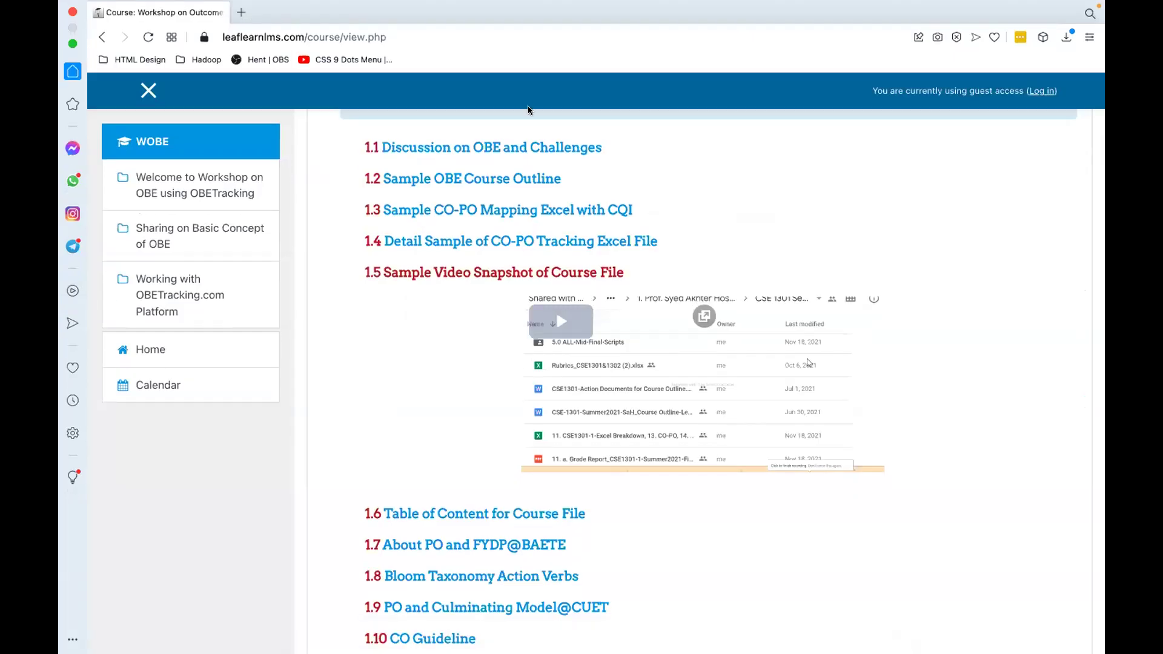
{"action": "key", "text": "ctrl+Left"}
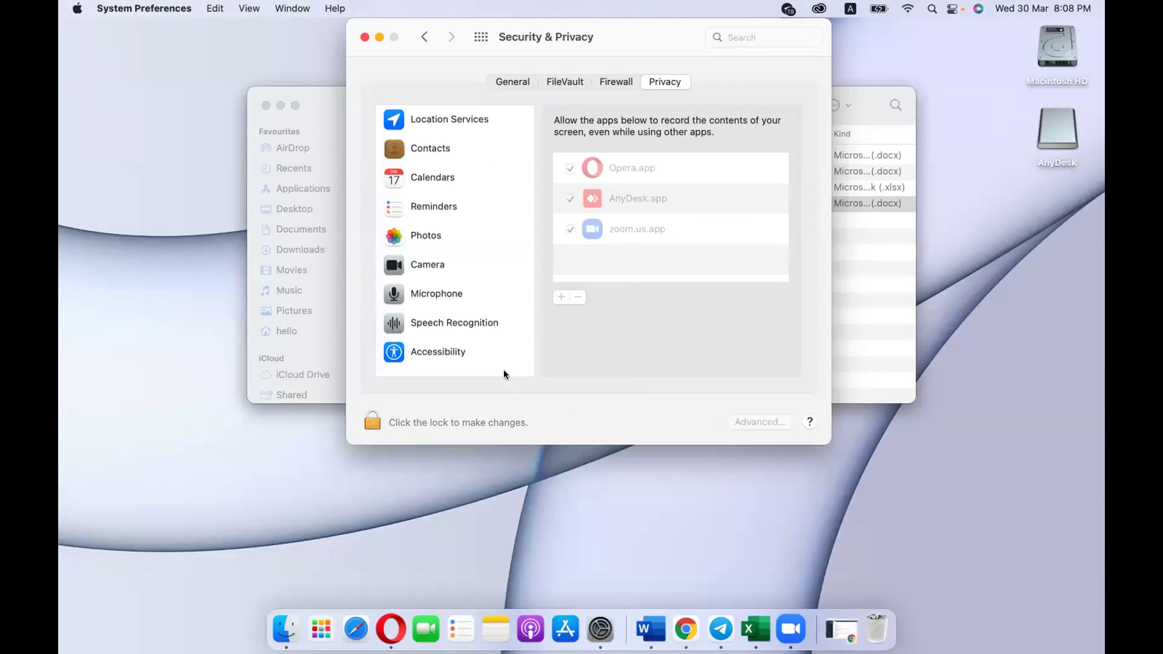
{"action": "key", "text": "ctrl+Right"}
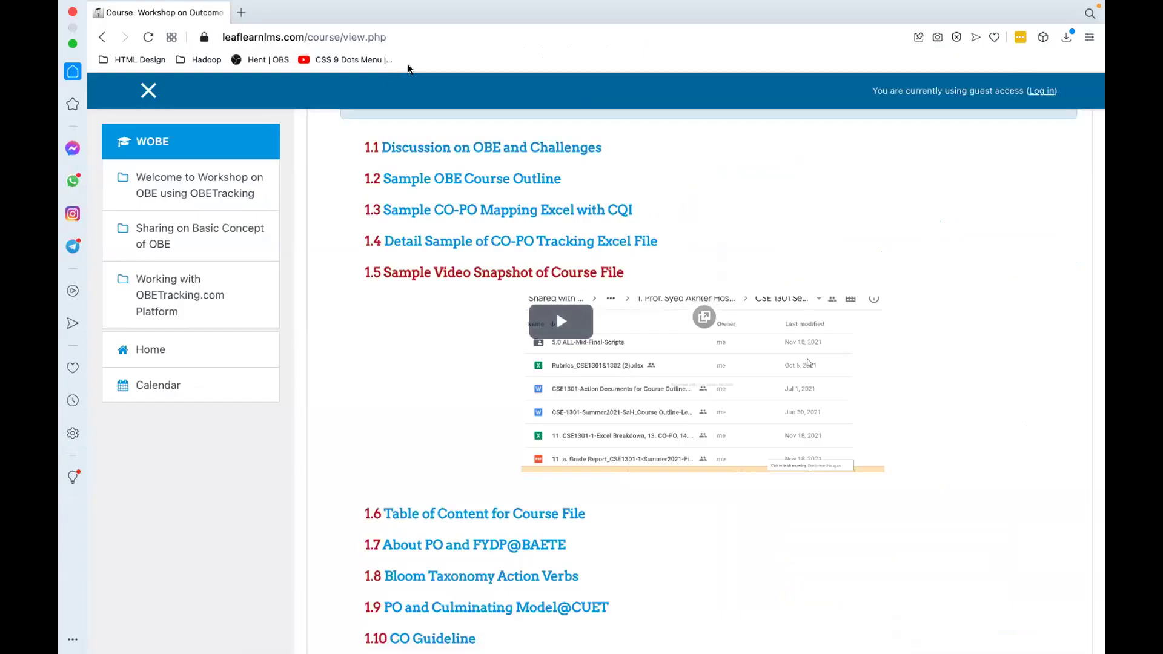
{"action": "mouse_move", "coordinate": [415, 4]}
{"action": "left_click", "coordinate": [241, 12]}
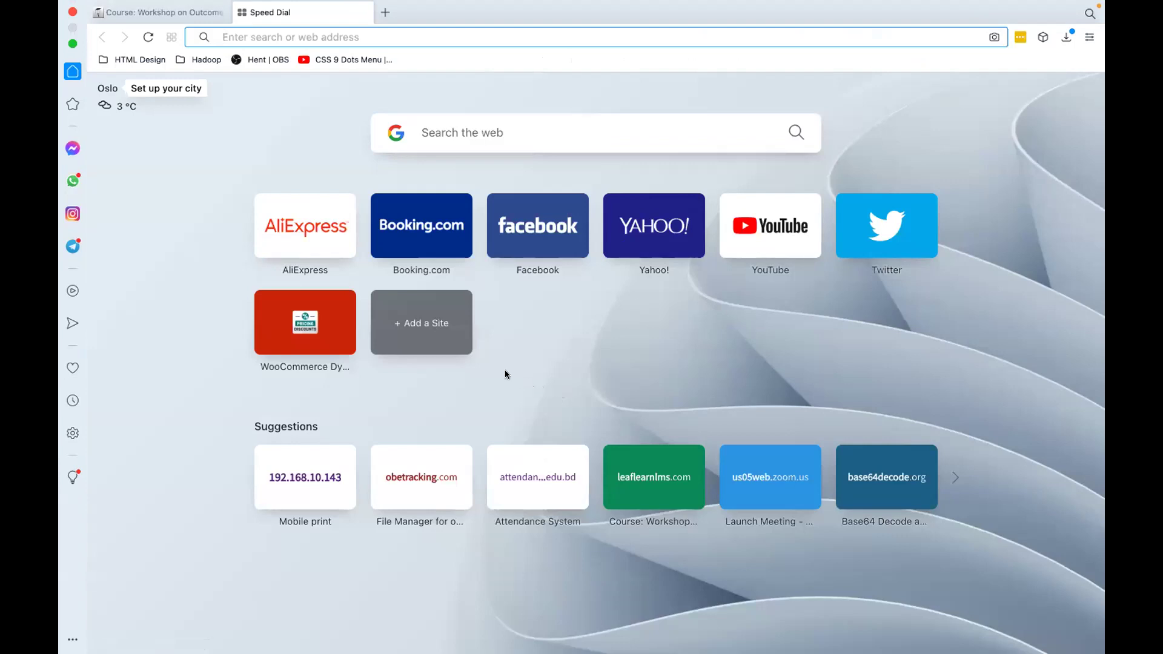
Step: Load the pasted obetracking.com/admin/ dashboard URL, then open another blank tab
{"action": "left_click", "coordinate": [237, 32]}
{"action": "key", "text": "ctrl+v"}
{"action": "key", "text": "Return"}
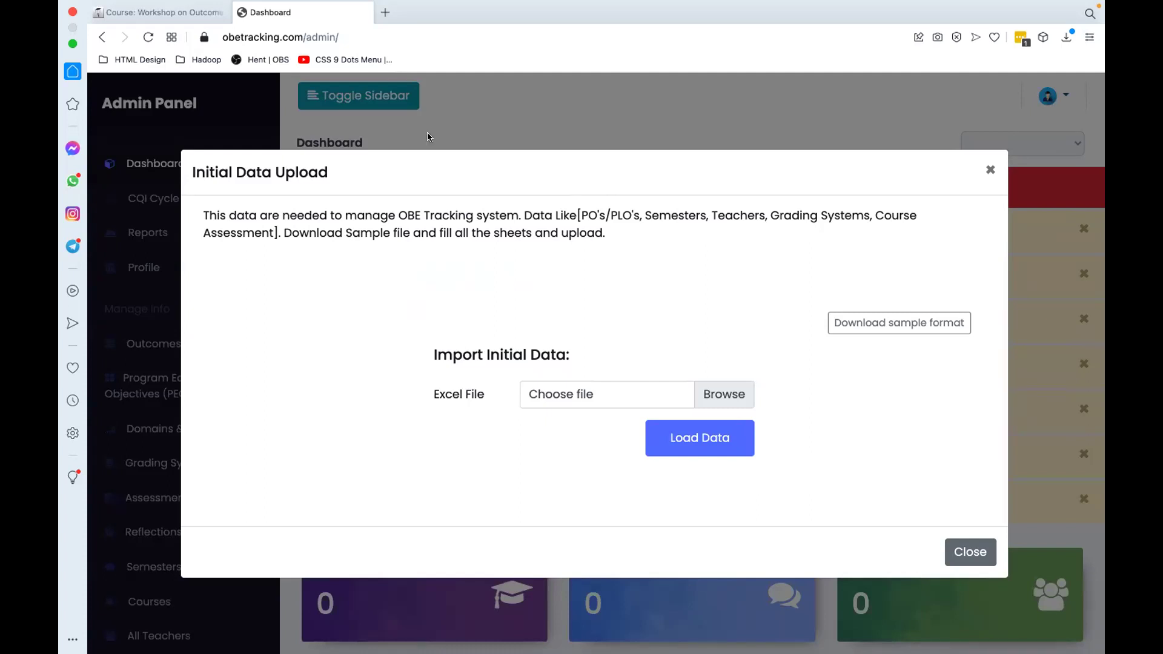
{"action": "left_click", "coordinate": [381, 9]}
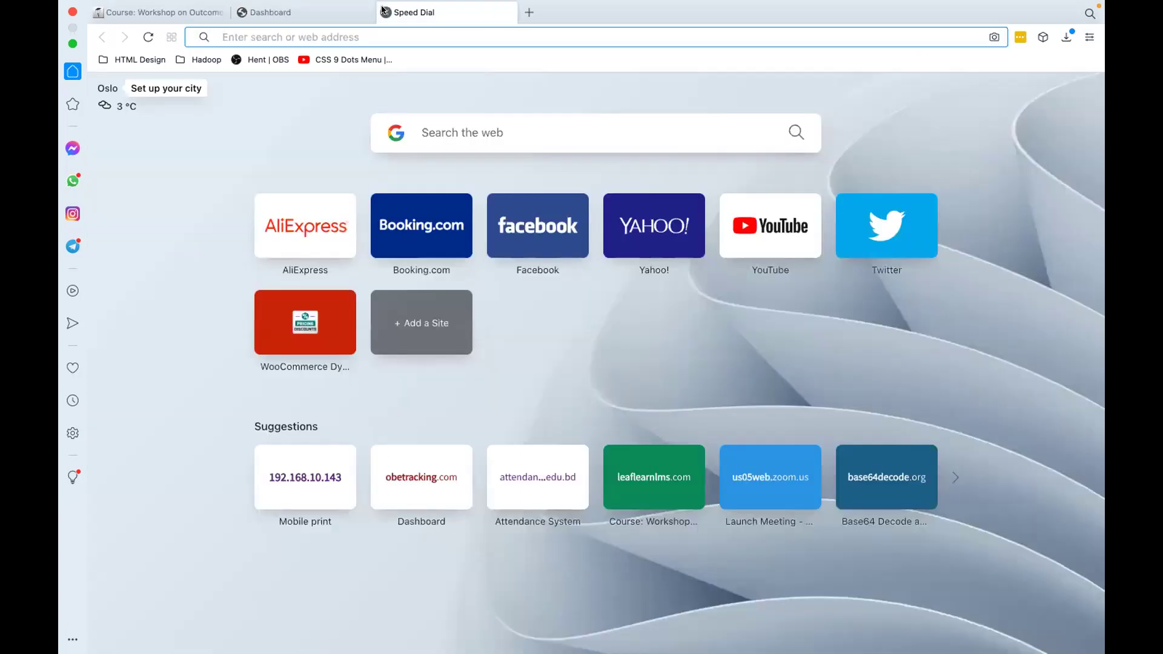
Step: Load obetracking.com, log in through Login > Client/Admin, and close the extra tab
{"action": "type", "text": "obetracking.com"}
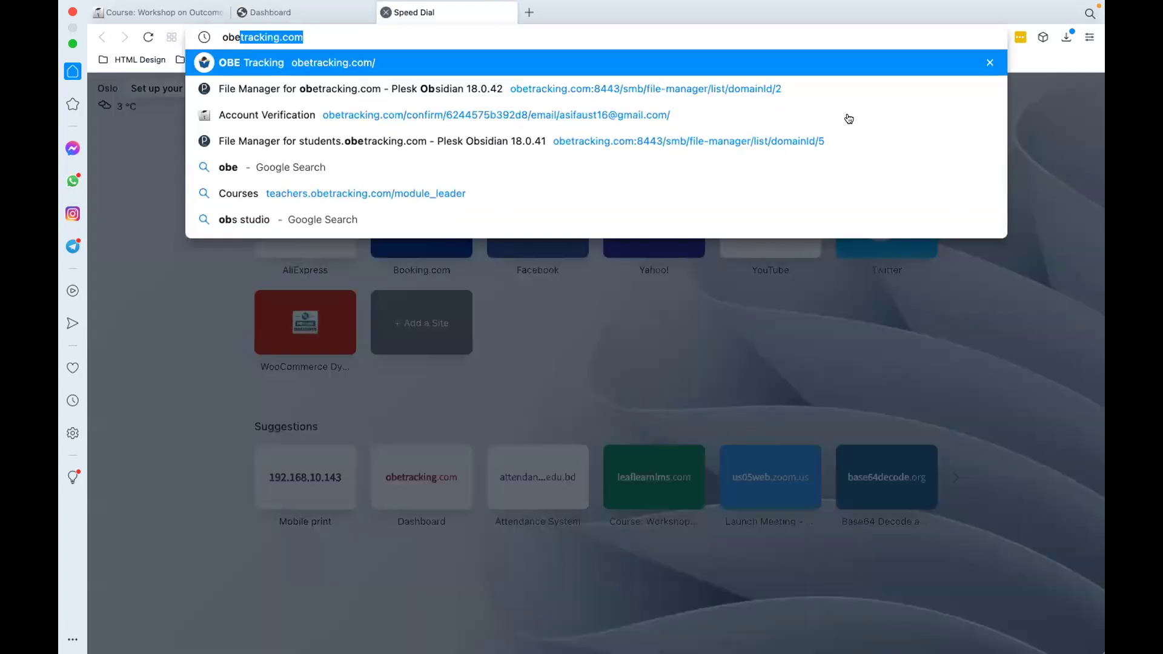
{"action": "key", "text": "Return"}
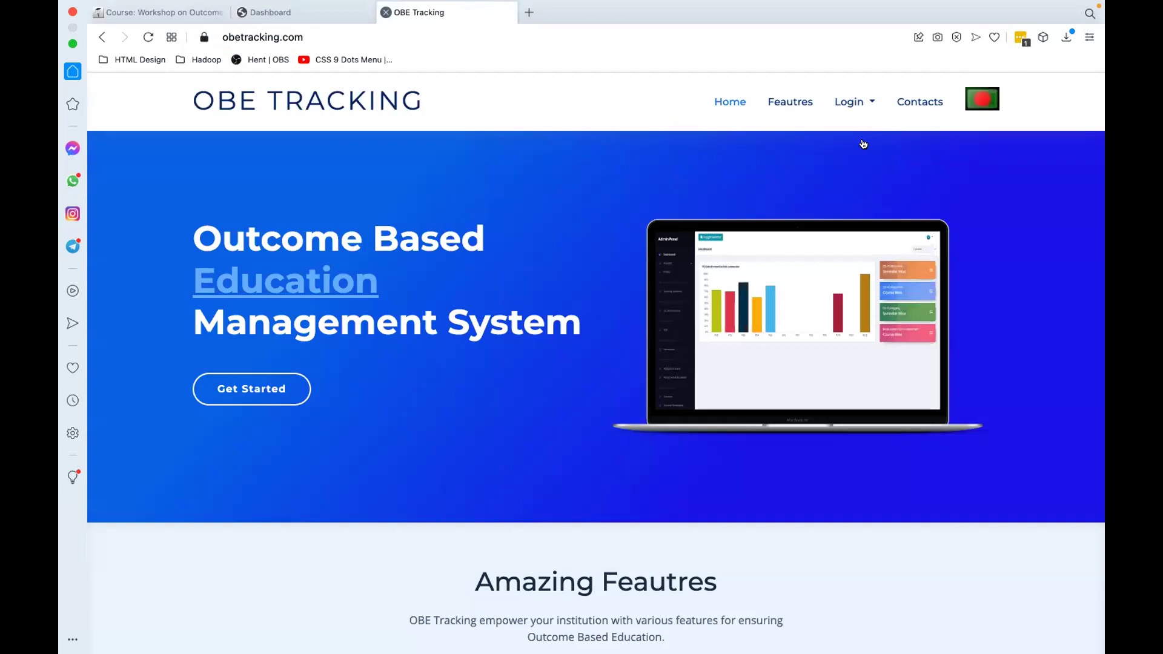
{"action": "mouse_move", "coordinate": [854, 101]}
{"action": "left_click", "coordinate": [862, 138]}
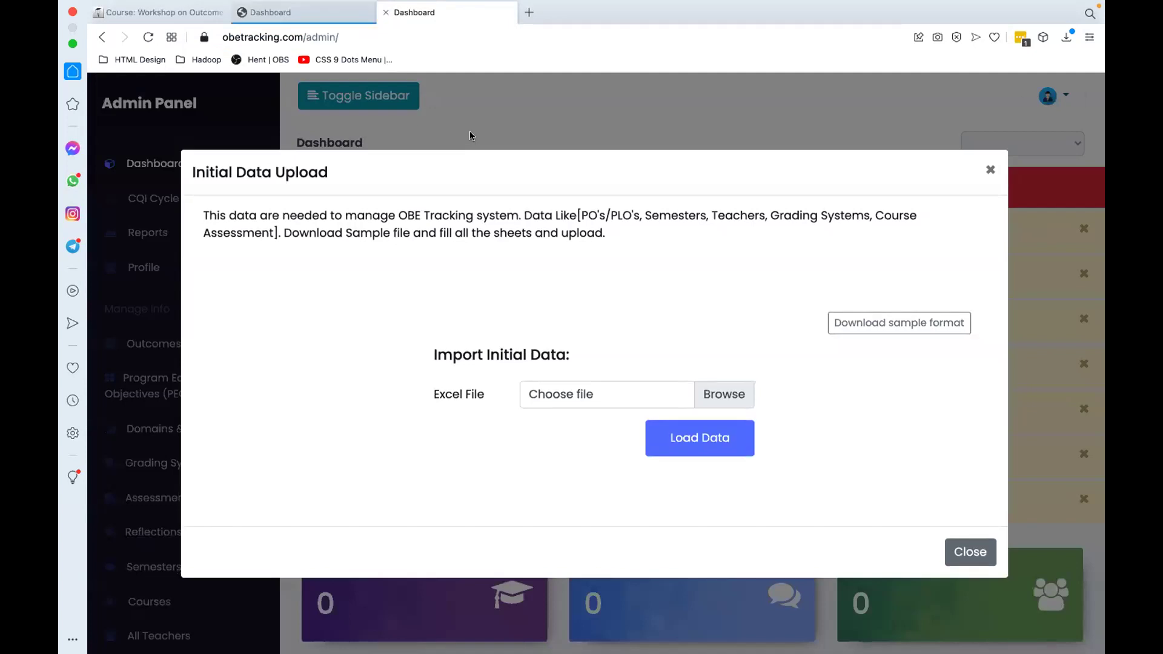
{"action": "key", "text": "super+w"}
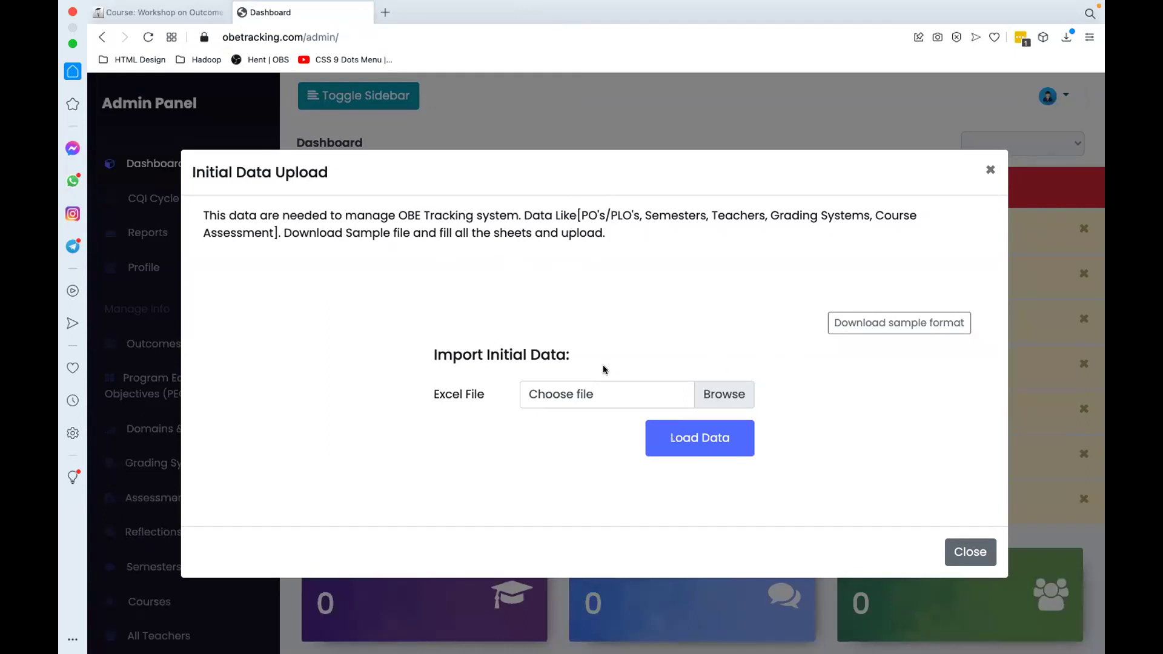
Step: Download the sample format workbook and open Initial_data.xlsx from Finder in Excel
{"action": "left_click", "coordinate": [911, 326]}
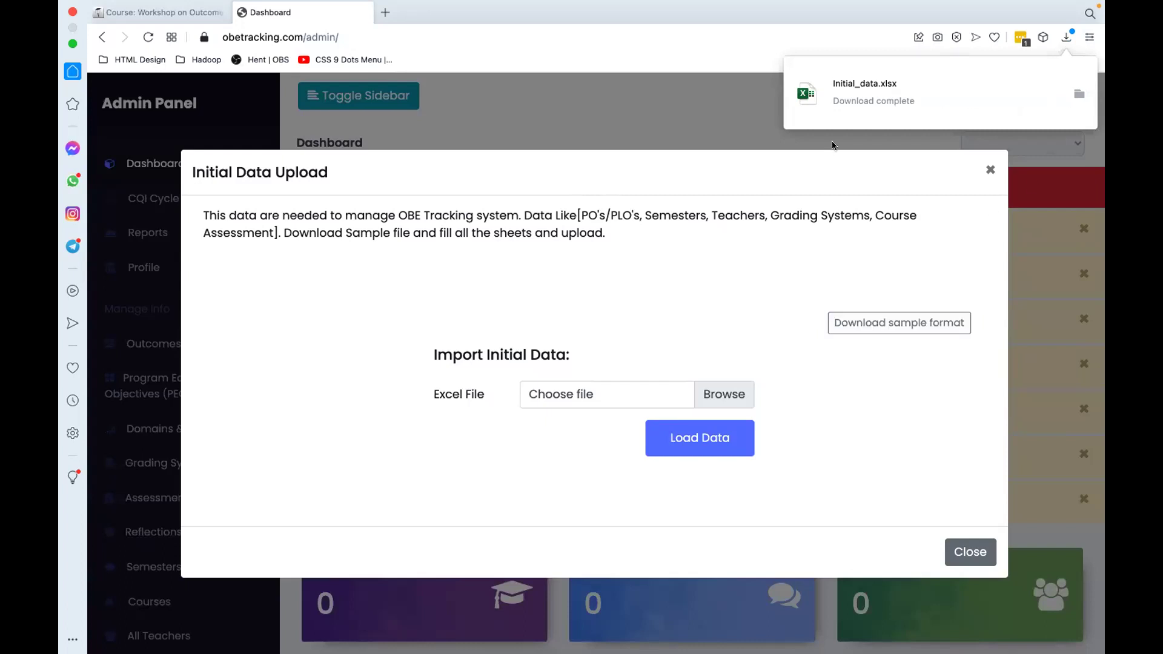
{"action": "left_click", "coordinate": [1076, 93]}
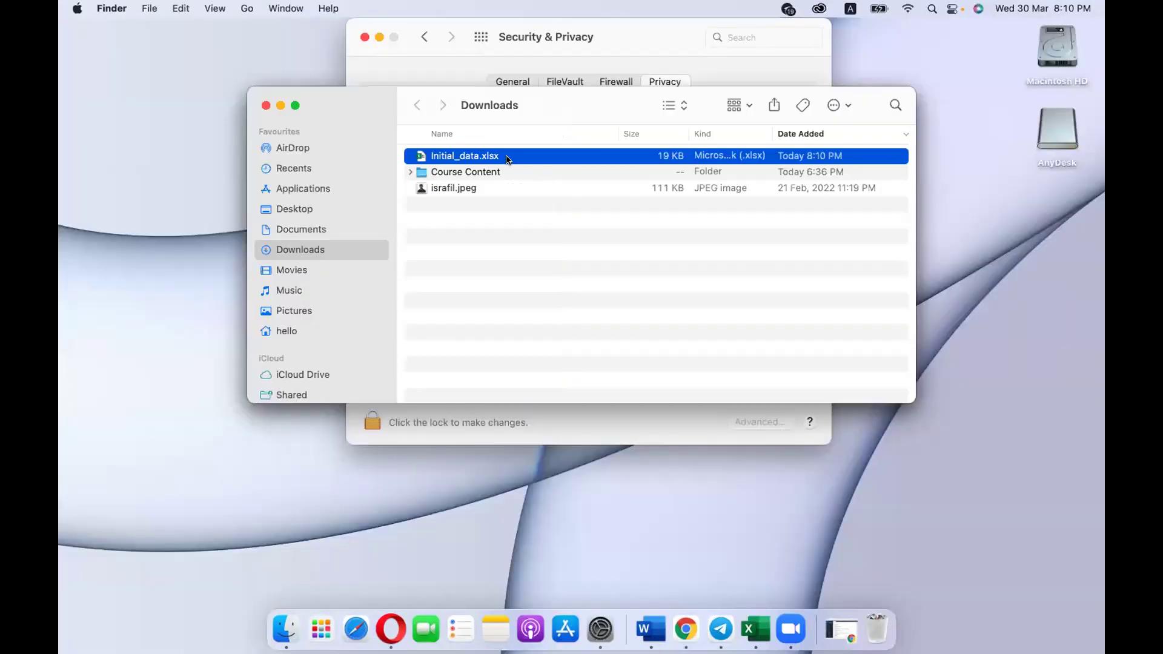
{"action": "double_click", "coordinate": [506, 156]}
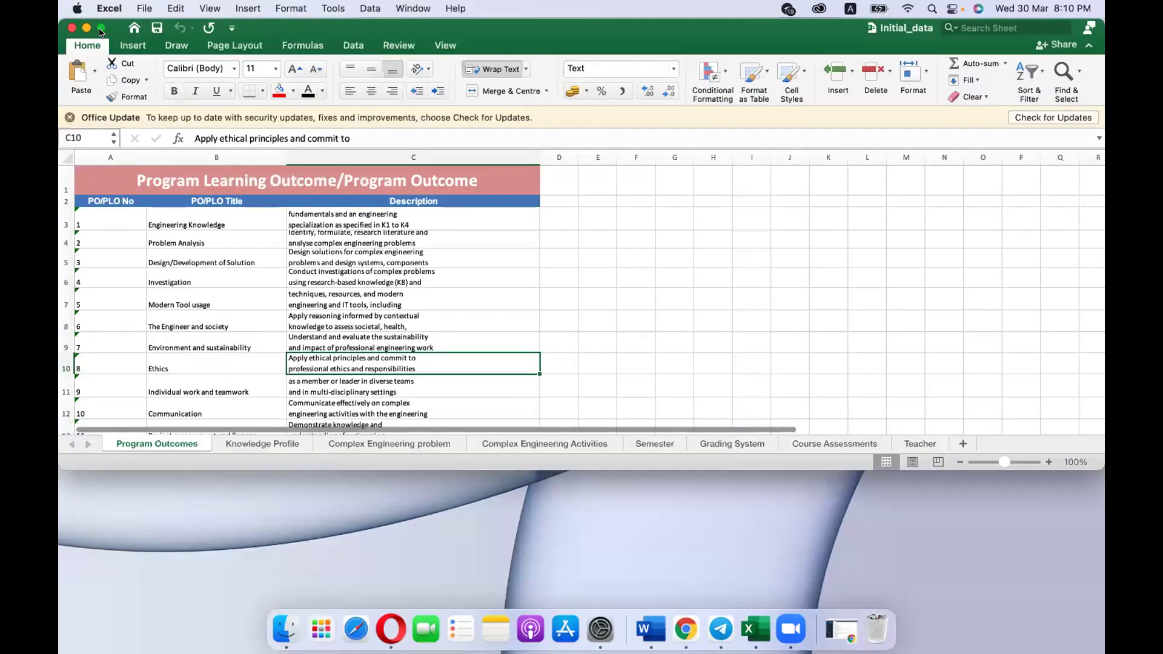
Step: View the Initial_data workbook's Teacher sheet full screen, then switch back to the browser
{"action": "left_click", "coordinate": [101, 32]}
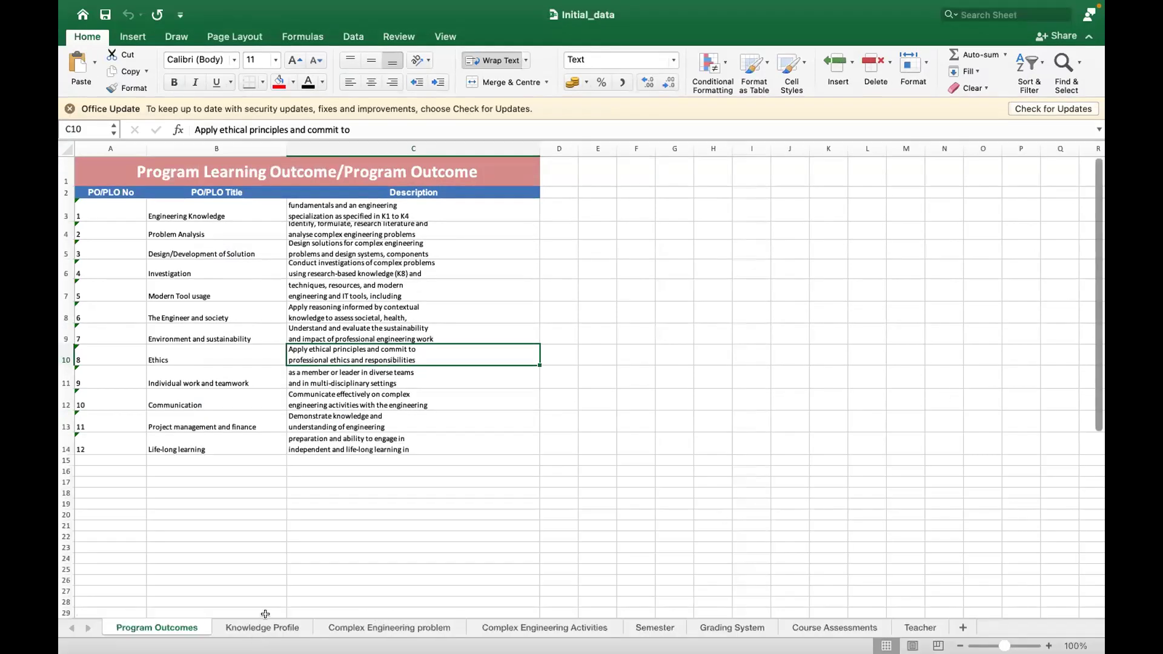
{"action": "left_click", "coordinate": [918, 628]}
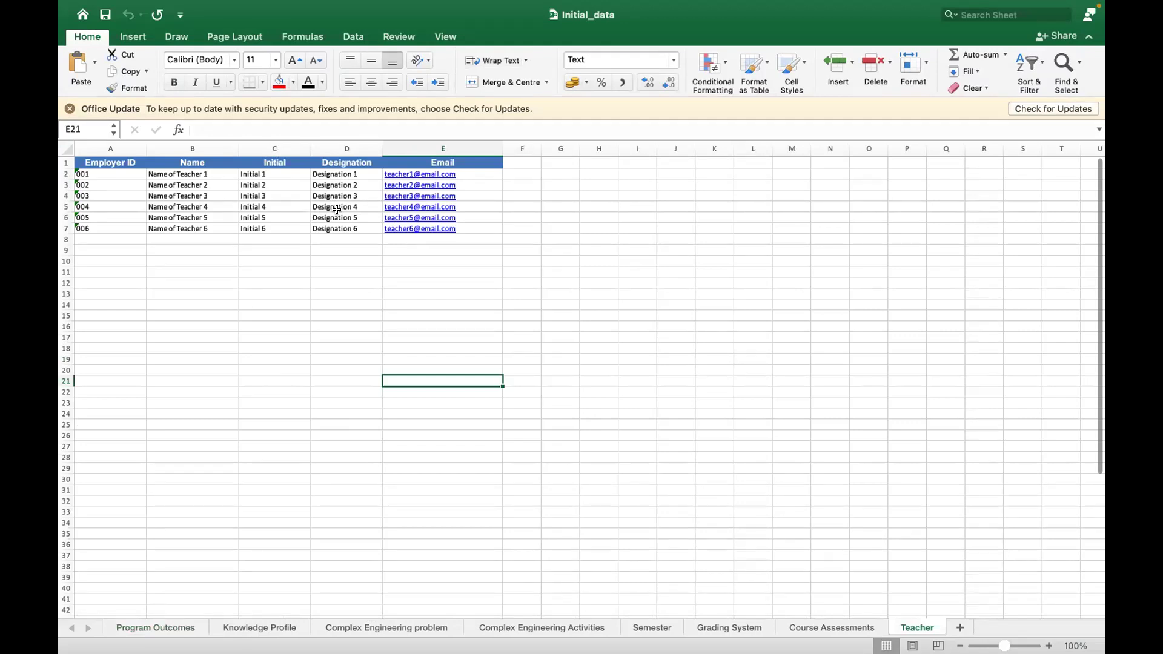
{"action": "key", "text": "super+Tab"}
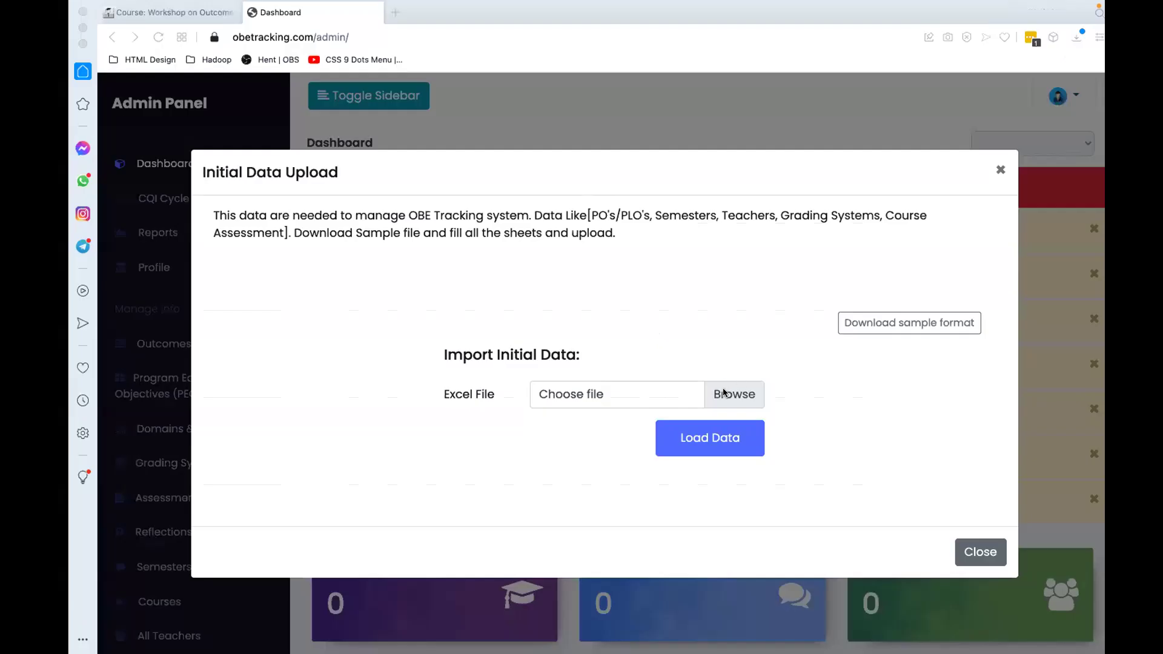
Step: Choose Initial_data.xlsx from Downloads as the upload file and load its data
{"action": "left_click", "coordinate": [724, 394]}
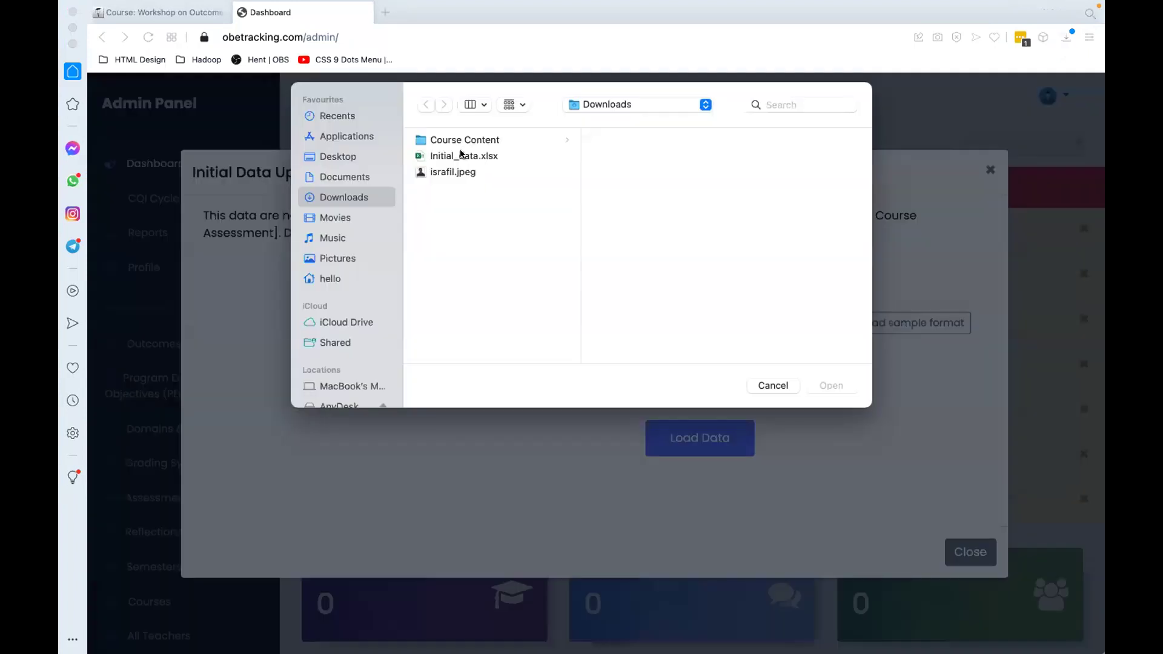
{"action": "left_click", "coordinate": [461, 155]}
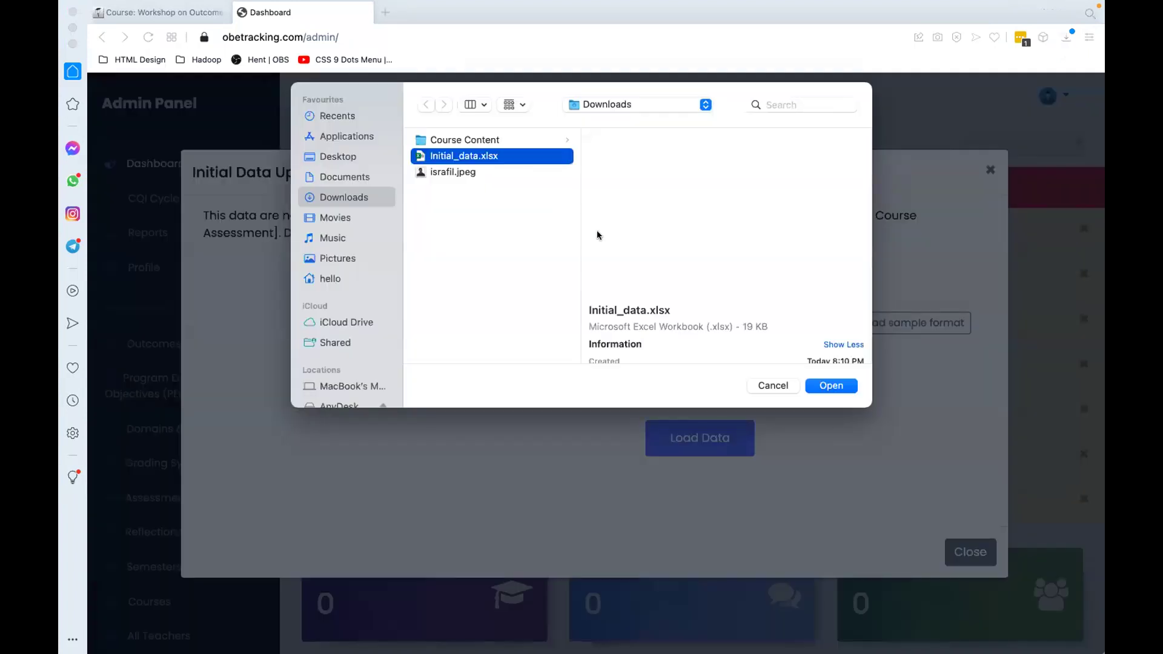
{"action": "left_click", "coordinate": [829, 386]}
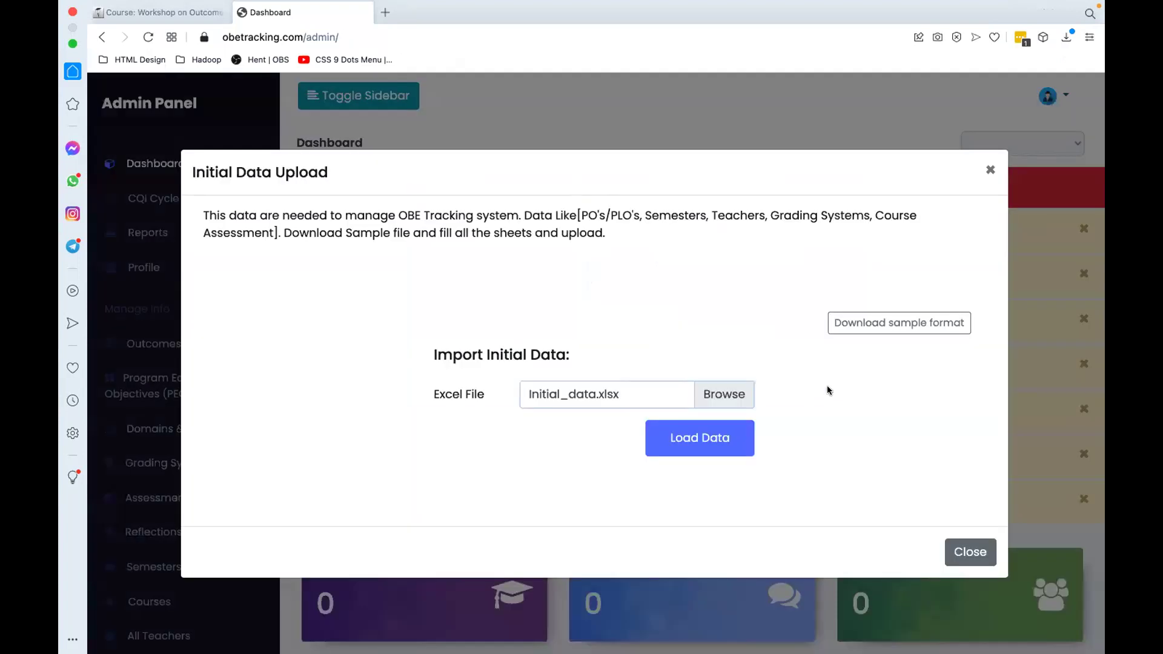
{"action": "left_click", "coordinate": [683, 437]}
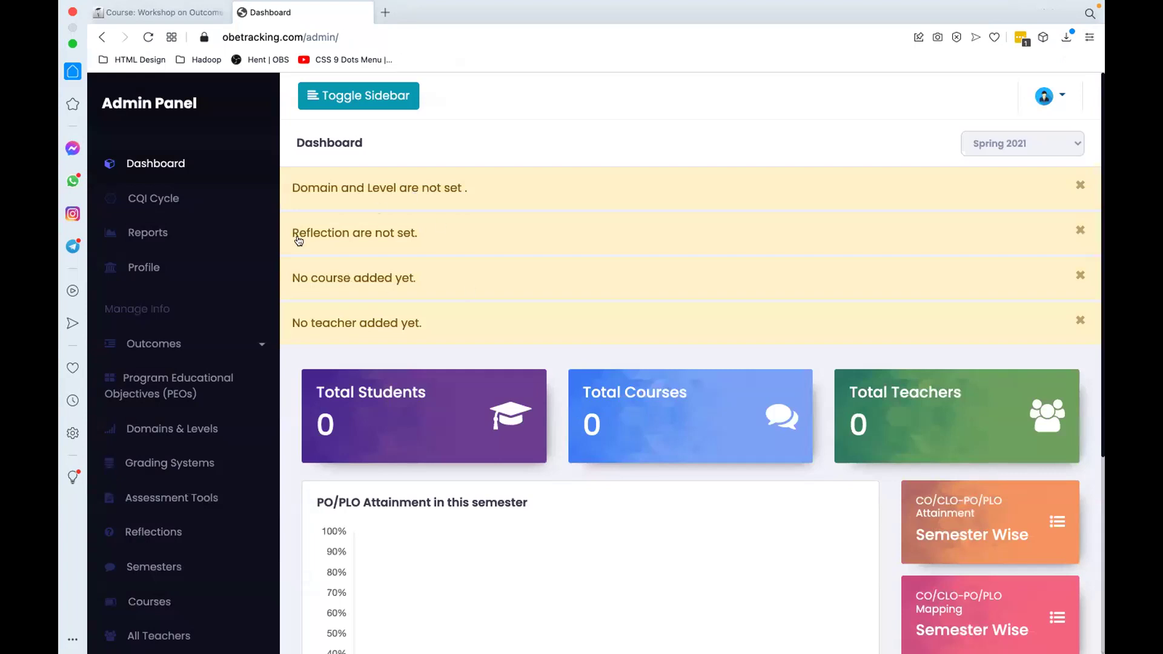
Step: Browse the PO/PLO, Knowledge profile, complex engineering problems and activities lists
{"action": "scroll", "coordinate": [163, 304], "scroll_direction": "down", "scroll_amount": 2}
{"action": "left_click", "coordinate": [163, 301]}
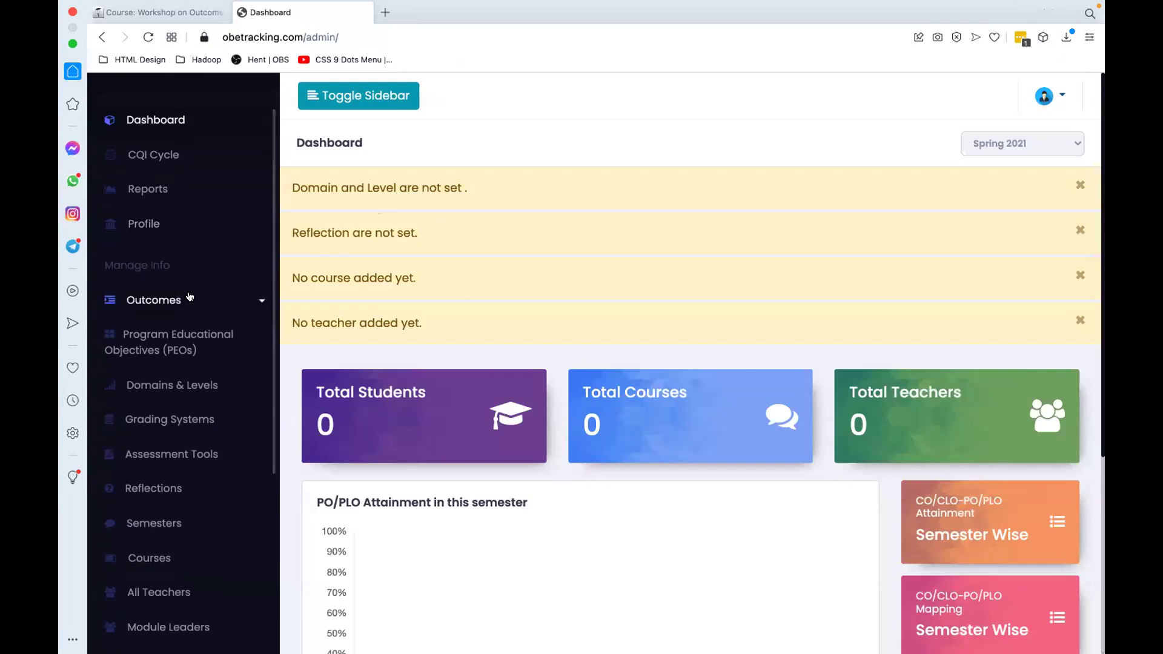
{"action": "left_click", "coordinate": [163, 333]}
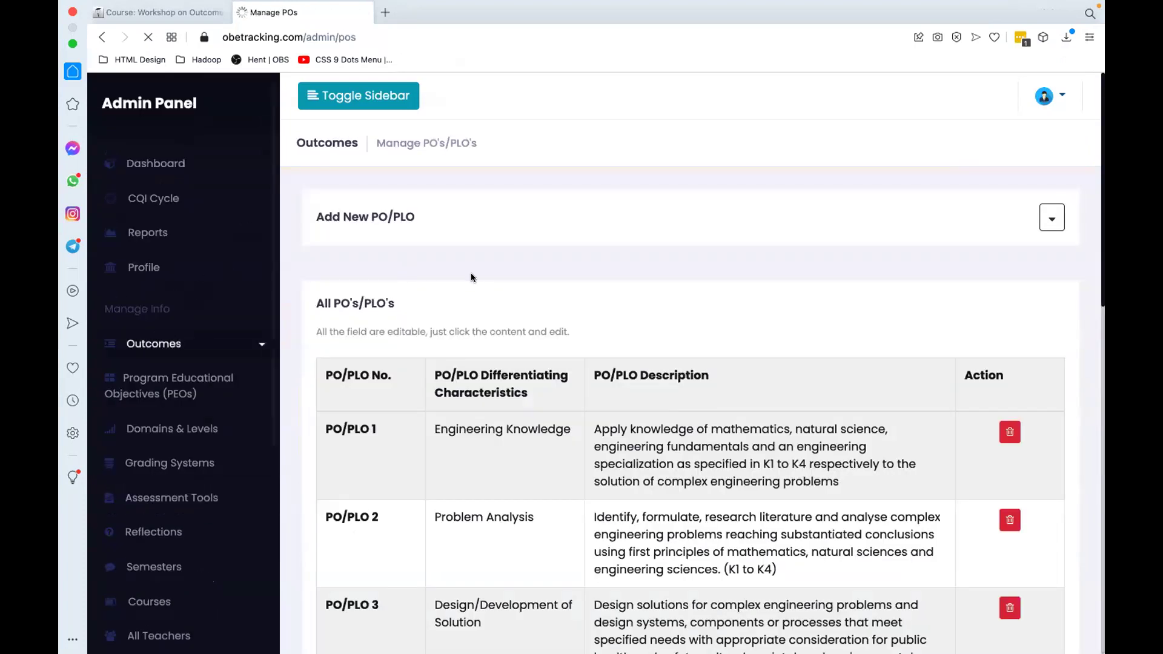
{"action": "scroll", "coordinate": [473, 283], "scroll_direction": "down", "scroll_amount": 4}
{"action": "scroll", "coordinate": [475, 280], "scroll_direction": "down", "scroll_amount": 3}
{"action": "scroll", "coordinate": [474, 280], "scroll_direction": "up", "scroll_amount": 5}
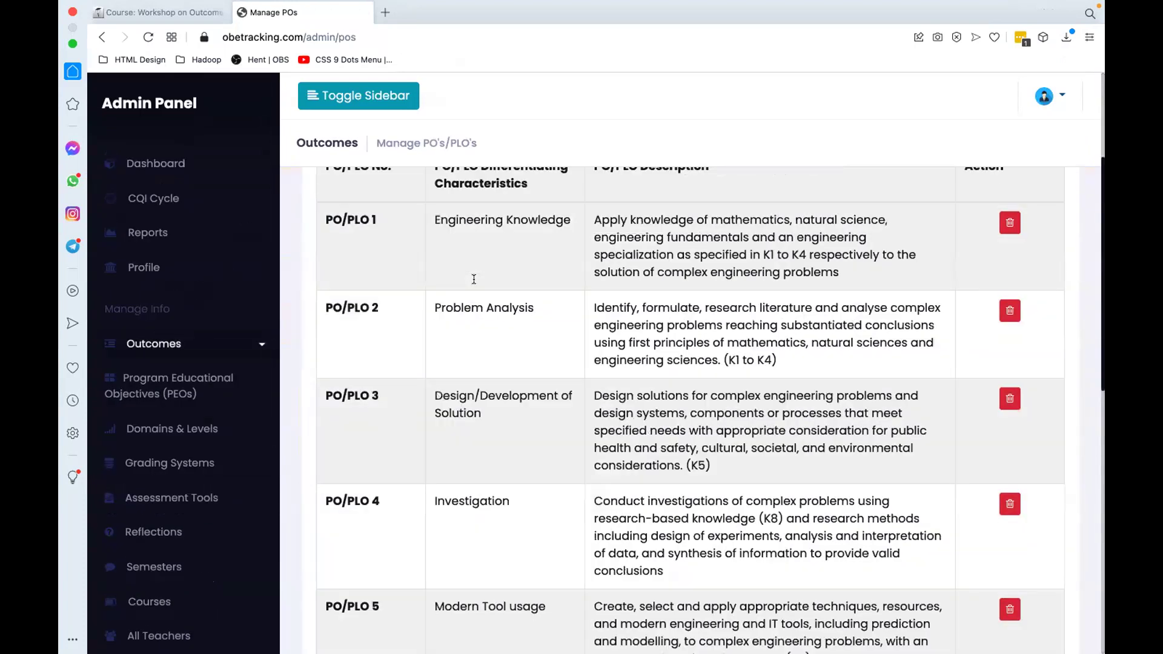
{"action": "scroll", "coordinate": [474, 279], "scroll_direction": "down", "scroll_amount": 3}
{"action": "left_click", "coordinate": [241, 345]}
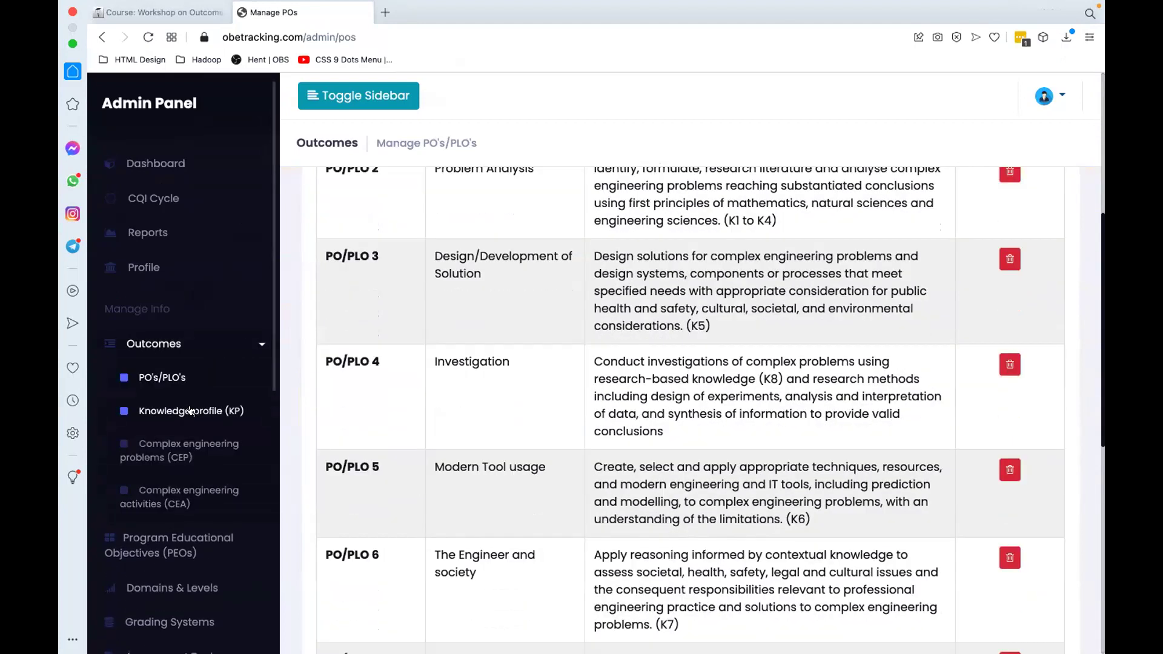
{"action": "left_click", "coordinate": [190, 411]}
{"action": "left_click", "coordinate": [187, 348]}
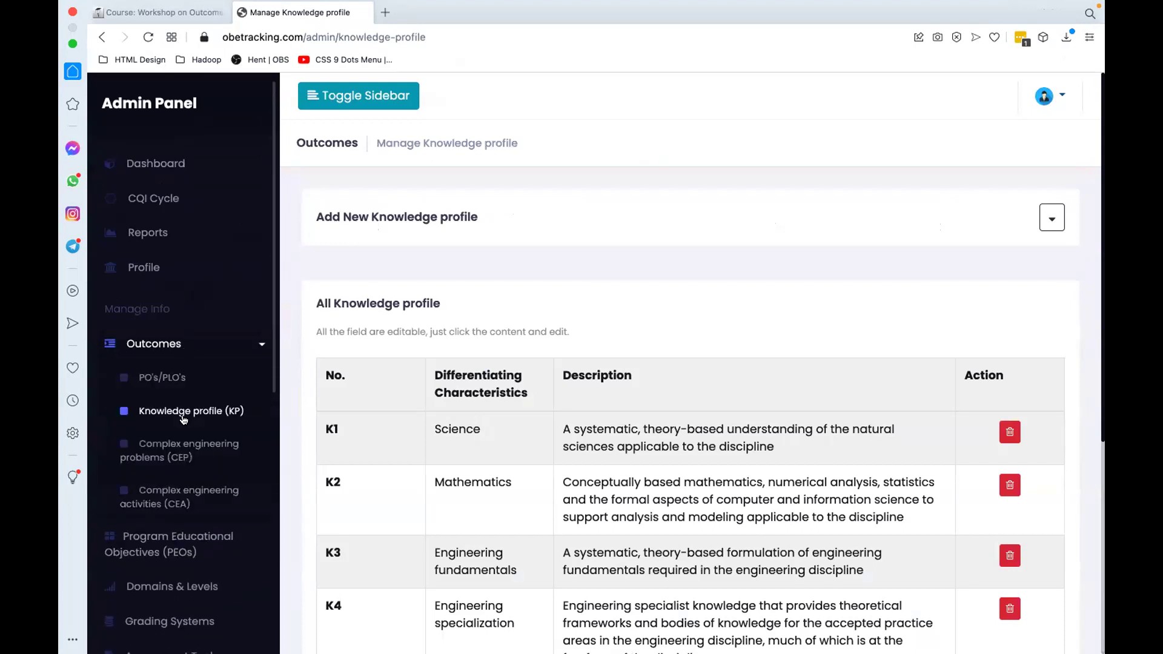
{"action": "left_click", "coordinate": [194, 450]}
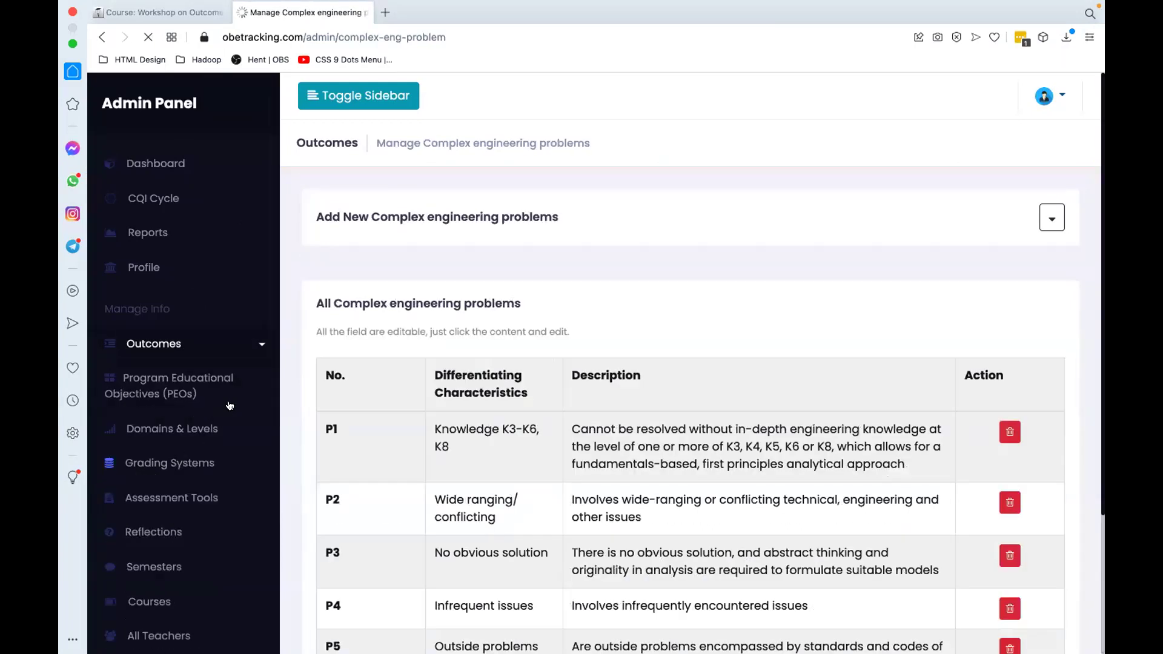
{"action": "left_click", "coordinate": [212, 348]}
{"action": "left_click", "coordinate": [164, 492]}
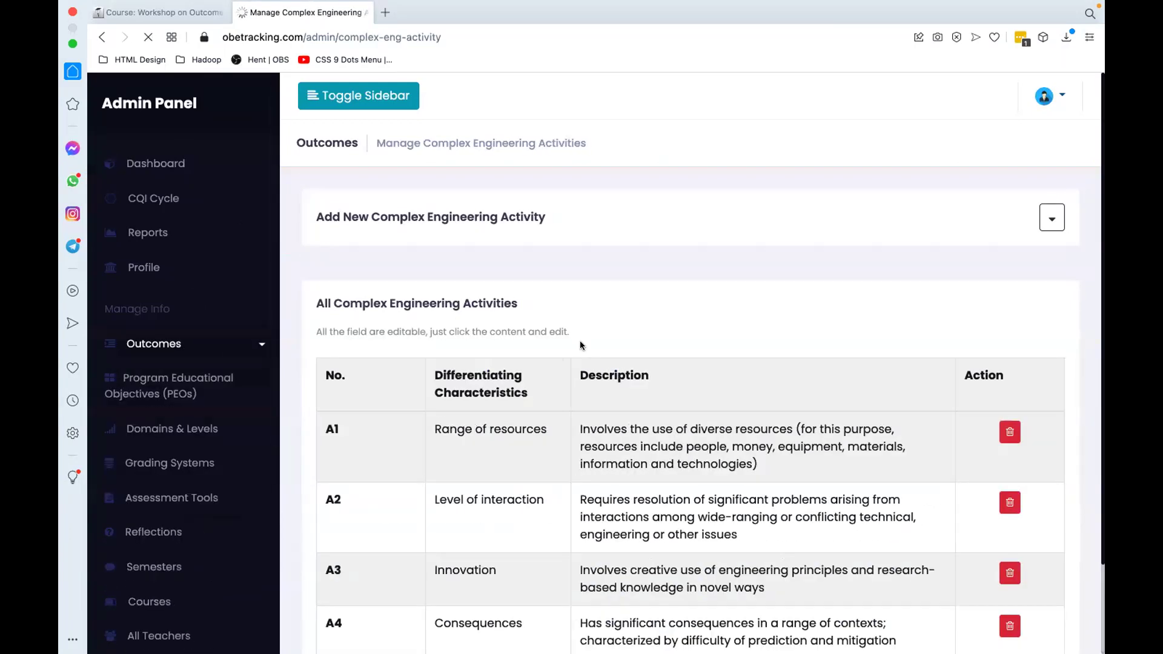
{"action": "scroll", "coordinate": [579, 340], "scroll_direction": "down", "scroll_amount": 3}
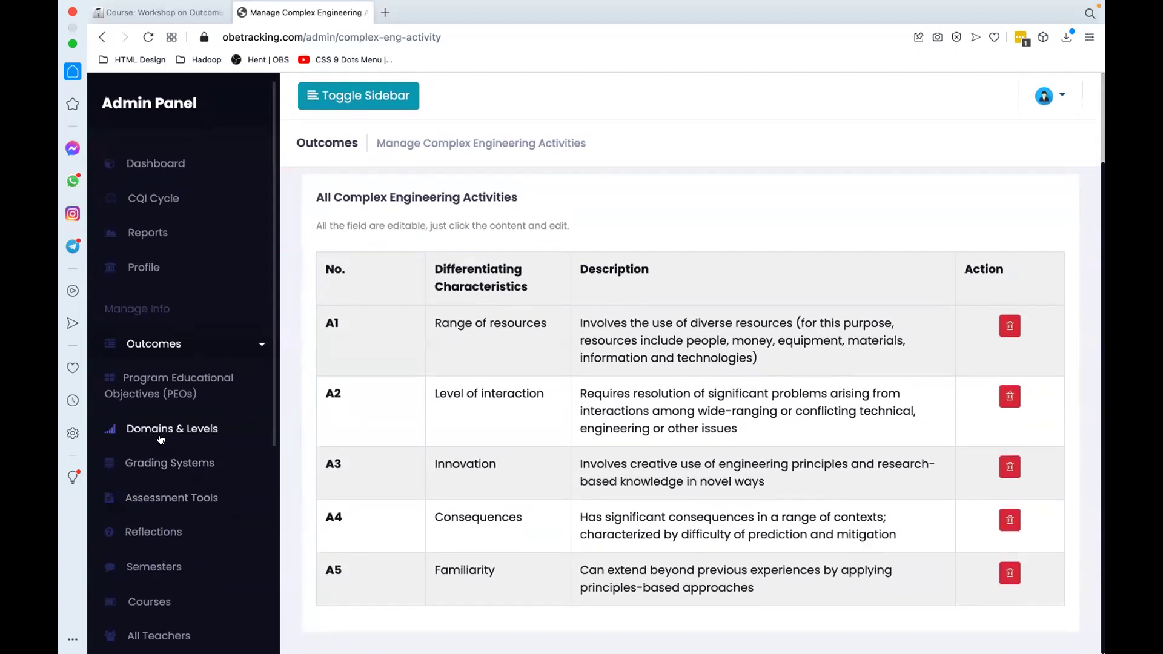
Step: Review the grading scale from 80-100 A+ down to 0-39 F, then go to Assessment Tools
{"action": "left_click", "coordinate": [161, 463]}
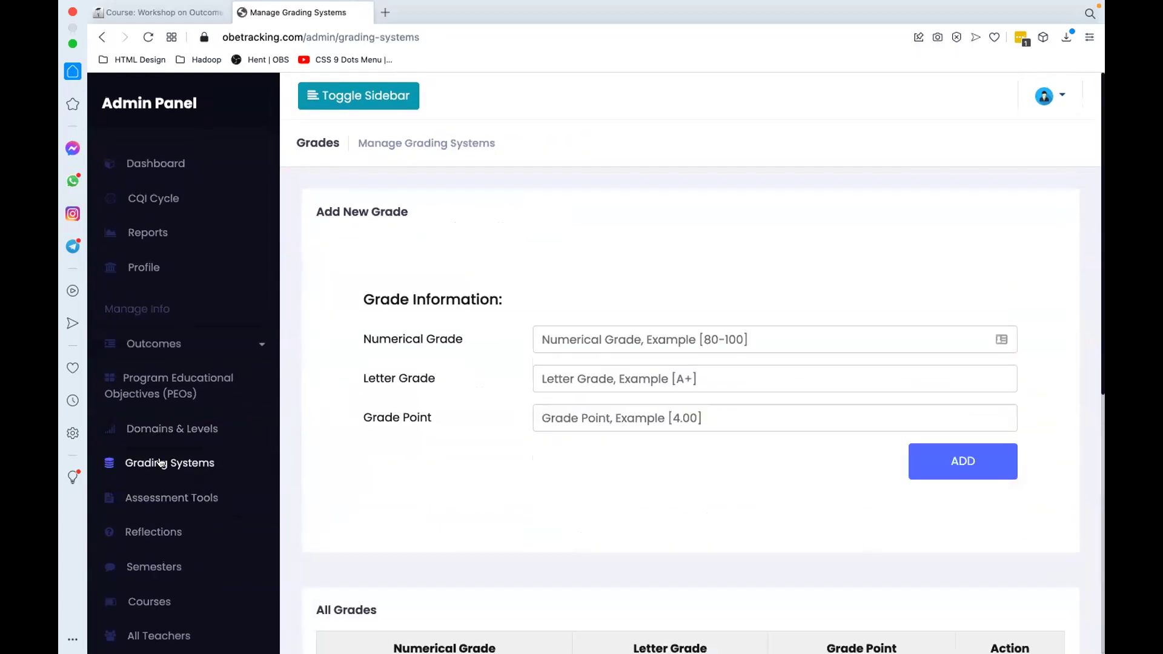
{"action": "scroll", "coordinate": [352, 414], "scroll_direction": "down", "scroll_amount": 8}
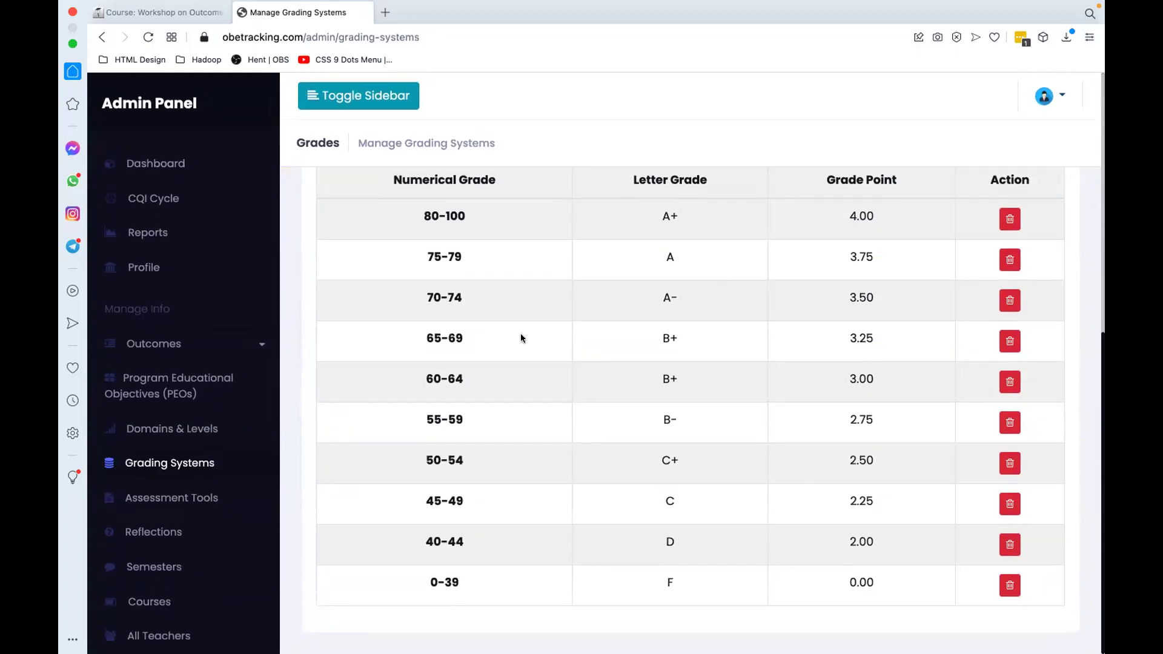
{"action": "left_click", "coordinate": [171, 497]}
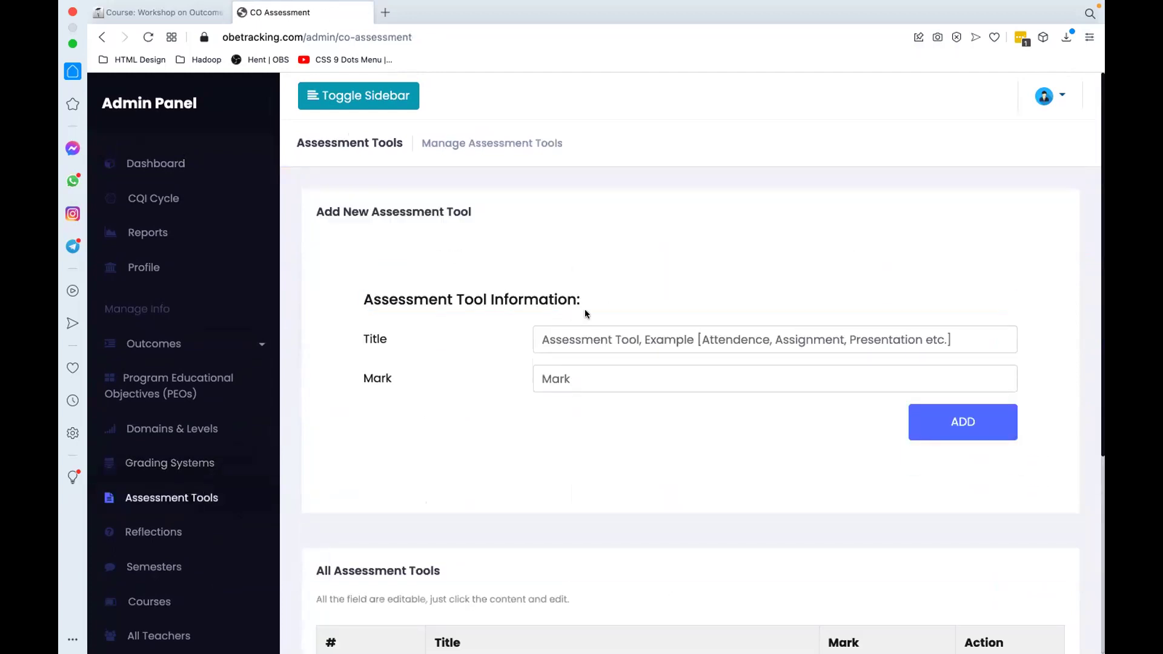
Step: Scroll through the assessment tools table, then view Semesters showing Spring 2021
{"action": "scroll", "coordinate": [585, 312], "scroll_direction": "down", "scroll_amount": 5}
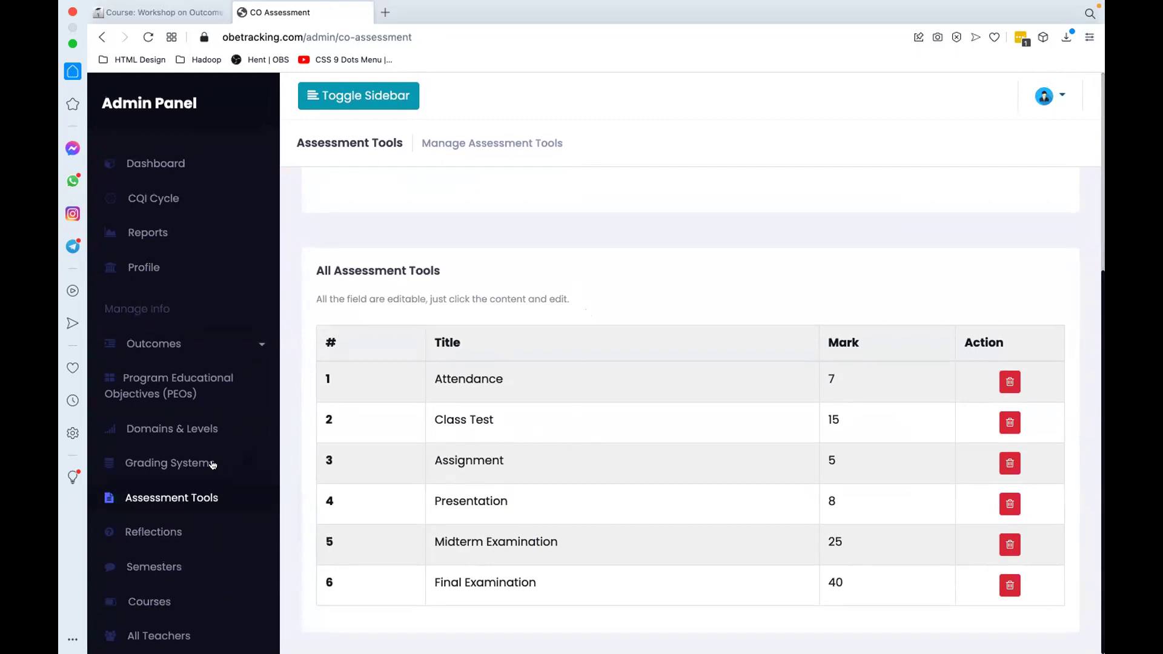
{"action": "scroll", "coordinate": [156, 522], "scroll_direction": "down", "scroll_amount": 3}
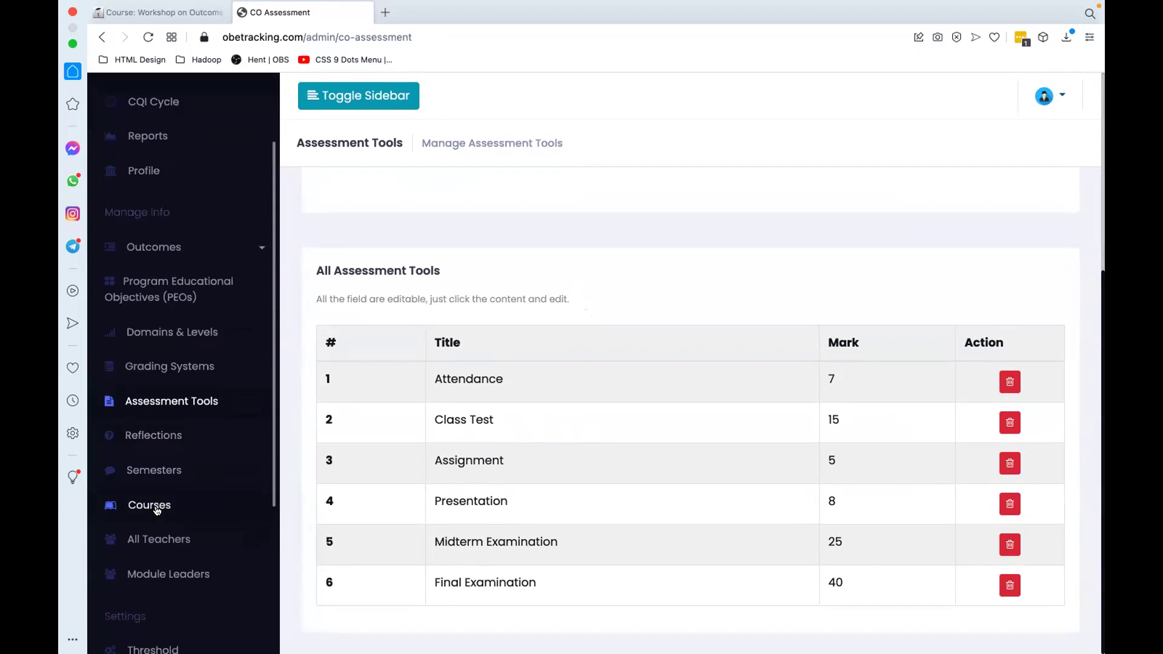
{"action": "left_click", "coordinate": [151, 450]}
{"action": "scroll", "coordinate": [455, 380], "scroll_direction": "down", "scroll_amount": 2}
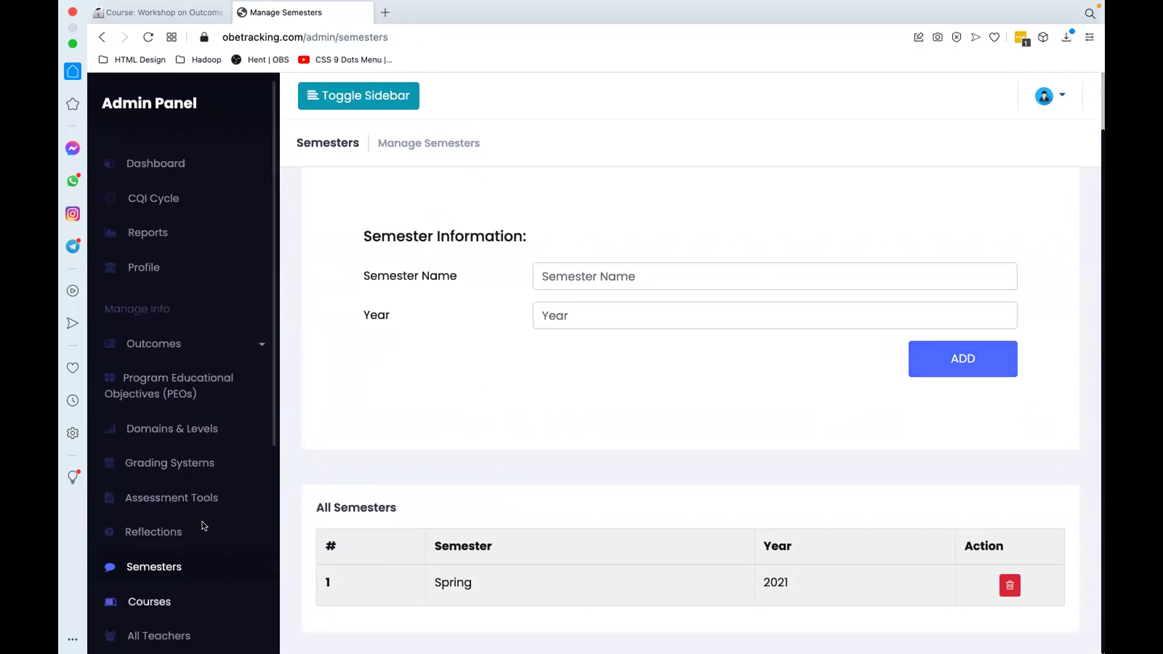
{"action": "scroll", "coordinate": [204, 526], "scroll_direction": "down", "scroll_amount": 5}
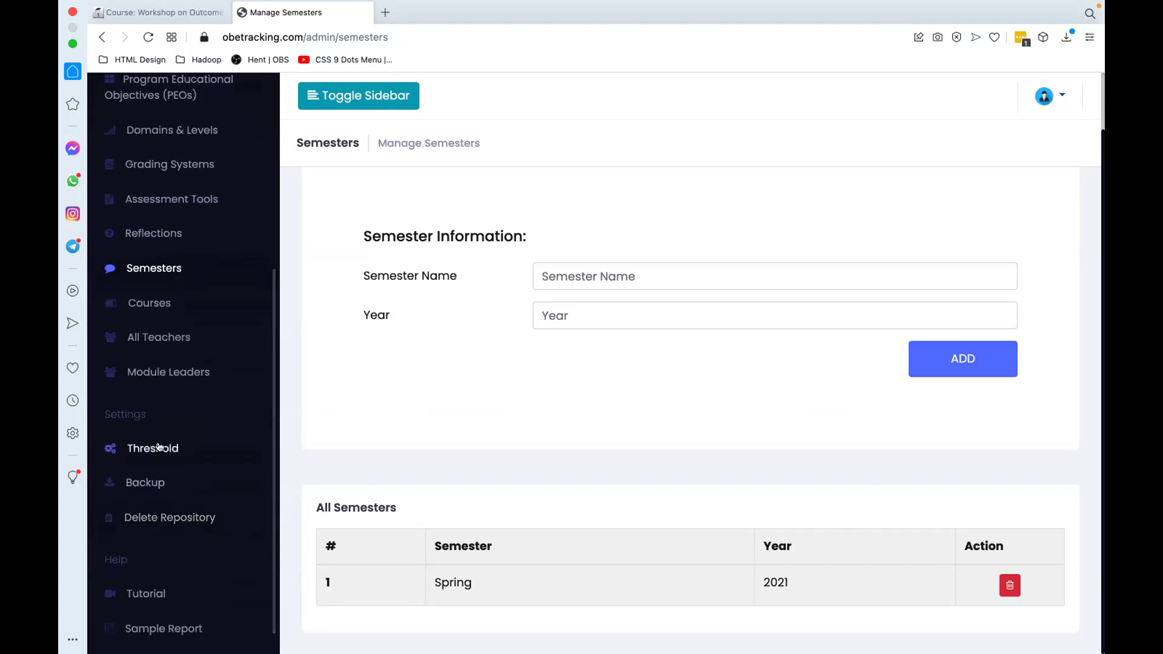
Step: Change the Threshold (%) setting from 0 to 50 and update it
{"action": "left_click", "coordinate": [161, 448]}
{"action": "left_click", "coordinate": [546, 287]}
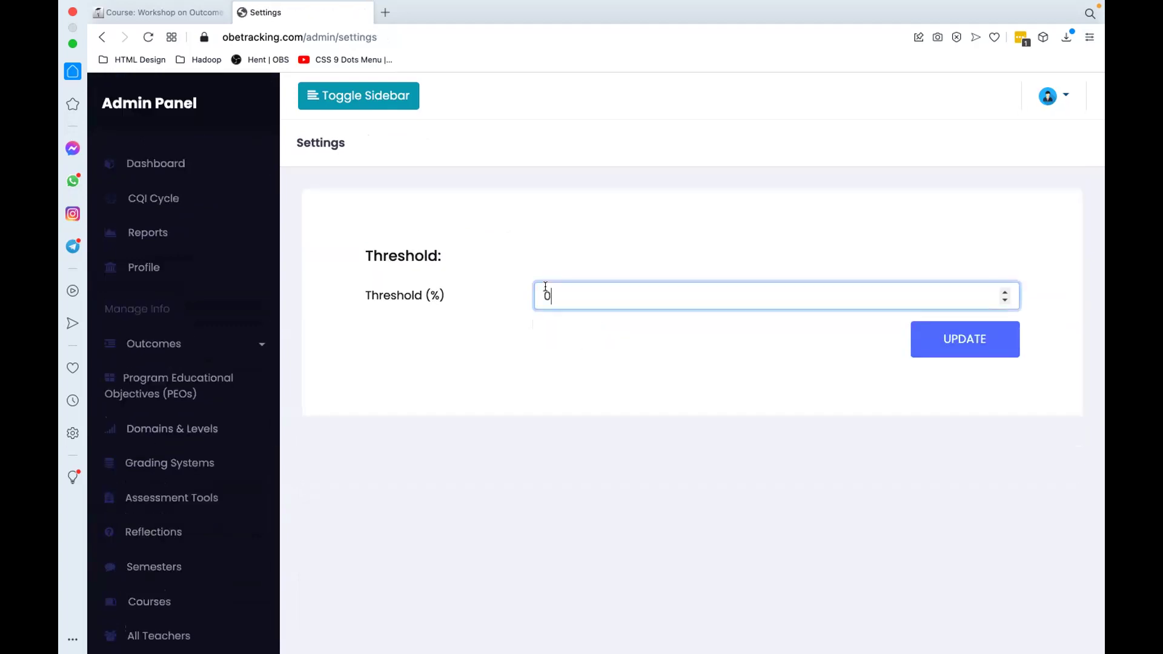
{"action": "key", "text": "BackSpace"}
{"action": "type", "text": "50"}
{"action": "left_click", "coordinate": [943, 358]}
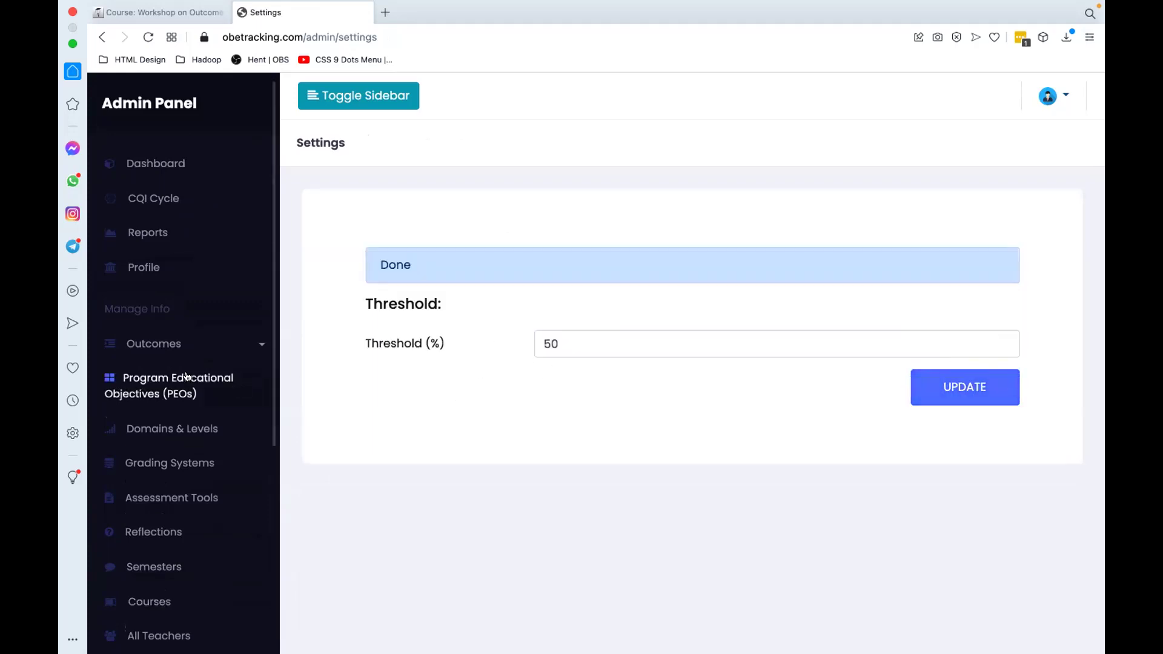
{"action": "scroll", "coordinate": [186, 376], "scroll_direction": "down", "scroll_amount": 3}
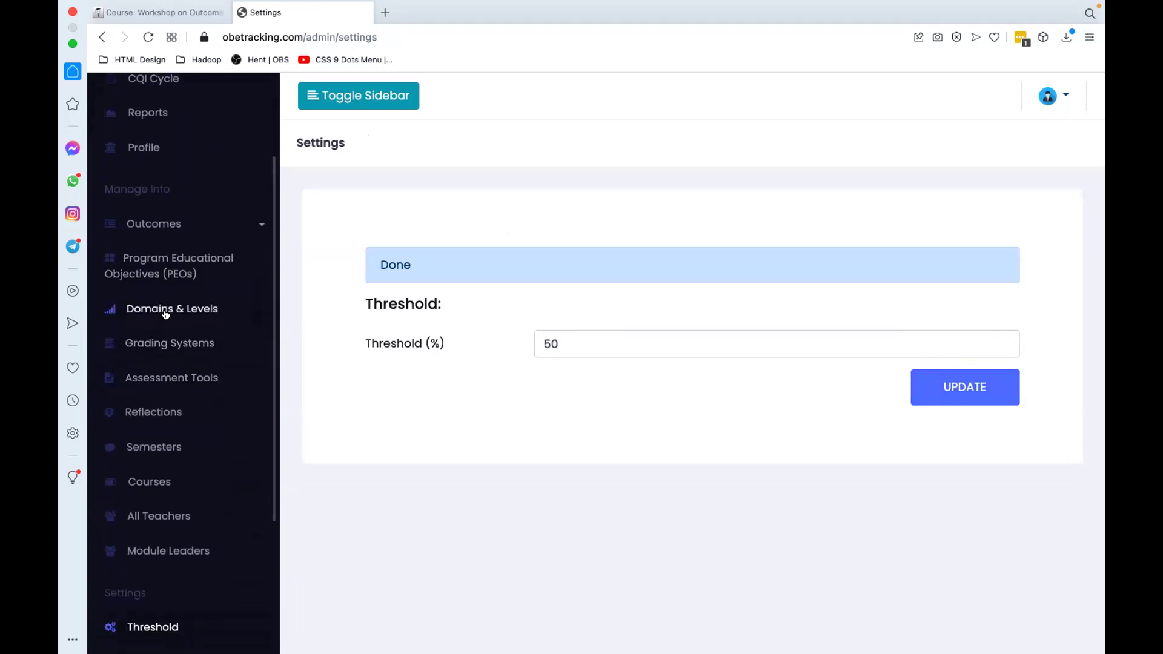
Step: Add a new domain named 'Cognitive' under Domains & Levels
{"action": "left_click", "coordinate": [166, 309]}
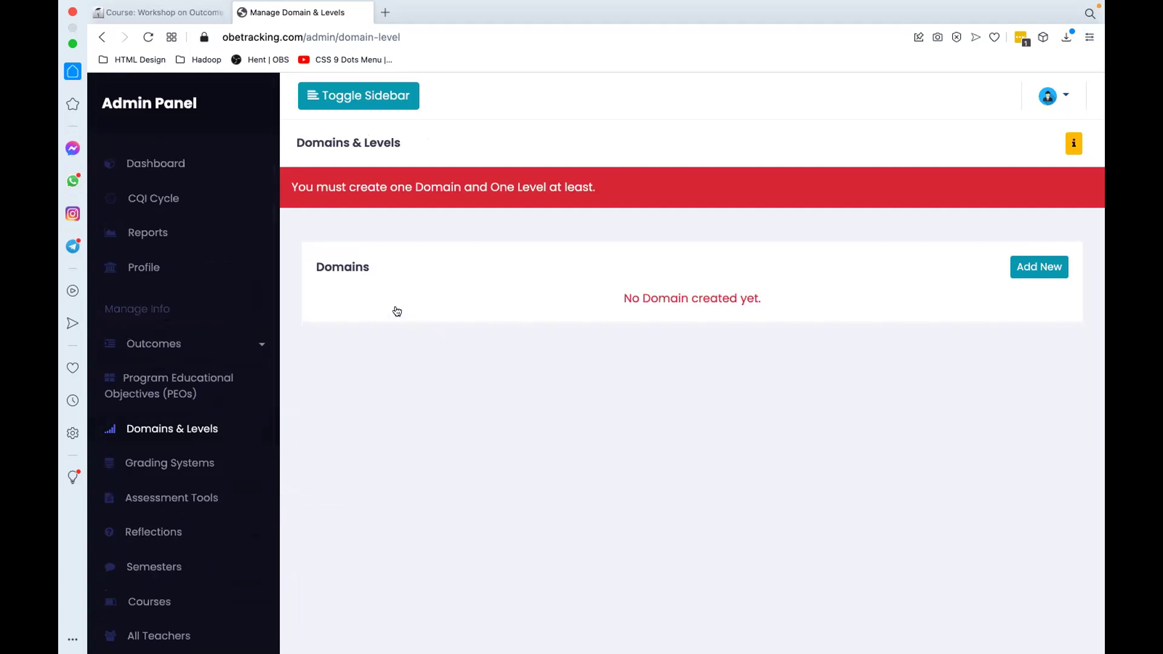
{"action": "left_click", "coordinate": [1037, 269]}
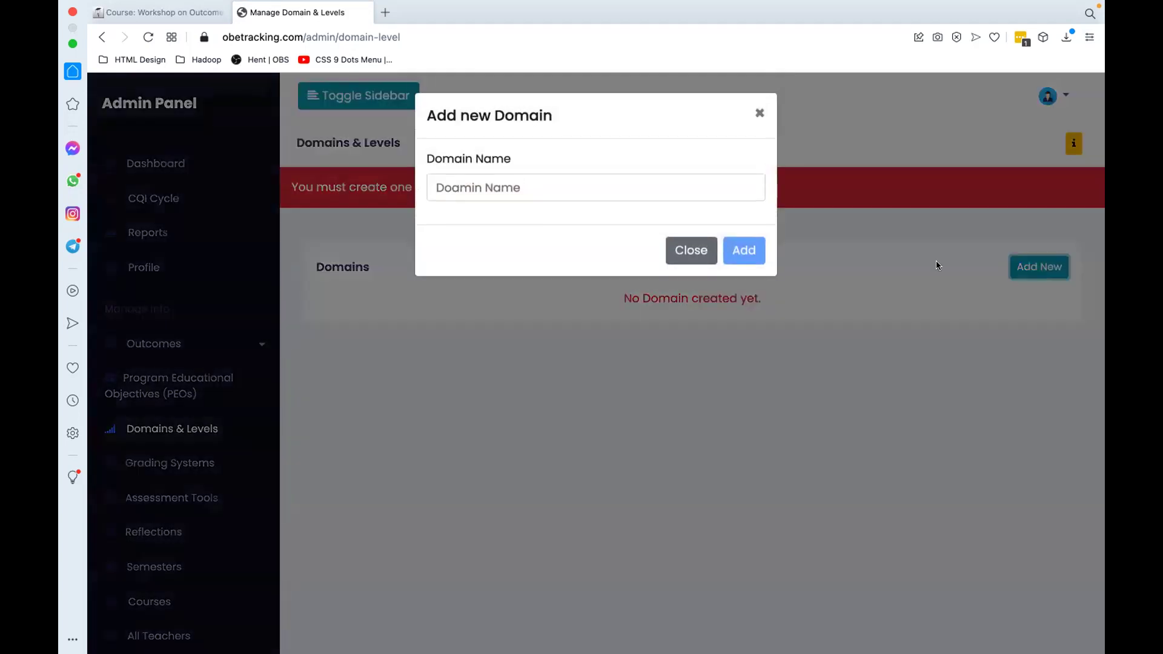
{"action": "left_click", "coordinate": [452, 183]}
{"action": "type", "text": "Cognitive"}
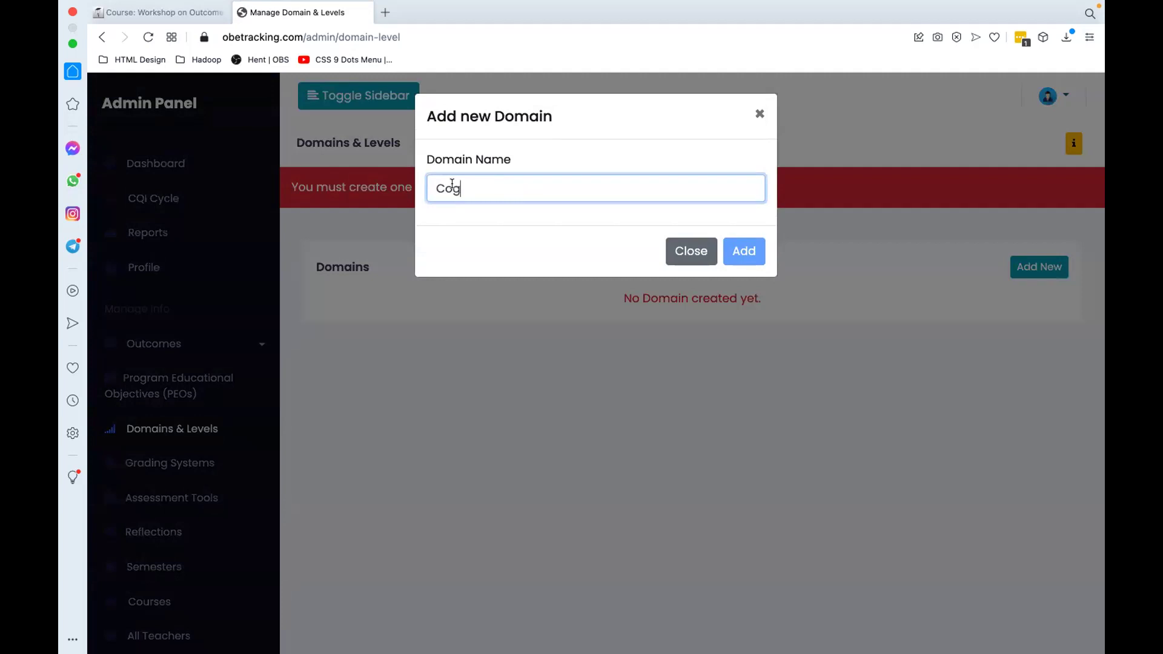
{"action": "left_click", "coordinate": [734, 252]}
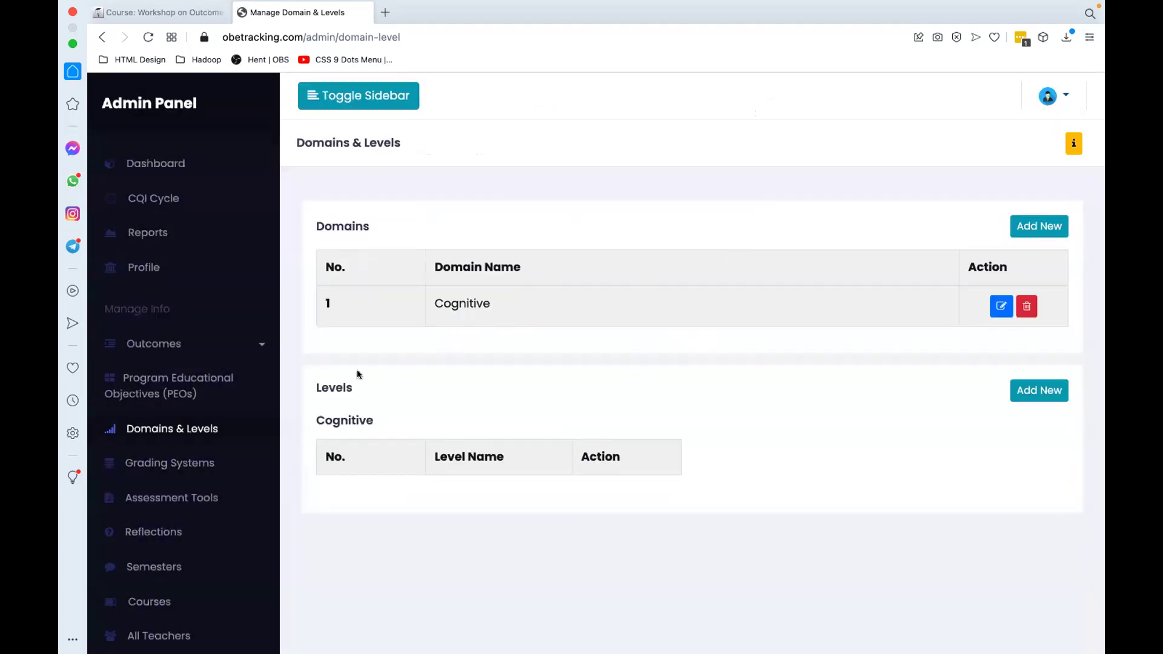
Step: Add a 'Remember' level under the Cognitive domain, then go to the Profile page
{"action": "left_click", "coordinate": [1016, 395]}
{"action": "left_click", "coordinate": [509, 191]}
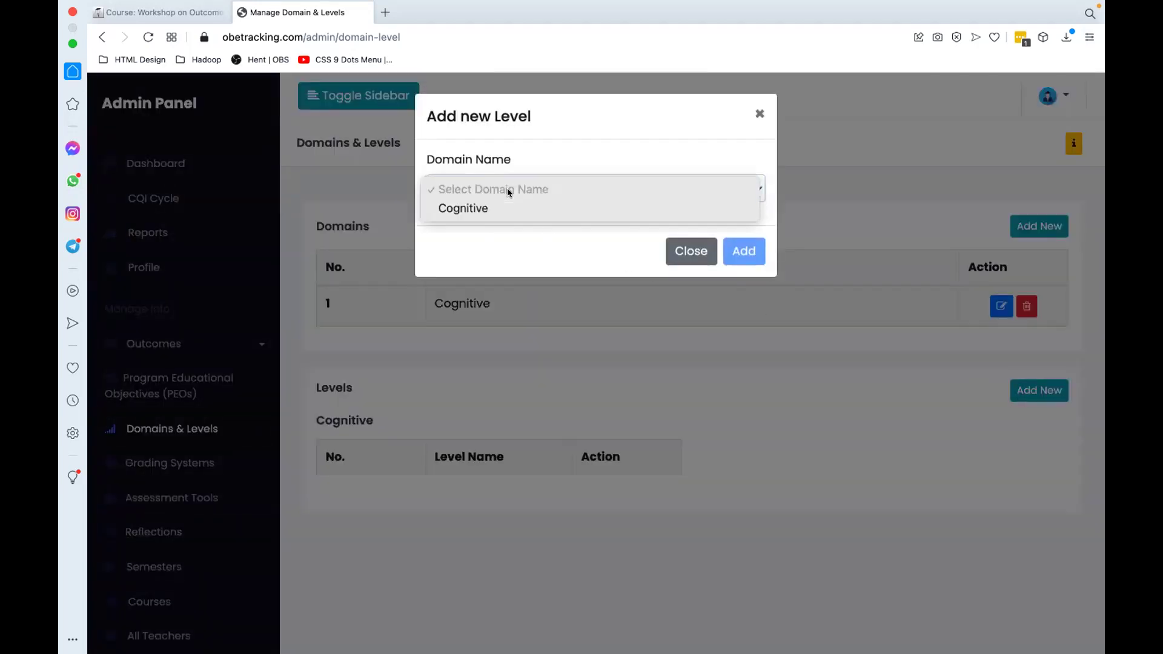
{"action": "left_click", "coordinate": [462, 206]}
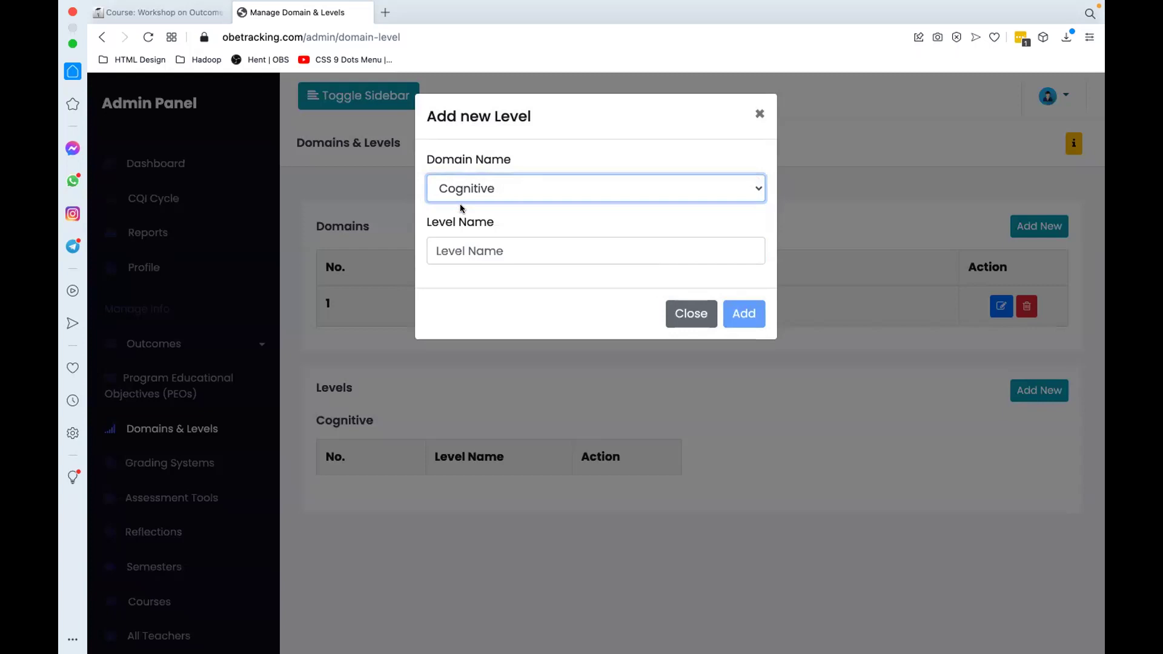
{"action": "left_click", "coordinate": [460, 252]}
{"action": "type", "text": "R"}
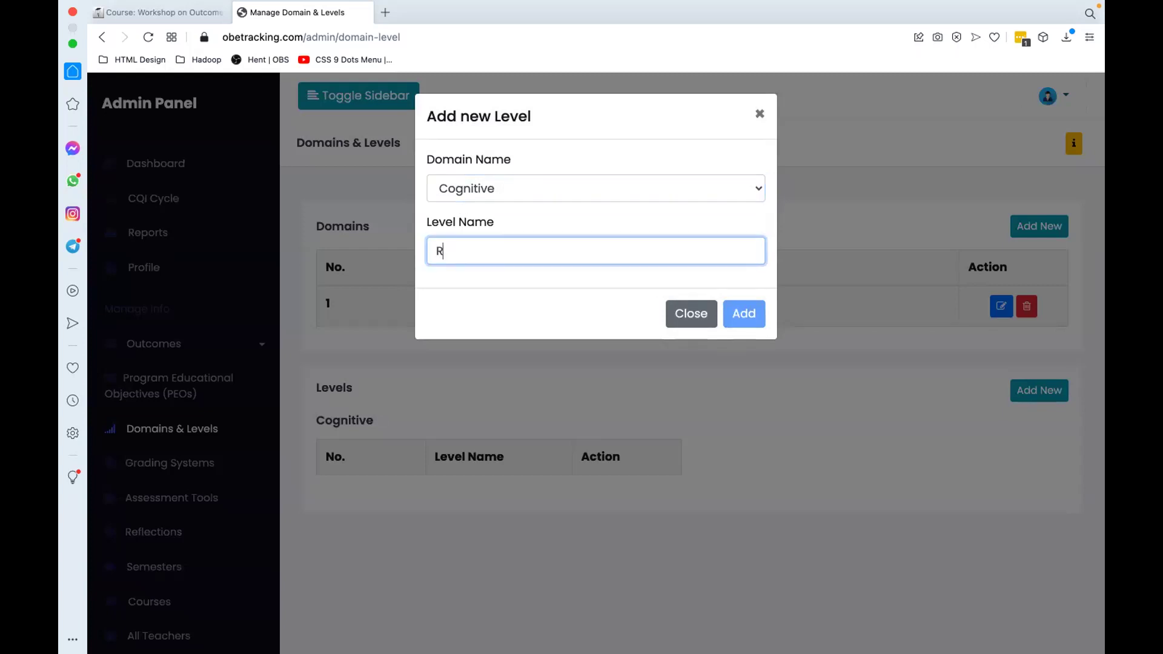
{"action": "type", "text": "emember"}
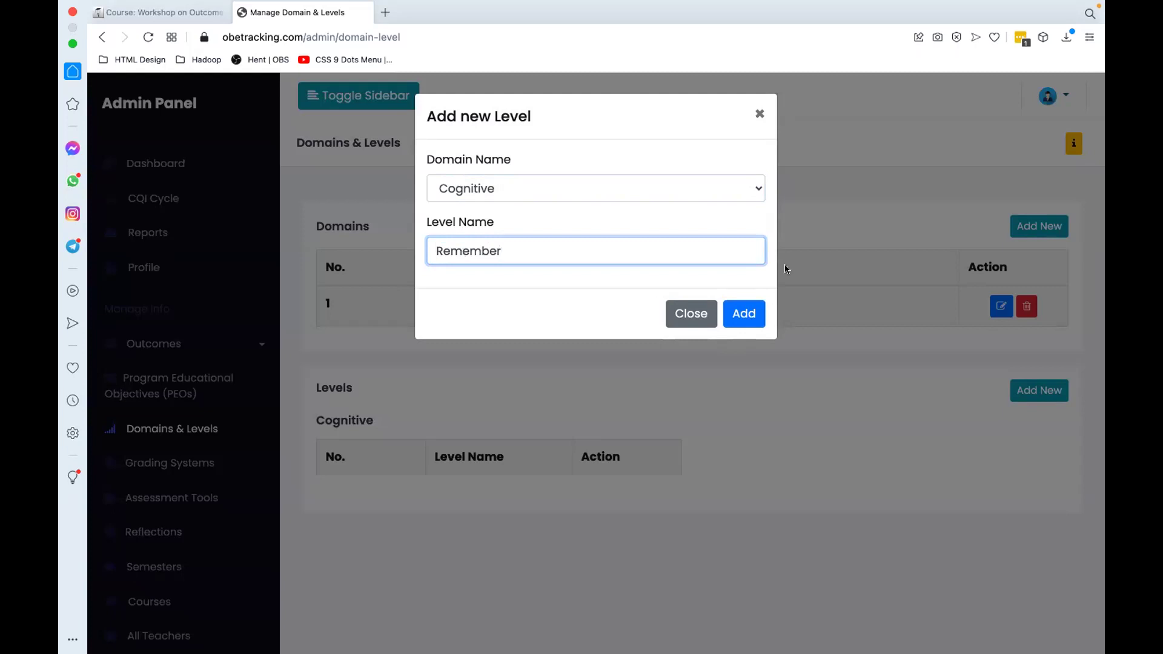
{"action": "left_click", "coordinate": [743, 313]}
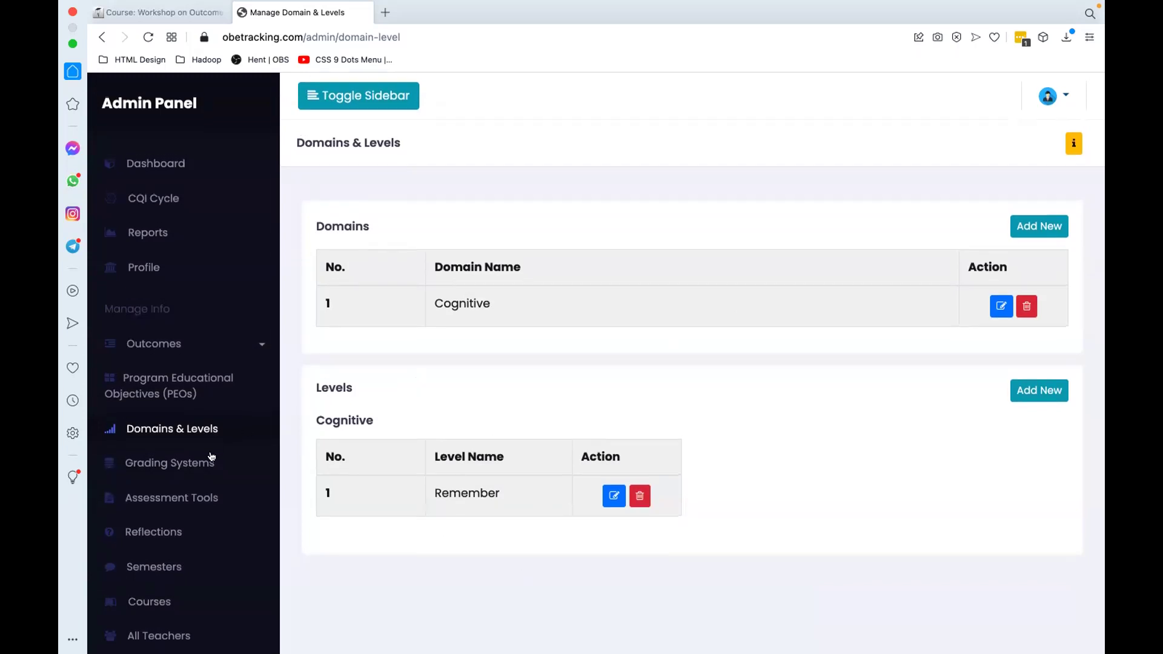
{"action": "scroll", "coordinate": [185, 537], "scroll_direction": "down", "scroll_amount": 5}
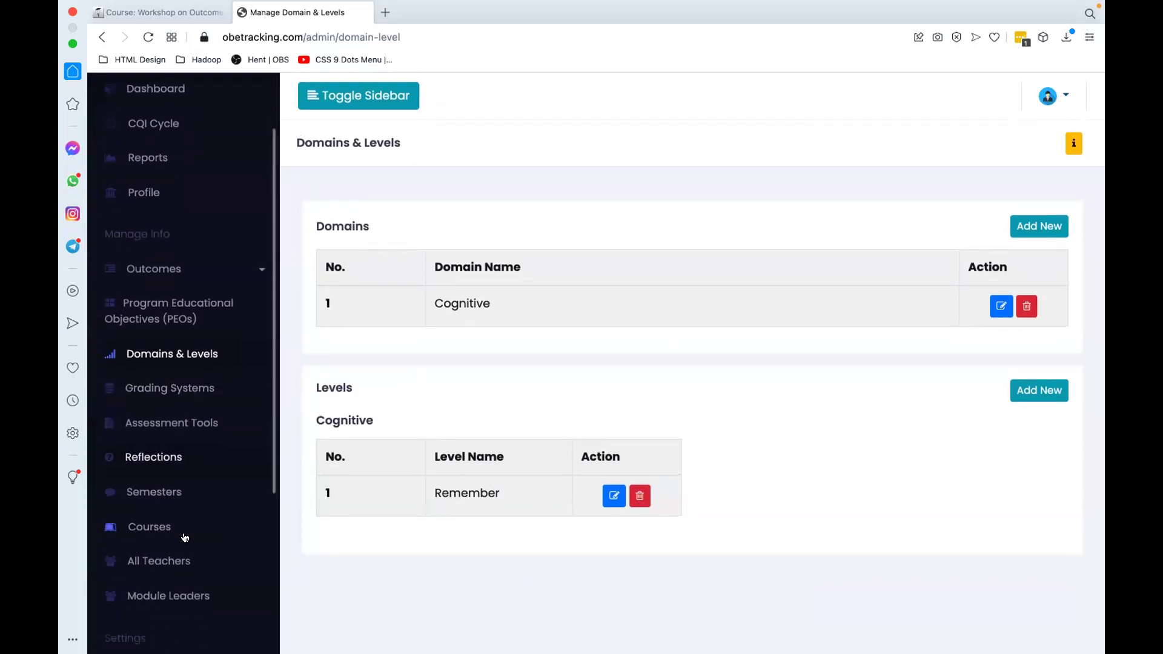
{"action": "scroll", "coordinate": [234, 325], "scroll_direction": "up", "scroll_amount": 5}
{"action": "left_click", "coordinate": [176, 269]}
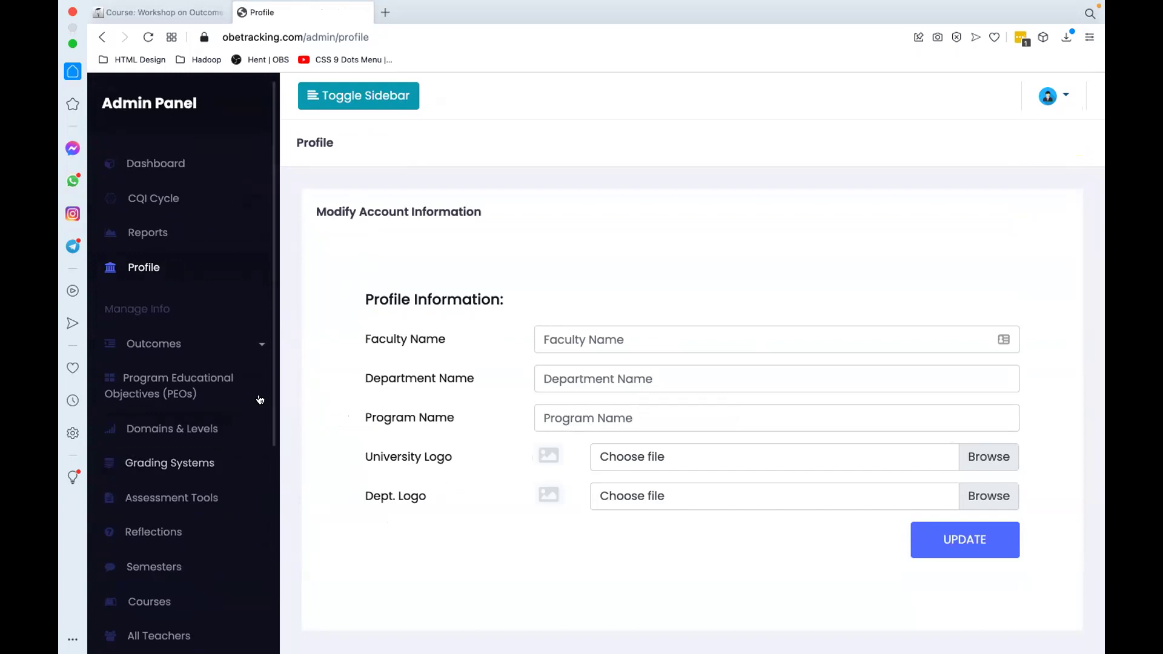
Step: Look over the Reflections page, then go to Manage Courses with the Add New Course form
{"action": "scroll", "coordinate": [182, 385], "scroll_direction": "down", "scroll_amount": 3}
{"action": "scroll", "coordinate": [182, 384], "scroll_direction": "down", "scroll_amount": 3}
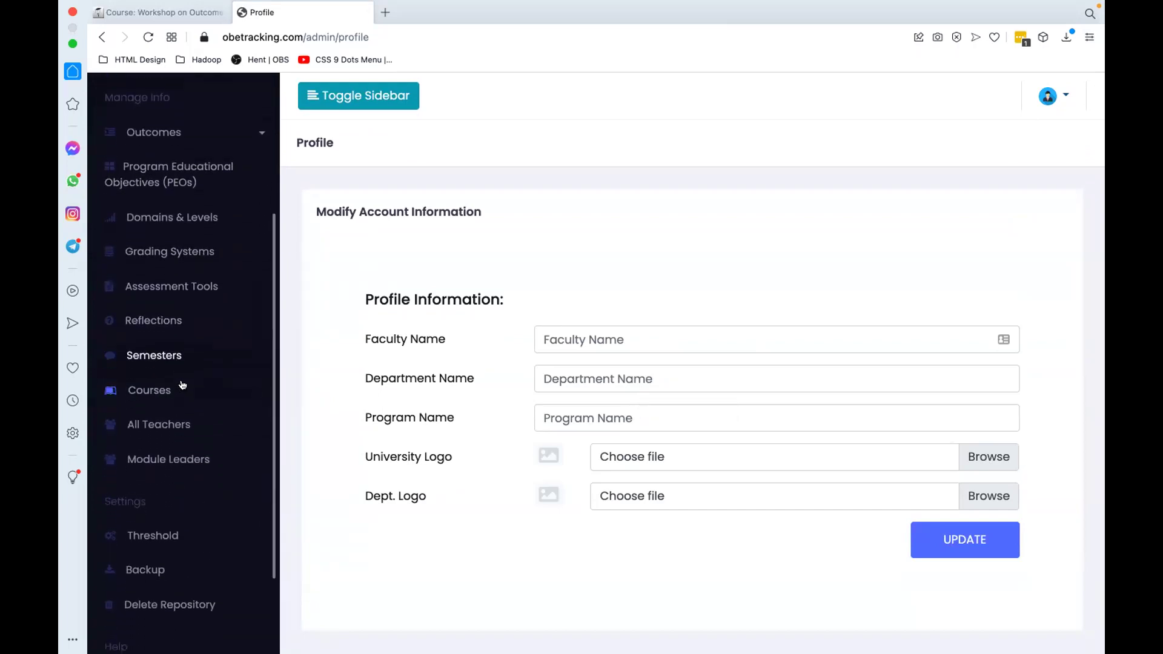
{"action": "left_click", "coordinate": [153, 294]}
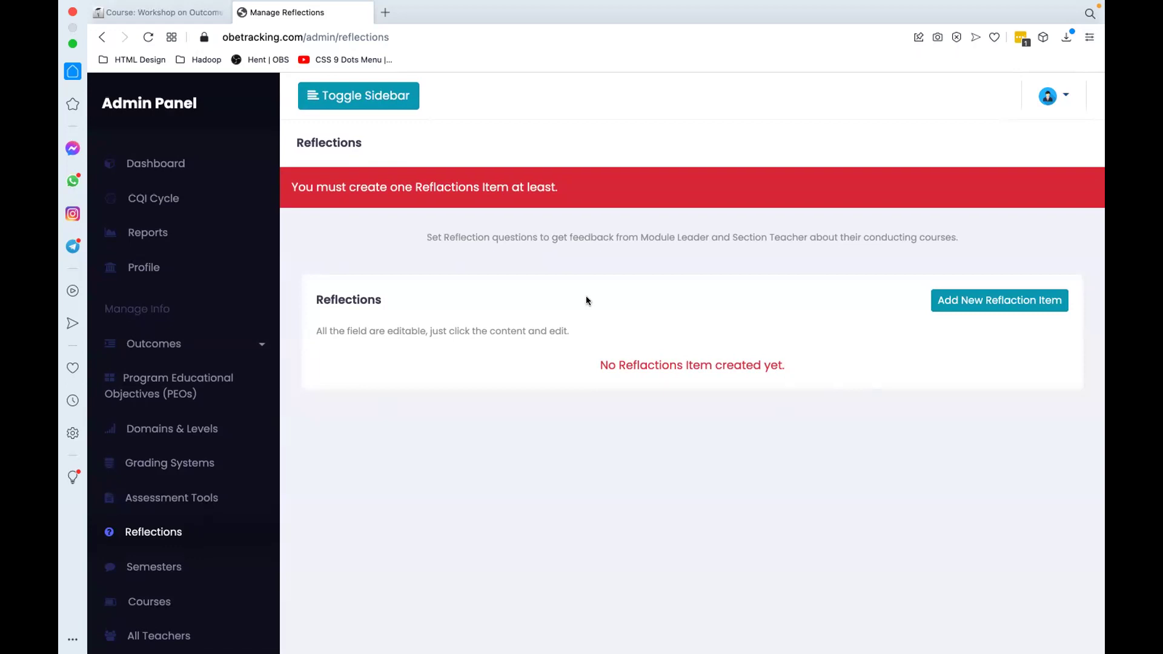
{"action": "scroll", "coordinate": [159, 502], "scroll_direction": "down", "scroll_amount": 3}
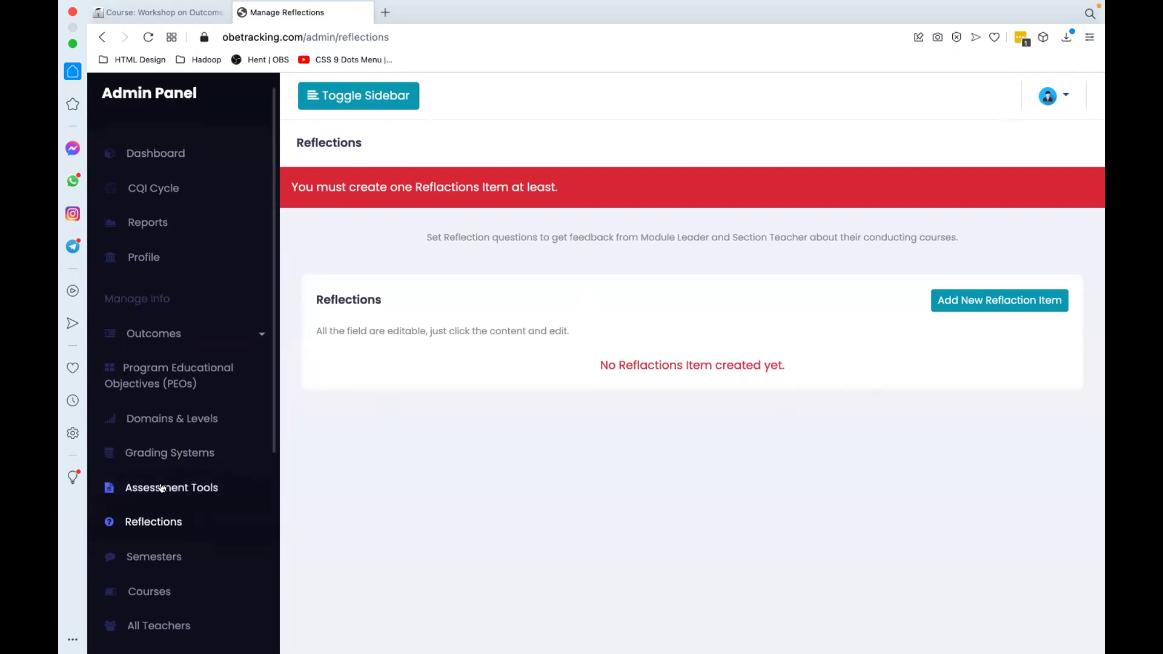
{"action": "left_click", "coordinate": [155, 507]}
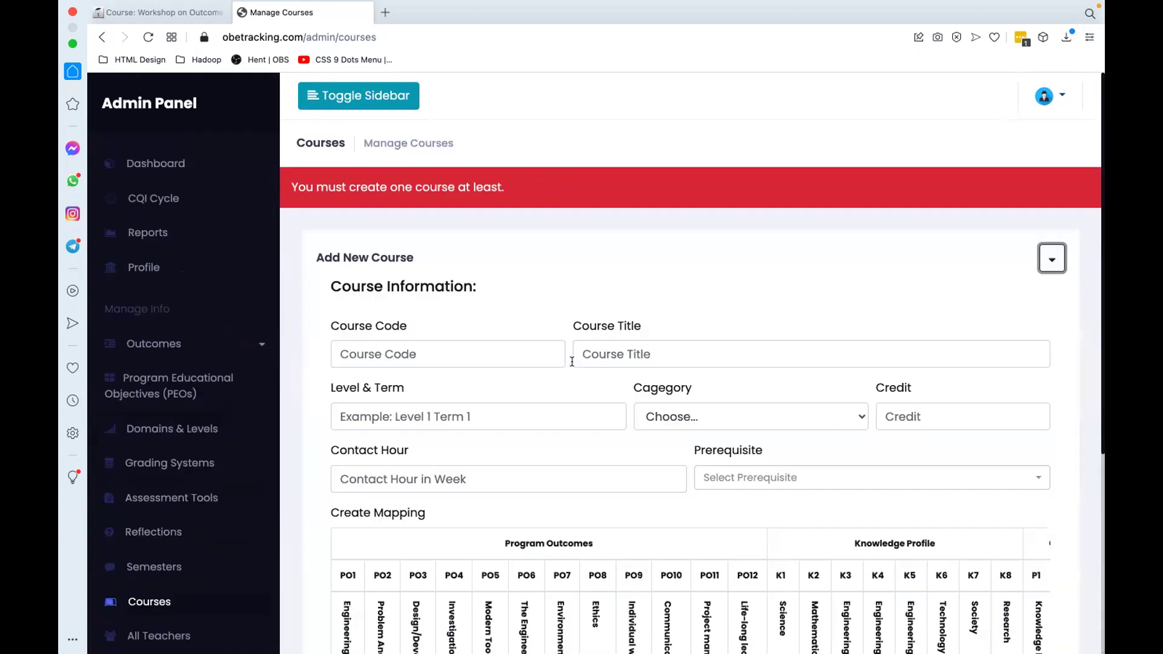
Step: Enter course code CSE221, title Data Structure, and level Level 2 Term 2
{"action": "scroll", "coordinate": [545, 273], "scroll_direction": "down", "scroll_amount": 2}
{"action": "left_click", "coordinate": [497, 238]}
{"action": "type", "text": "CSE"}
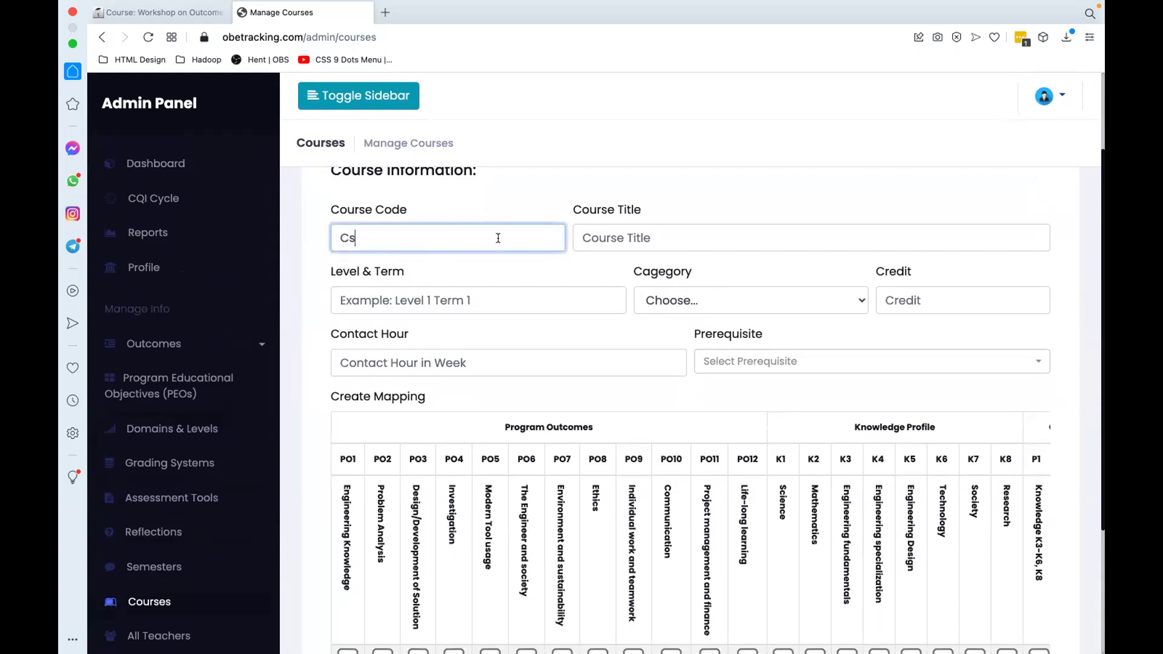
{"action": "key", "text": "BackSpace"}
{"action": "key", "text": "BackSpace"}
{"action": "type", "text": "CSE"}
{"action": "key", "text": "BackSpace"}
{"action": "key", "text": "BackSpace"}
{"action": "key", "text": "BackSpace"}
{"action": "type", "text": "SE302"}
{"action": "key", "text": "BackSpace"}
{"action": "key", "text": "BackSpace"}
{"action": "key", "text": "BackSpace"}
{"action": "type", "text": "221"}
{"action": "left_click", "coordinate": [640, 233]}
{"action": "type", "text": "Dat"}
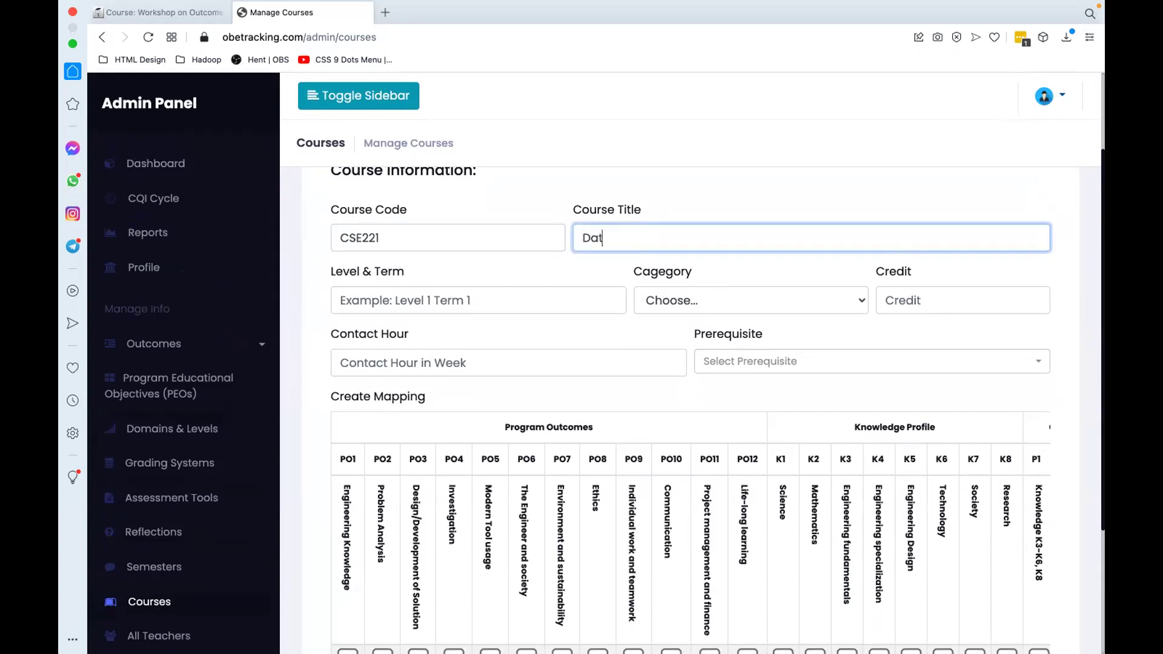
{"action": "type", "text": "a Structure"}
{"action": "left_click", "coordinate": [493, 300]}
{"action": "type", "text": "Level"}
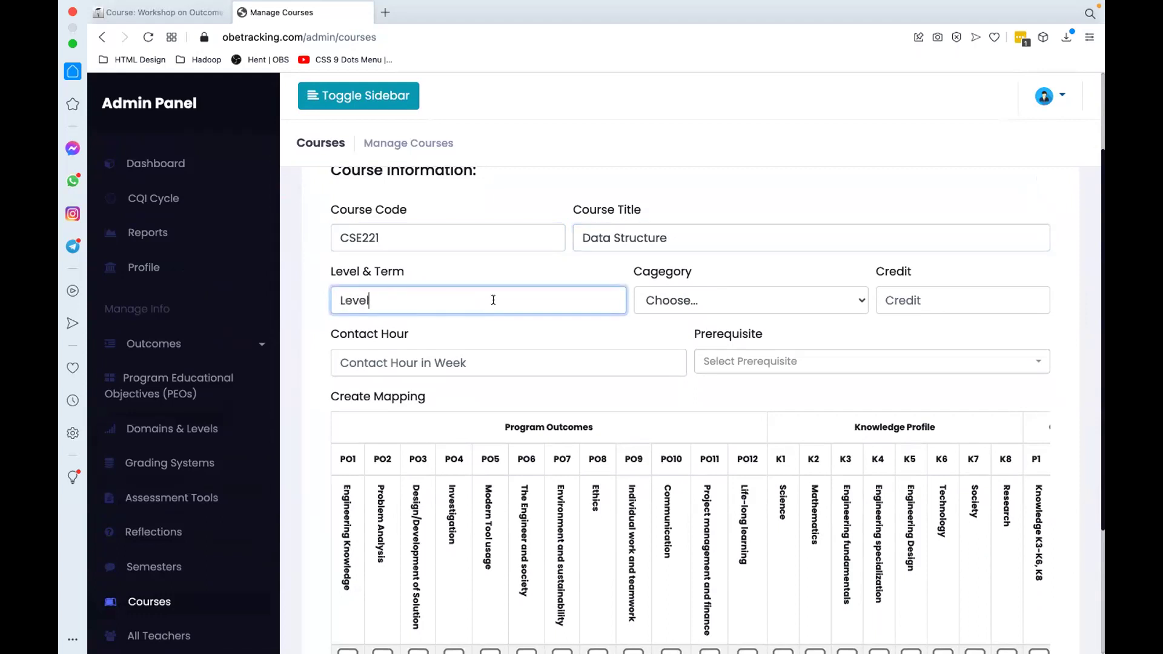
{"action": "type", "text": " 2 Term 2"}
Step: Set category Core, 3 credits, 3 contact hours and prerequisite None
{"action": "left_click", "coordinate": [702, 296]}
{"action": "left_click", "coordinate": [770, 310]}
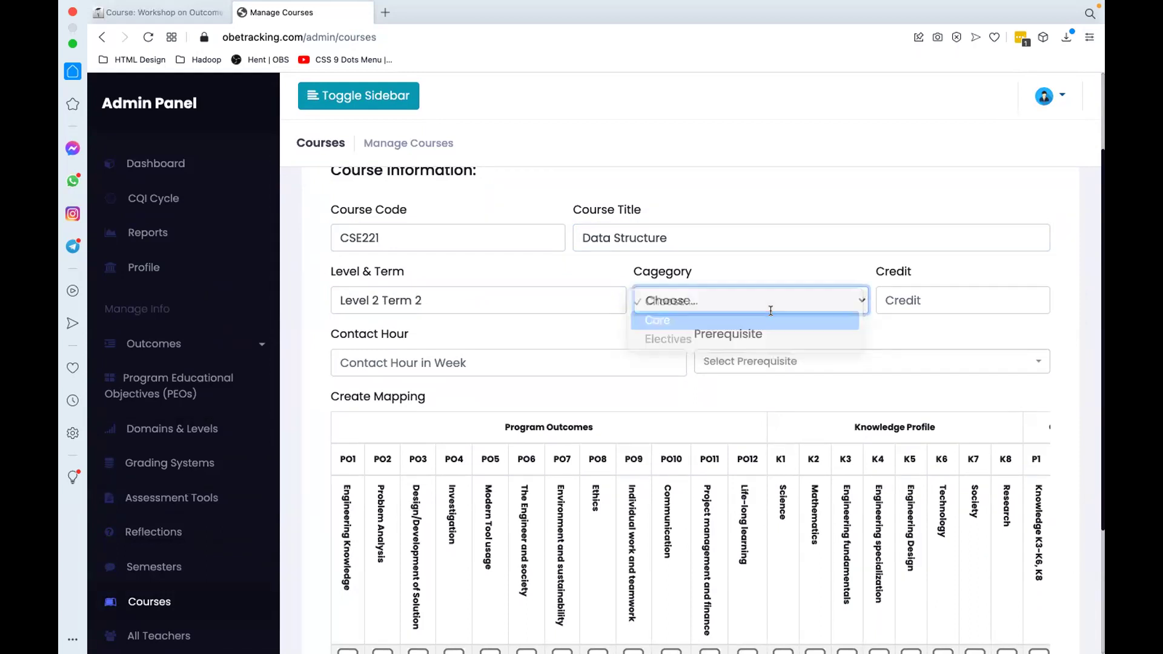
{"action": "left_click", "coordinate": [944, 300]}
{"action": "type", "text": "3"}
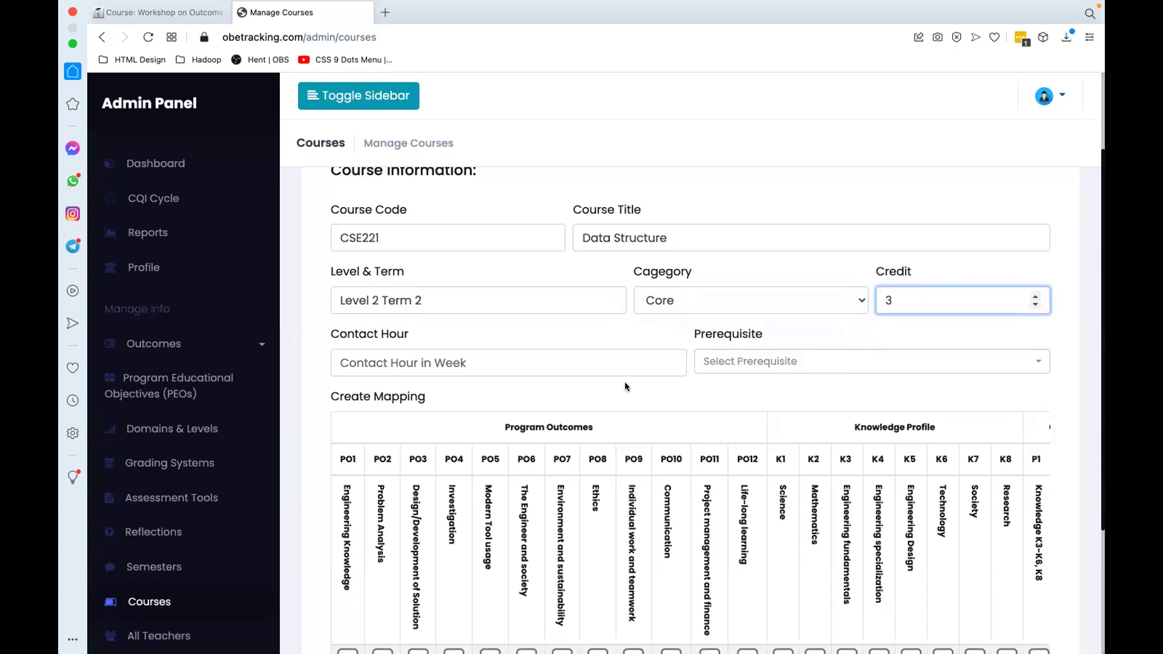
{"action": "left_click", "coordinate": [576, 361]}
{"action": "type", "text": "3"}
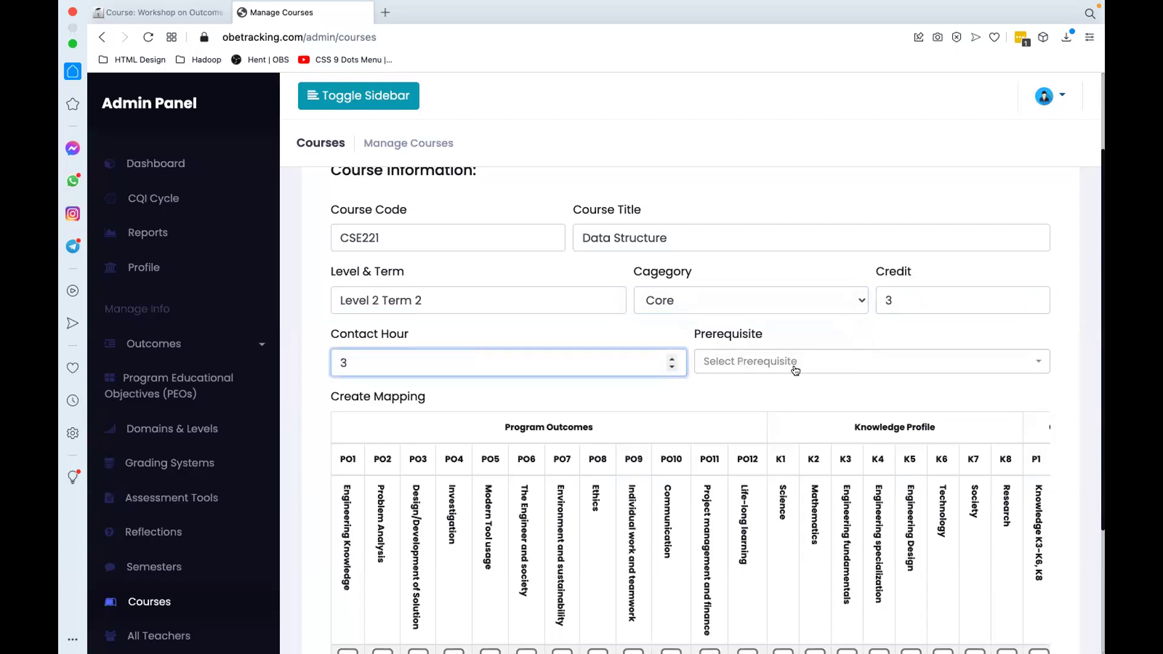
{"action": "left_click", "coordinate": [795, 371]}
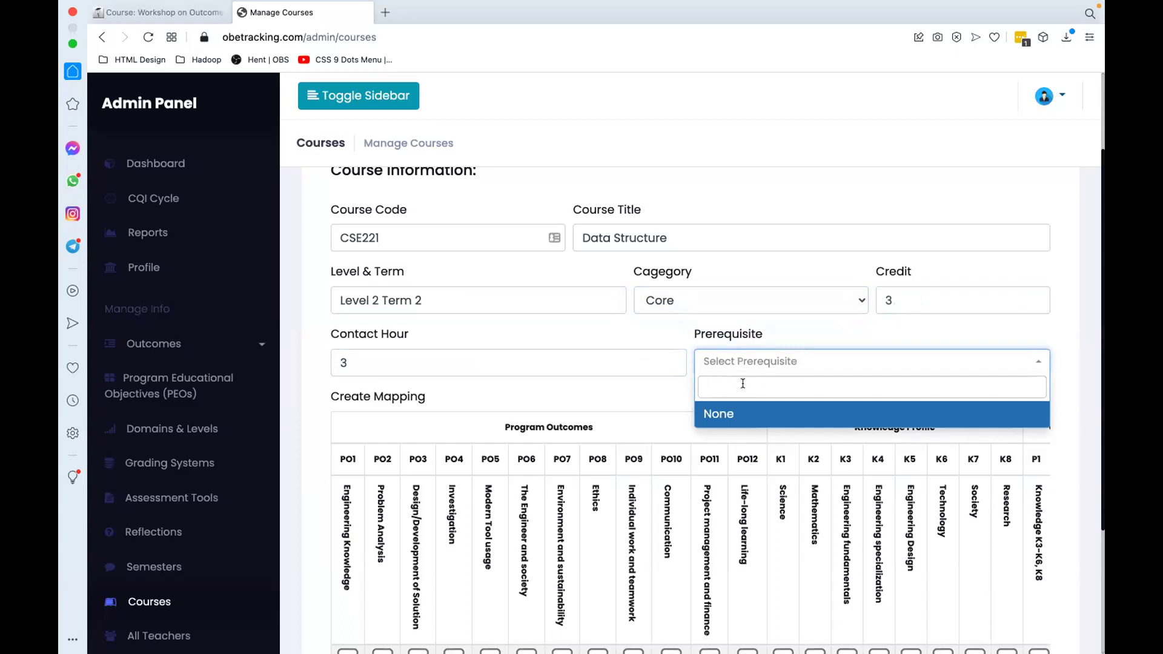
{"action": "left_click", "coordinate": [708, 411]}
Step: In the Create Mapping grid, tick PO2 Problem Analysis and PO6 The Engineer and society, then save CSE221
{"action": "scroll", "coordinate": [664, 389], "scroll_direction": "down", "scroll_amount": 1}
{"action": "scroll", "coordinate": [664, 390], "scroll_direction": "down", "scroll_amount": 1}
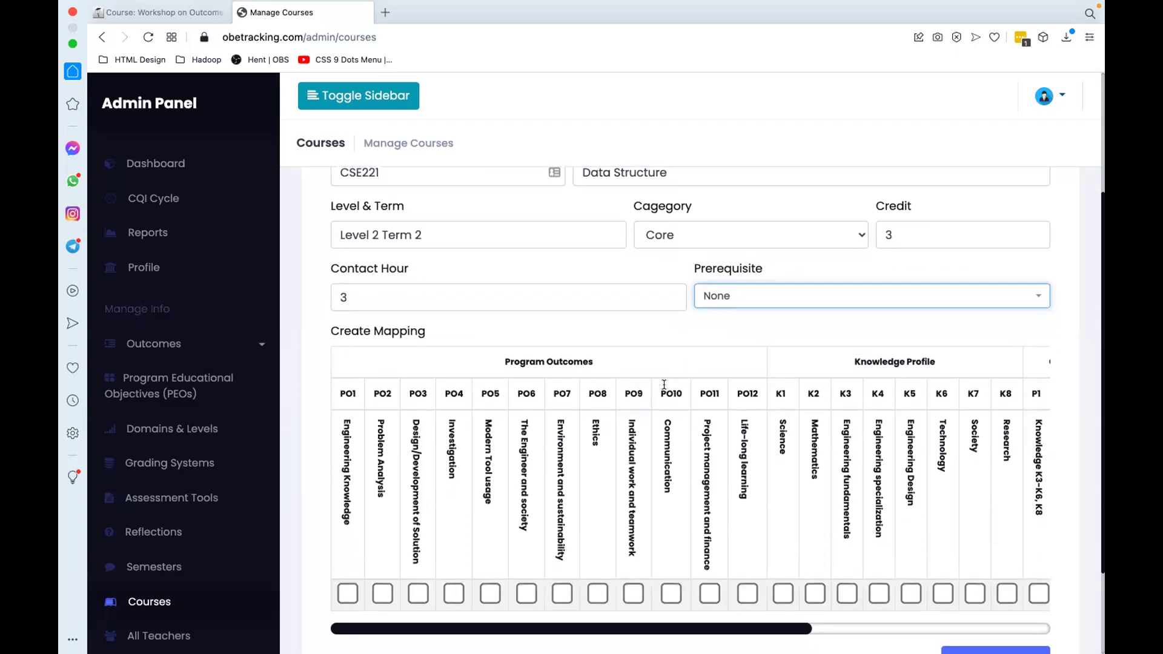
{"action": "scroll", "coordinate": [665, 384], "scroll_direction": "down", "scroll_amount": 1}
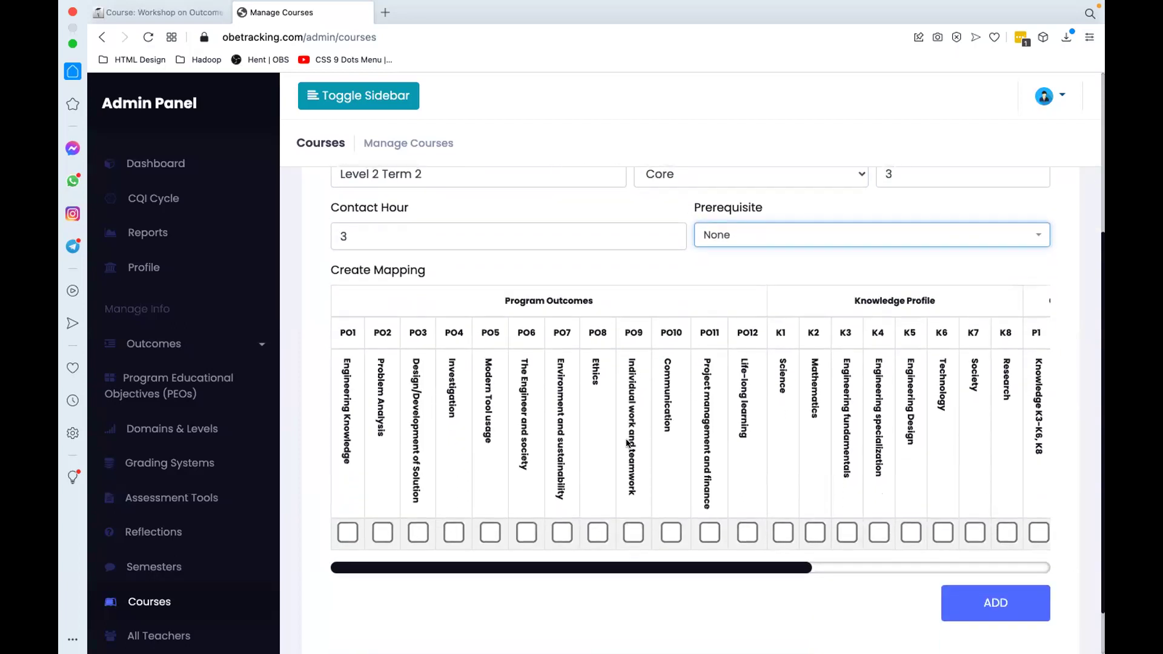
{"action": "scroll", "coordinate": [494, 449], "scroll_direction": "up", "scroll_amount": 3}
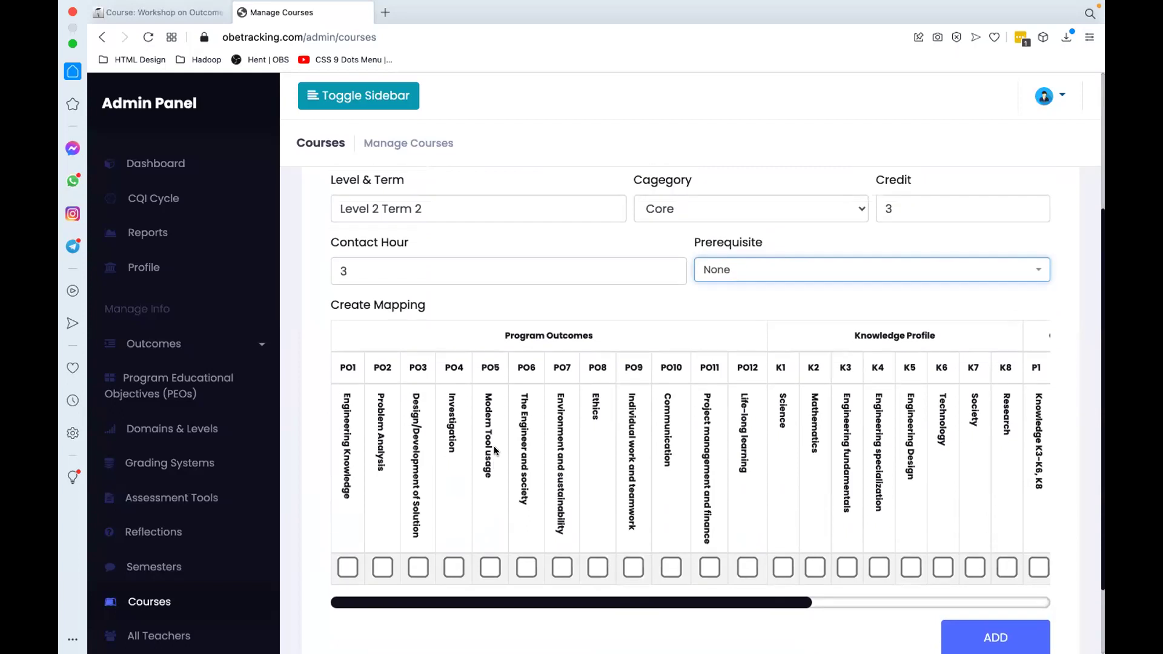
{"action": "scroll", "coordinate": [515, 381], "scroll_direction": "down", "scroll_amount": 1}
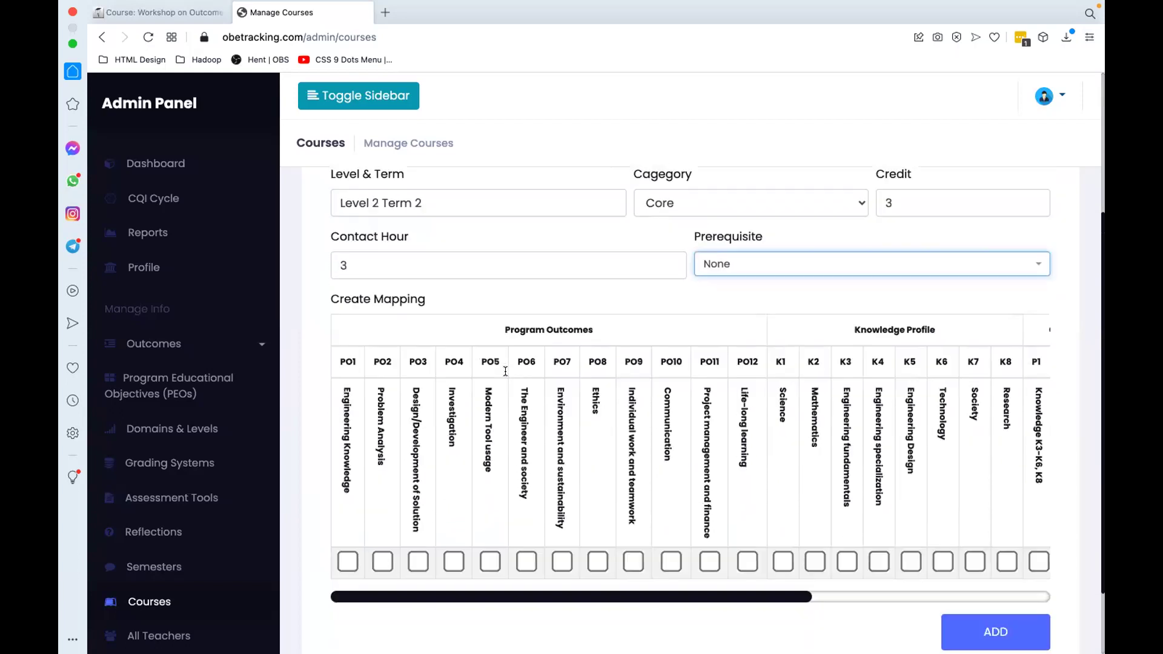
{"action": "scroll", "coordinate": [538, 391], "scroll_direction": "right", "scroll_amount": 5}
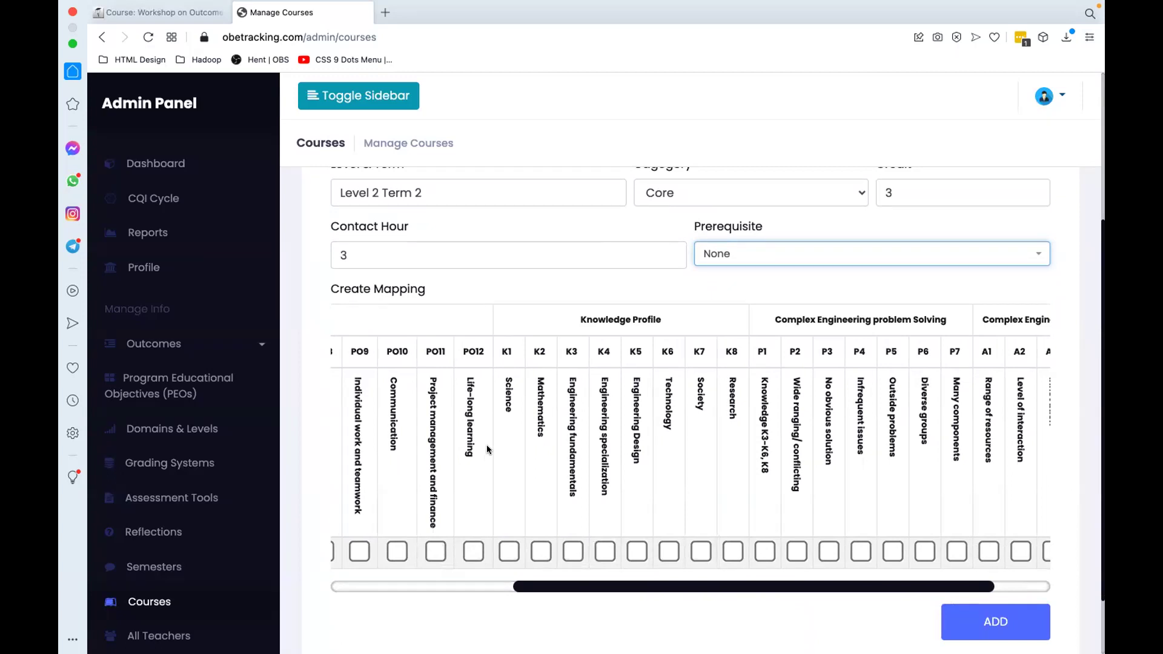
{"action": "scroll", "coordinate": [487, 450], "scroll_direction": "left", "scroll_amount": 3}
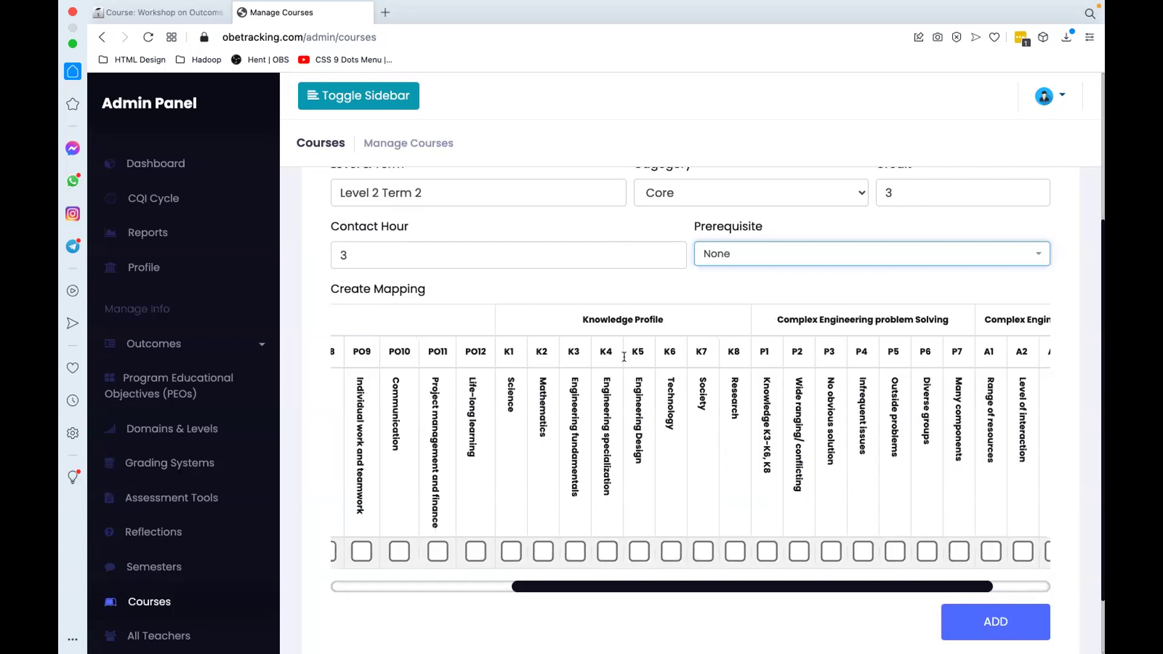
{"action": "scroll", "coordinate": [625, 356], "scroll_direction": "left", "scroll_amount": 2}
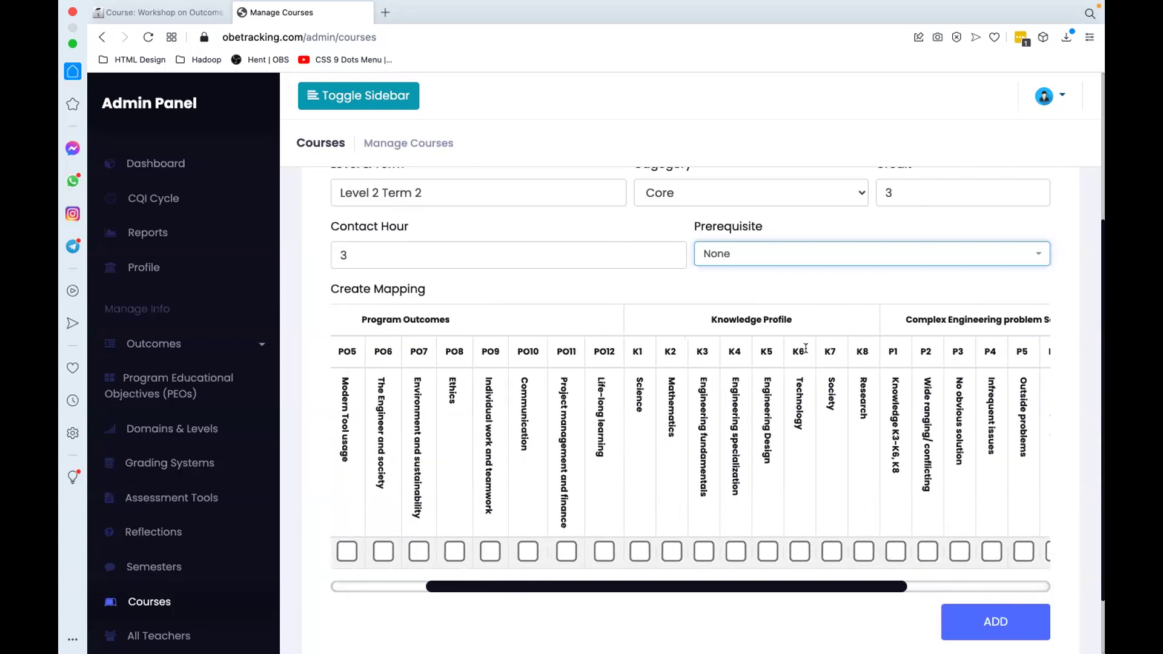
{"action": "scroll", "coordinate": [634, 382], "scroll_direction": "right", "scroll_amount": 2}
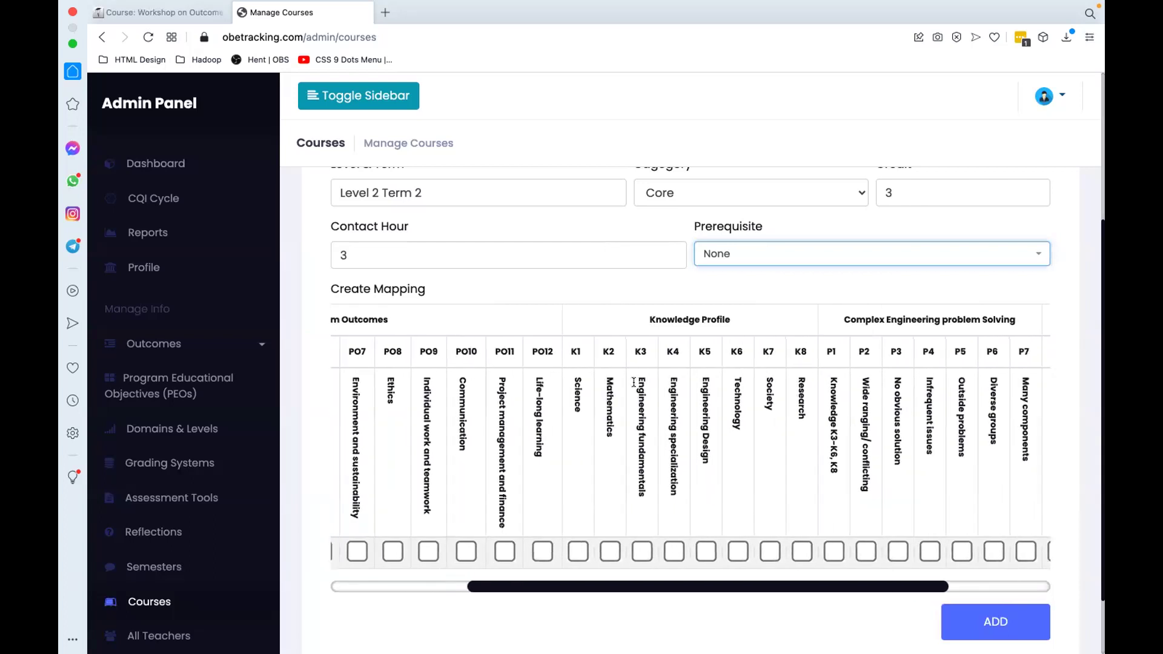
{"action": "scroll", "coordinate": [605, 400], "scroll_direction": "right", "scroll_amount": 1}
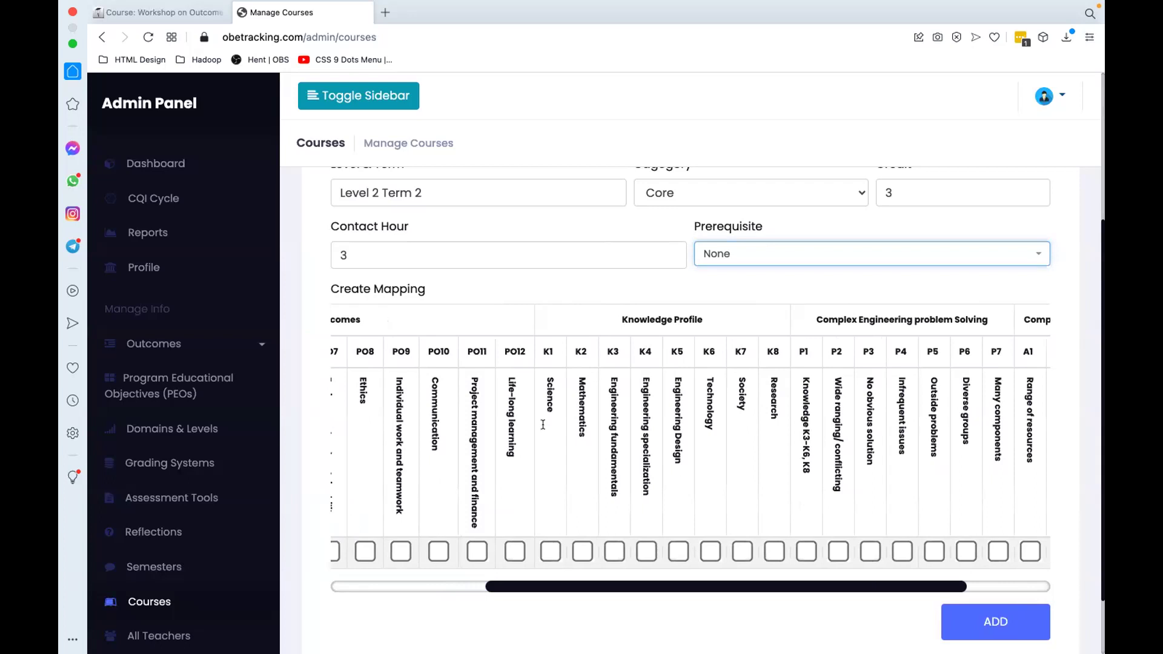
{"action": "scroll", "coordinate": [543, 424], "scroll_direction": "right", "scroll_amount": 4}
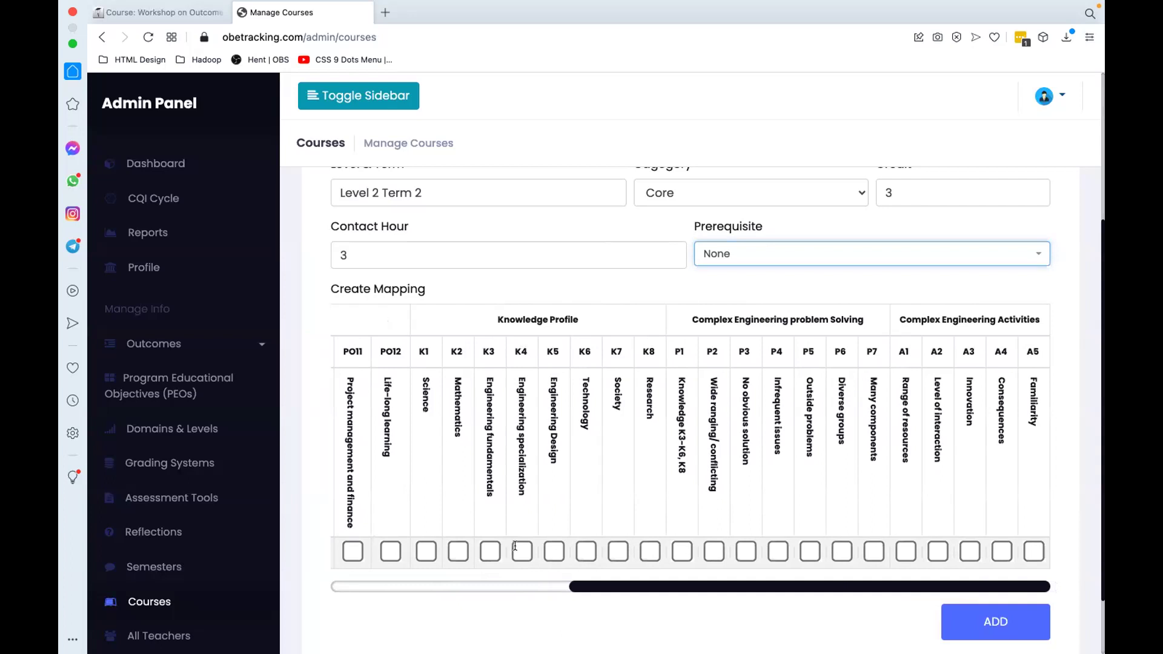
{"action": "scroll", "coordinate": [514, 547], "scroll_direction": "left", "scroll_amount": 10}
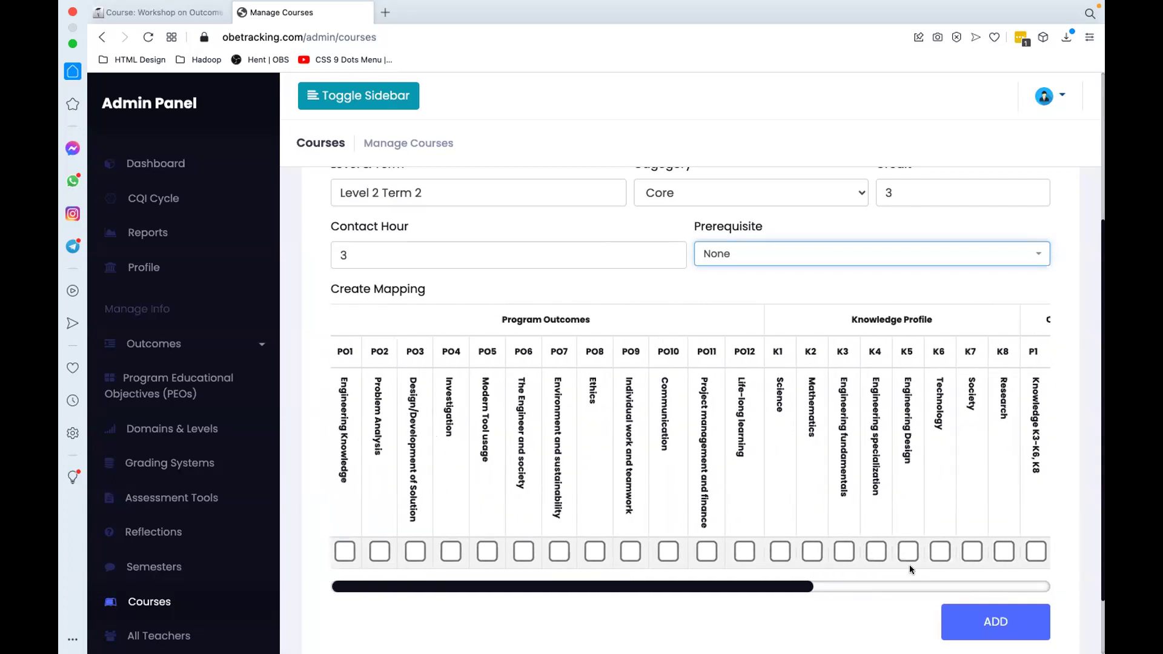
{"action": "scroll", "coordinate": [902, 562], "scroll_direction": "left", "scroll_amount": 1}
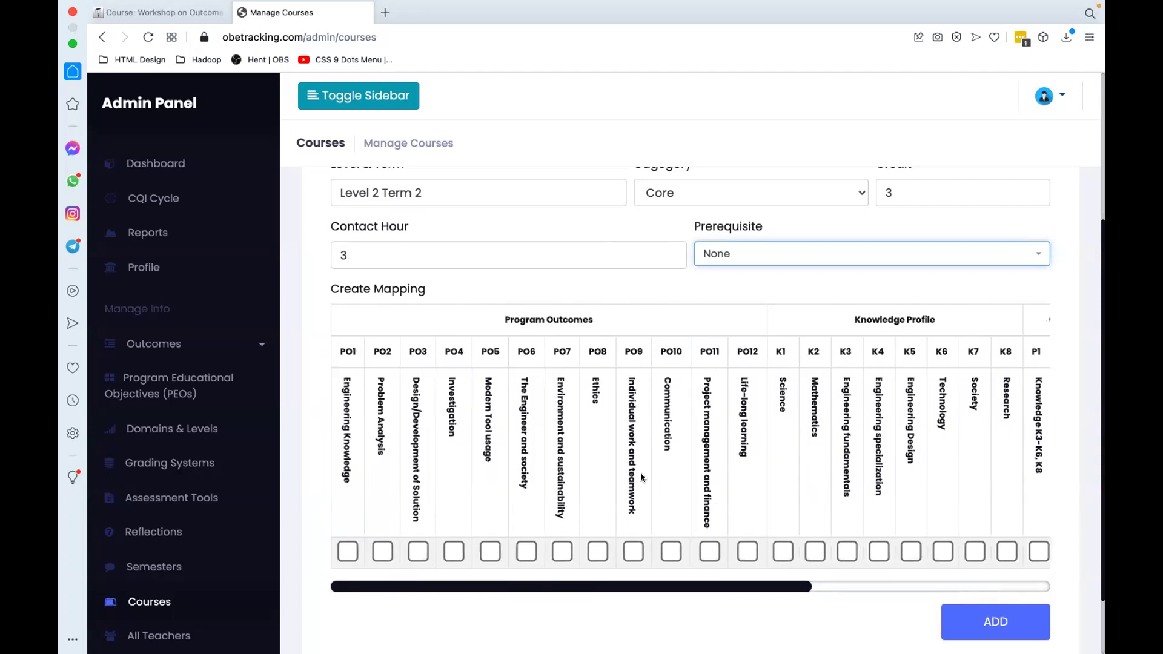
{"action": "left_click", "coordinate": [382, 551]}
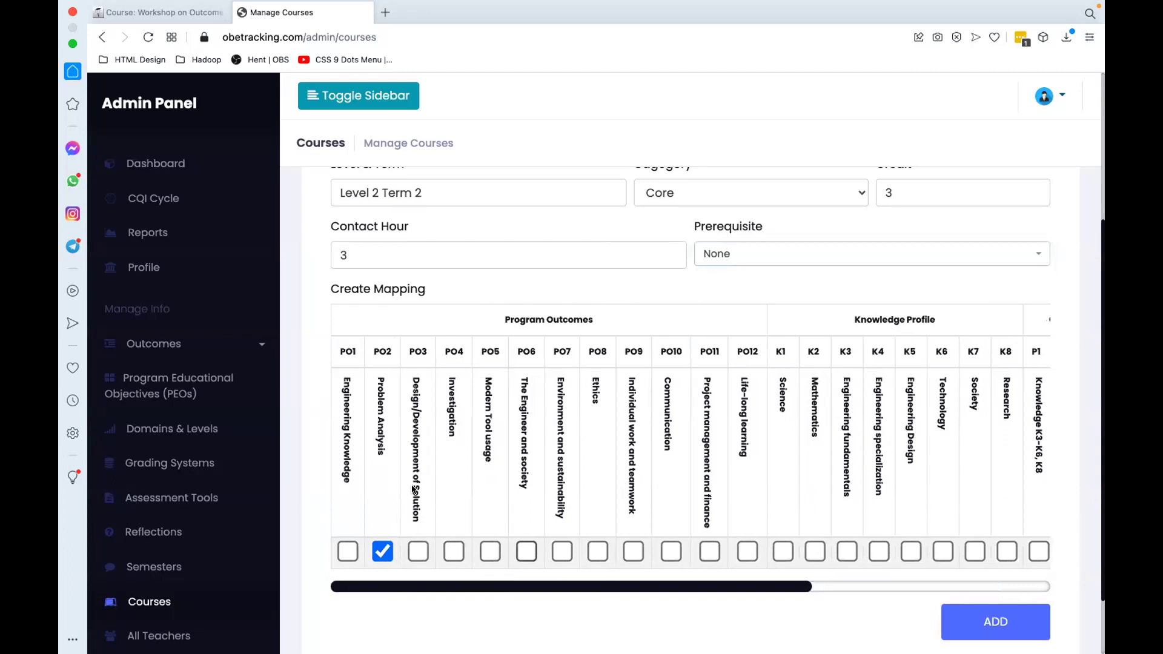
{"action": "key", "text": "space"}
{"action": "scroll", "coordinate": [151, 533], "scroll_direction": "down", "scroll_amount": 2}
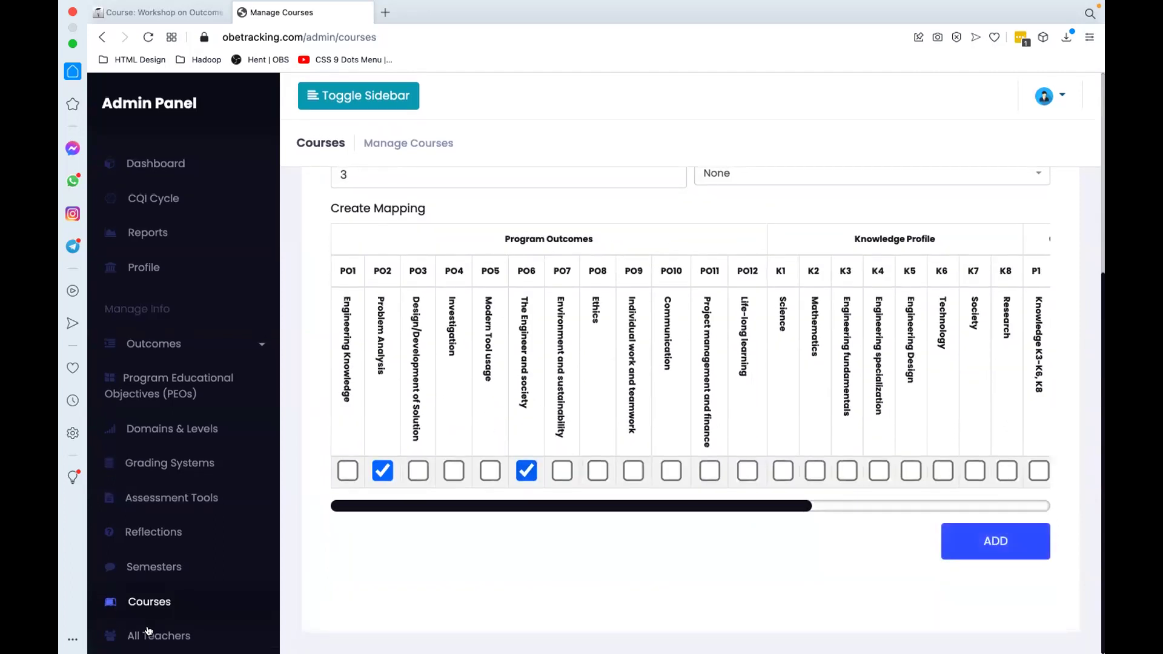
{"action": "key", "text": "Return"}
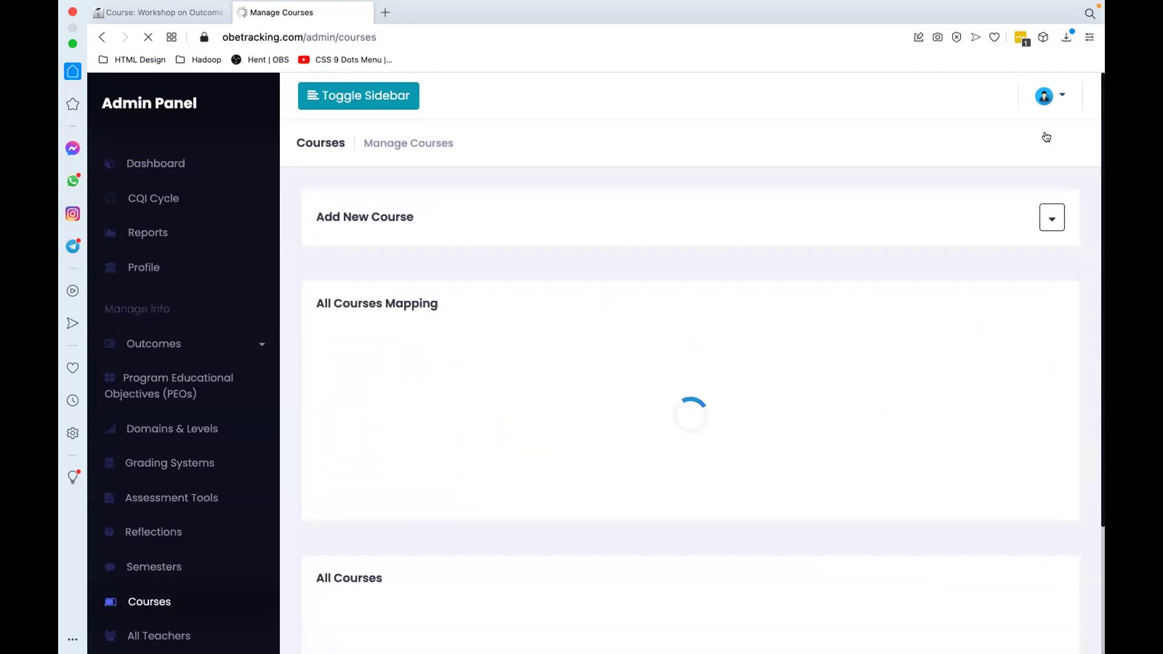
Step: Check that the course tables list CSE221 mapped to PO2 and PO6, then go to All Teachers
{"action": "scroll", "coordinate": [965, 165], "scroll_direction": "down", "scroll_amount": 2}
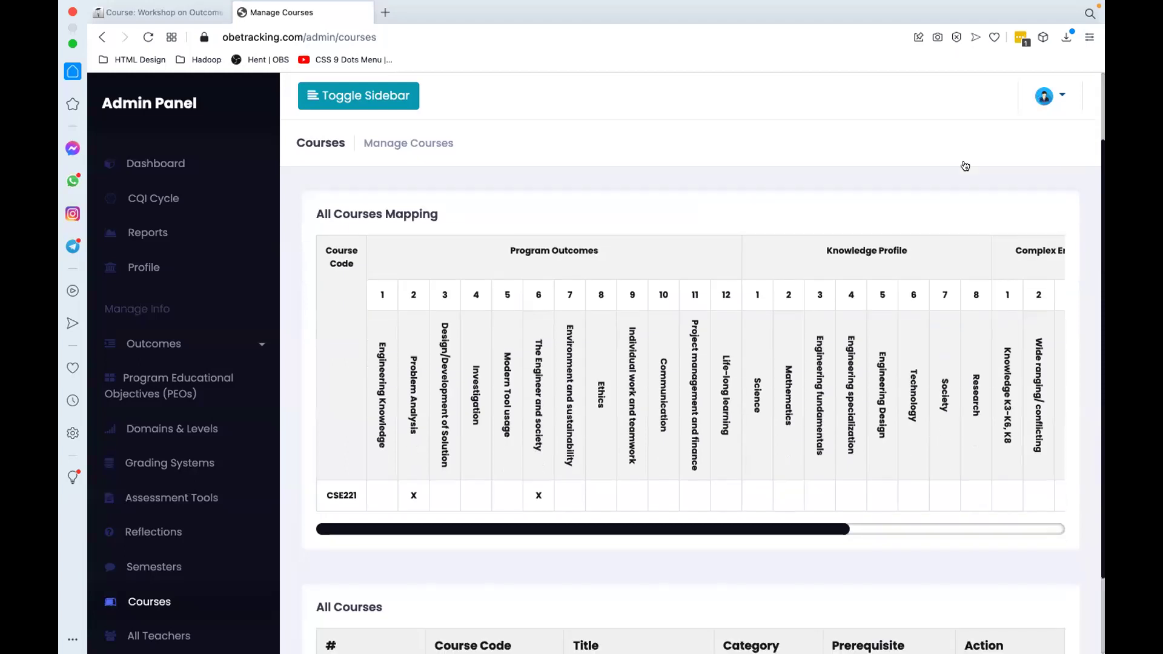
{"action": "scroll", "coordinate": [999, 300], "scroll_direction": "down", "scroll_amount": 1}
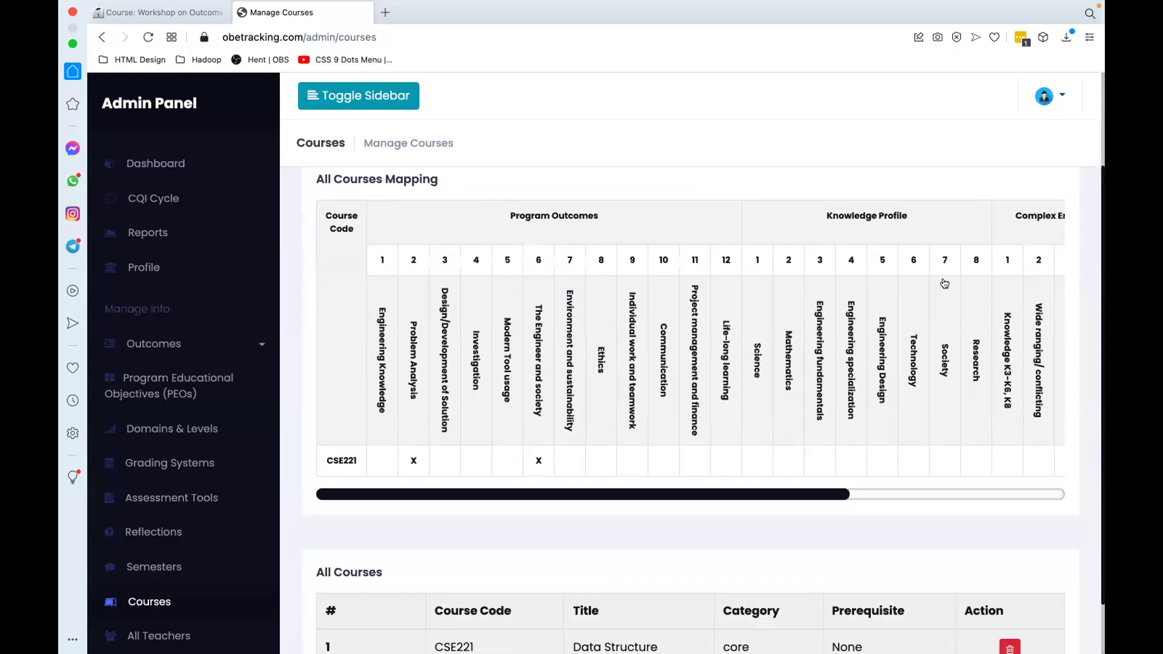
{"action": "scroll", "coordinate": [944, 283], "scroll_direction": "down", "scroll_amount": 2}
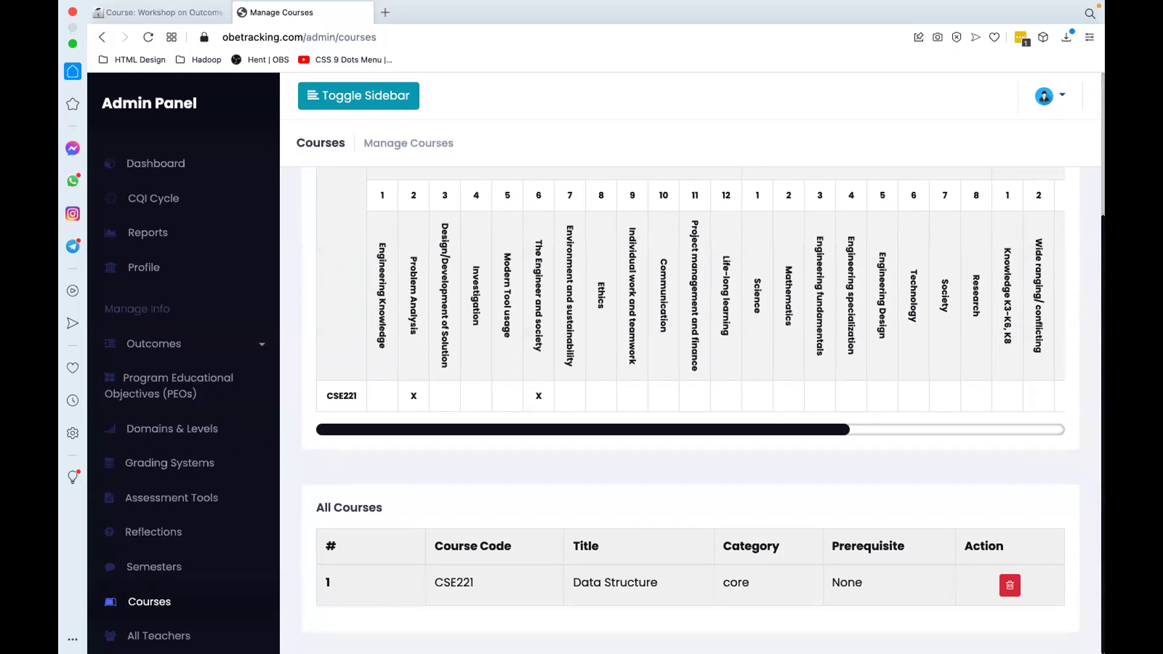
{"action": "left_click", "coordinate": [159, 635]}
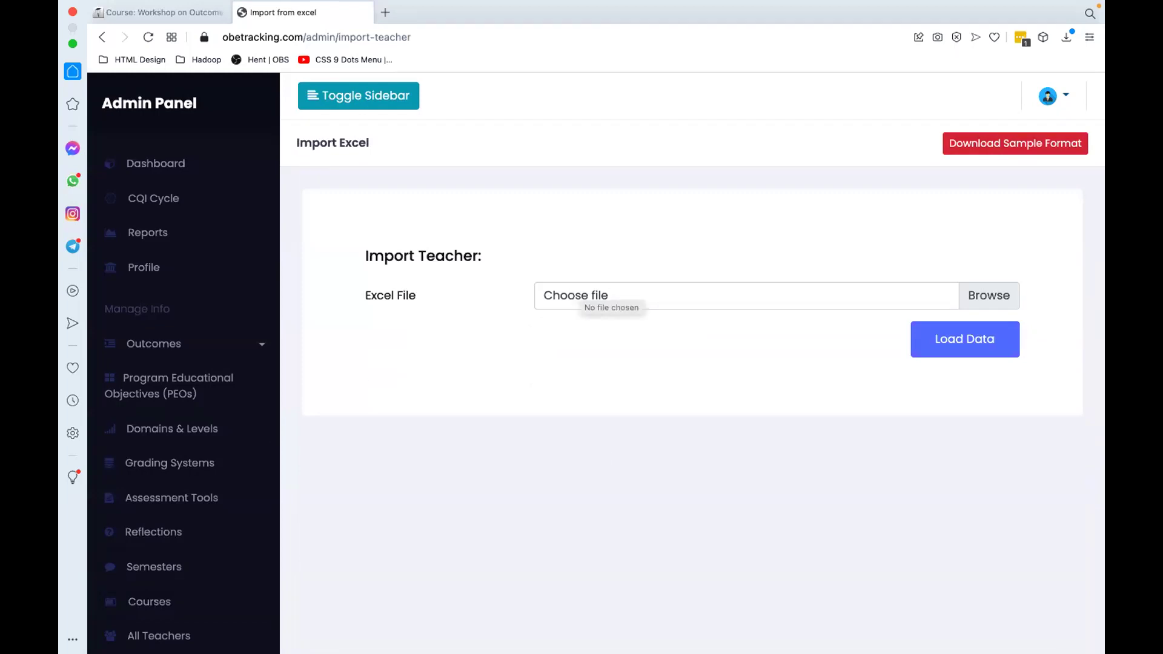
Step: Submit a new teacher: Employer ID 11111, name Test Teacher, initial T, Lecturer, with an e-mail address
{"action": "key", "text": "super+bracketleft"}
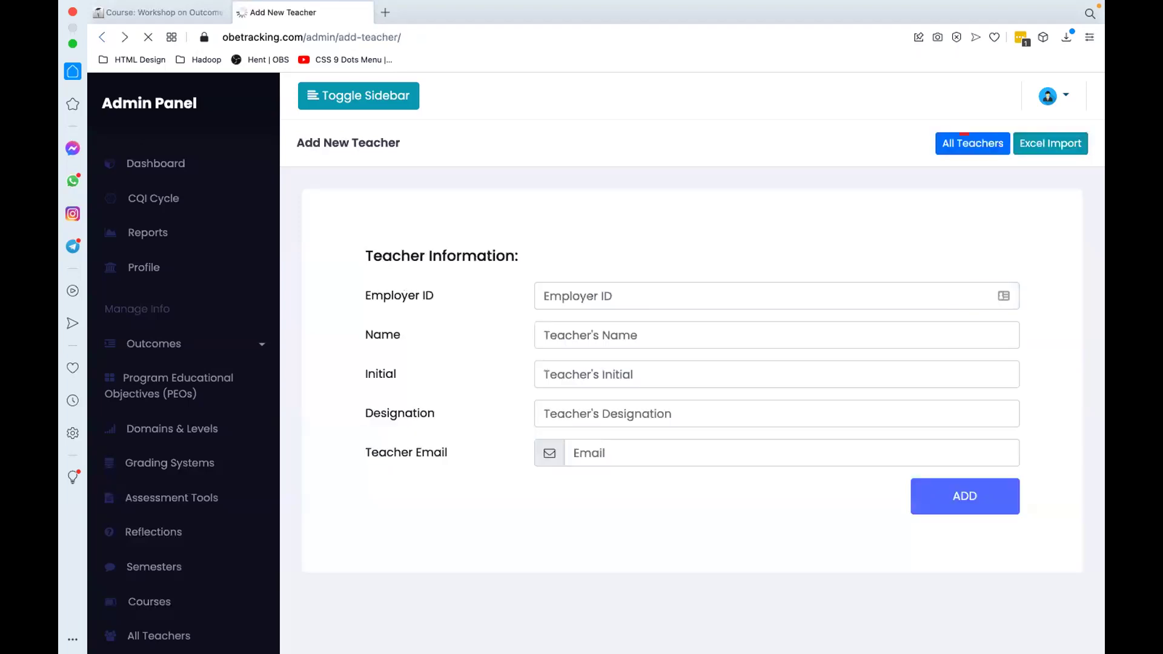
{"action": "left_click", "coordinate": [775, 296]}
{"action": "type", "text": "11111"}
{"action": "key", "text": "Tab"}
{"action": "type", "text": "Test Teacher"}
{"action": "key", "text": "Tab"}
{"action": "type", "text": "T"}
{"action": "key", "text": "Tab"}
{"action": "type", "text": "Lecturer"}
{"action": "key", "text": "Tab"}
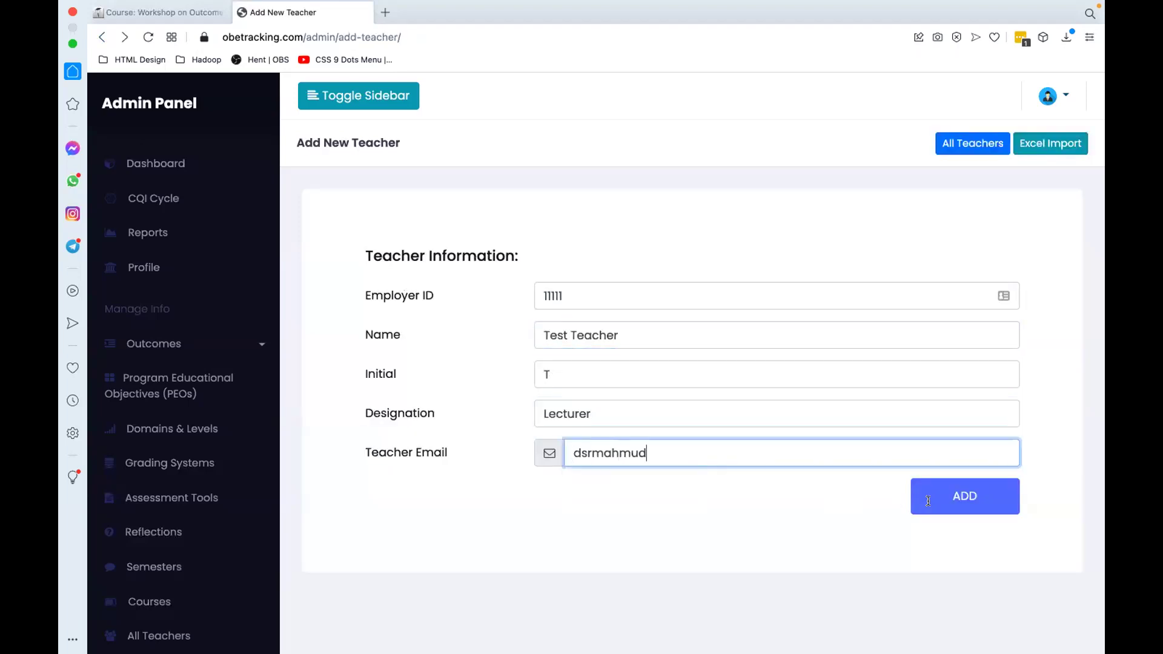
{"action": "left_click", "coordinate": [929, 507]}
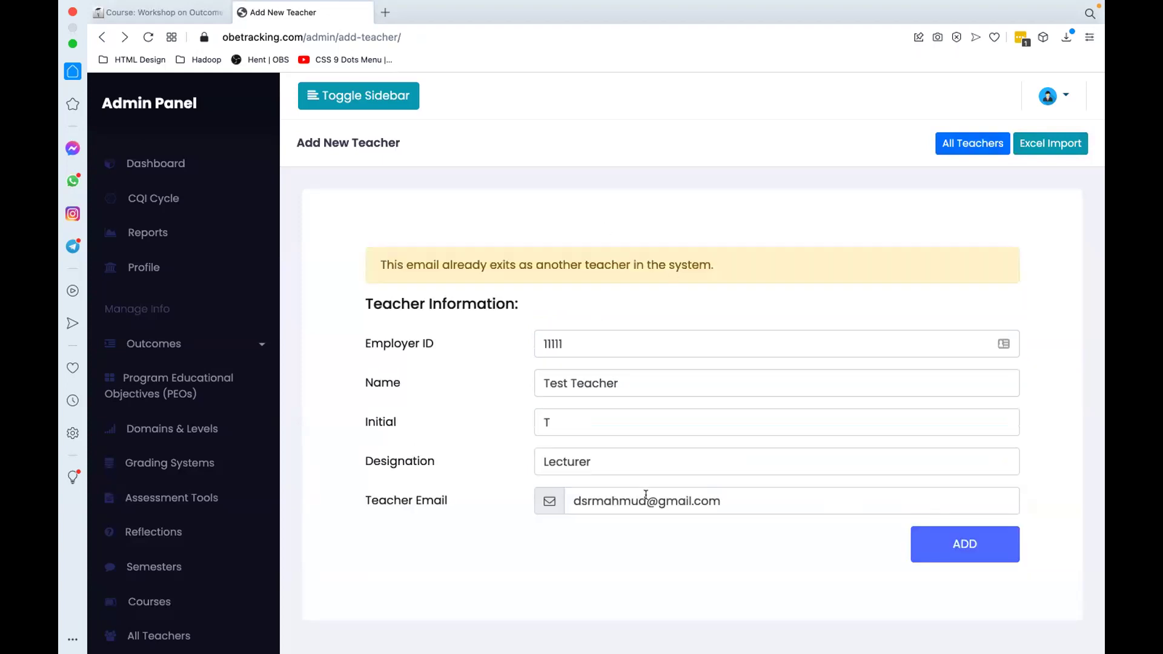
Step: Replace the rejected duplicate e-mail with a different address, resubmit, and go to Module Leaders
{"action": "triple_click", "coordinate": [576, 500]}
{"action": "type", "text": "hello"}
{"action": "key", "text": "BackSpace"}
{"action": "key", "text": "BackSpace"}
{"action": "key", "text": "BackSpace"}
{"action": "key", "text": "BackSpace"}
{"action": "key", "text": "BackSpace"}
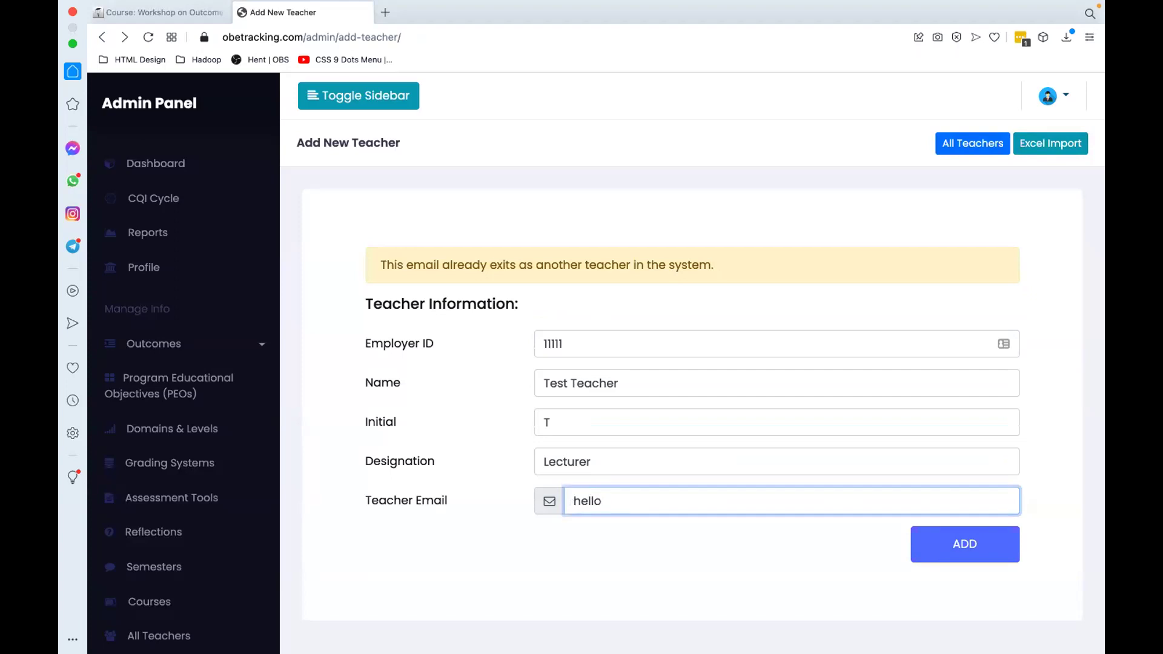
{"action": "left_click", "coordinate": [957, 551]}
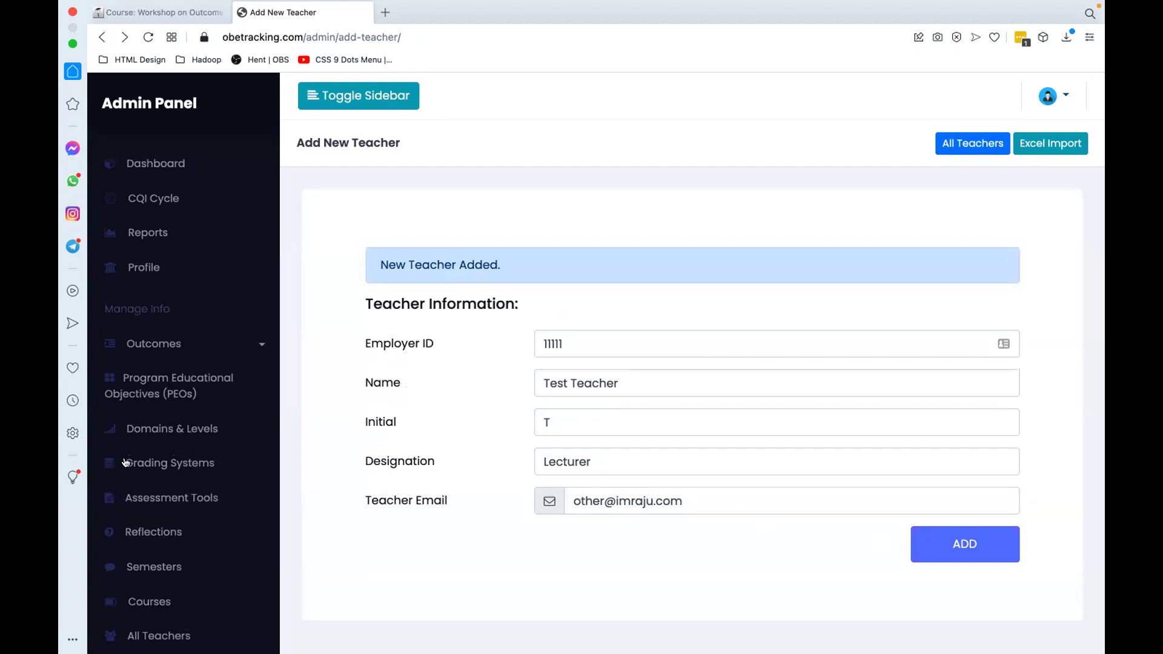
{"action": "scroll", "coordinate": [117, 462], "scroll_direction": "down", "scroll_amount": 5}
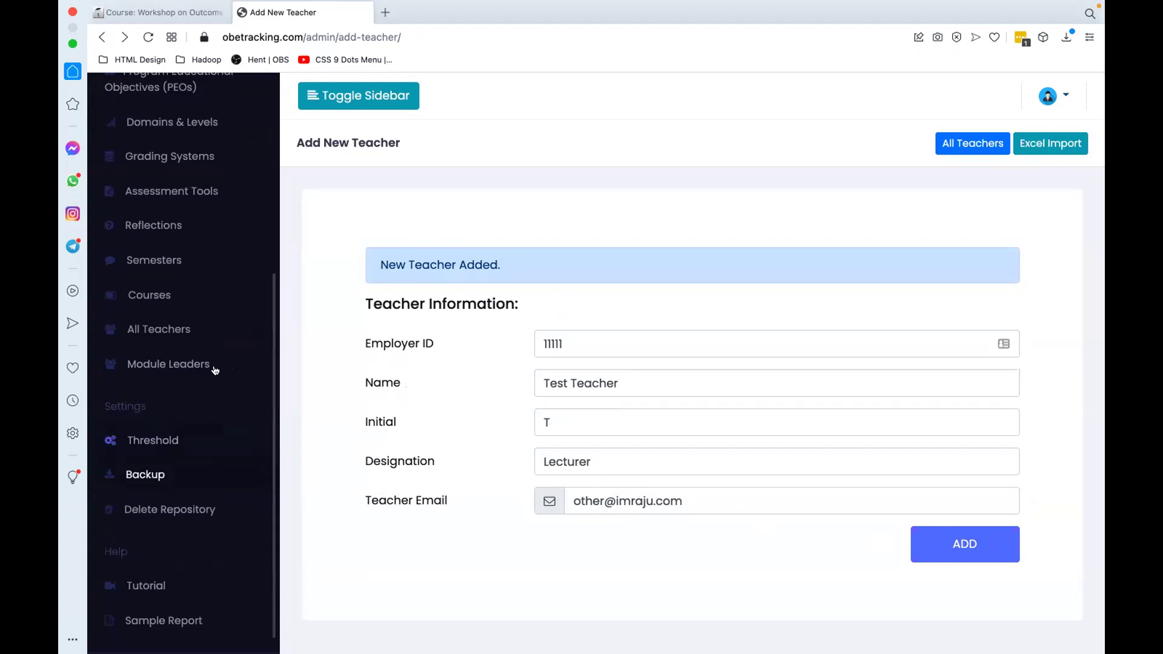
{"action": "left_click", "coordinate": [187, 364]}
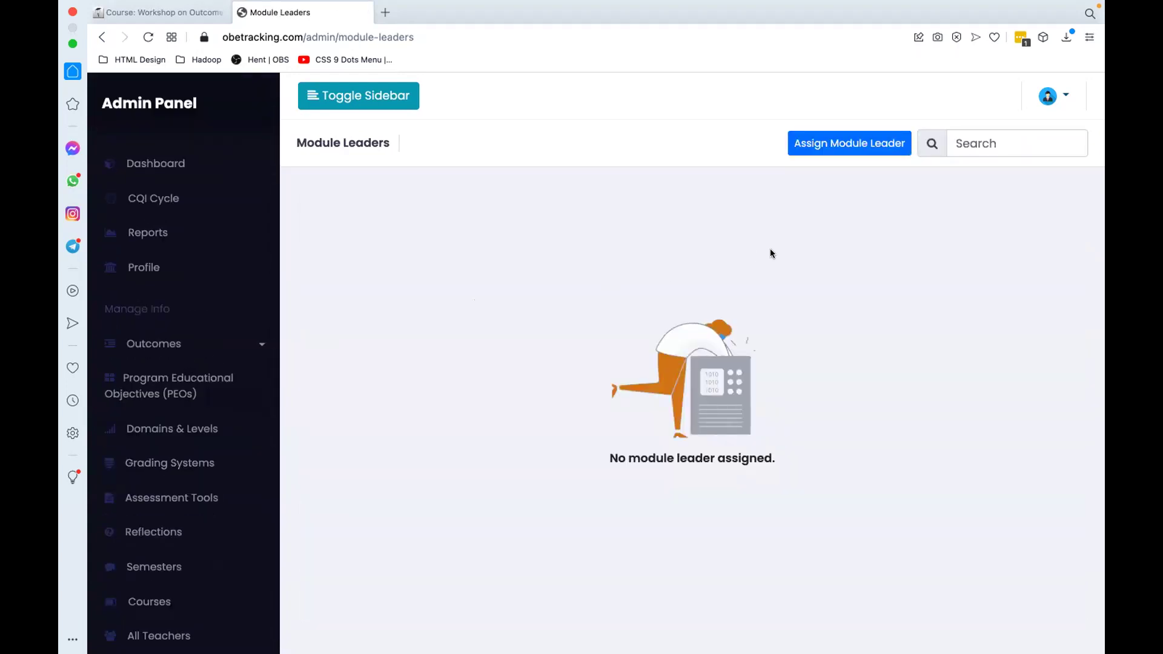
Step: Assign Test Teacher - T to CSE221 - Data Structure for Spring - 2021 as module leader
{"action": "left_click", "coordinate": [825, 144]}
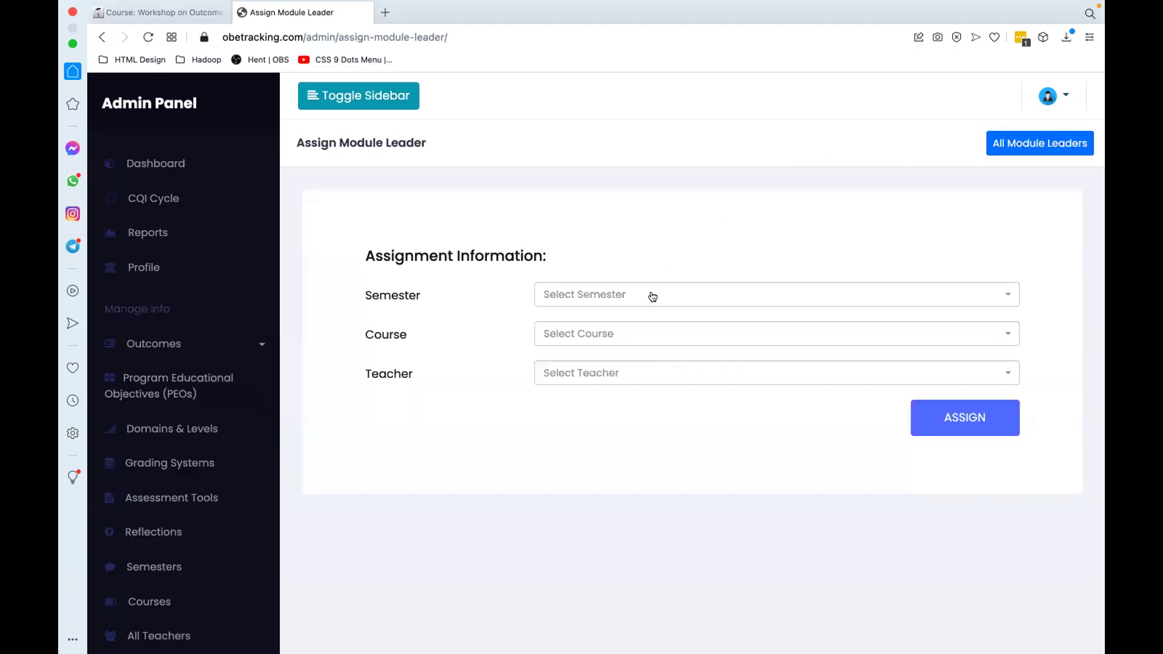
{"action": "left_click", "coordinate": [651, 298]}
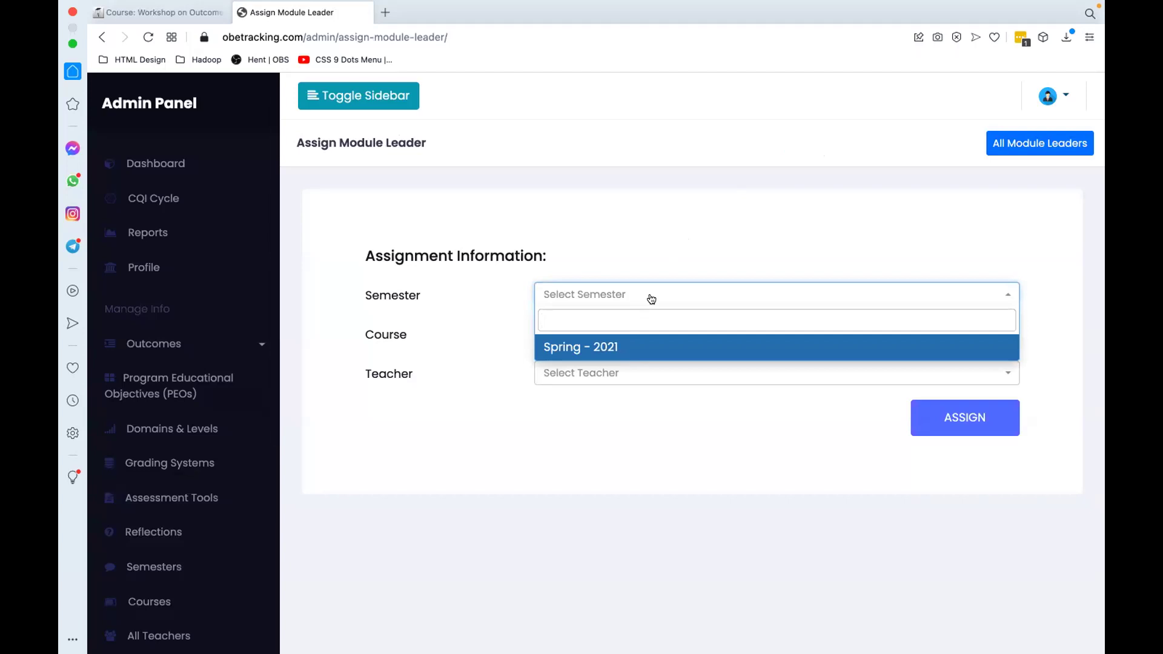
{"action": "left_click", "coordinate": [584, 347]}
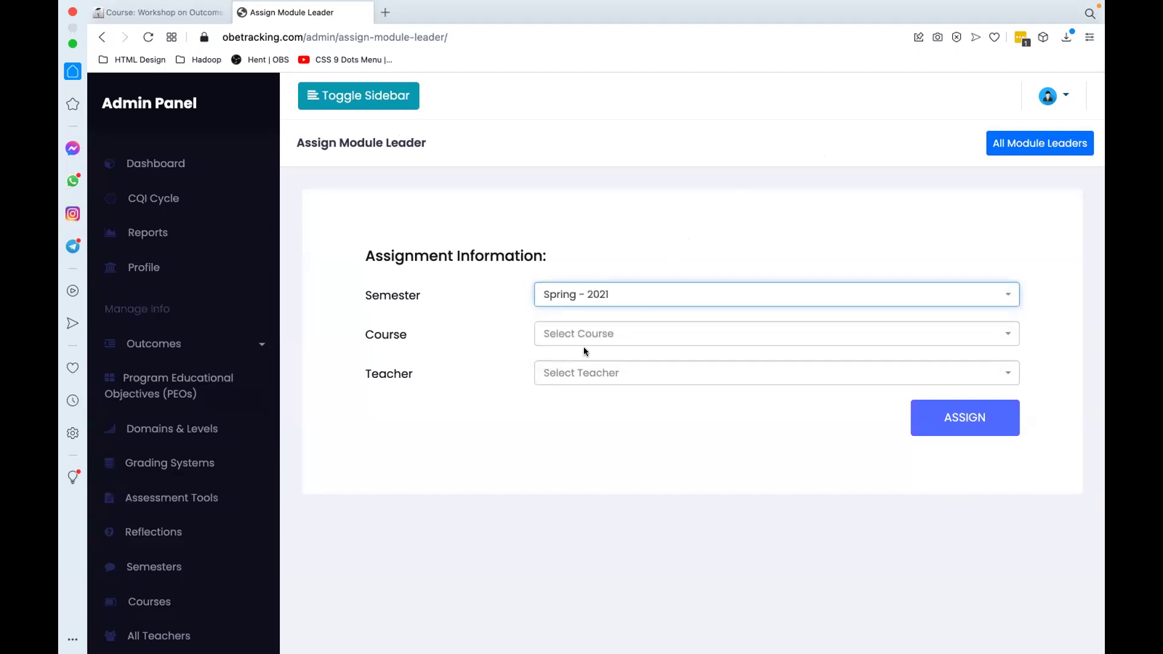
{"action": "left_click", "coordinate": [602, 333]}
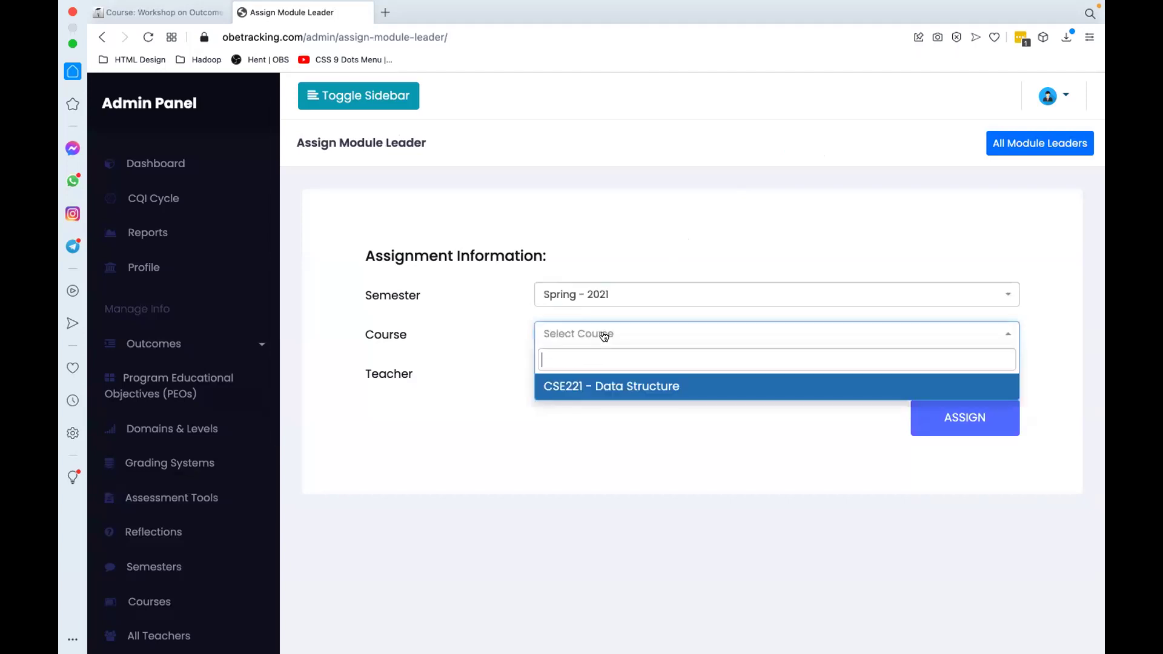
{"action": "left_click", "coordinate": [590, 387]}
{"action": "left_click", "coordinate": [596, 375]}
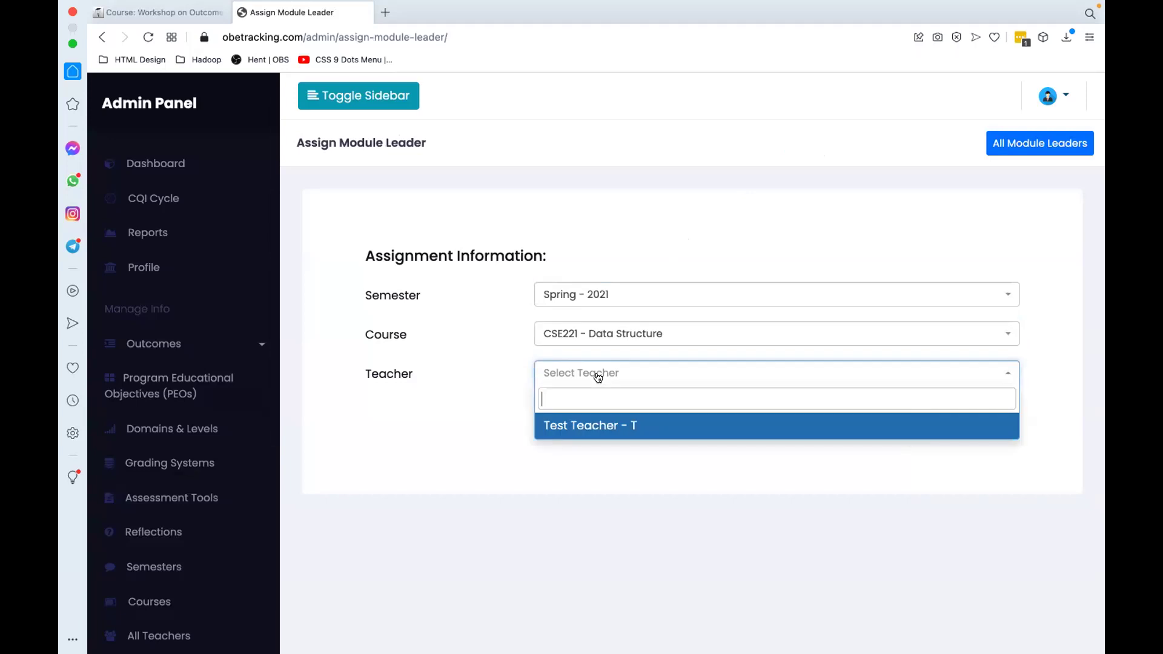
{"action": "left_click", "coordinate": [584, 427]}
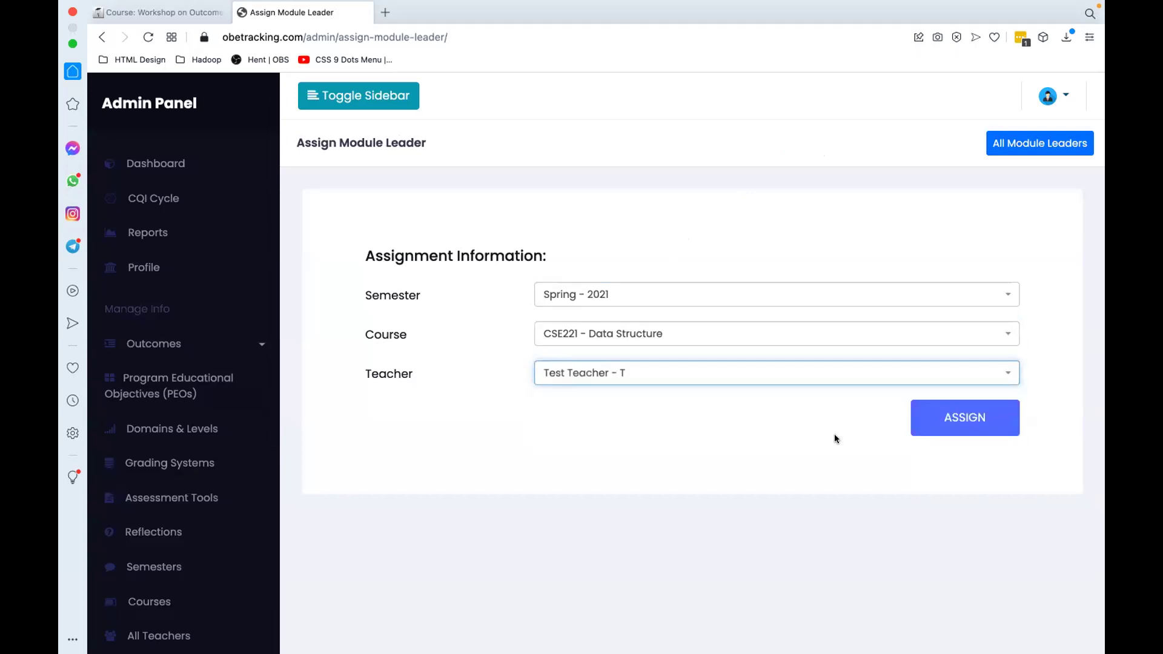
{"action": "left_click", "coordinate": [959, 429]}
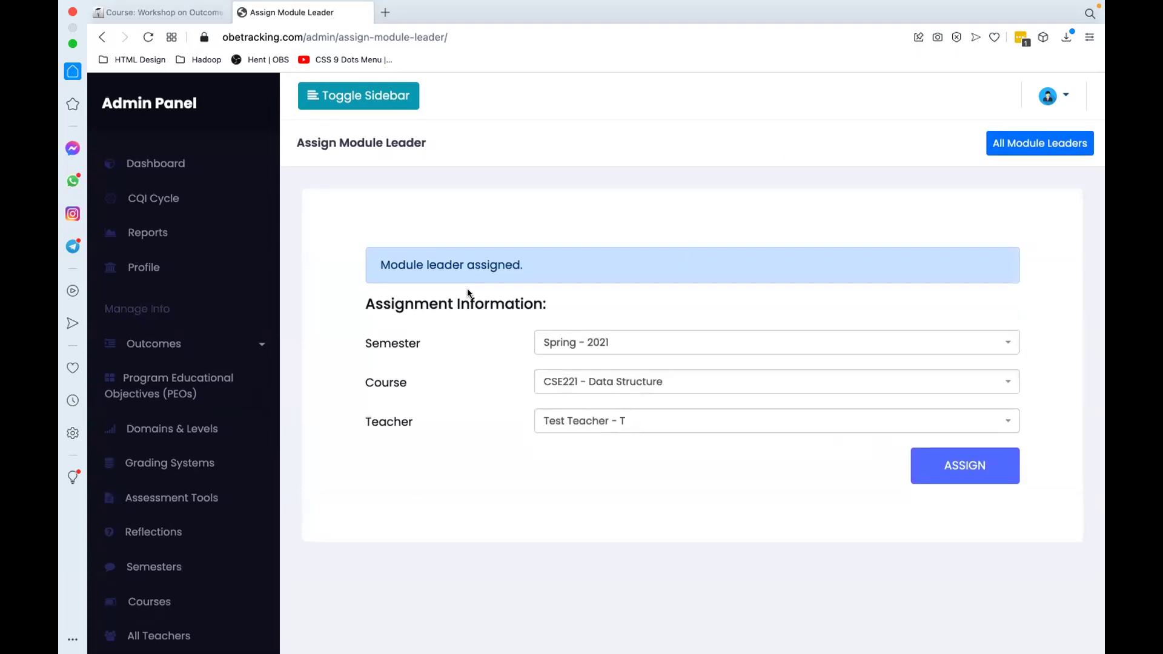
{"action": "mouse_move", "coordinate": [505, 651]}
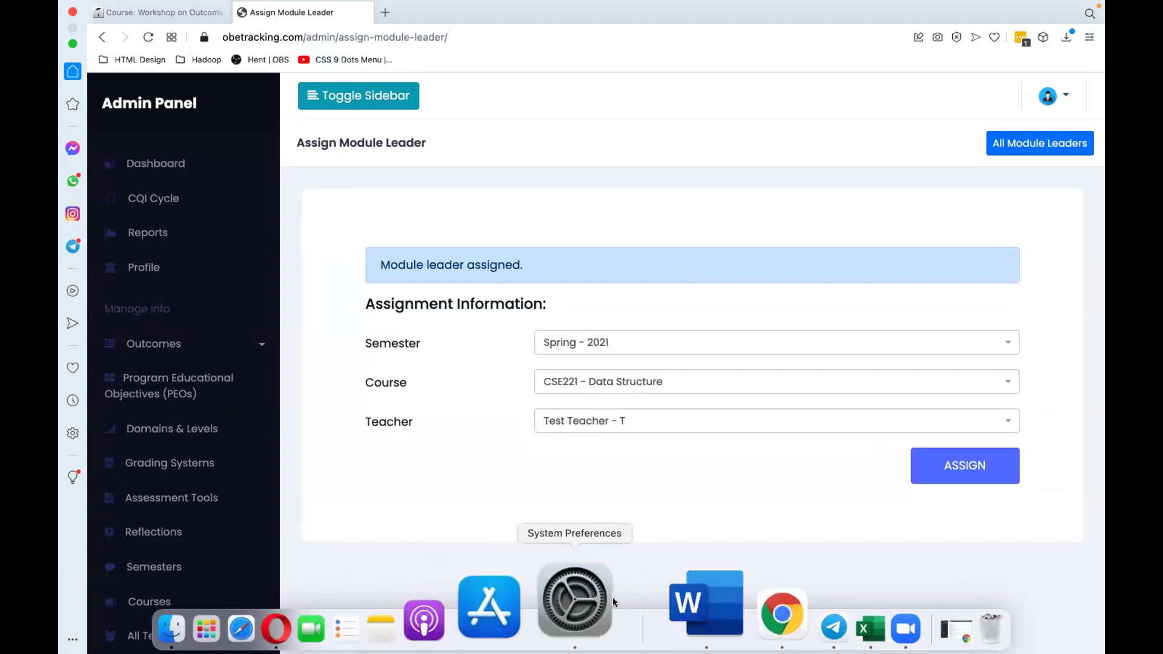
Step: In Zoho Mail, view the Others tag, Spam folder and Unread mail, then minimize the window
{"action": "left_click", "coordinate": [688, 579]}
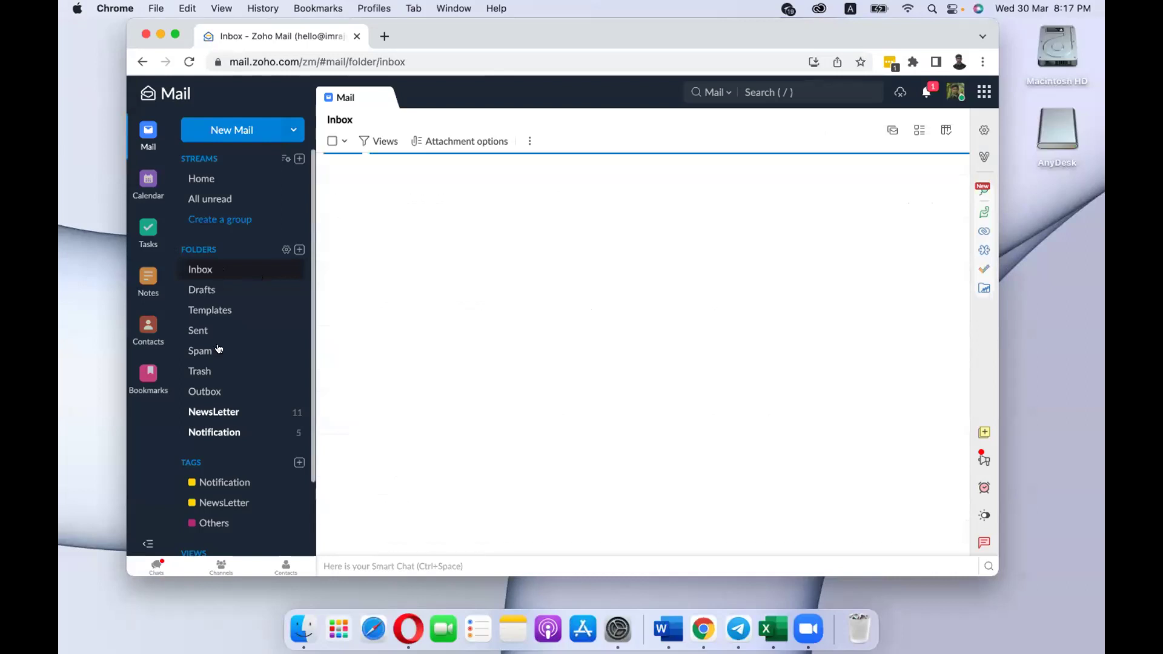
{"action": "scroll", "coordinate": [219, 376], "scroll_direction": "down", "scroll_amount": 3}
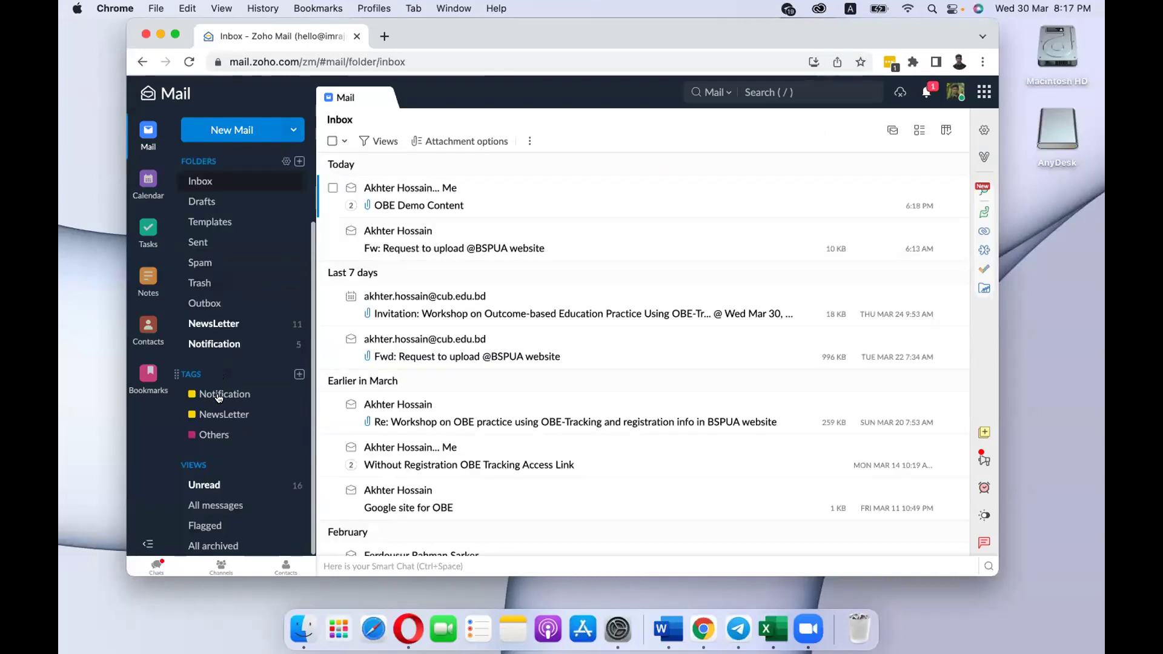
{"action": "left_click", "coordinate": [212, 434]}
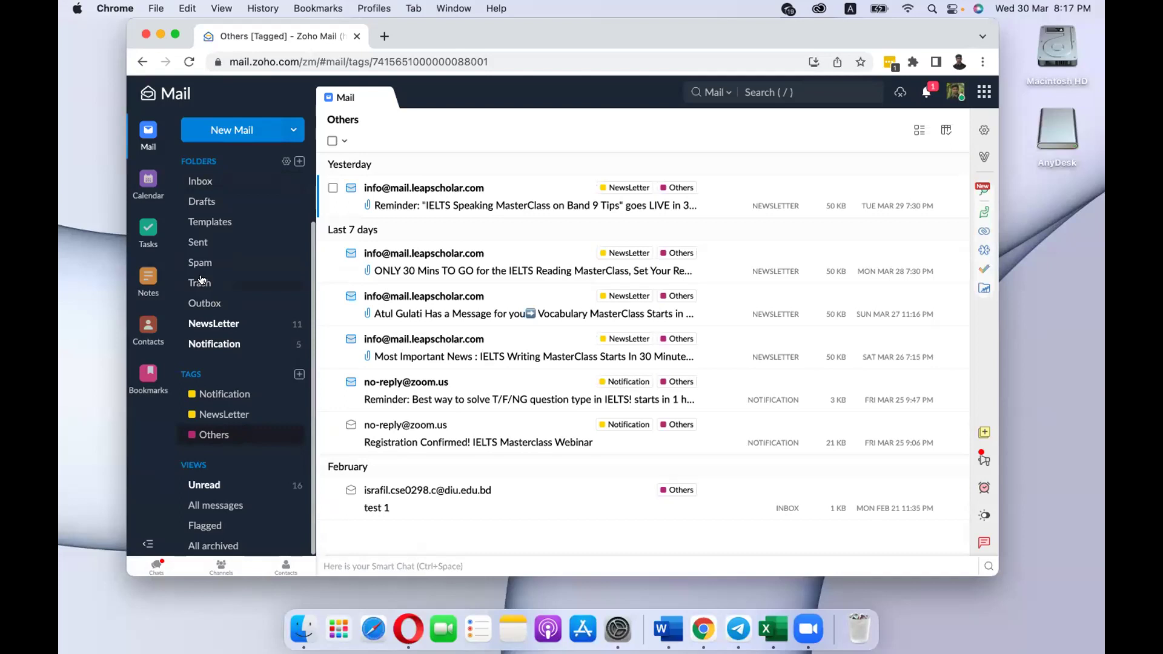
{"action": "left_click", "coordinate": [200, 264]}
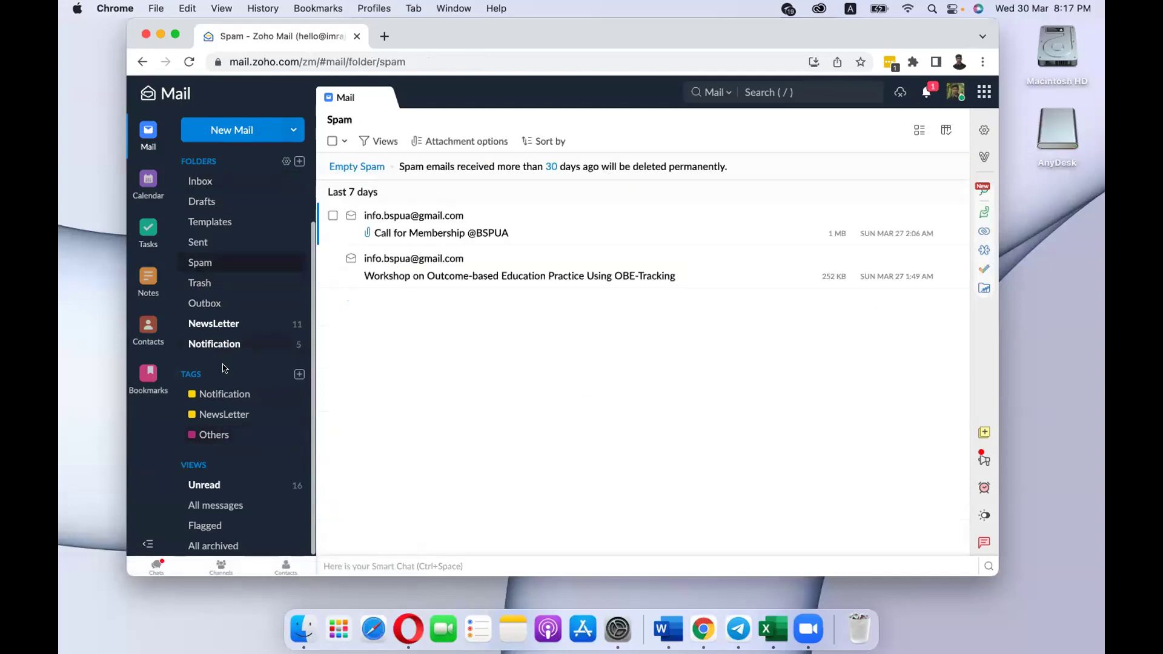
{"action": "left_click", "coordinate": [212, 488]}
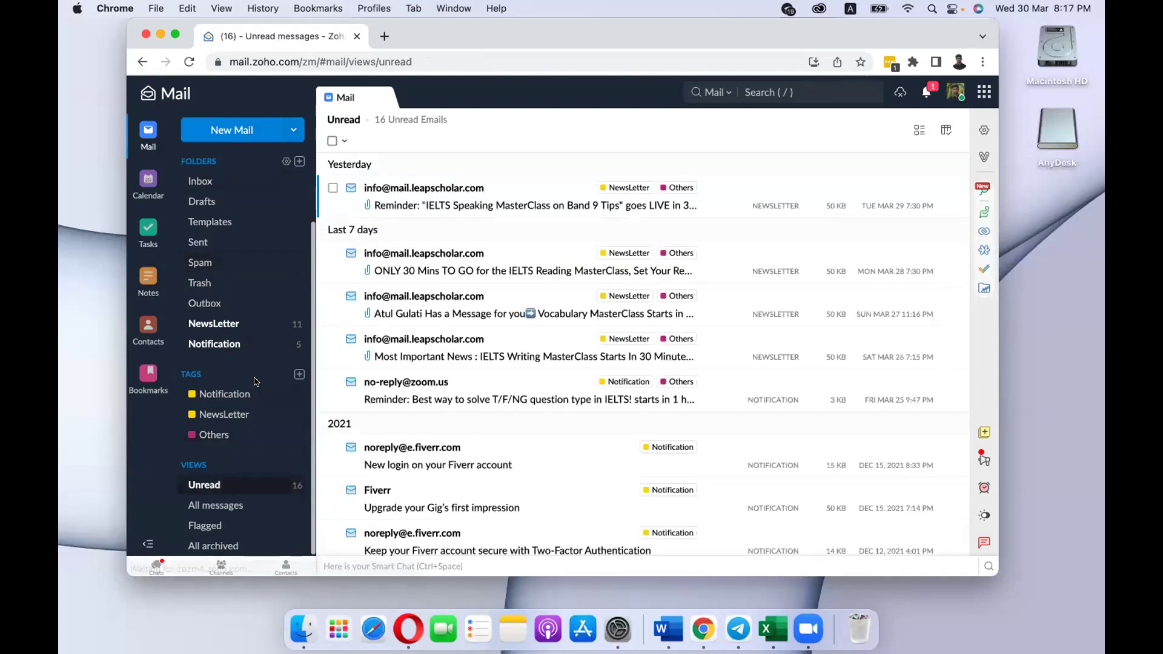
{"action": "left_click", "coordinate": [160, 34]}
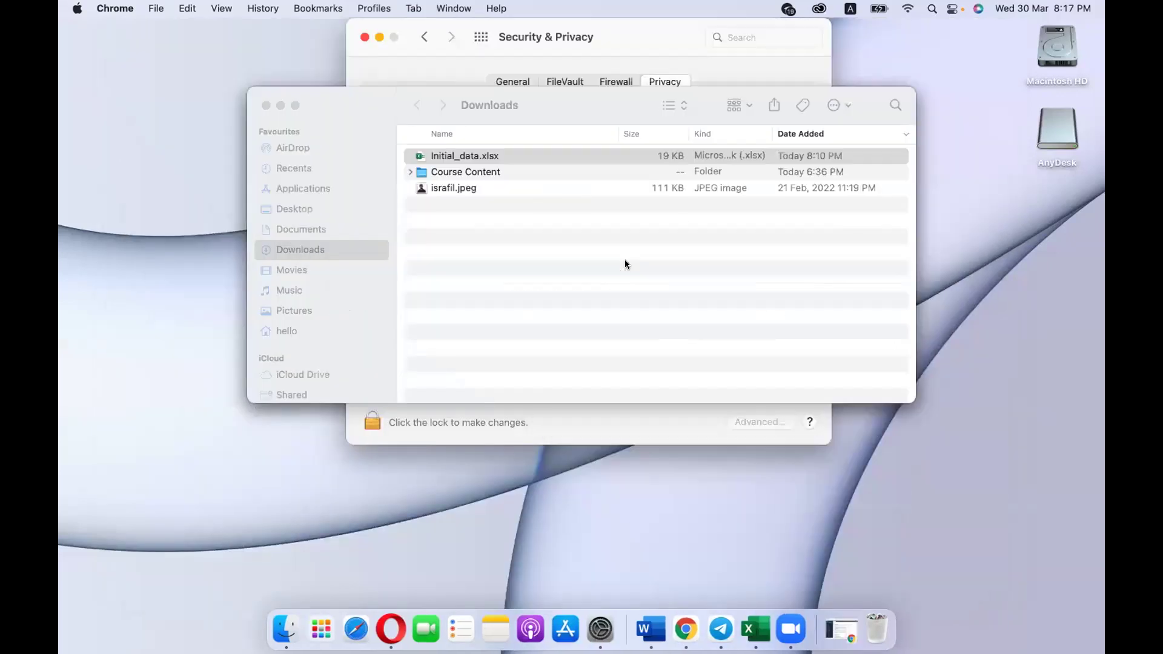
Step: Minimize the Downloads and Security & Privacy windows and switch back to the browser space
{"action": "left_click", "coordinate": [280, 105]}
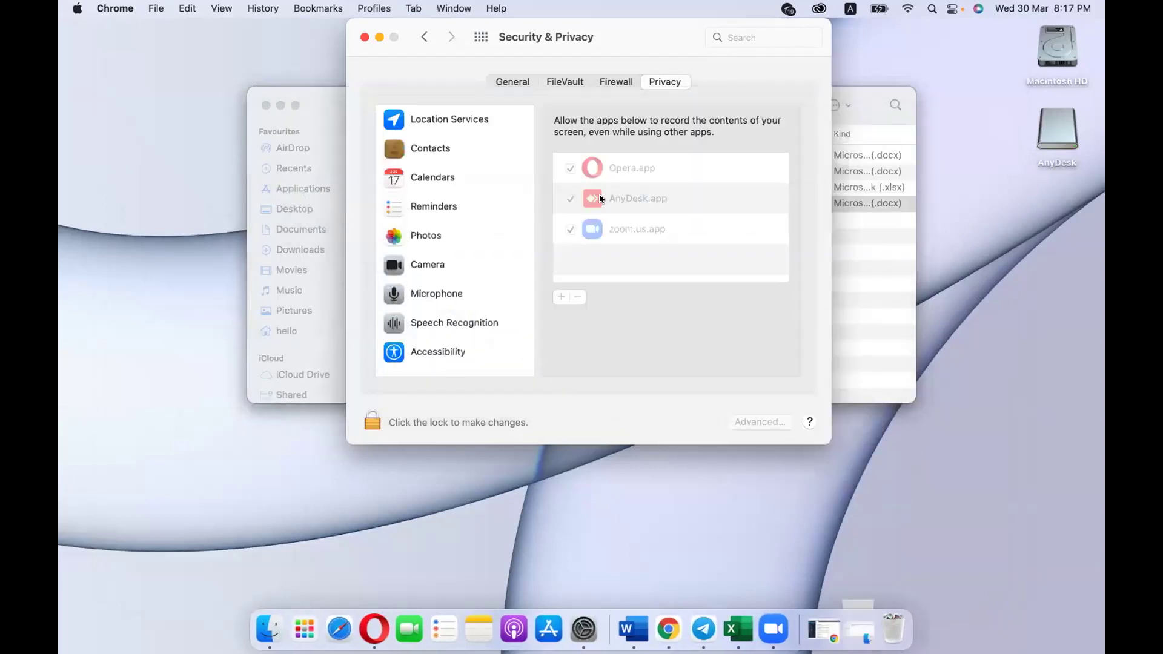
{"action": "left_click", "coordinate": [381, 37]}
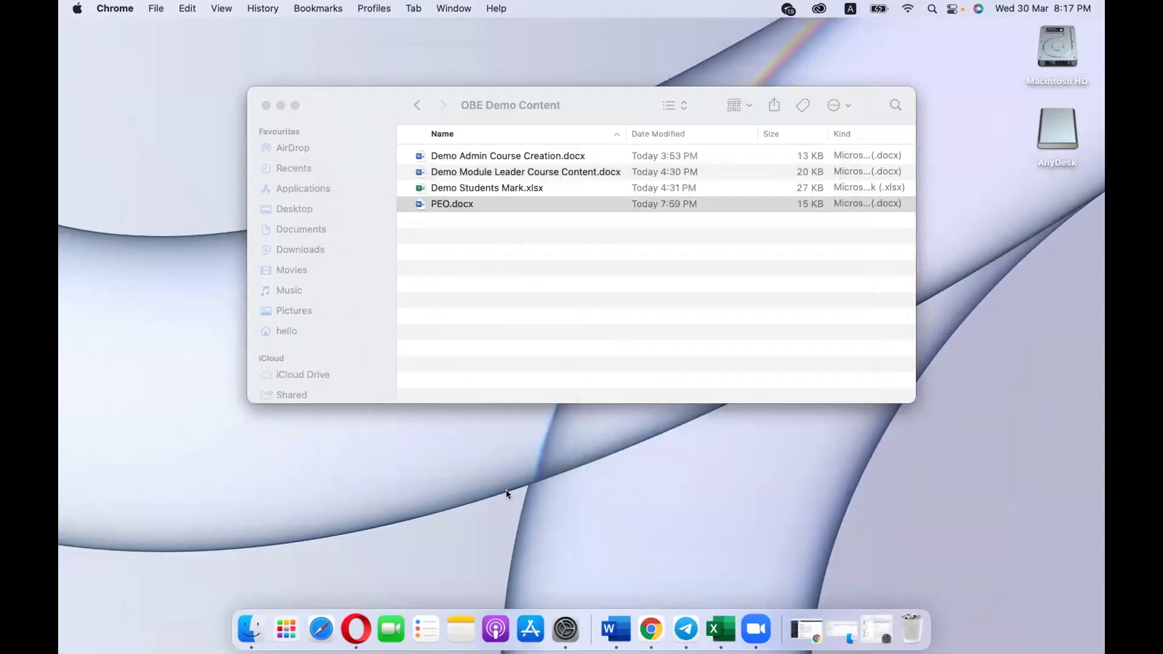
{"action": "key", "text": "ctrl+Right"}
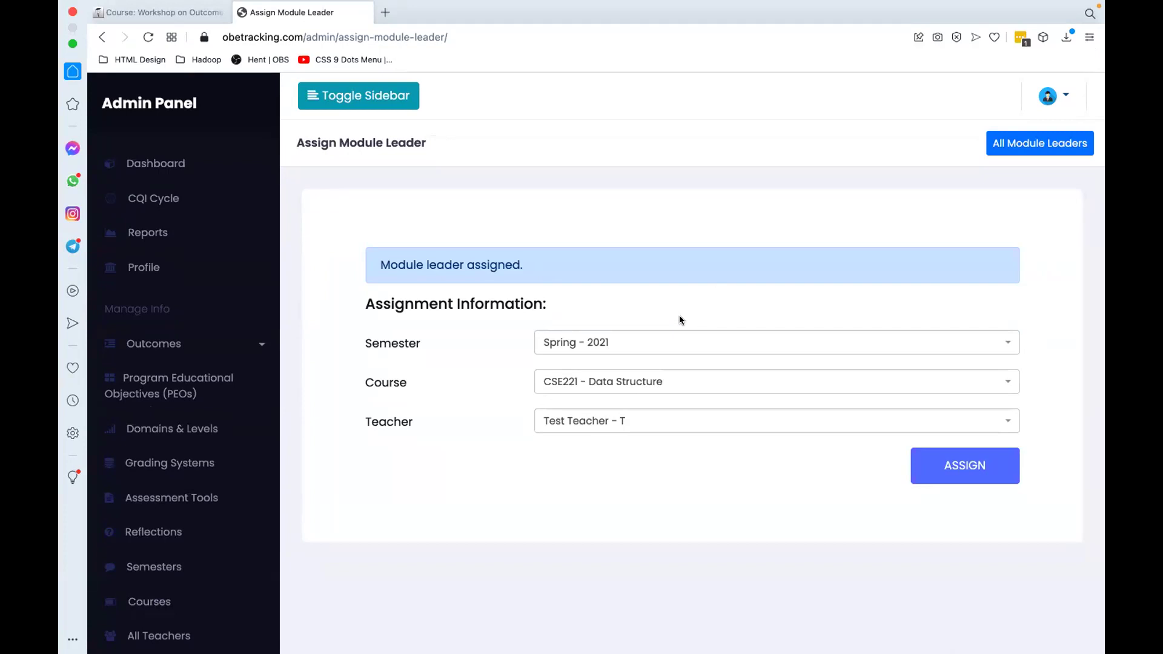
Step: Delete the CSE221 Data Structure module-leader card, then start adding a teacher from All Teachers
{"action": "scroll", "coordinate": [460, 388], "scroll_direction": "down", "scroll_amount": 1}
{"action": "scroll", "coordinate": [152, 618], "scroll_direction": "up", "scroll_amount": 1}
{"action": "scroll", "coordinate": [165, 578], "scroll_direction": "down", "scroll_amount": 5}
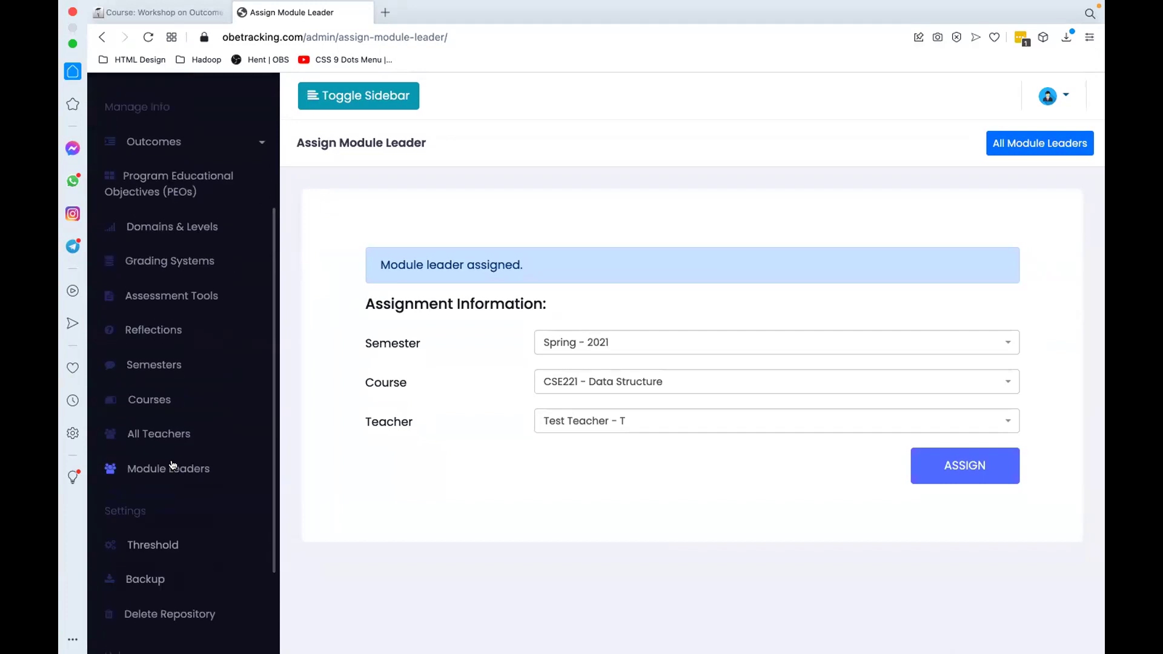
{"action": "left_click", "coordinate": [172, 466]}
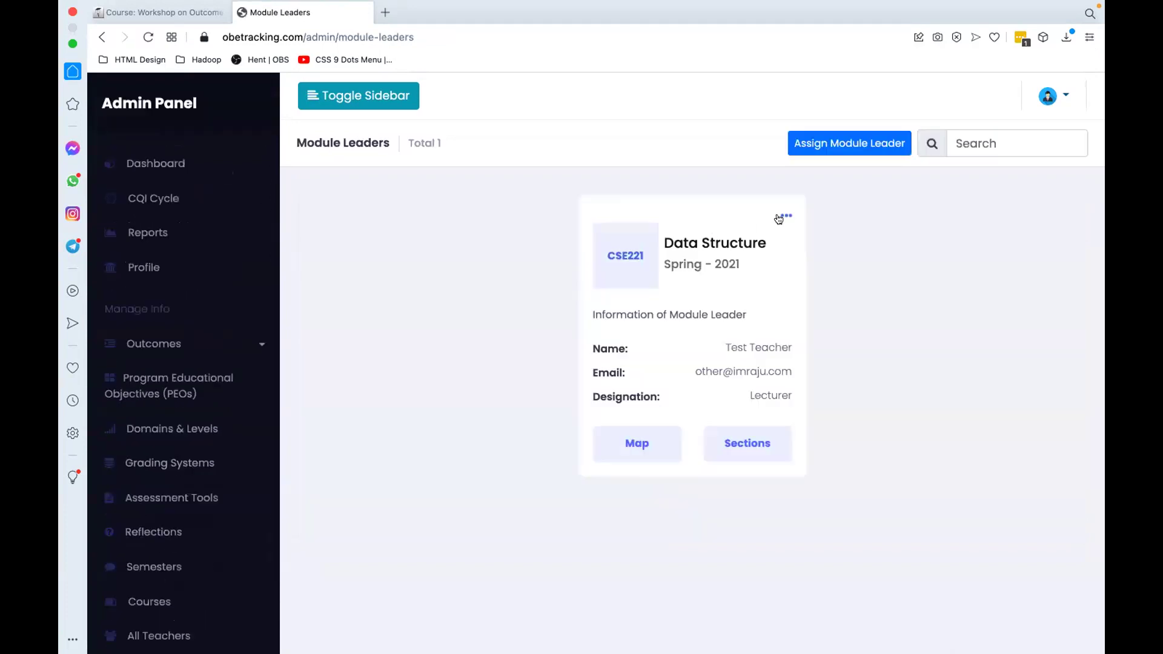
{"action": "left_click", "coordinate": [785, 217]}
{"action": "left_click", "coordinate": [723, 262]}
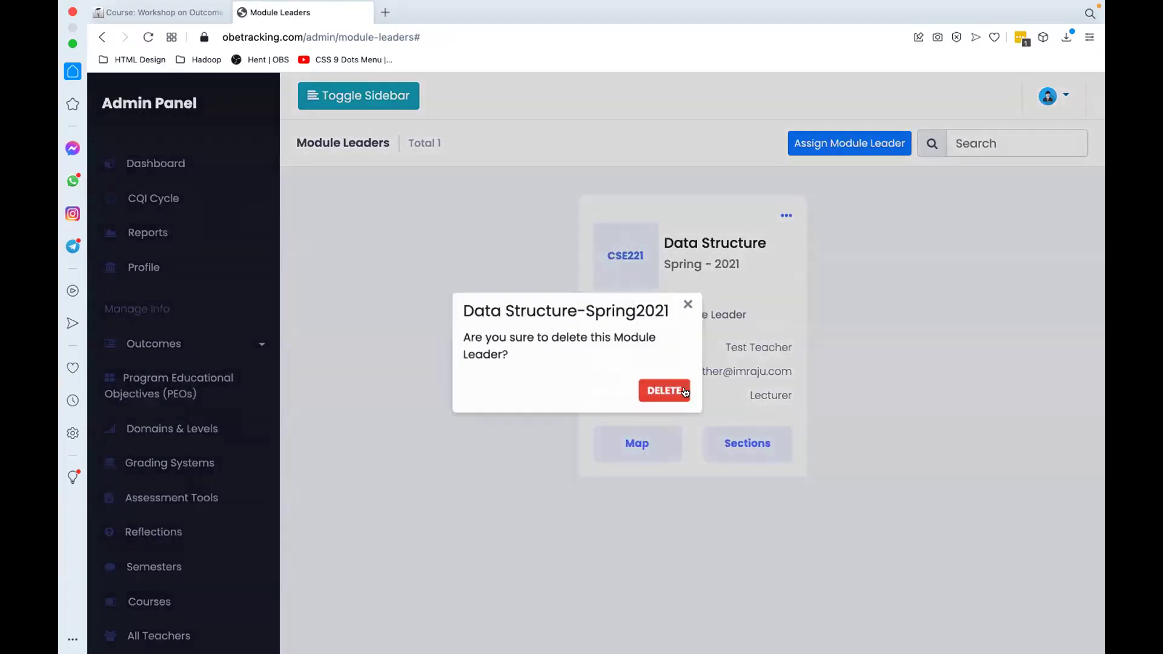
{"action": "left_click", "coordinate": [683, 399]}
{"action": "left_click", "coordinate": [158, 634]}
{"action": "left_click", "coordinate": [843, 143]}
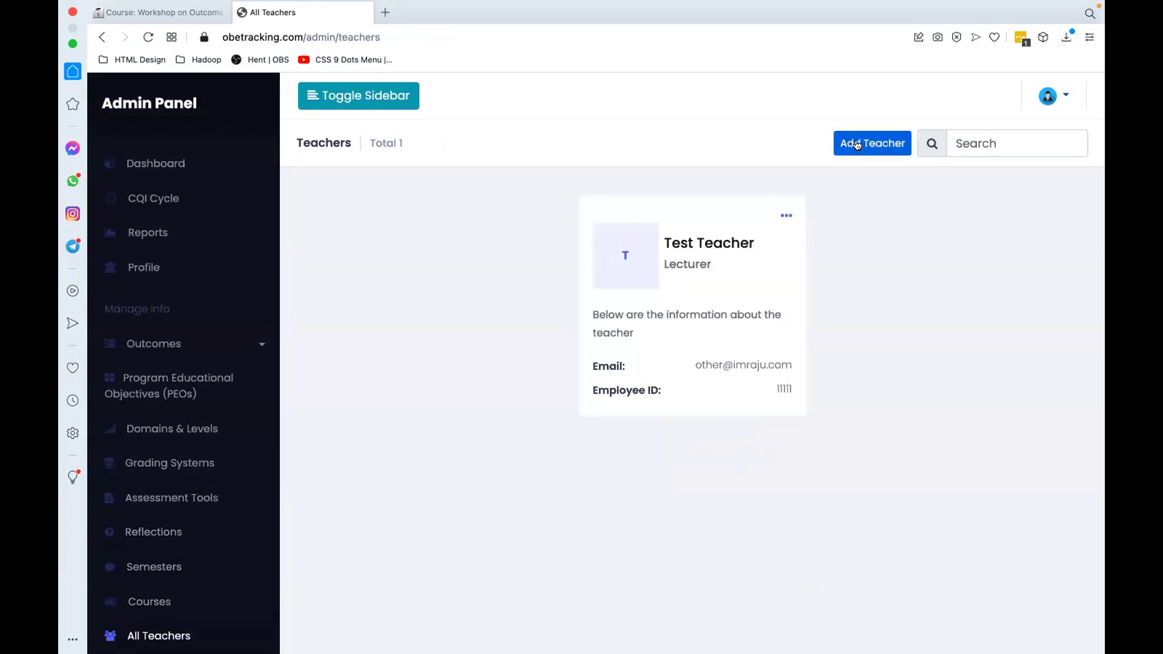
Step: Enter name Test Teacher and correct the Employer ID to 123
{"action": "left_click", "coordinate": [620, 288]}
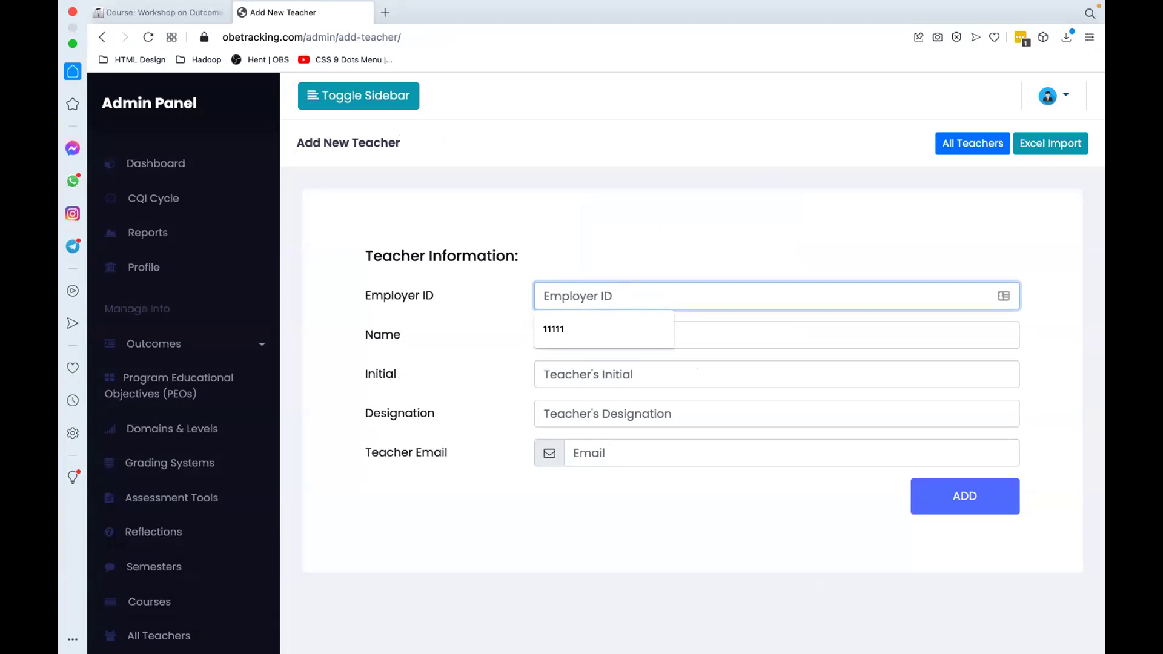
{"action": "type", "text": "Test Te"}
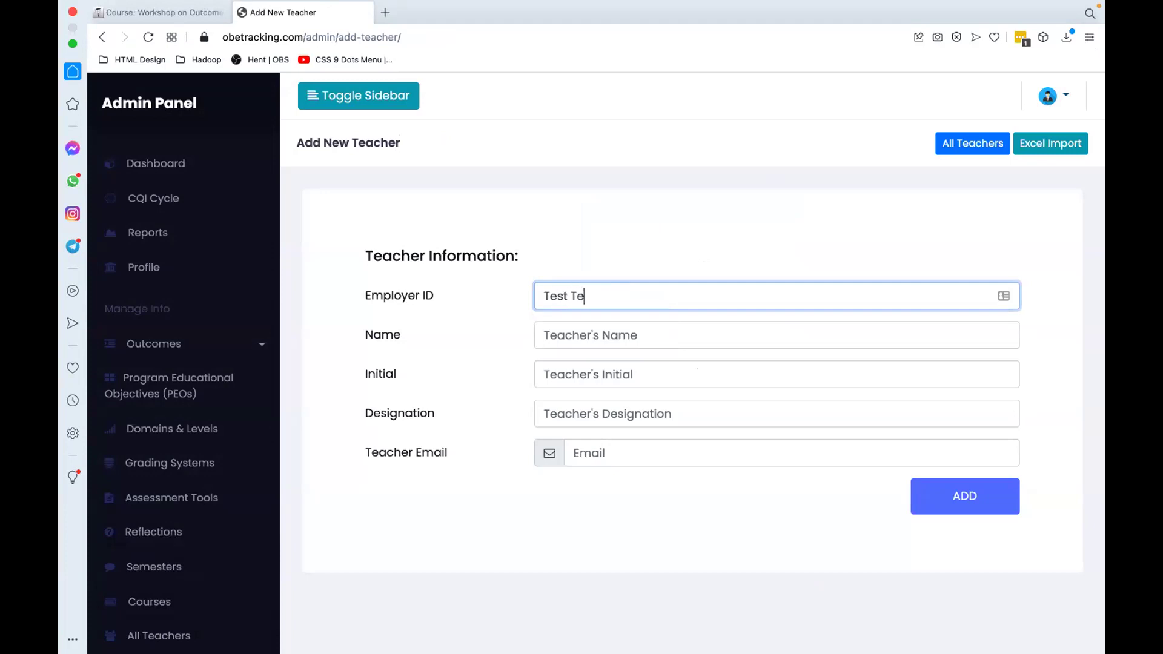
{"action": "type", "text": "acher 2"}
{"action": "left_click", "coordinate": [603, 332]}
{"action": "type", "text": "T"}
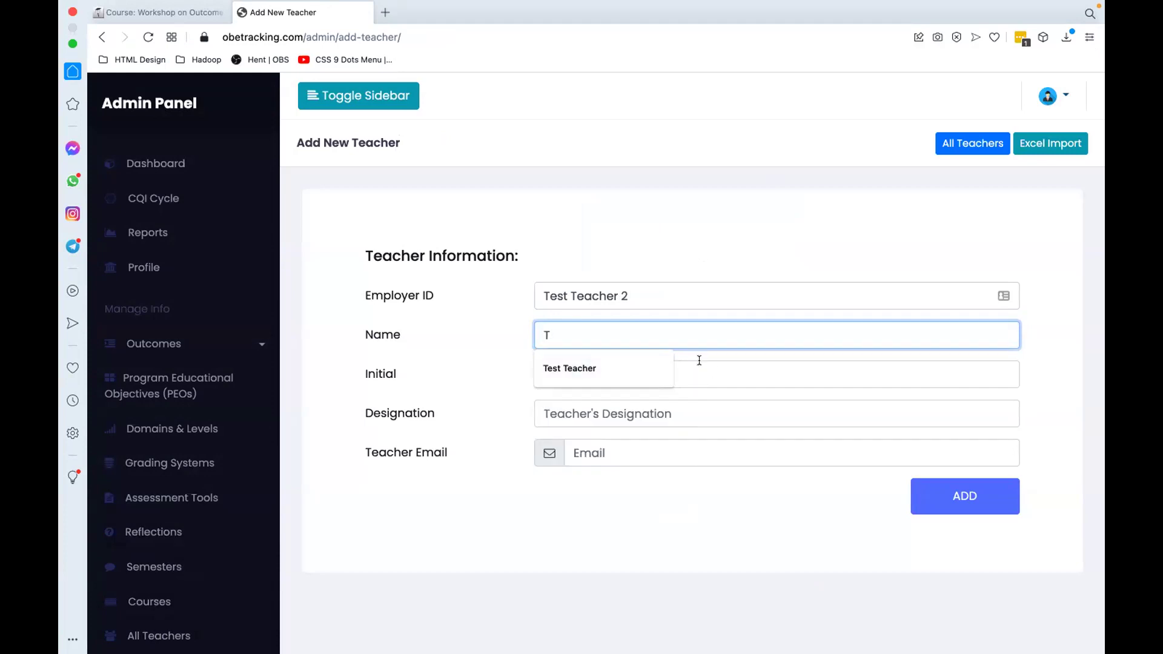
{"action": "left_click", "coordinate": [591, 366]}
{"action": "left_click", "coordinate": [633, 297]}
{"action": "key", "text": "super+a"}
{"action": "key", "text": "BackSpace"}
{"action": "type", "text": "123"}
Step: Add initial TT, designation Lecturer and the teacher's e-mail, submit, then open a new browser tab
{"action": "left_click", "coordinate": [560, 371]}
{"action": "type", "text": "TT"}
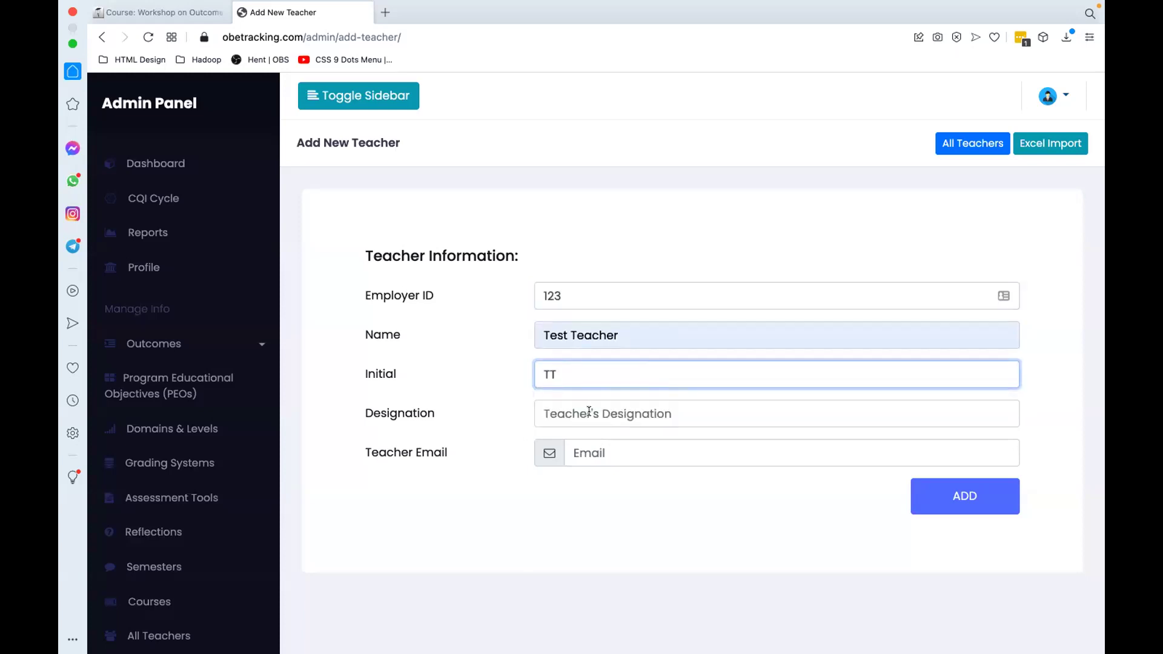
{"action": "left_click", "coordinate": [589, 411]}
{"action": "left_click", "coordinate": [590, 432]}
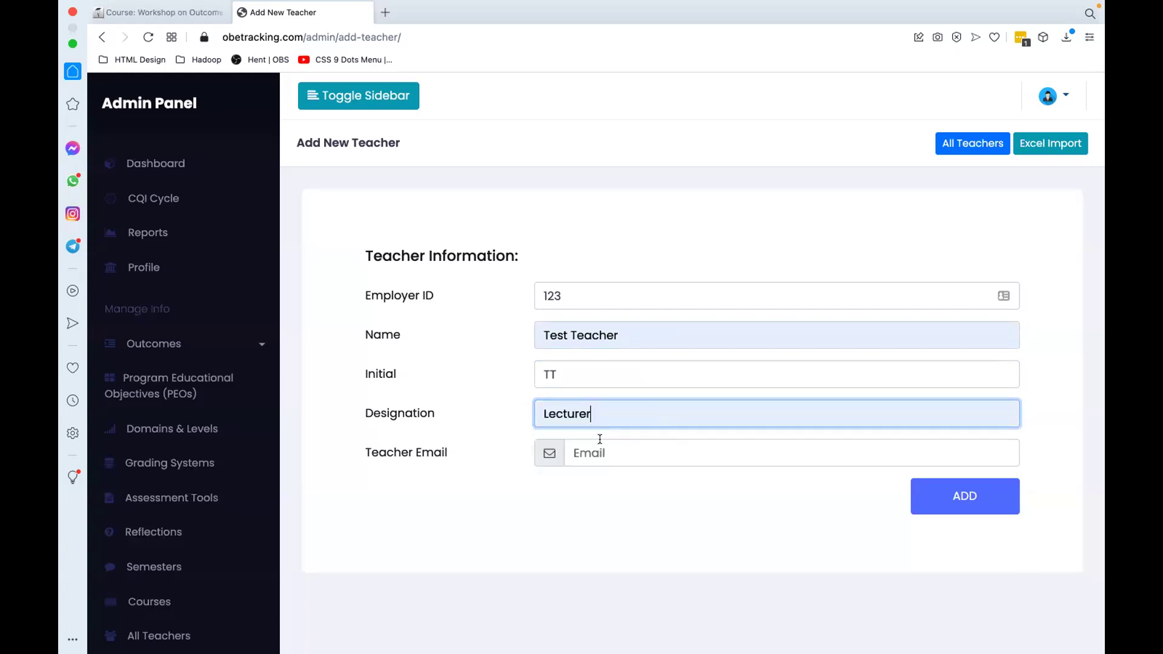
{"action": "left_click", "coordinate": [600, 443]}
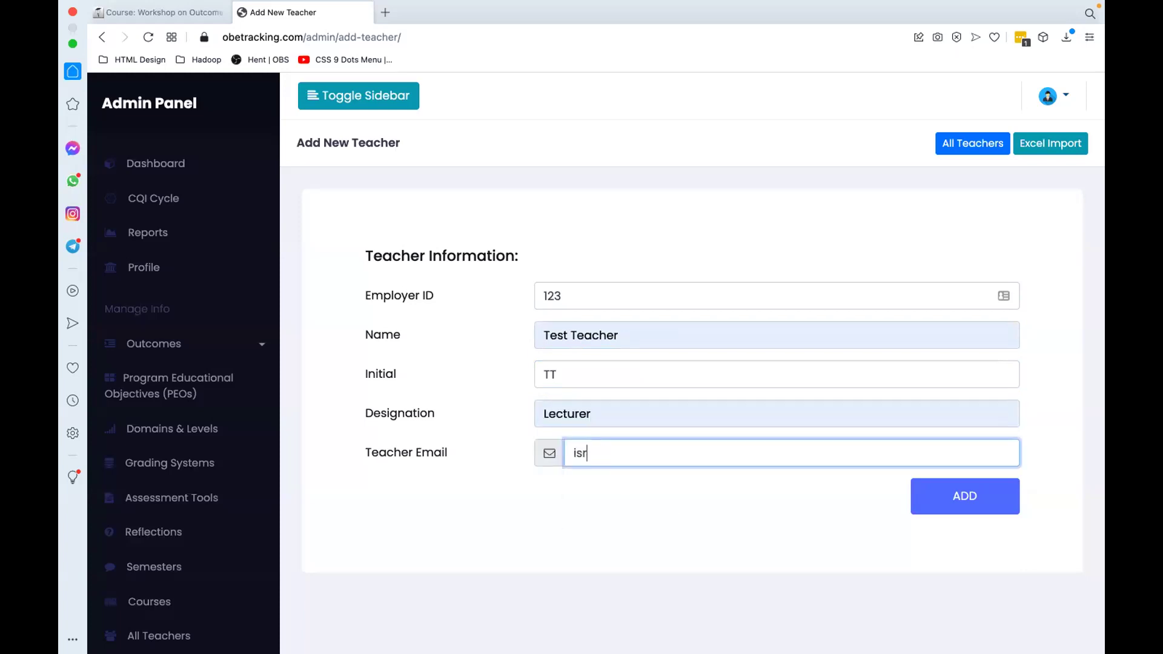
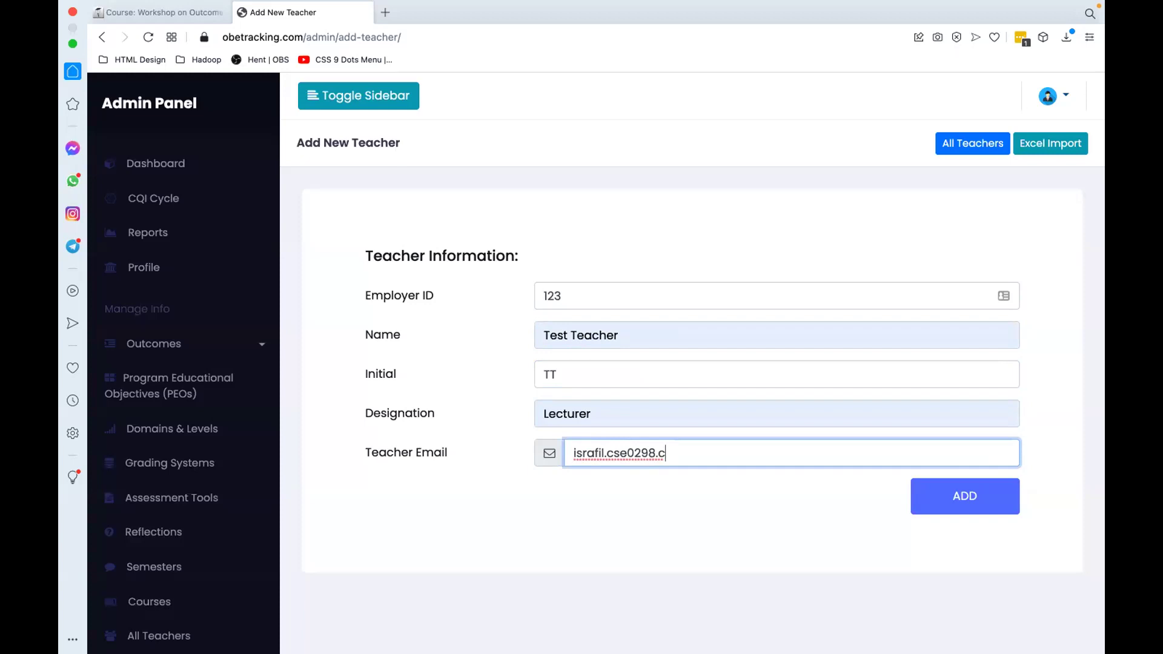
{"action": "key", "text": "Return"}
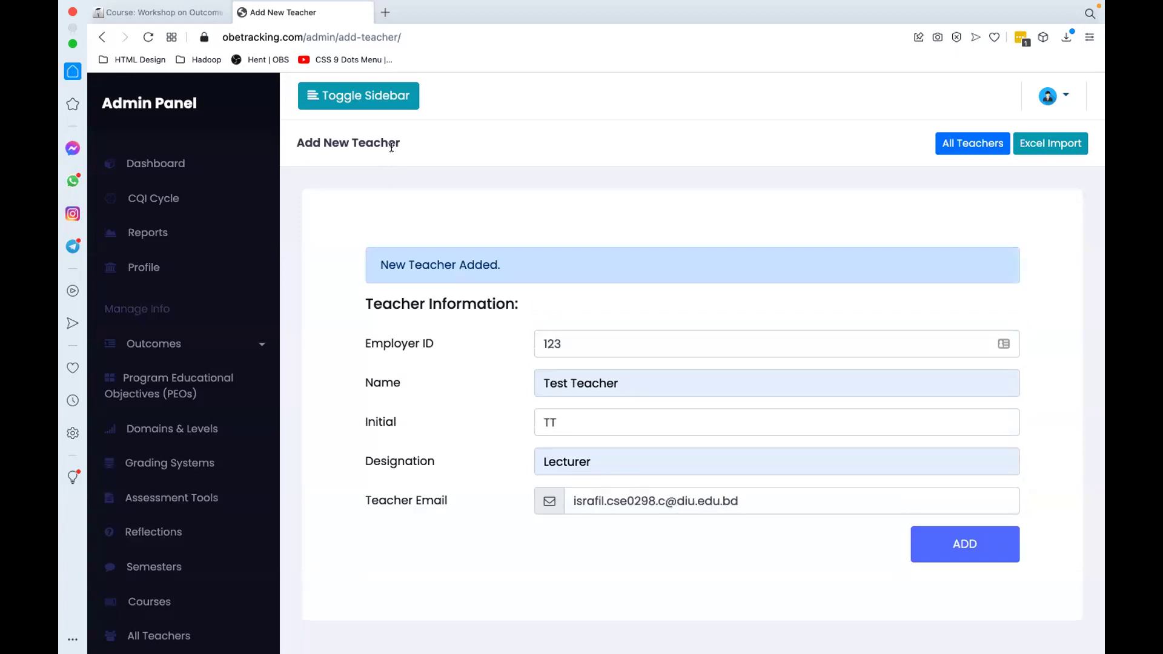
{"action": "left_click", "coordinate": [384, 15]}
Step: Load Gmail in a new tab and open the Assign Module Leader form in OBE Tracking
{"action": "type", "text": "mail.google.com"}
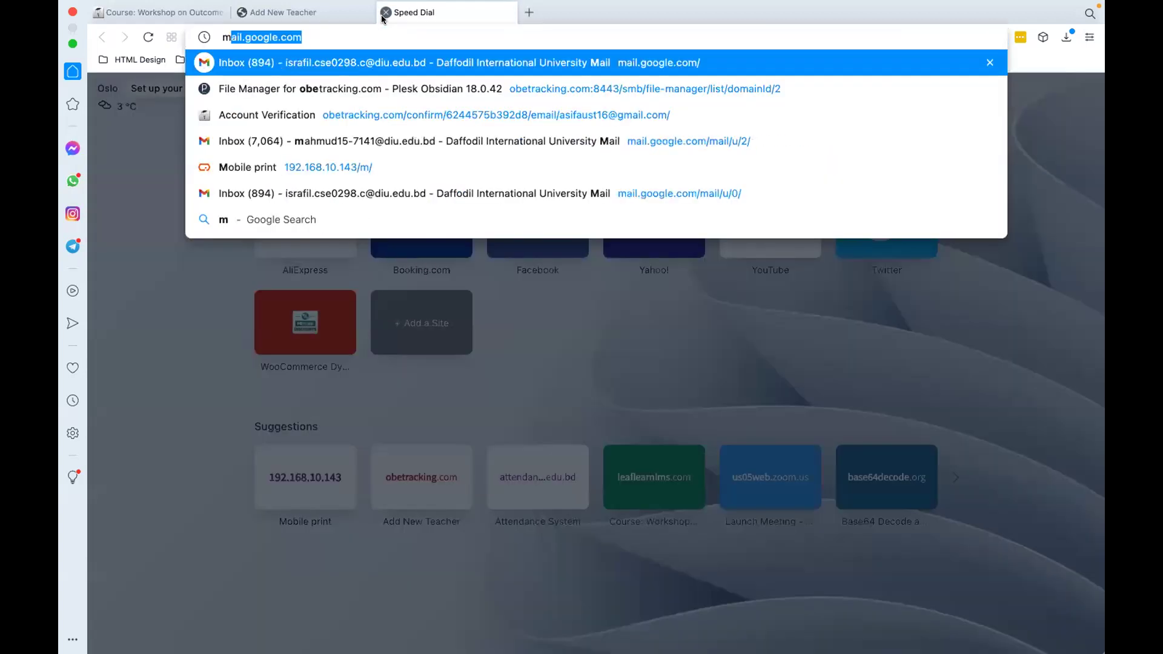
{"action": "key", "text": "Return"}
{"action": "left_click", "coordinate": [307, 12]}
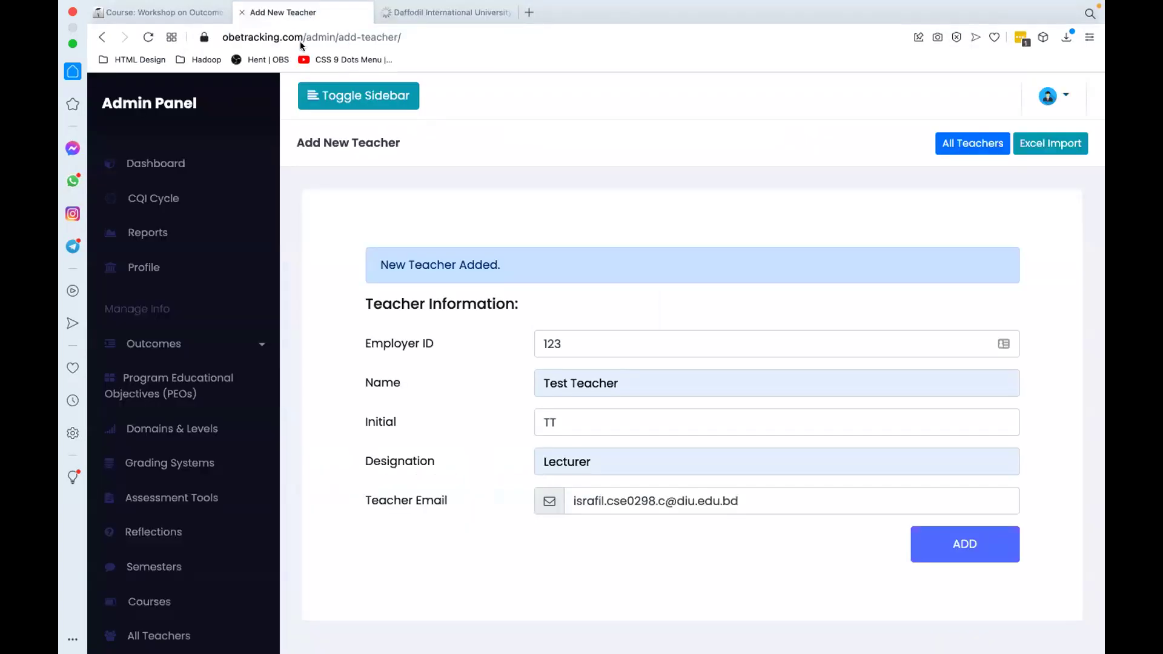
{"action": "scroll", "coordinate": [200, 485], "scroll_direction": "down", "scroll_amount": 6}
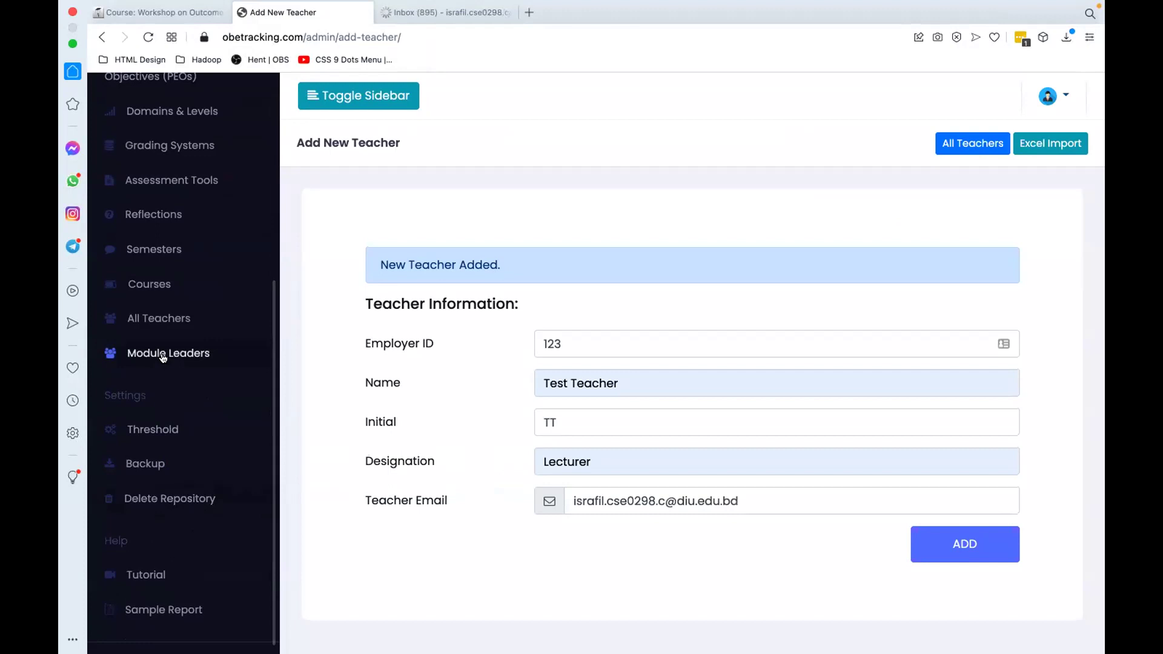
{"action": "left_click", "coordinate": [161, 353]}
{"action": "left_click", "coordinate": [859, 153]}
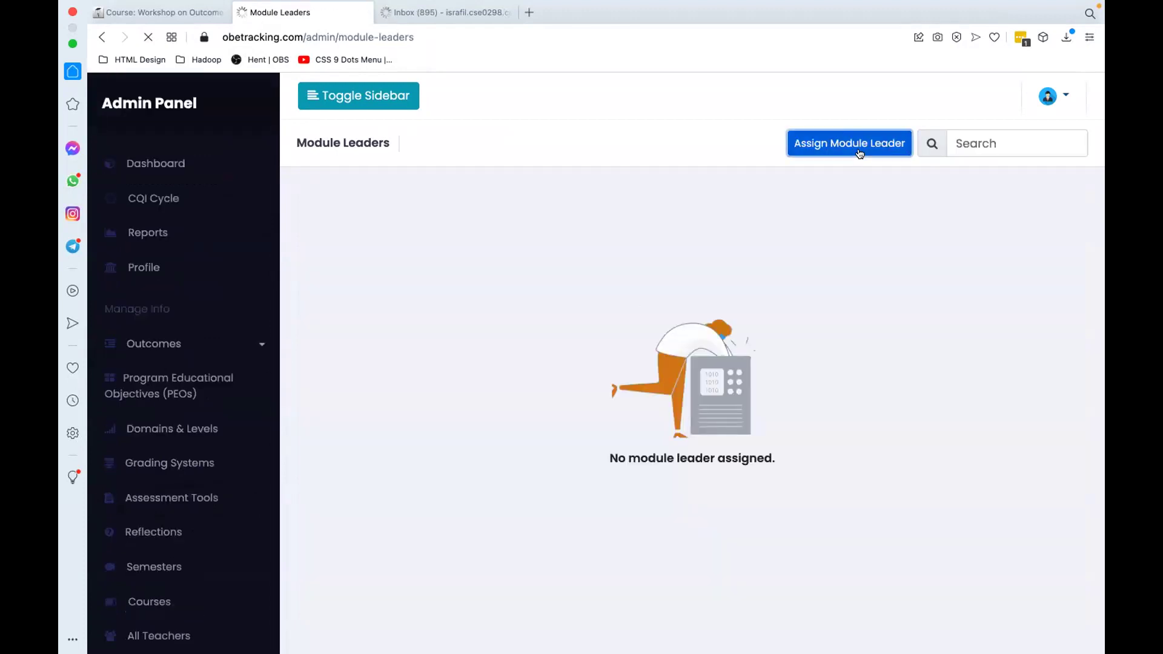
Step: Assign teacher TT as module leader of CSE221 - Data Structure for Spring - 2021
{"action": "left_click", "coordinate": [696, 294]}
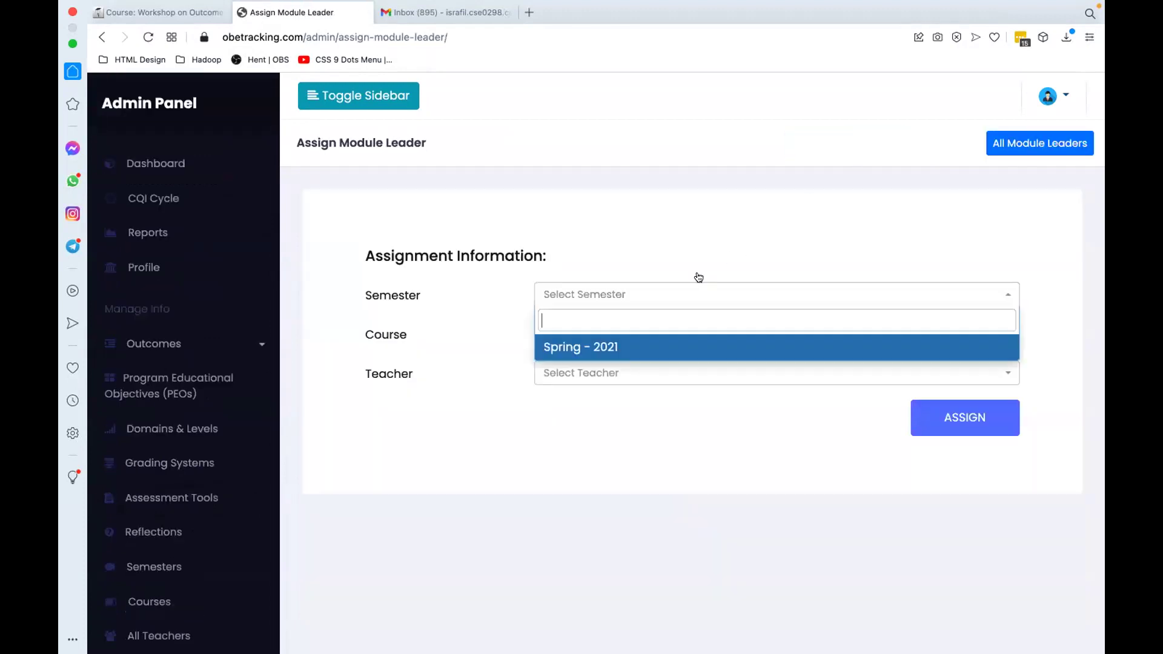
{"action": "left_click", "coordinate": [630, 339]}
{"action": "left_click", "coordinate": [604, 335]}
{"action": "left_click", "coordinate": [597, 384]}
{"action": "left_click", "coordinate": [615, 374]}
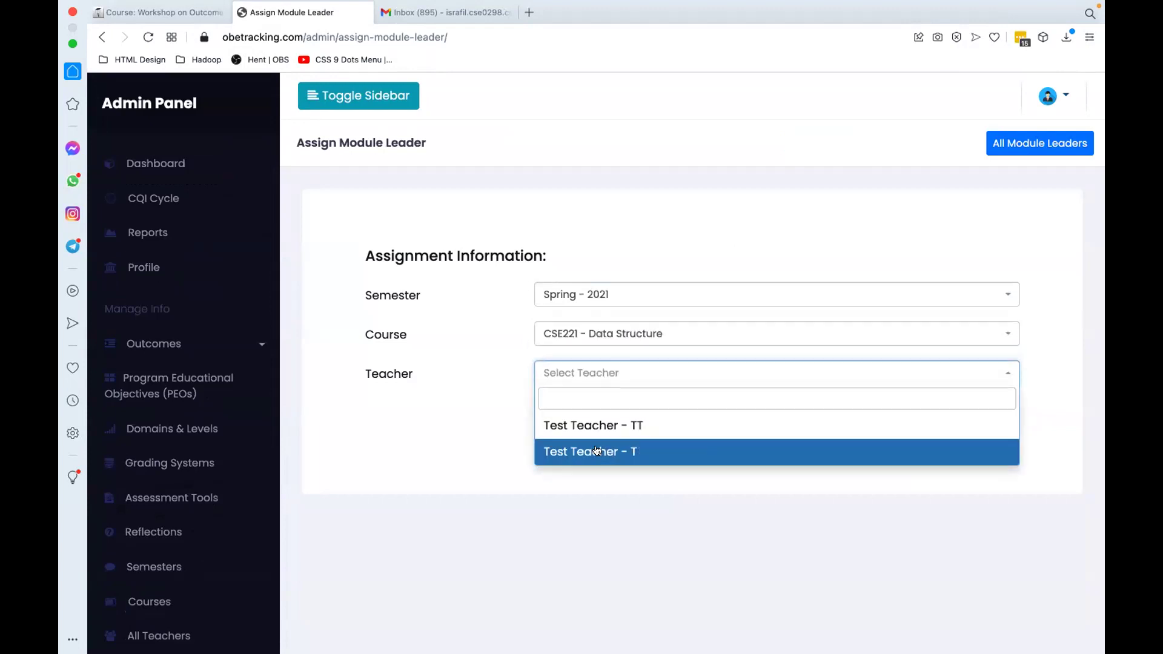
{"action": "left_click", "coordinate": [605, 427]}
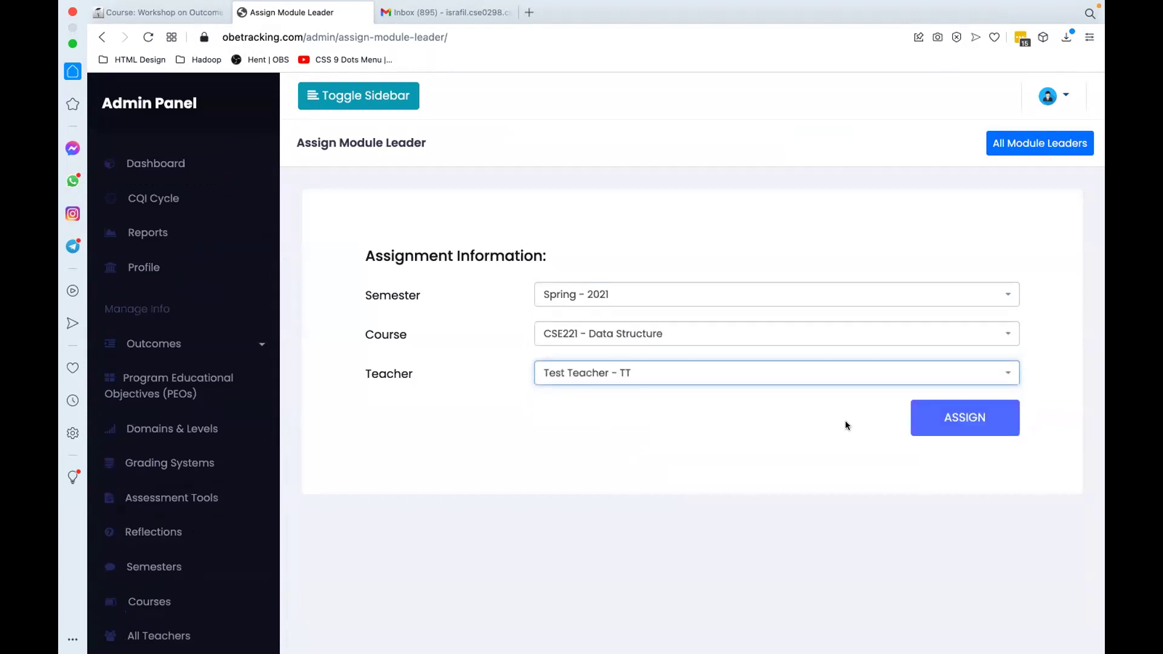
{"action": "left_click", "coordinate": [945, 432]}
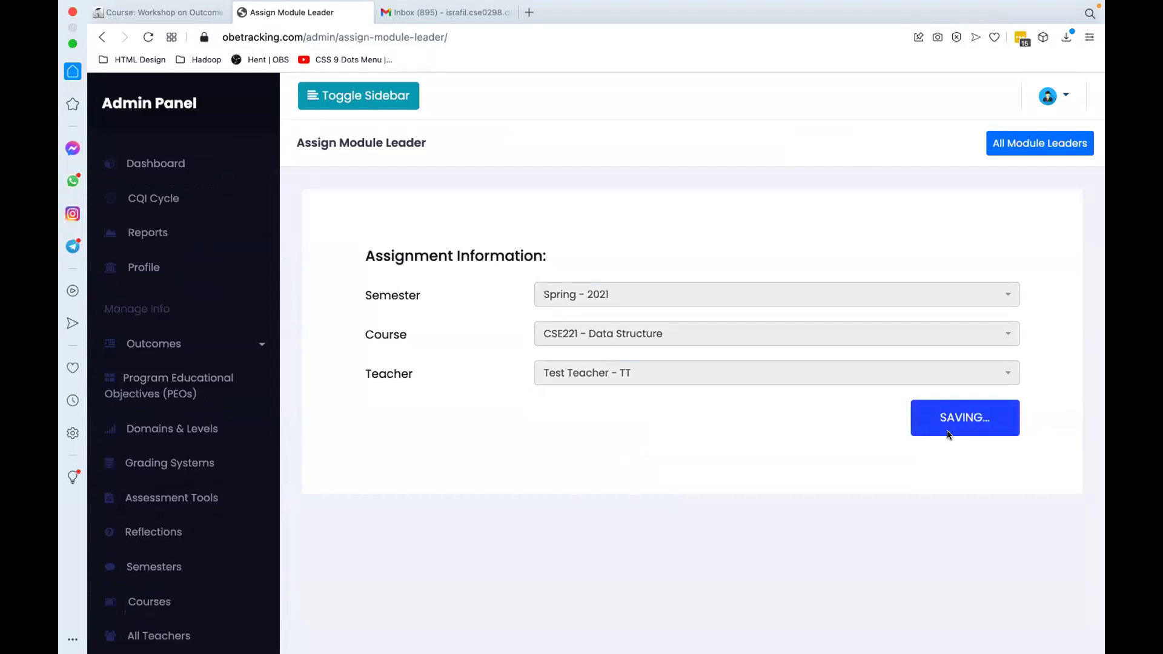
{"action": "left_click", "coordinate": [444, 13]}
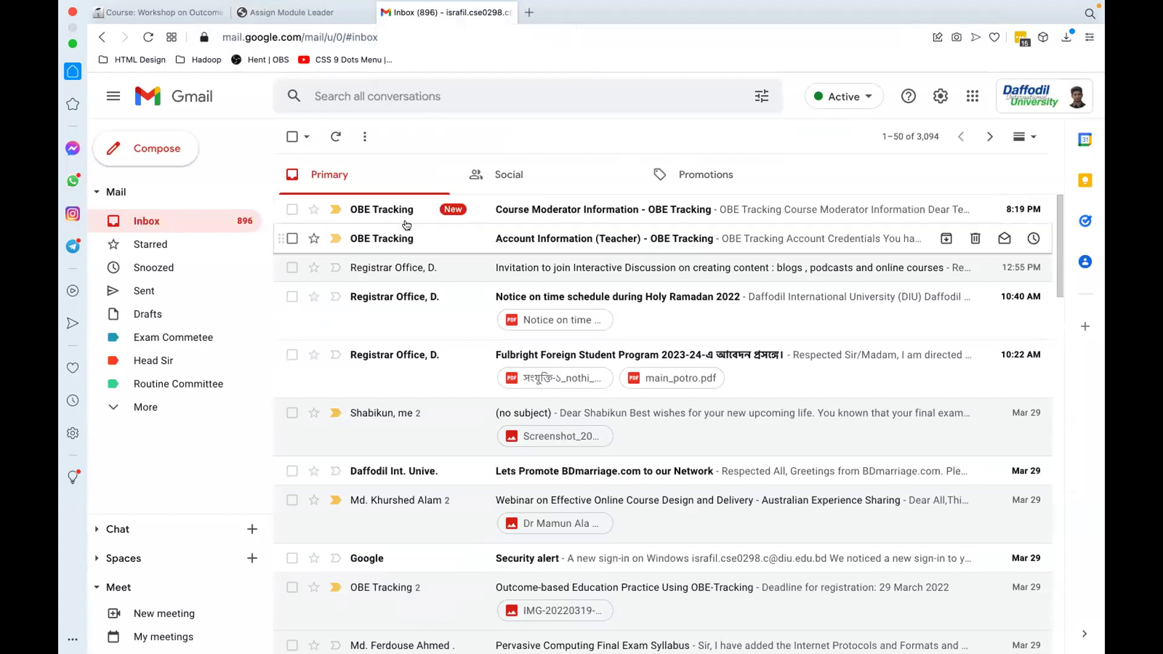
Step: Read the Course Moderator Information email and return to the inbox
{"action": "left_click", "coordinate": [475, 214]}
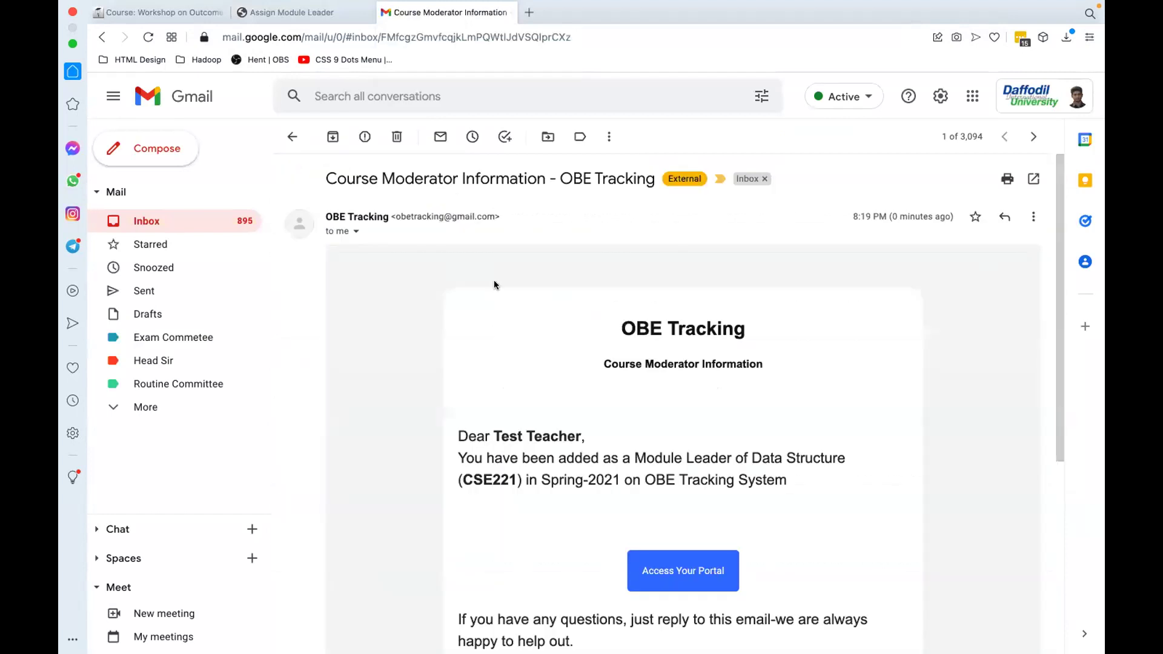
{"action": "scroll", "coordinate": [625, 350], "scroll_direction": "down", "scroll_amount": 2}
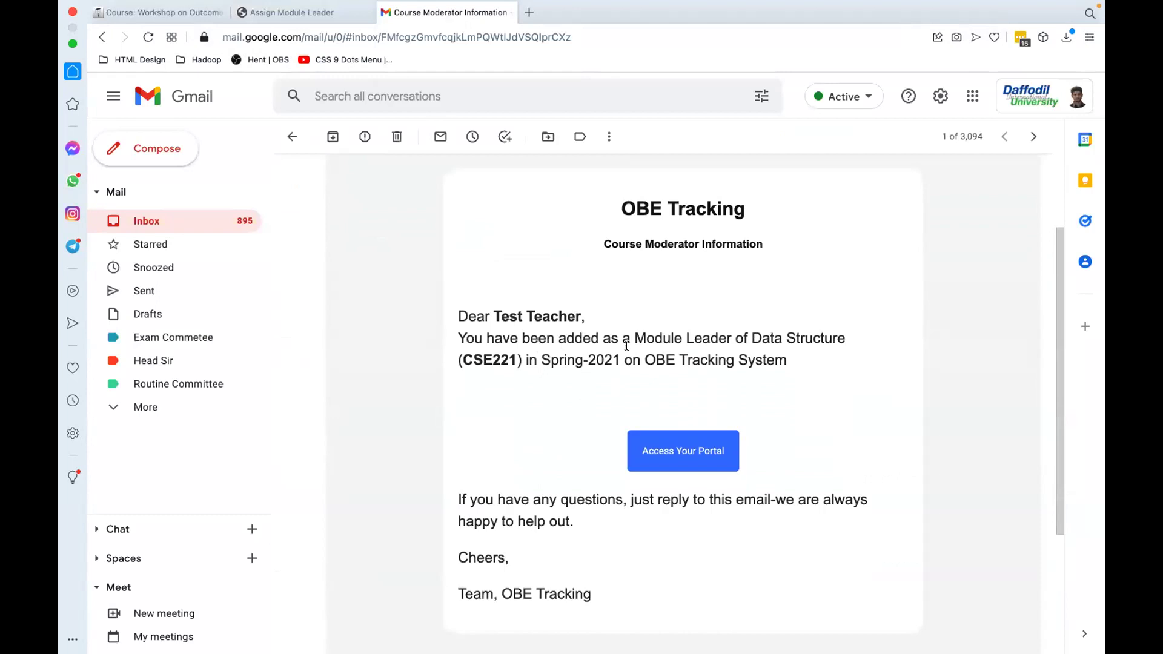
{"action": "left_click", "coordinate": [293, 136]}
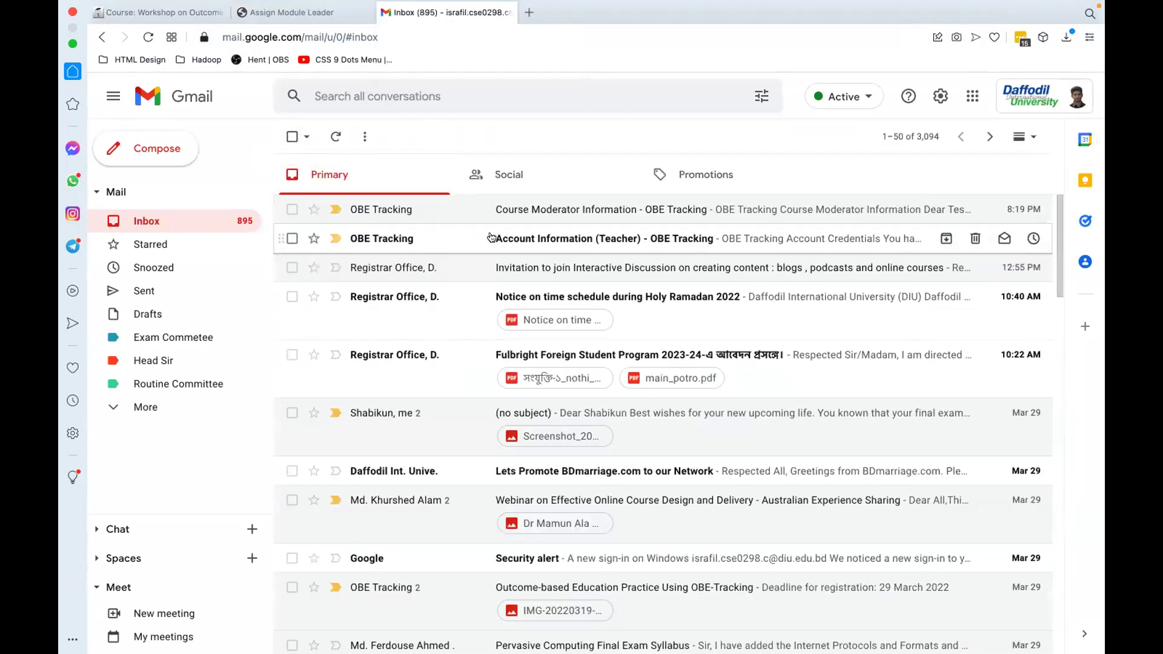
Step: Open the Account Information (Teacher) email, select the password, and go to the teacher portal
{"action": "left_click", "coordinate": [491, 238]}
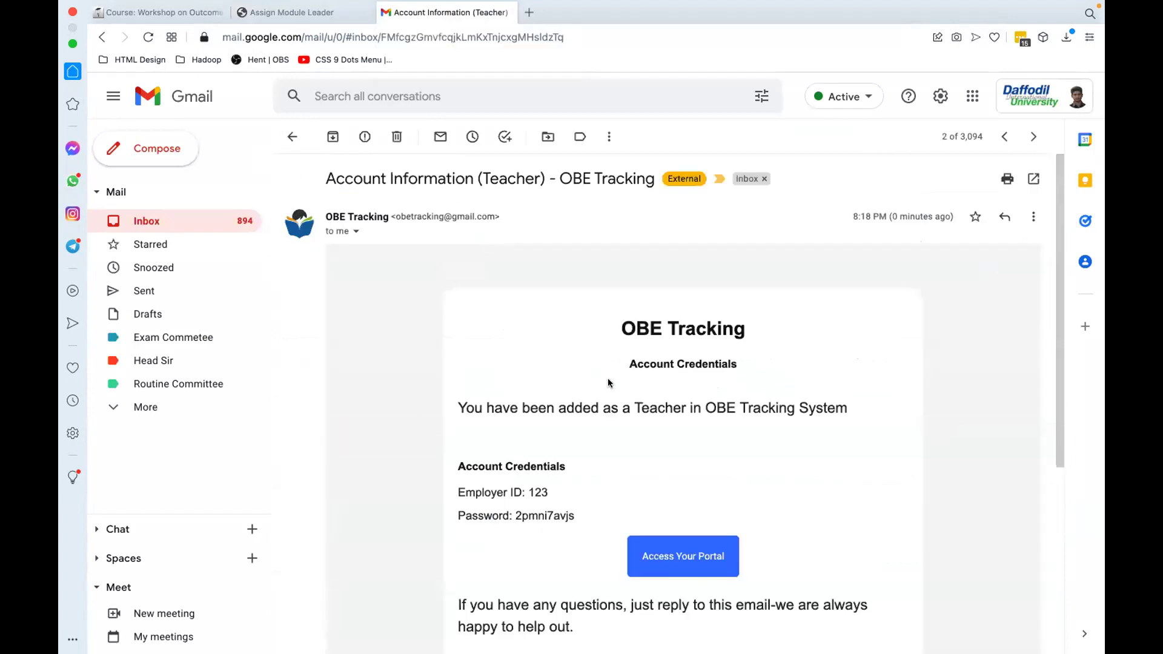
{"action": "scroll", "coordinate": [608, 378], "scroll_direction": "down", "scroll_amount": 2}
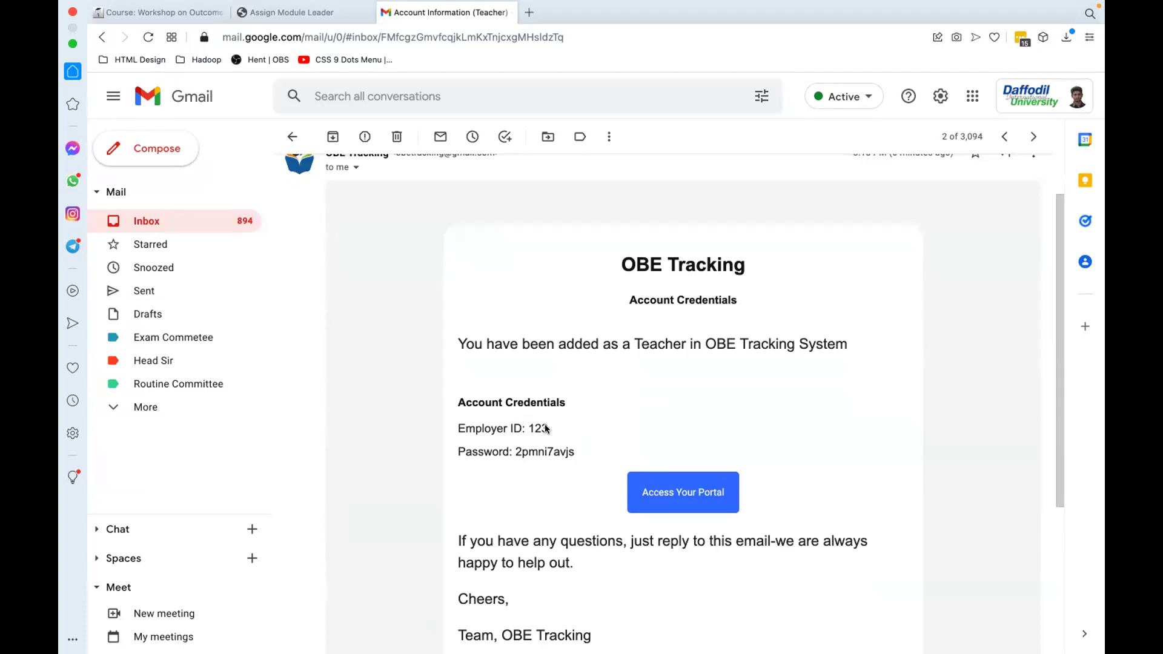
{"action": "left_click_drag", "start_coordinate": [574, 451], "coordinate": [516, 449]}
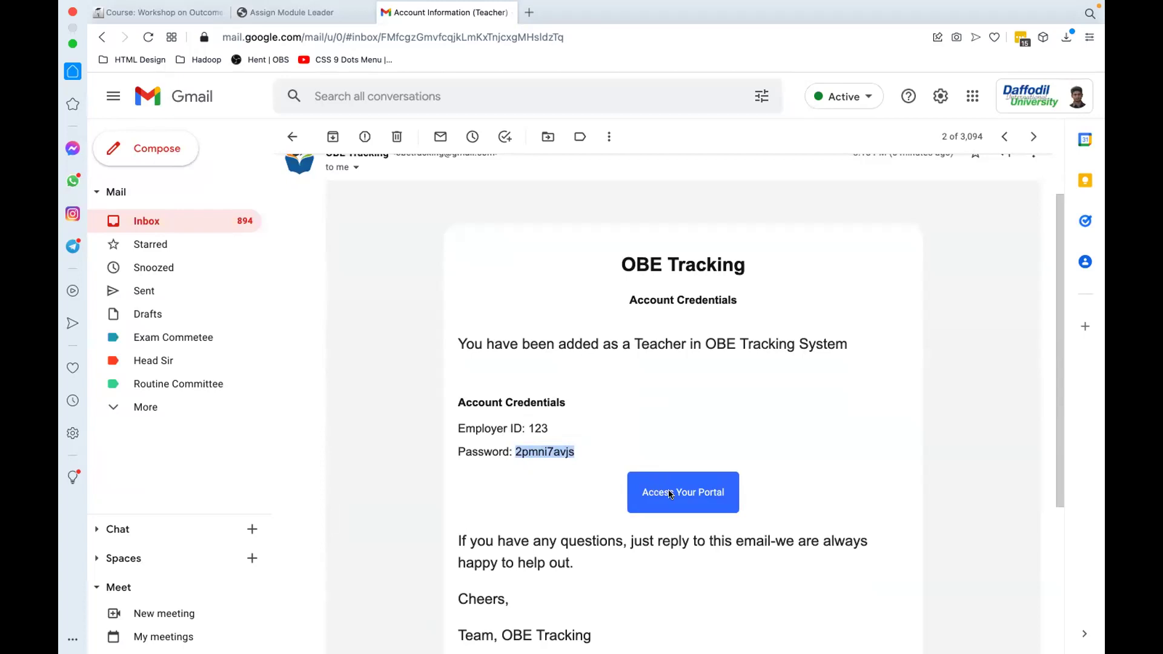
{"action": "left_click", "coordinate": [668, 491]}
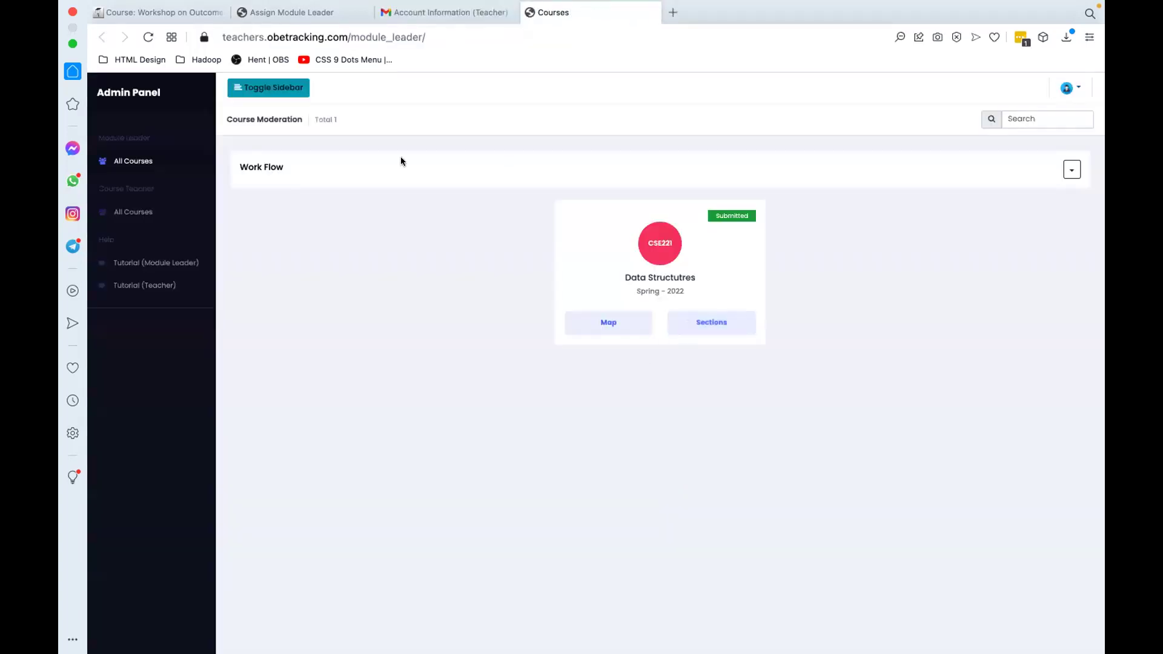
Step: Log out and sign in as the new teacher with their employer ID and password, dismissing LastPass
{"action": "left_click", "coordinate": [1067, 87]}
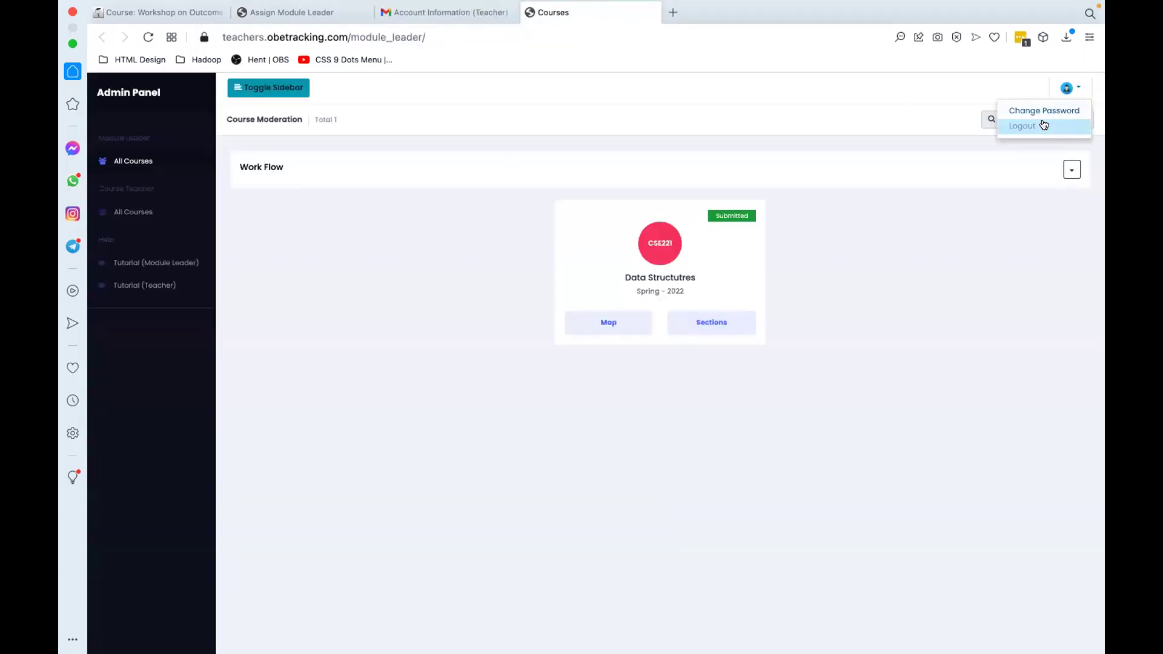
{"action": "left_click", "coordinate": [1043, 126]}
{"action": "left_click", "coordinate": [602, 301]}
{"action": "type", "text": "1"}
{"action": "left_click", "coordinate": [584, 320]}
{"action": "type", "text": "123456"}
{"action": "left_click", "coordinate": [726, 351]}
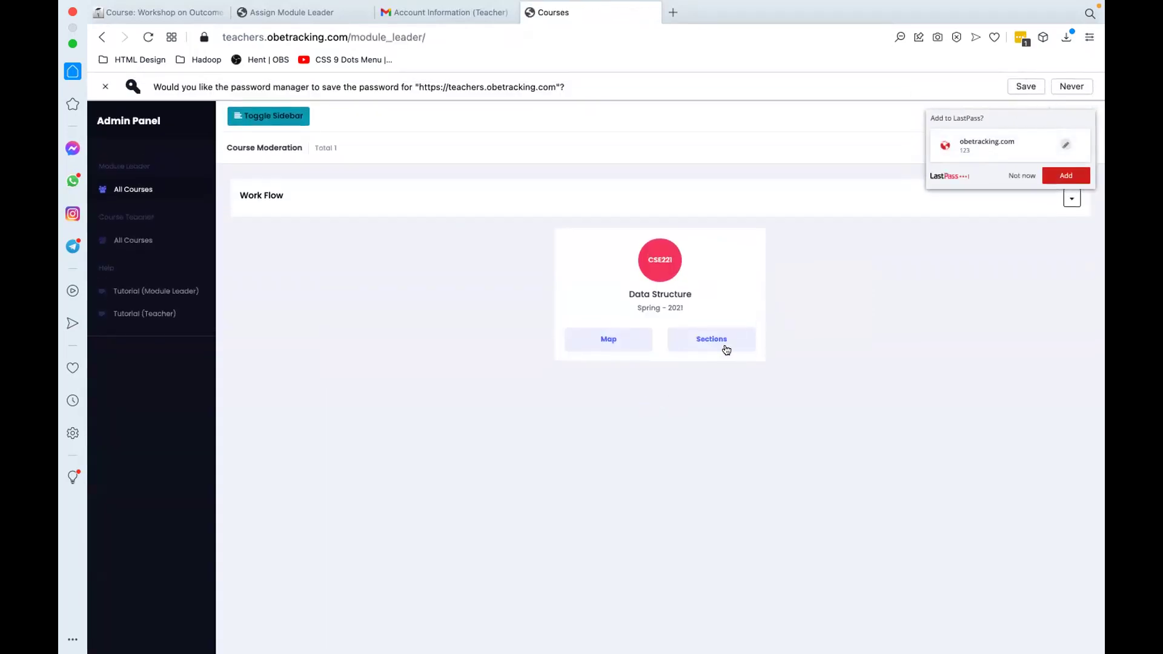
{"action": "left_click", "coordinate": [1021, 178]}
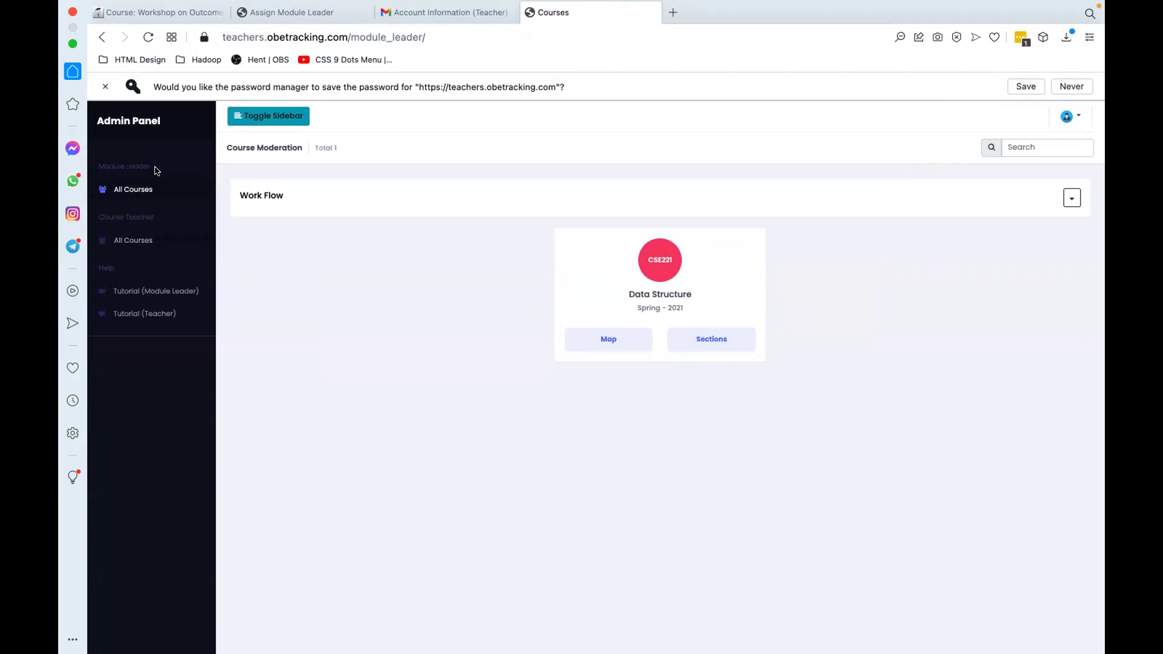
Step: Review the Course Teacher and Module Leader courses, showing CSE221 Data Structure, and expand Work Flow
{"action": "left_click_drag", "start_coordinate": [155, 164], "coordinate": [99, 164]}
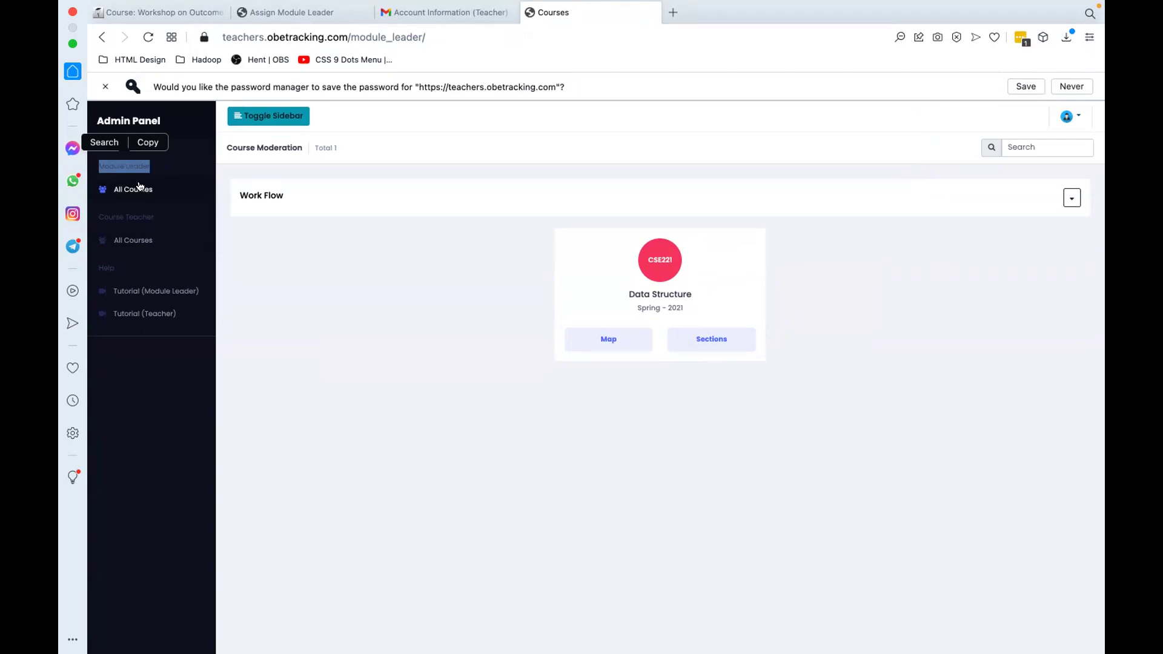
{"action": "left_click_drag", "start_coordinate": [155, 218], "coordinate": [98, 217]}
{"action": "left_click", "coordinate": [121, 239]}
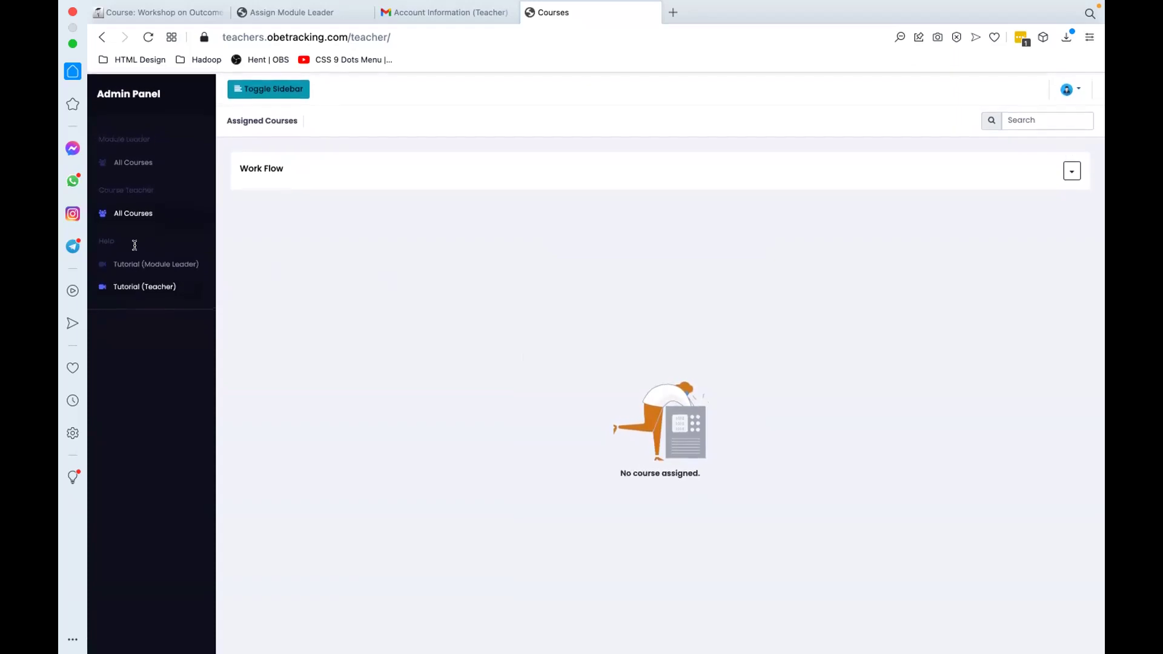
{"action": "left_click", "coordinate": [116, 159]}
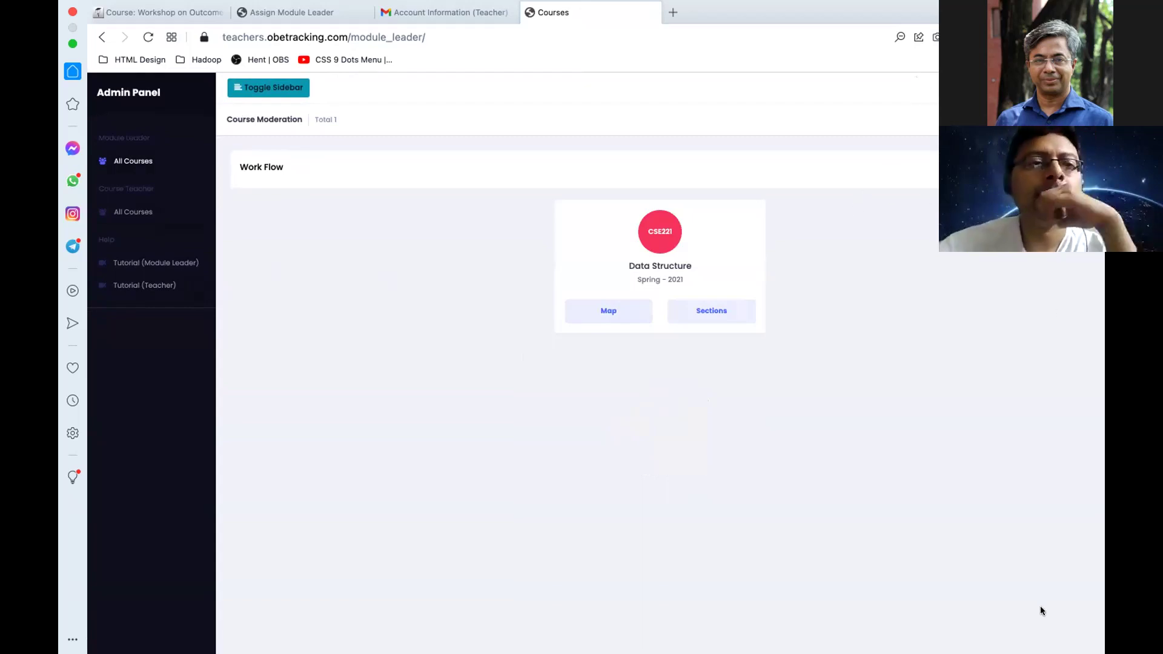
{"action": "left_click", "coordinate": [613, 170]}
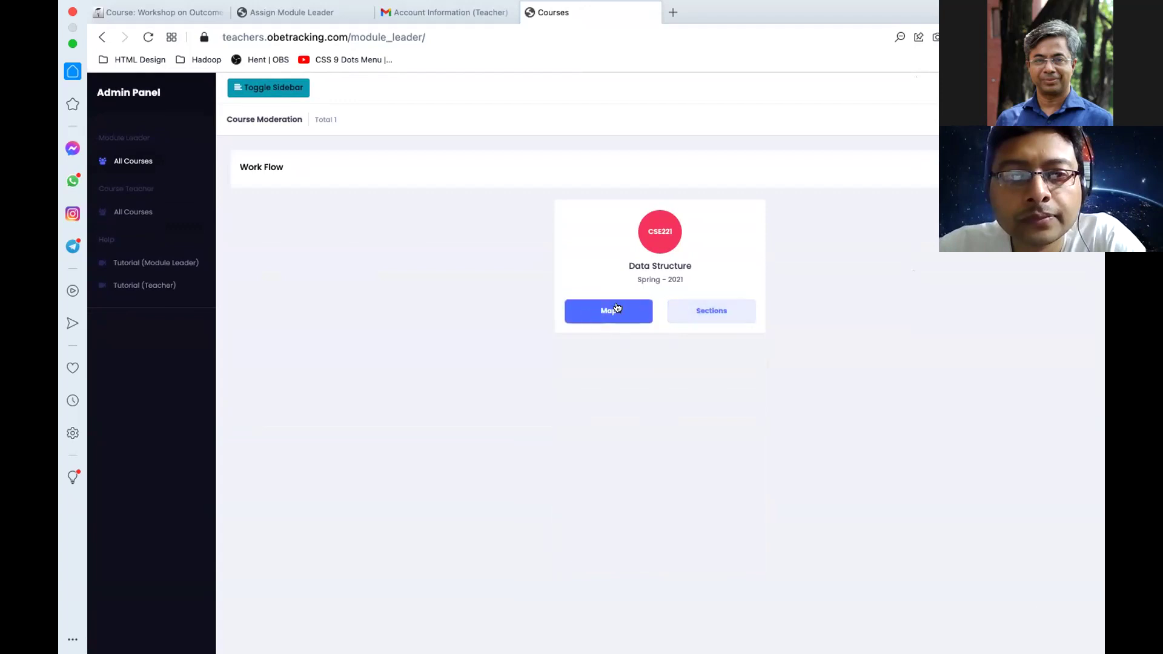
Step: Copy the Course Rationale paragraph from Demo Module Leader Course Content.docx into CSE221's Course Rationale box
{"action": "left_click", "coordinate": [624, 308]}
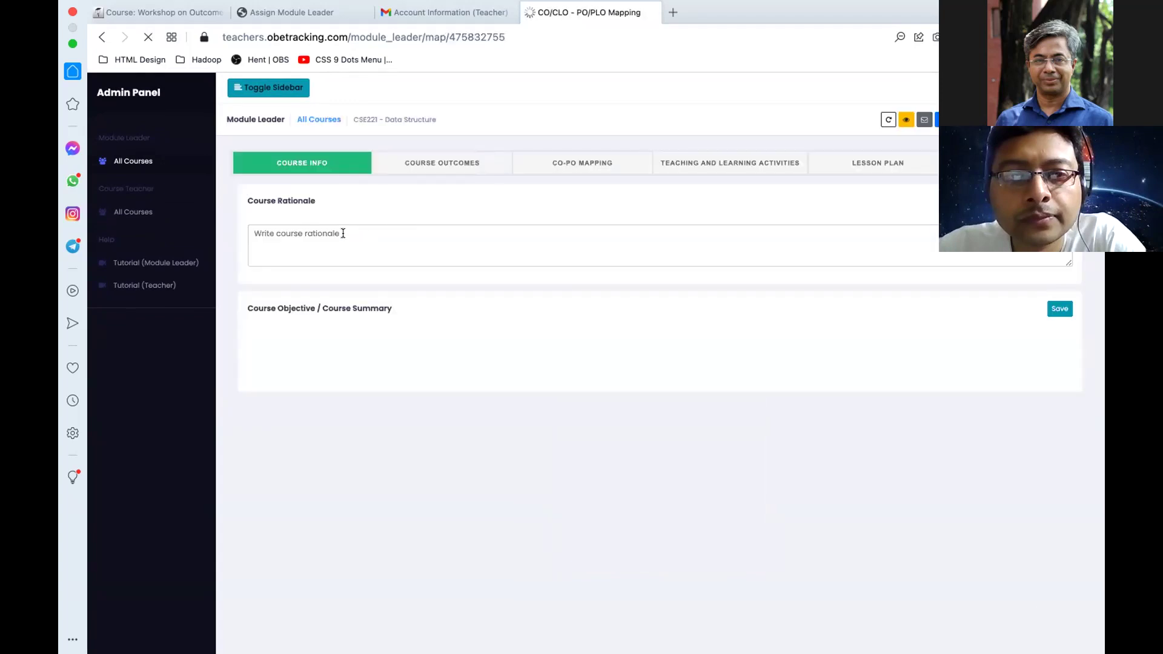
{"action": "key", "text": "ctrl+Left"}
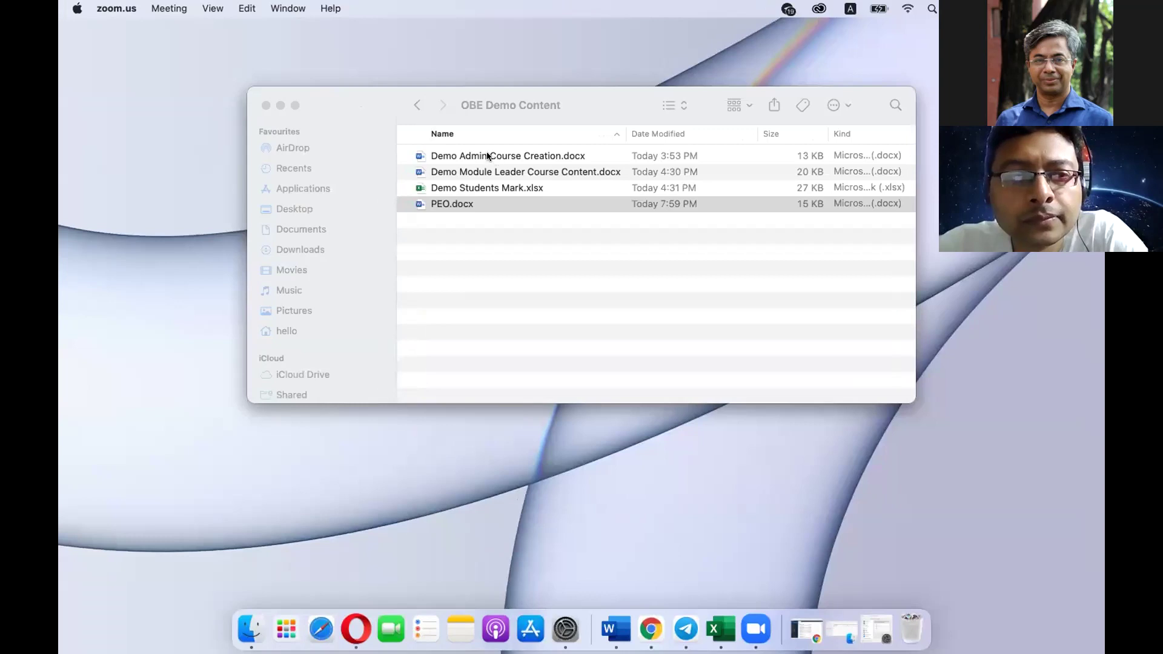
{"action": "double_click", "coordinate": [489, 172]}
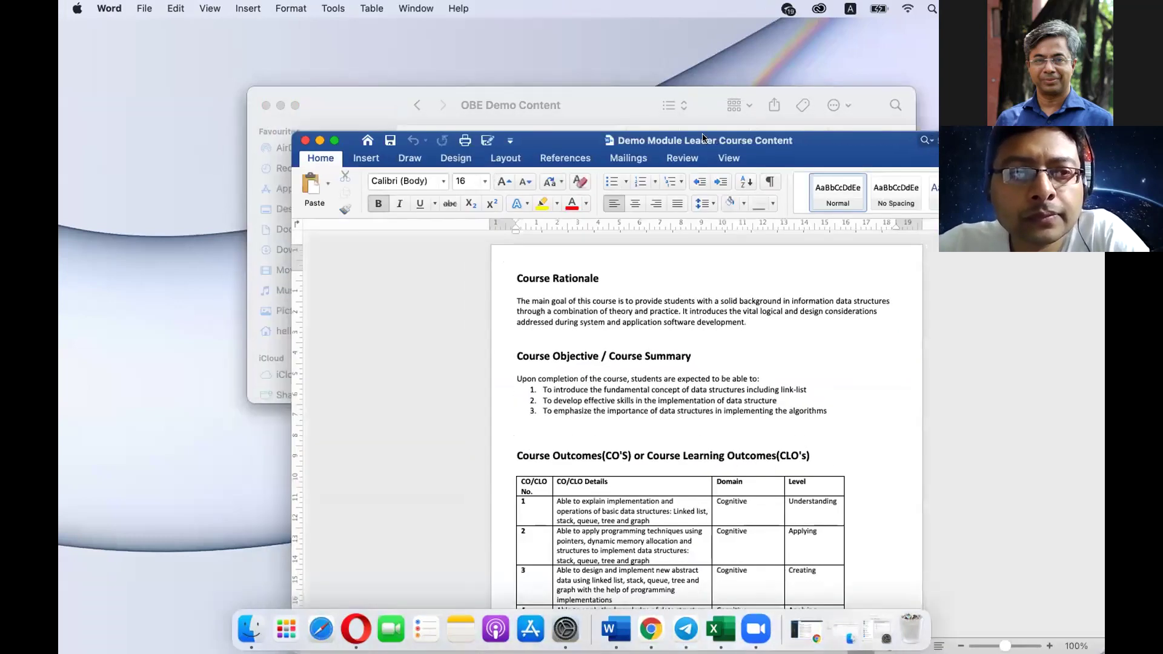
{"action": "left_click", "coordinate": [334, 141]}
{"action": "triple_click", "coordinate": [401, 180]}
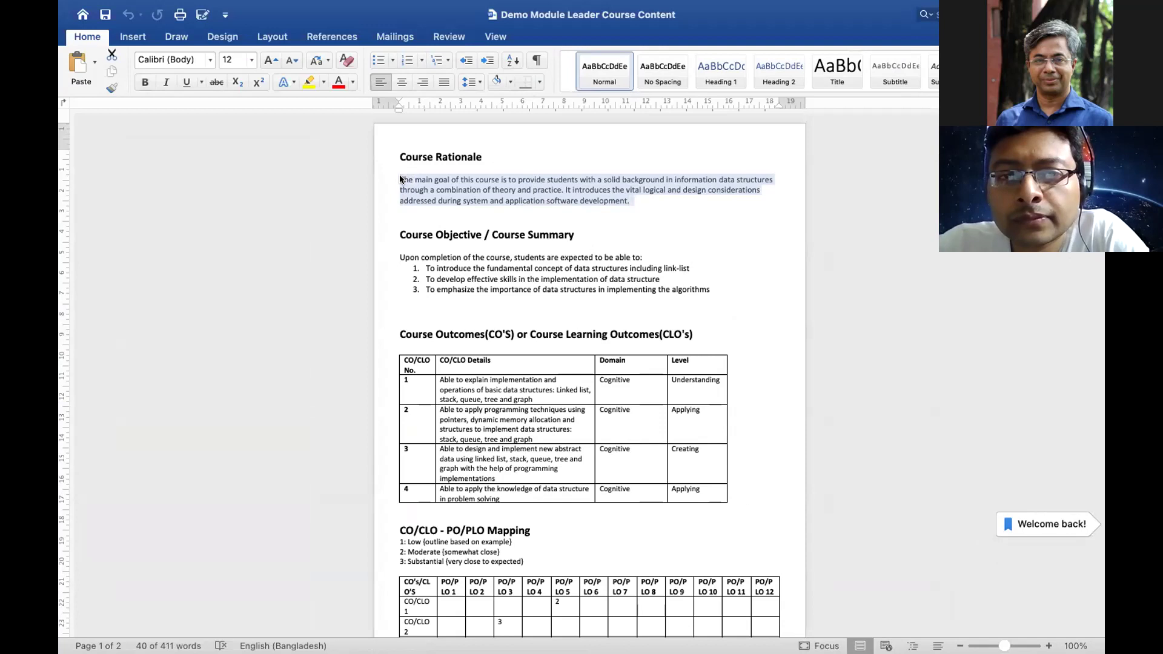
{"action": "key", "text": "super+c"}
{"action": "key", "text": "super+Tab"}
{"action": "left_click", "coordinate": [503, 242]}
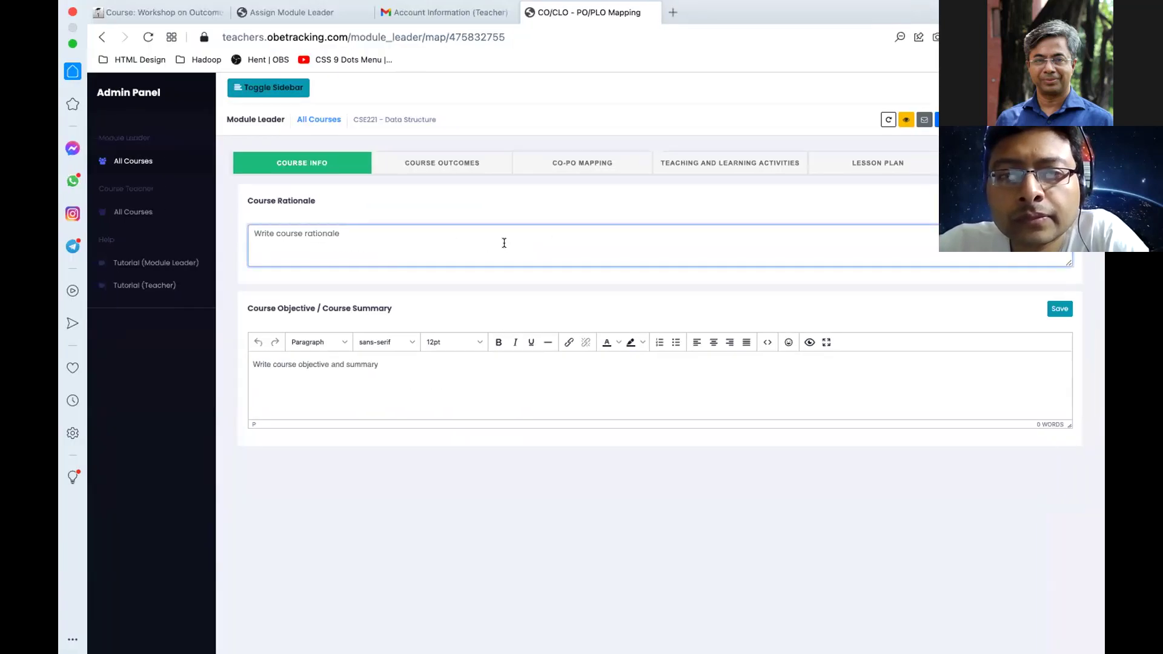
{"action": "key", "text": "super+v"}
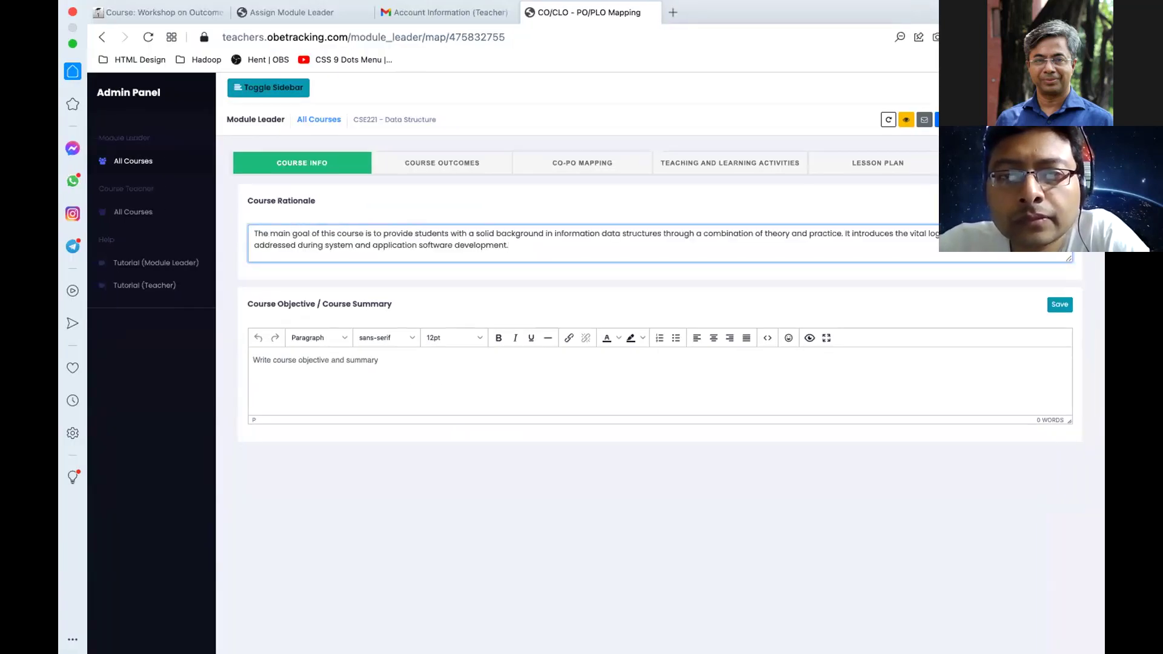
Step: Paste the three-point course objective from Word into the course summary and save it
{"action": "key", "text": "super+Tab"}
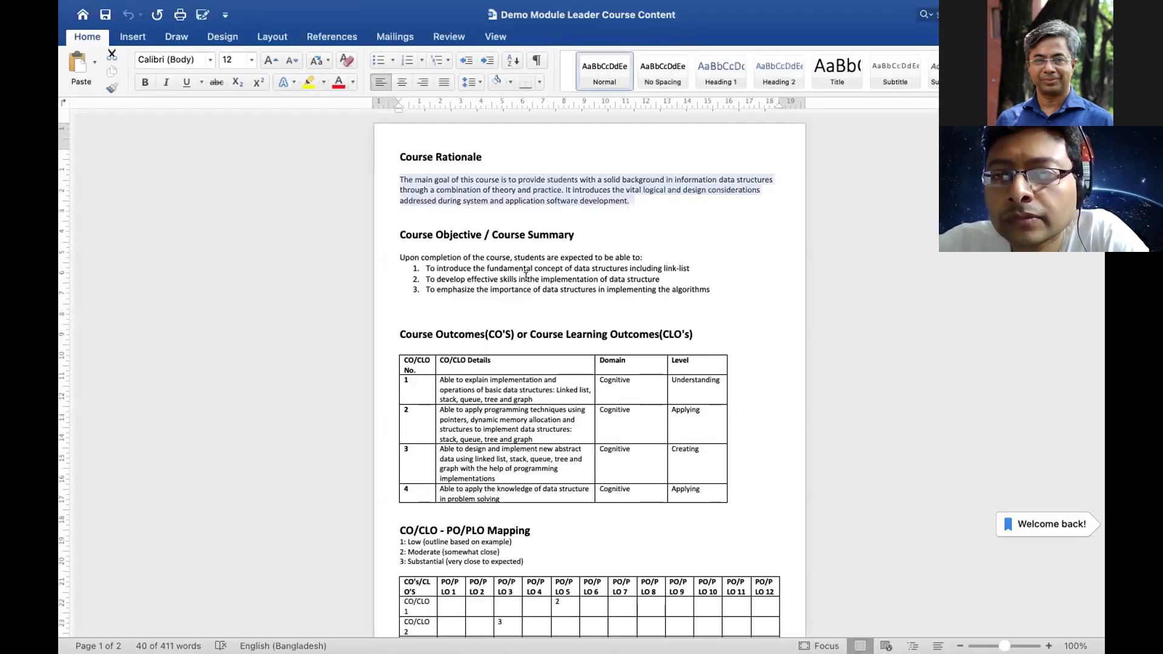
{"action": "left_click_drag", "start_coordinate": [711, 291], "coordinate": [394, 258]}
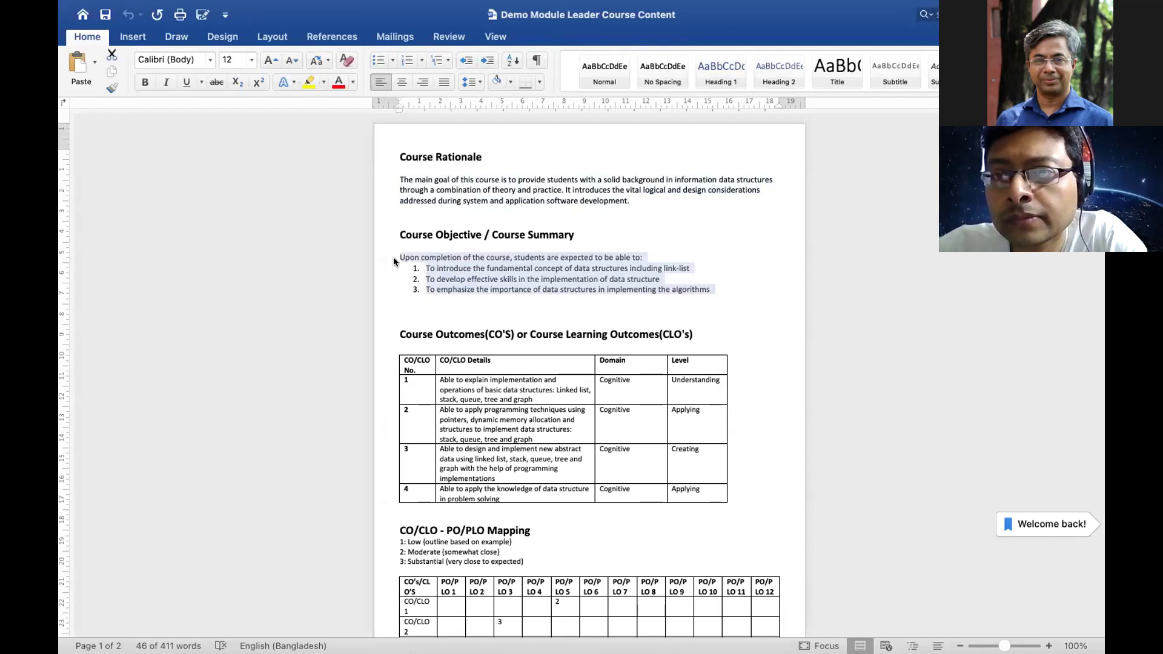
{"action": "key", "text": "super+Tab"}
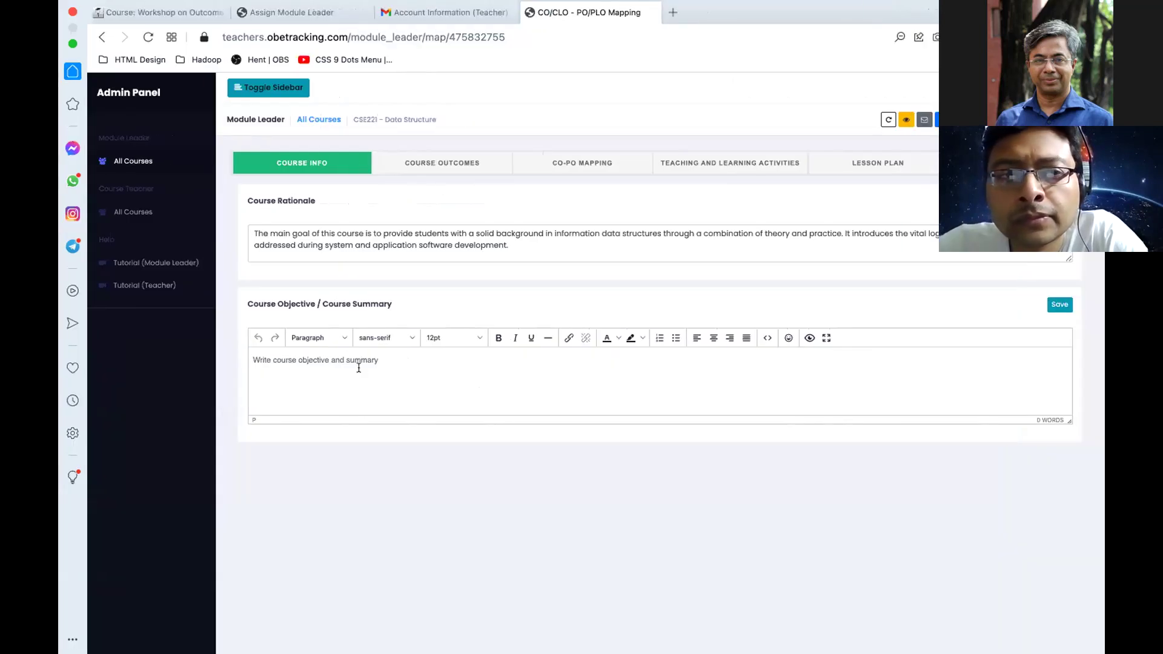
{"action": "key", "text": "super+v"}
{"action": "left_click", "coordinate": [1054, 311]}
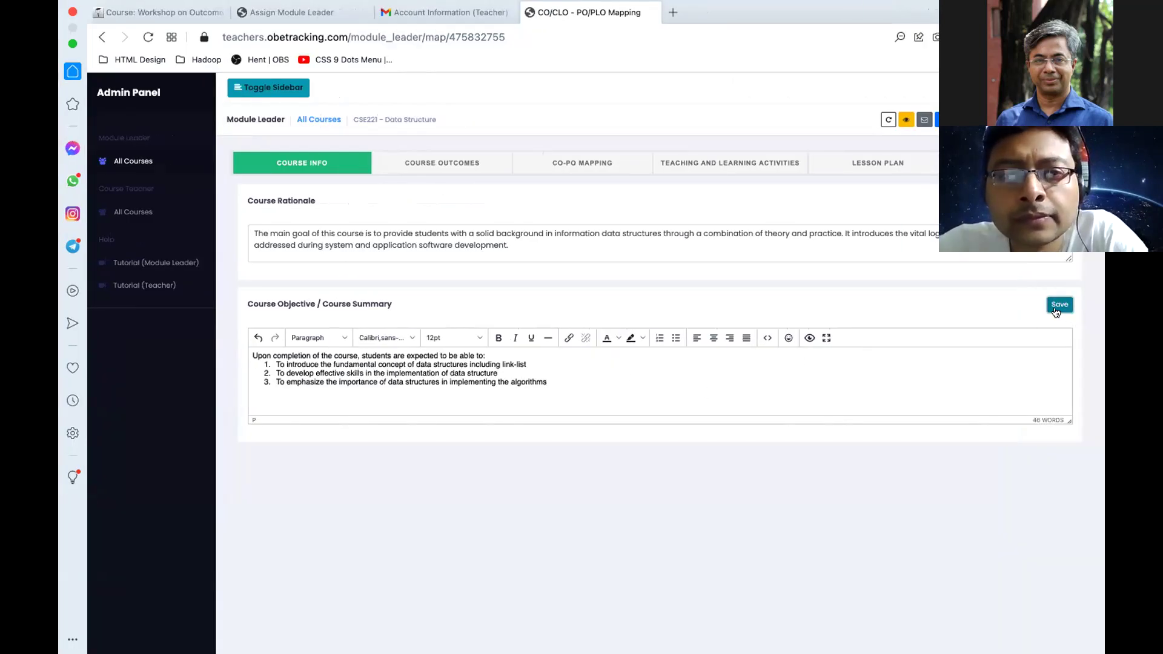
{"action": "left_click", "coordinate": [445, 163]}
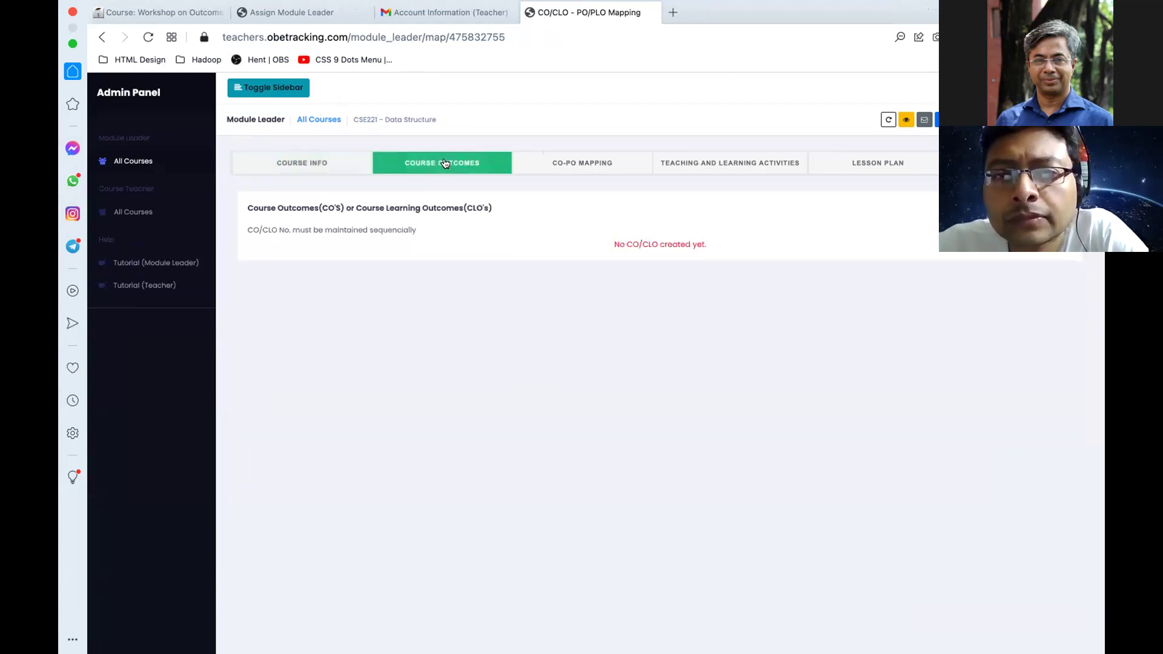
Step: Add CO/CLO 1 with details copied from Word, Cognitive domain, Remember level
{"action": "left_click", "coordinate": [1041, 208]}
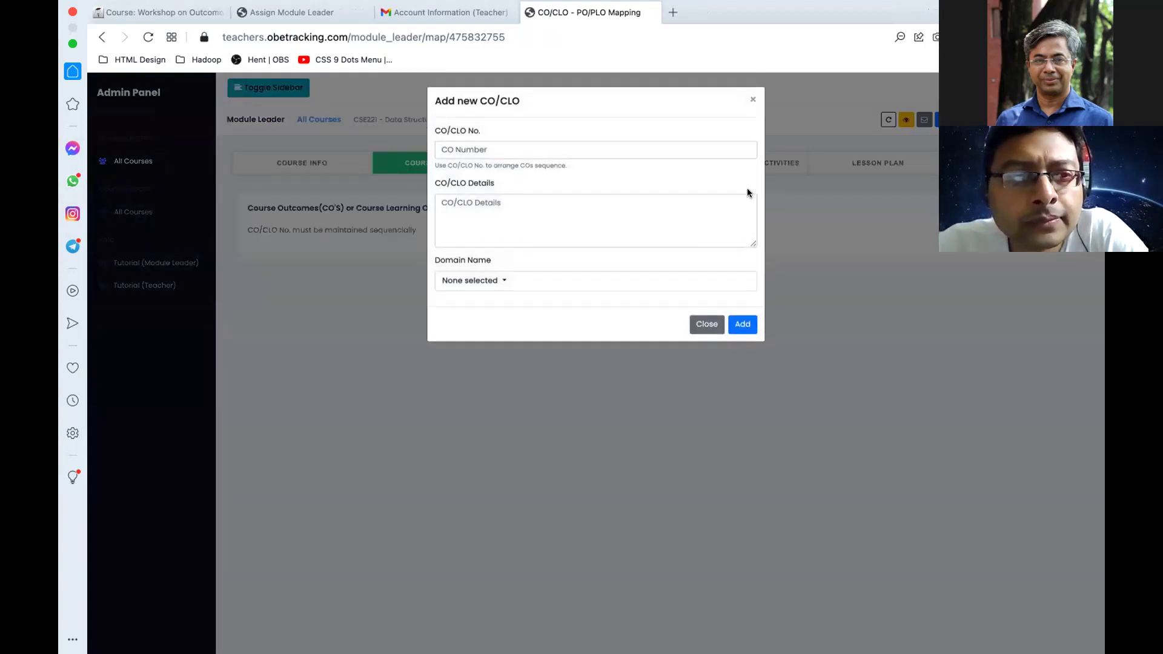
{"action": "type", "text": "1"}
{"action": "left_click", "coordinate": [458, 201]}
{"action": "key", "text": "ctrl+Left"}
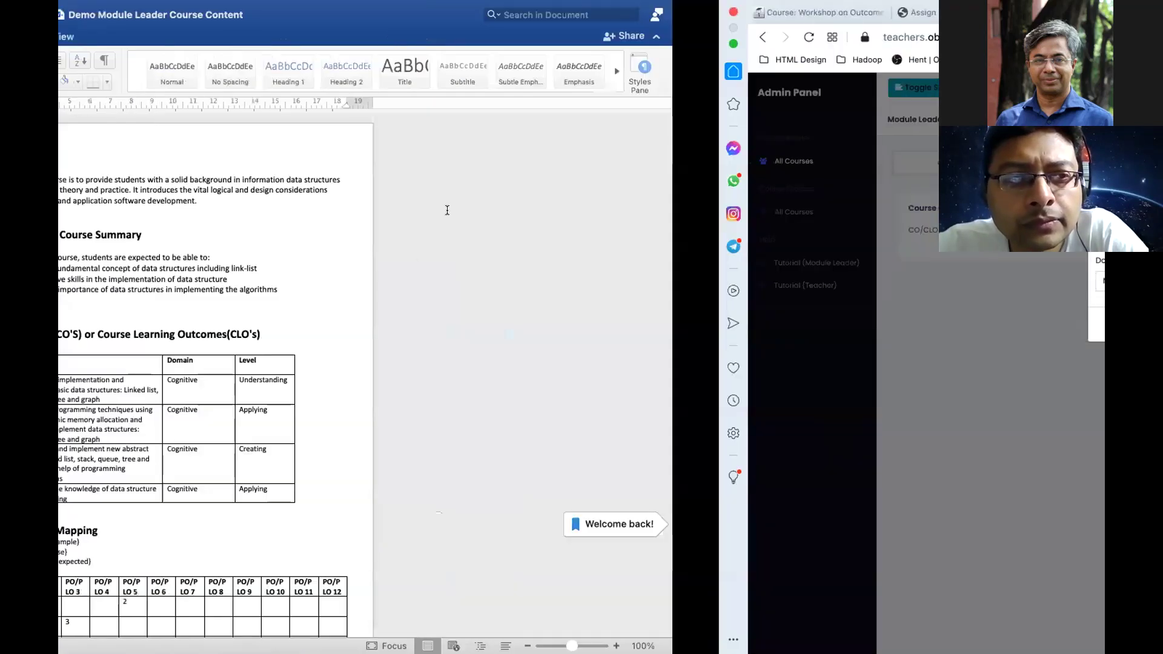
{"action": "triple_click", "coordinate": [482, 384]}
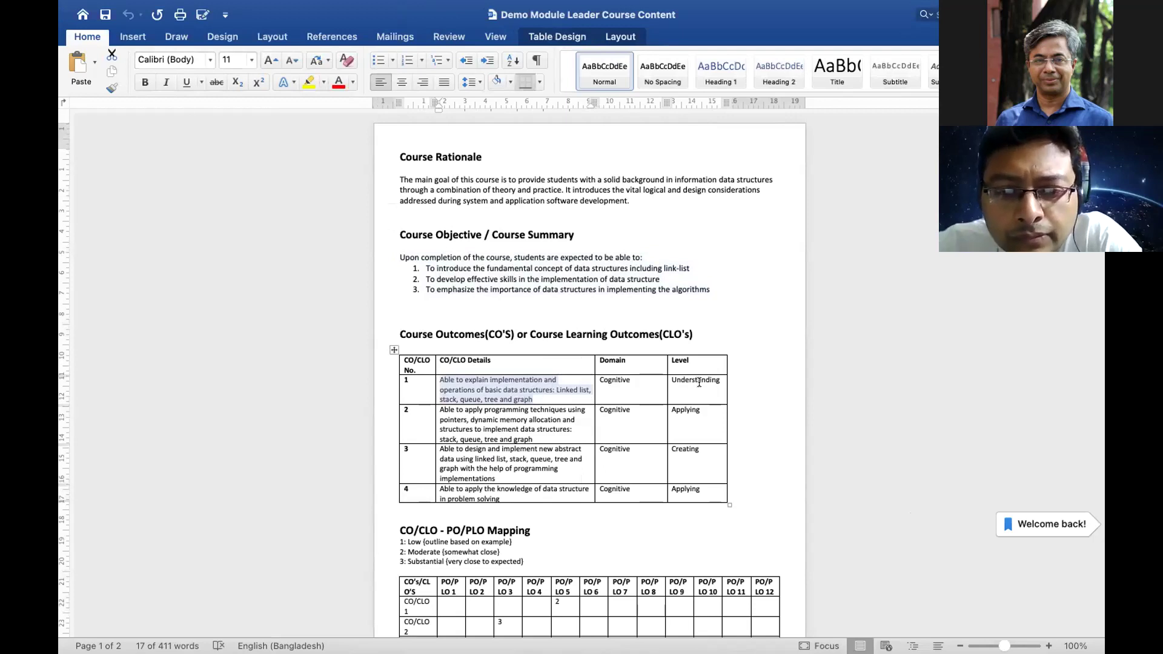
{"action": "key", "text": "ctrl+Right"}
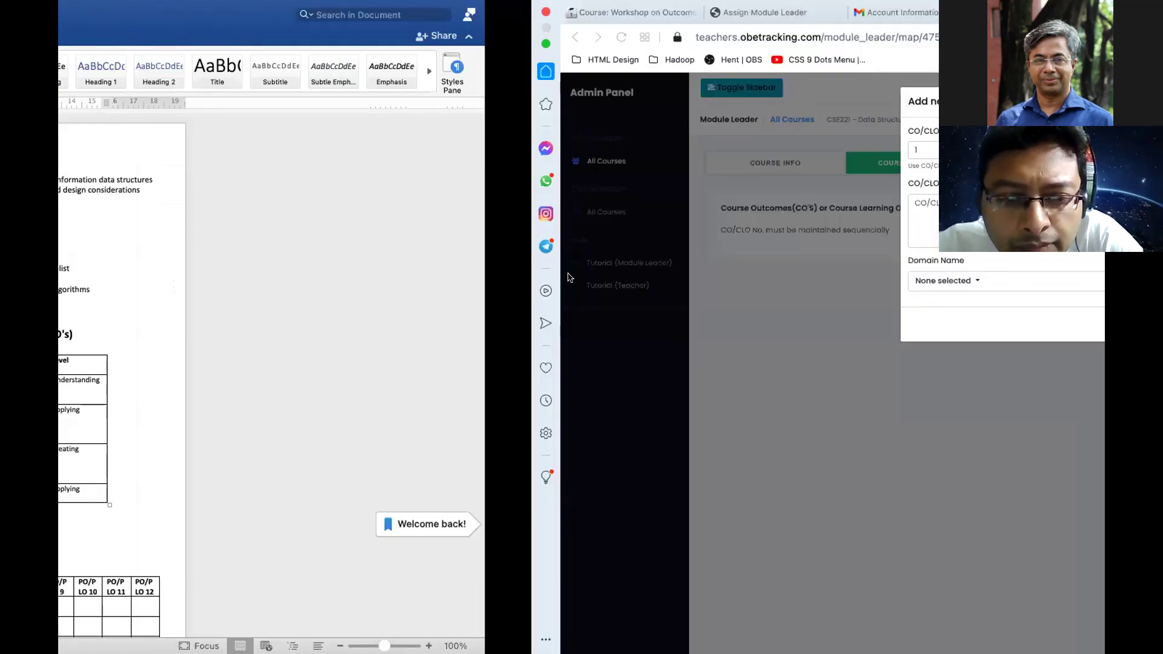
{"action": "key", "text": "super+v"}
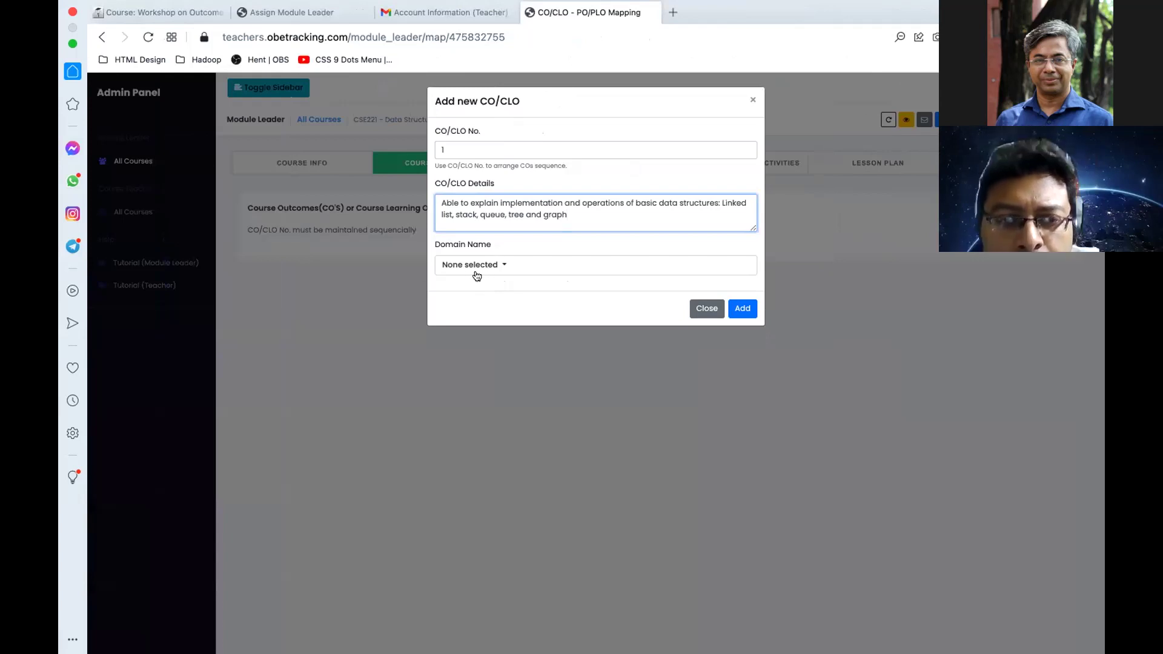
{"action": "left_click", "coordinate": [470, 267]}
{"action": "left_click", "coordinate": [476, 307]}
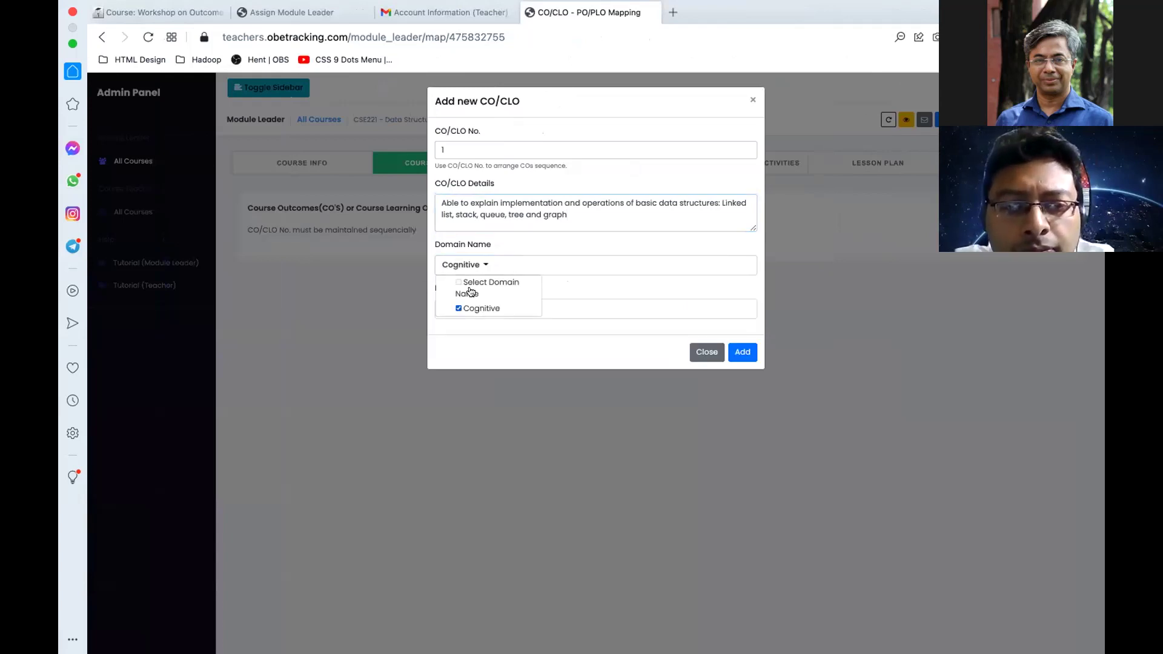
{"action": "left_click", "coordinate": [507, 235]}
{"action": "left_click", "coordinate": [470, 314]}
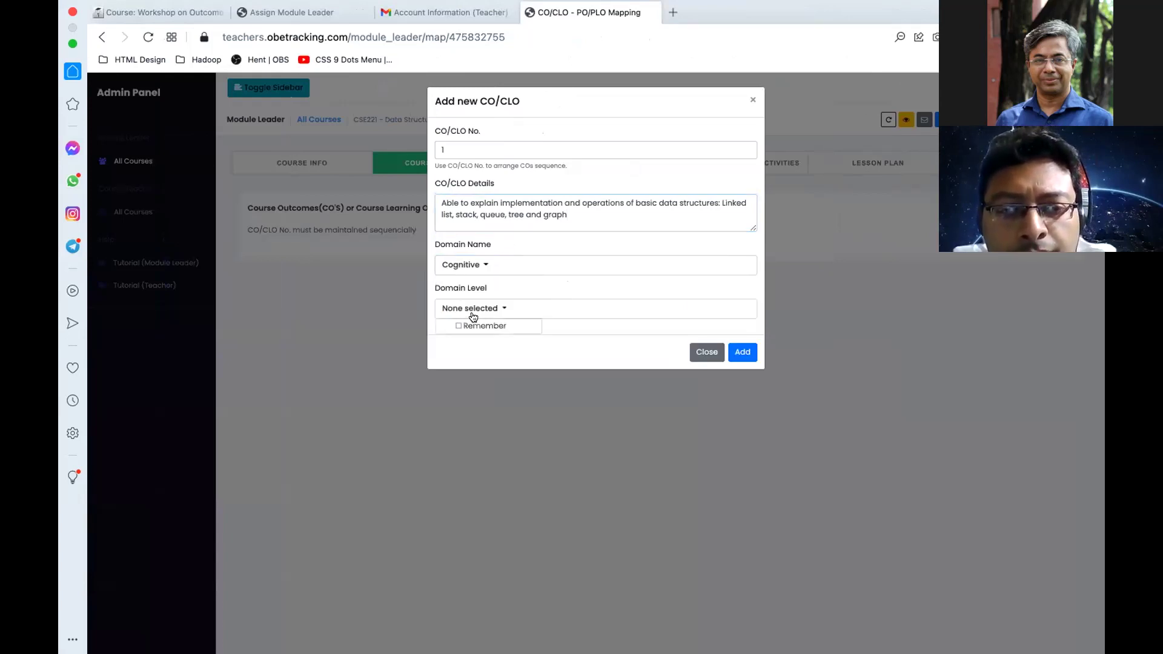
{"action": "left_click", "coordinate": [479, 327]}
{"action": "left_click", "coordinate": [740, 351]}
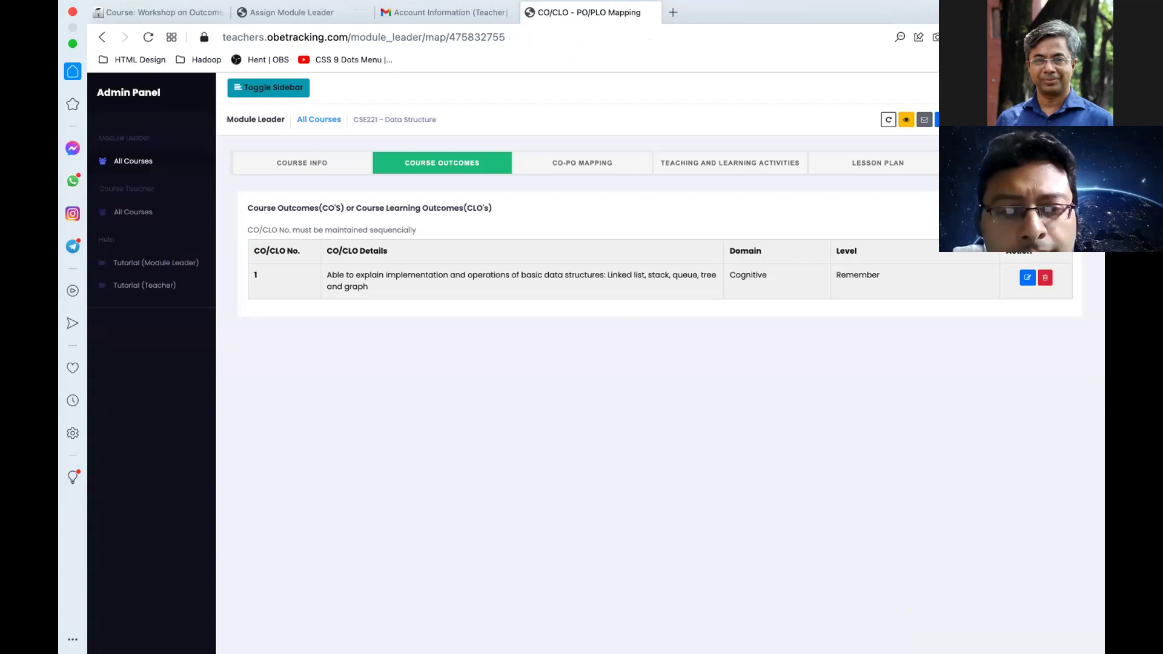
Step: Add CO/CLO 2 with its Word-table details, also Cognitive at Remember level
{"action": "left_click", "coordinate": [938, 119]}
{"action": "left_click", "coordinate": [549, 146]}
{"action": "type", "text": "2"}
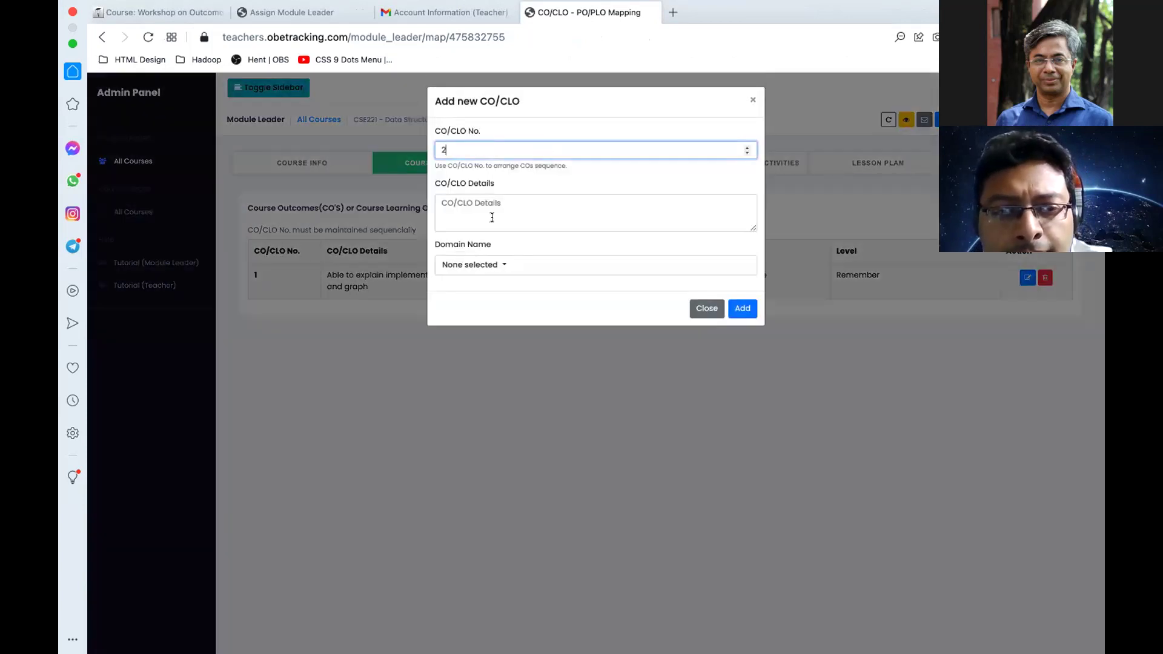
{"action": "key", "text": "ctrl+Left"}
{"action": "triple_click", "coordinate": [445, 409]}
{"action": "key", "text": "ctrl+Right"}
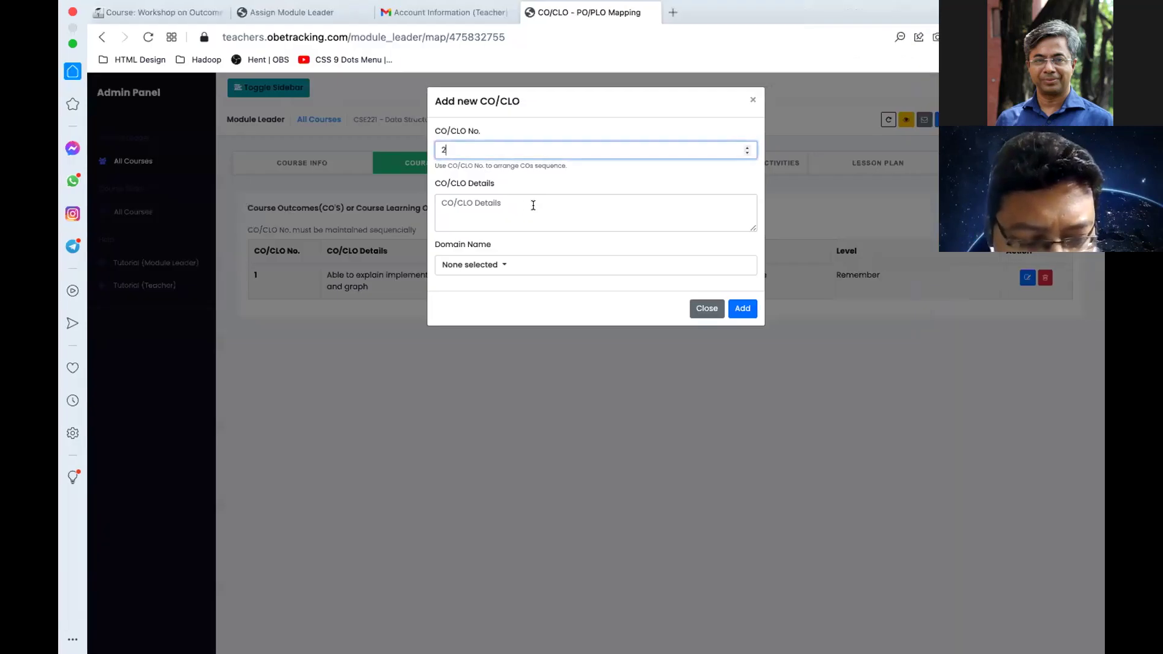
{"action": "left_click", "coordinate": [533, 205]}
{"action": "key", "text": "ctrl+v"}
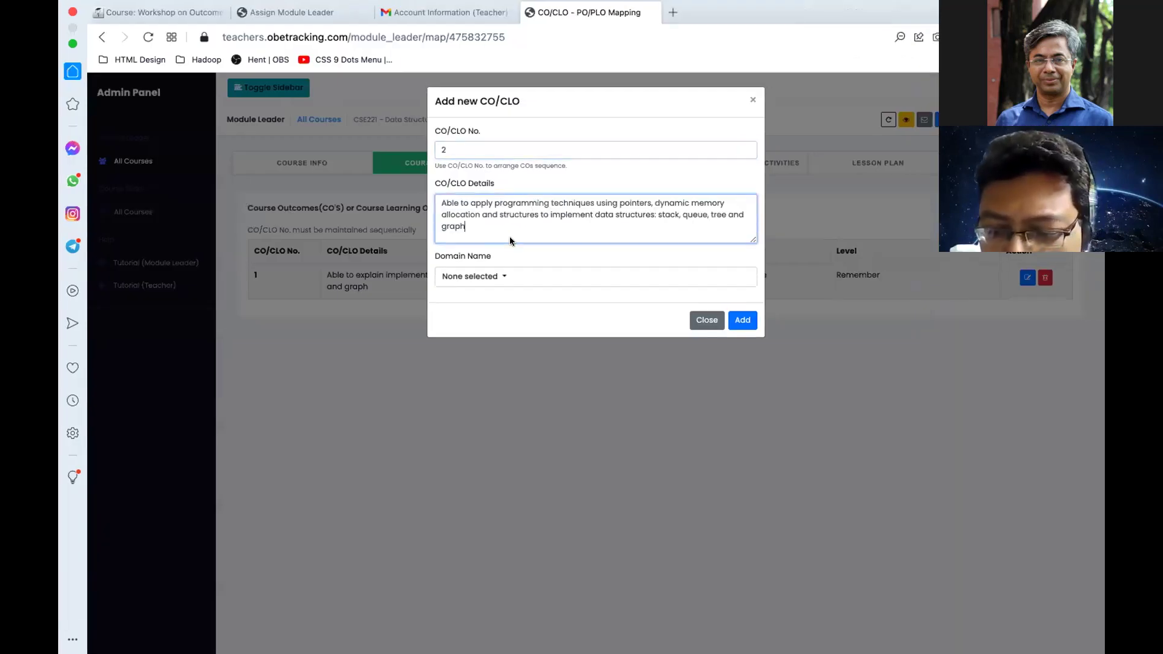
{"action": "left_click", "coordinate": [478, 276]}
{"action": "left_click", "coordinate": [484, 320]}
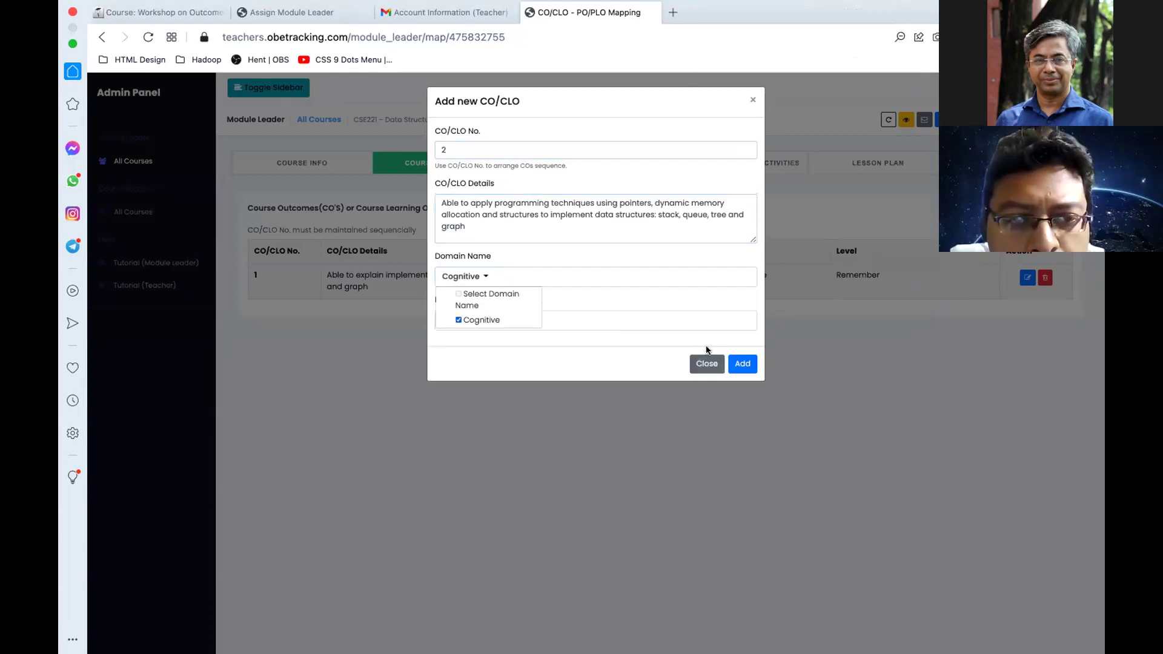
{"action": "left_click", "coordinate": [583, 303]}
{"action": "left_click", "coordinate": [485, 320]}
{"action": "left_click", "coordinate": [528, 337]}
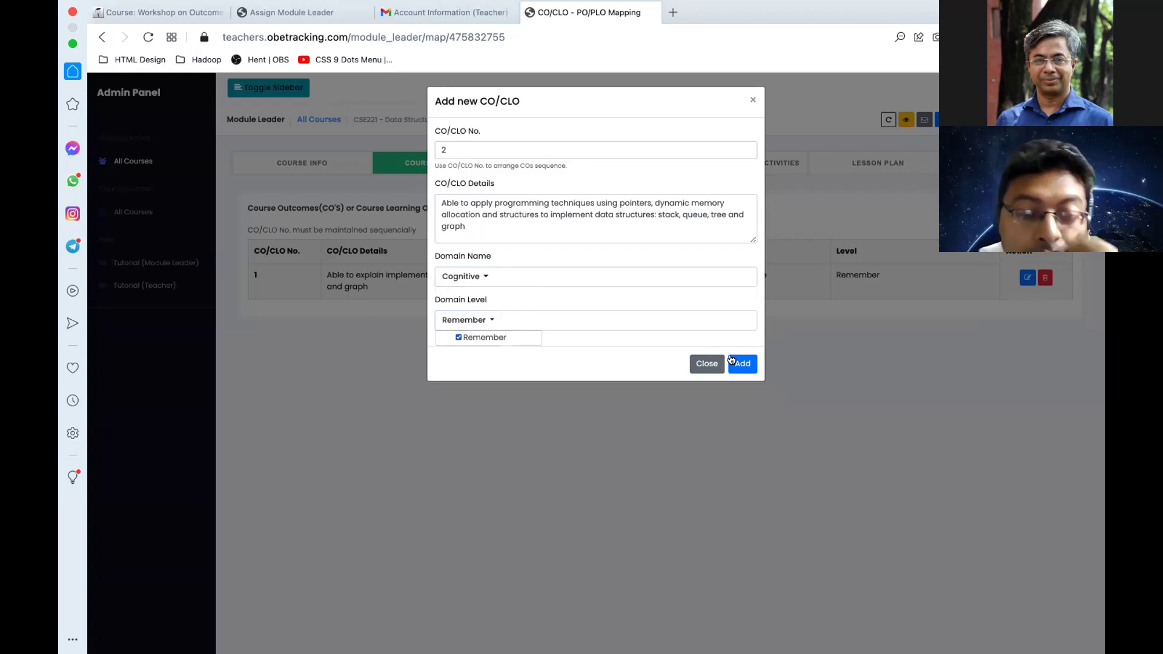
{"action": "left_click", "coordinate": [735, 362]}
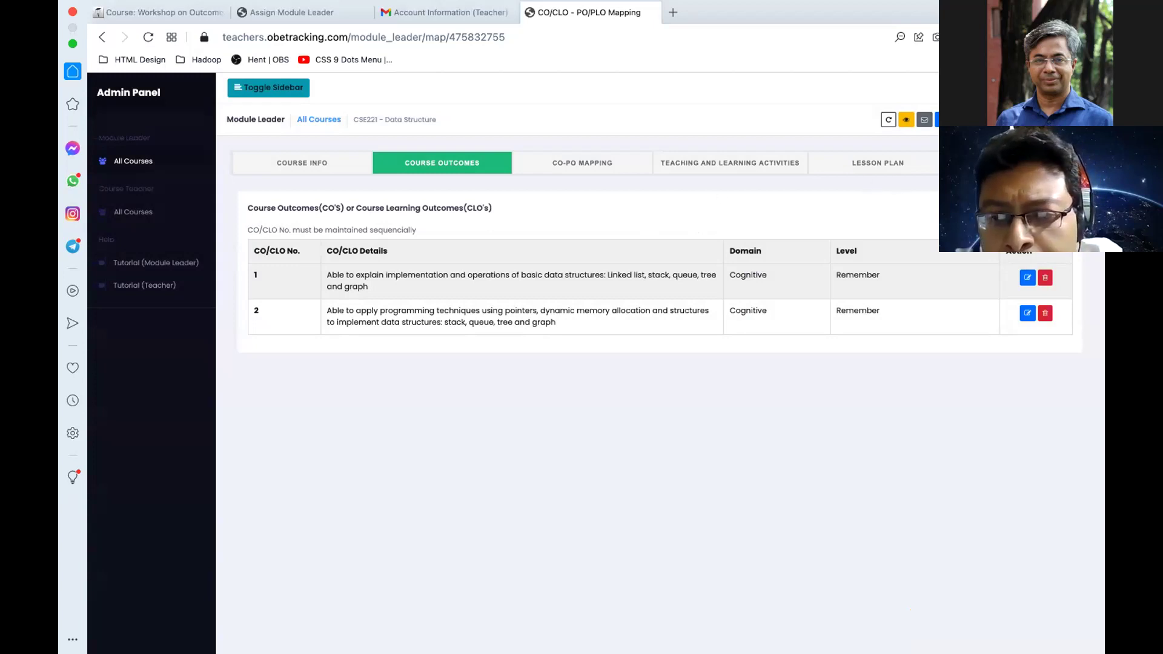
Step: Add CO/CLO 3 from the Word table as Cognitive domain at Remember level
{"action": "left_click", "coordinate": [937, 119]}
{"action": "left_click", "coordinate": [531, 150]}
{"action": "type", "text": "3"}
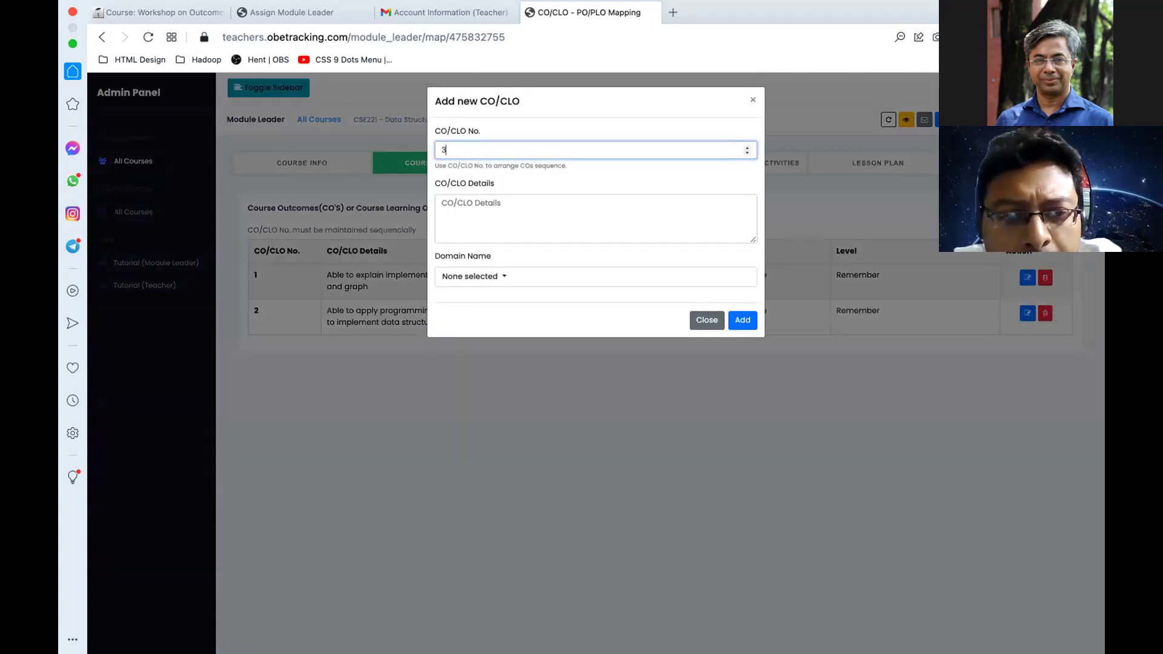
{"action": "left_click", "coordinate": [493, 208]}
{"action": "key", "text": "ctrl+Left"}
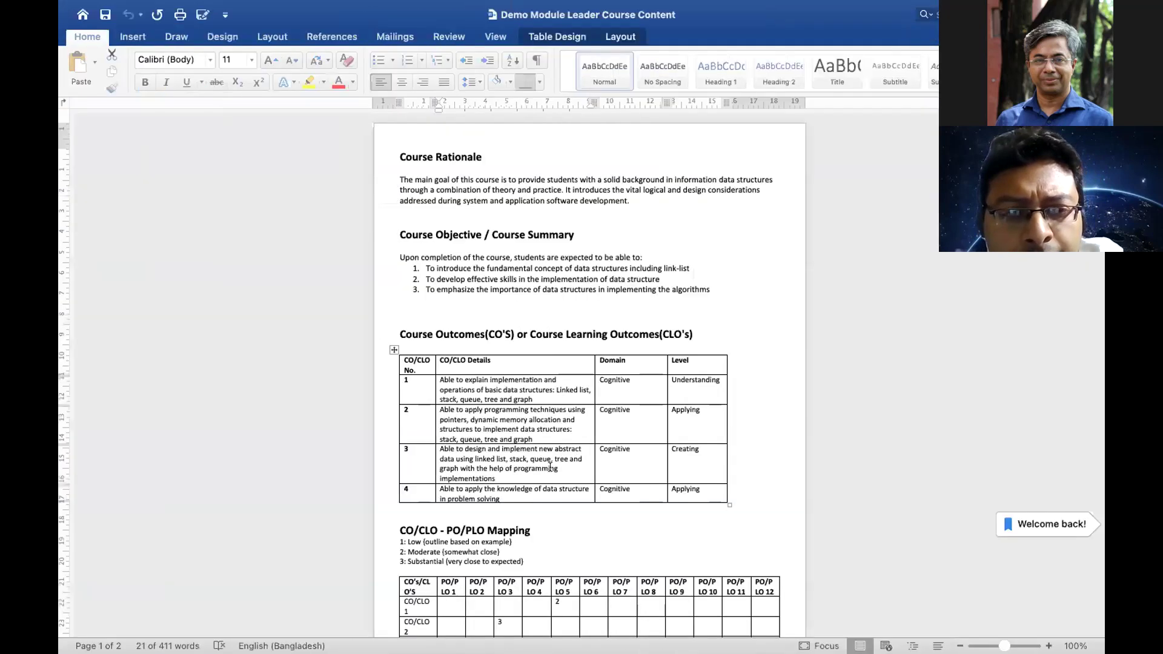
{"action": "left_click", "coordinate": [501, 479]}
{"action": "left_click_drag", "start_coordinate": [498, 478], "coordinate": [437, 448]}
{"action": "key", "text": "super+c"}
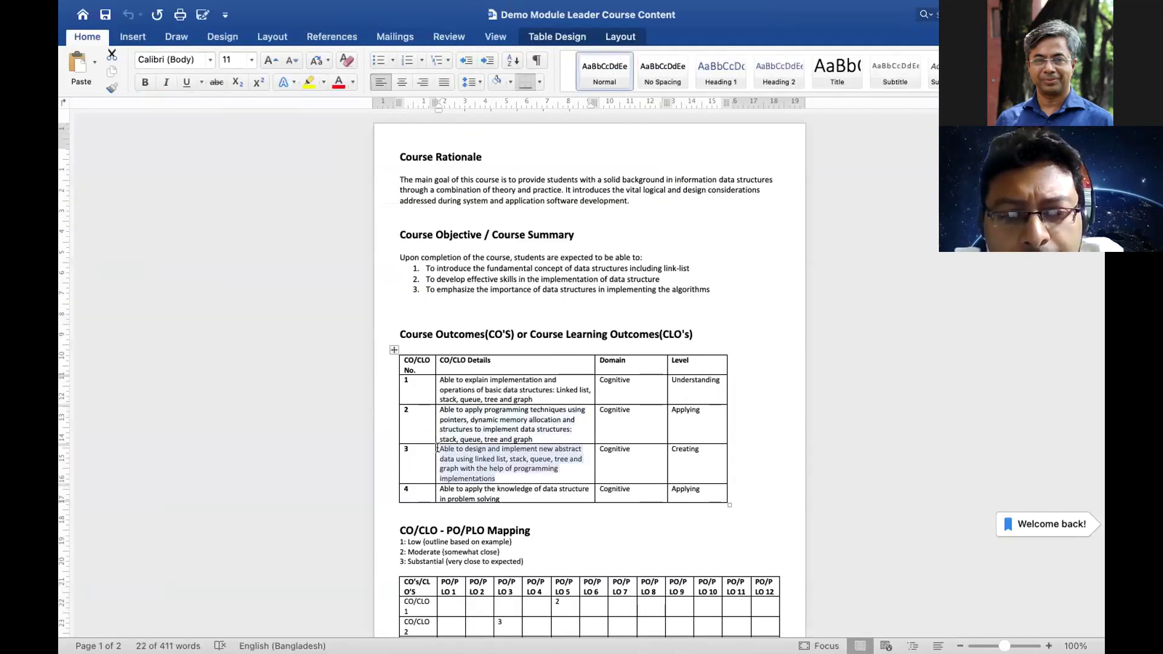
{"action": "key", "text": "ctrl+Right"}
{"action": "key", "text": "ctrl+Right"}
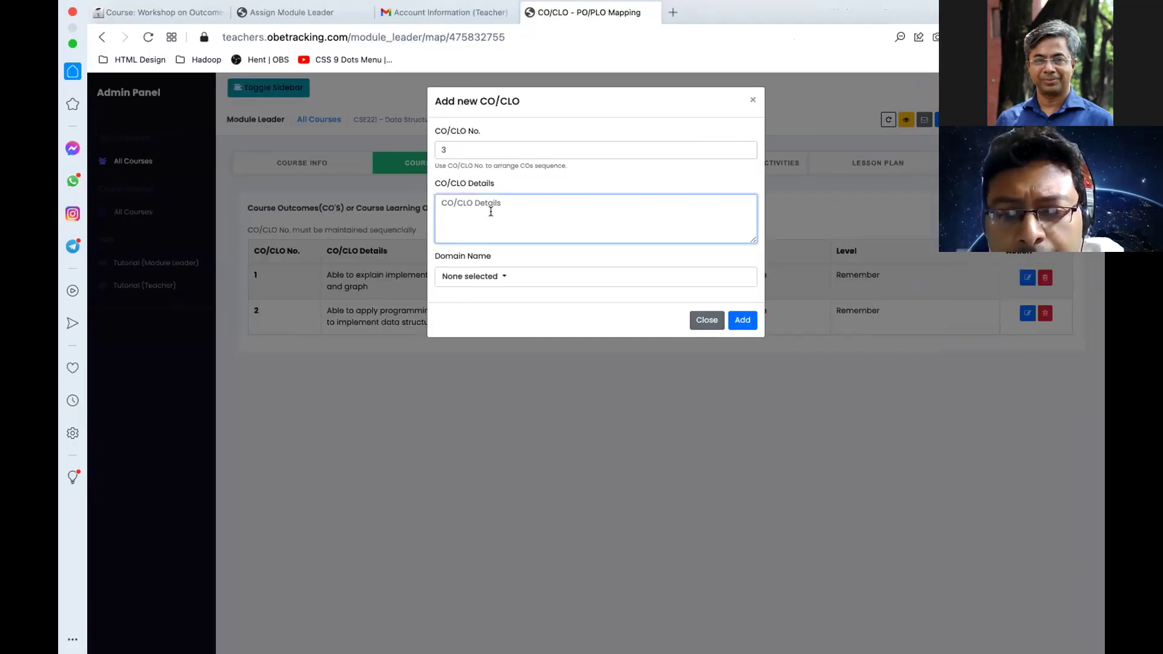
{"action": "key", "text": "super+v"}
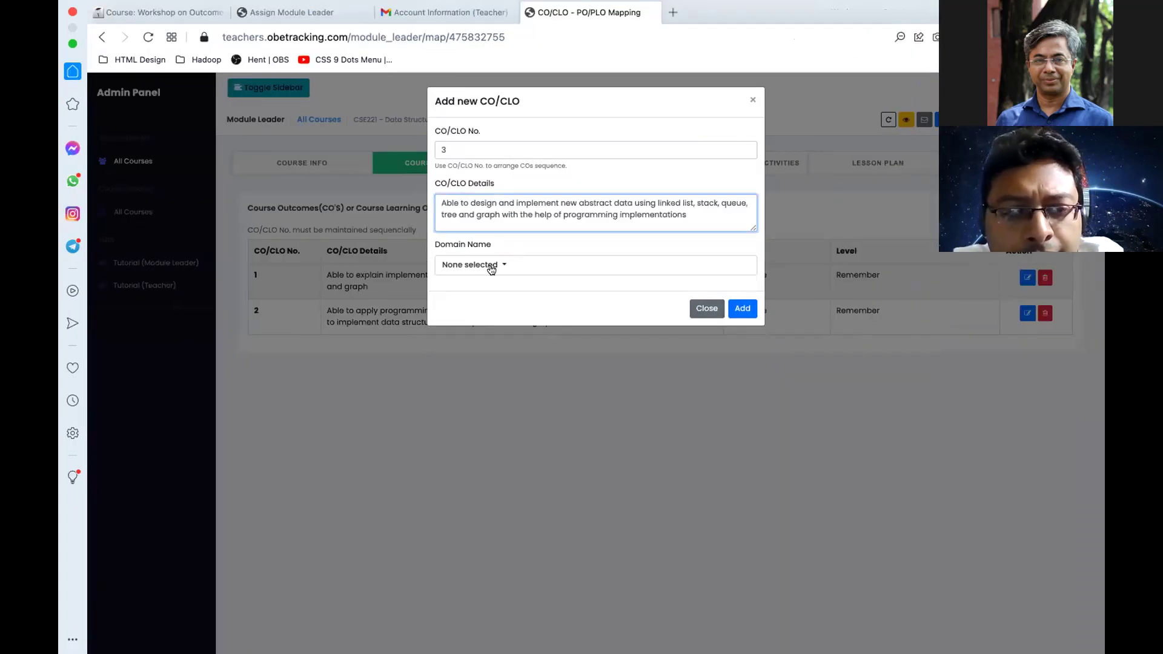
{"action": "left_click", "coordinate": [492, 266]}
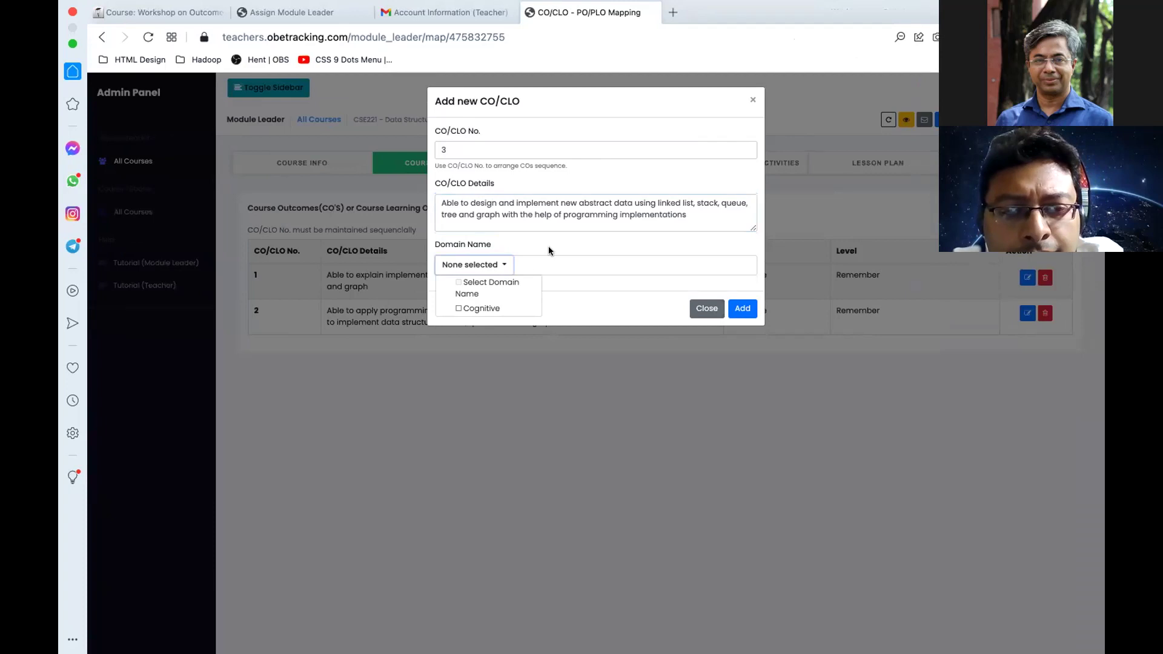
{"action": "left_click", "coordinate": [488, 263]}
{"action": "left_click", "coordinate": [489, 262]}
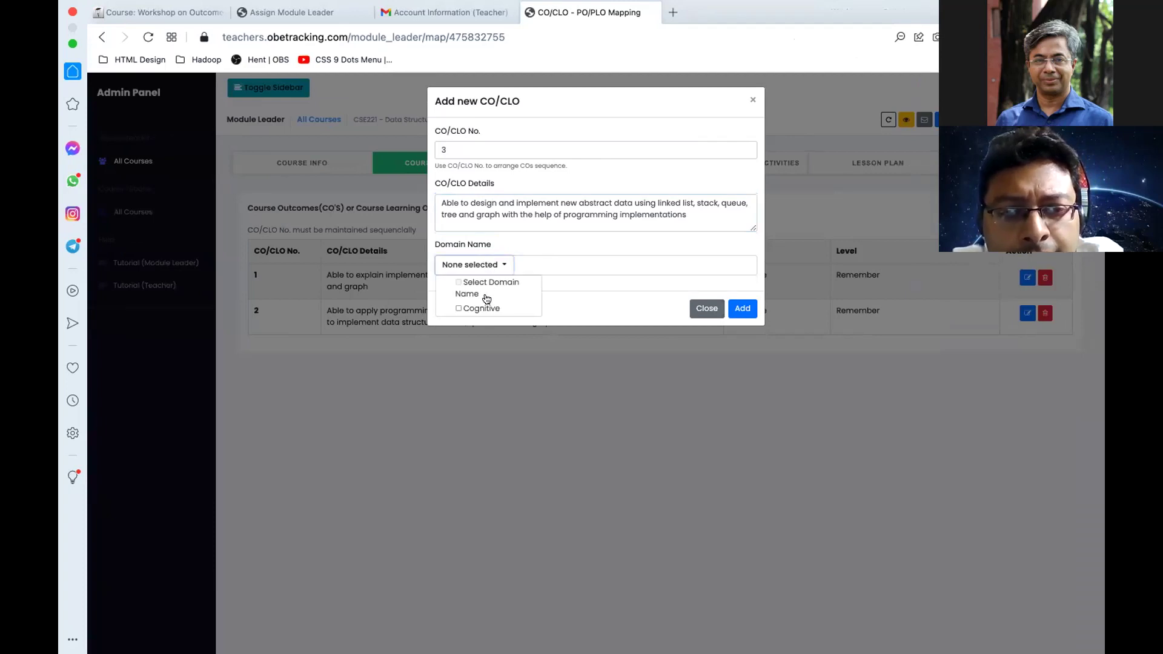
{"action": "left_click", "coordinate": [481, 307]}
{"action": "left_click", "coordinate": [564, 245]}
{"action": "left_click", "coordinate": [473, 308]}
{"action": "left_click", "coordinate": [476, 326]}
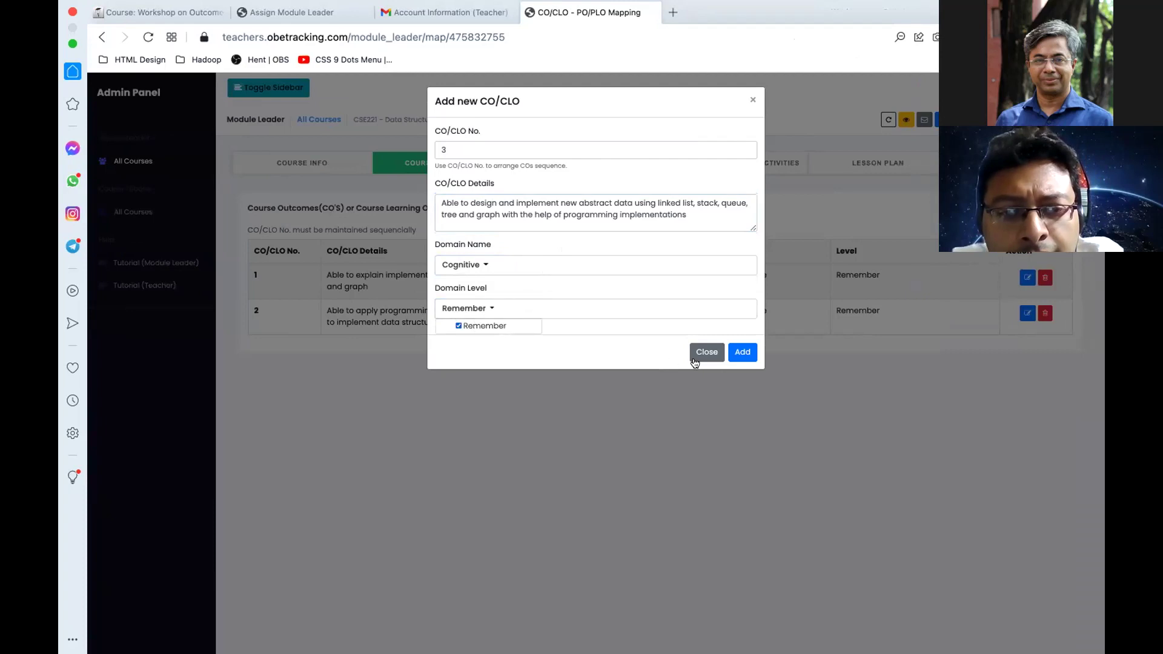
{"action": "left_click", "coordinate": [742, 352]}
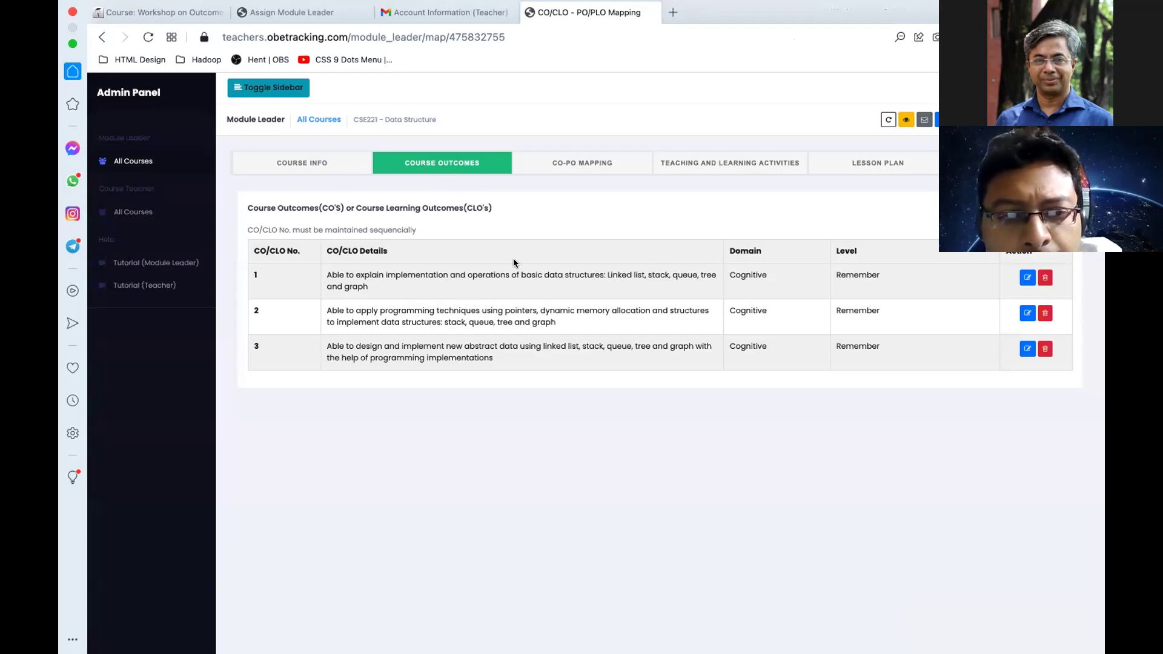
Step: Add CO/CLO 4, 'Able to apply the knowledge of data structure in problem solving', Cognitive, Remember
{"action": "key", "text": "ctrl+Left"}
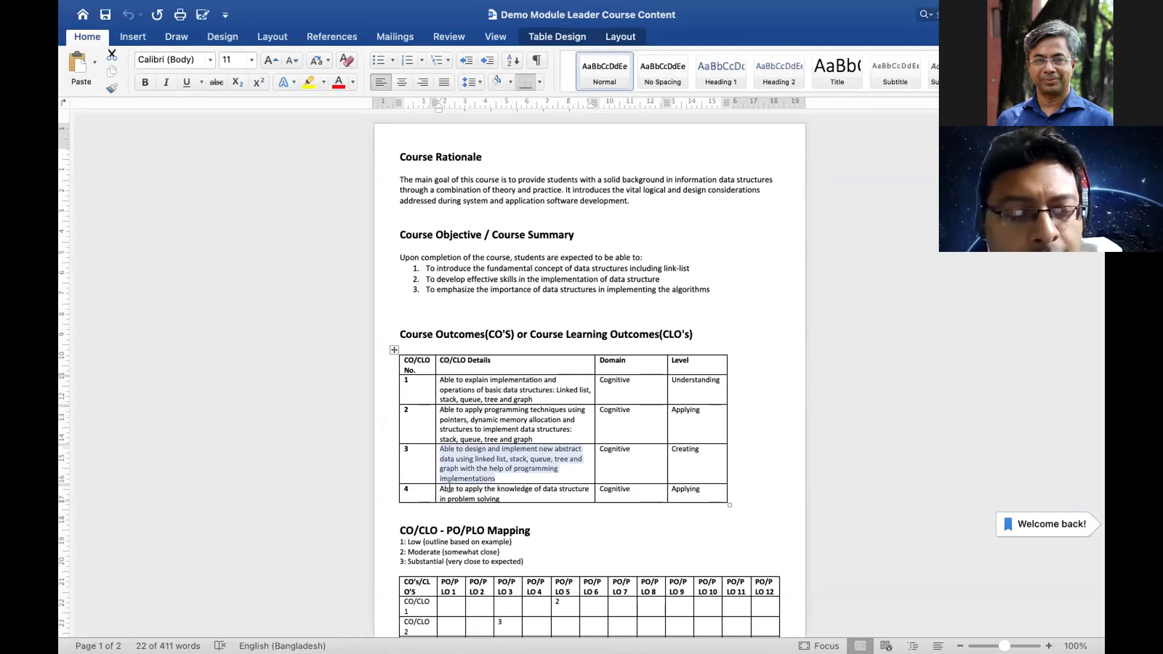
{"action": "triple_click", "coordinate": [442, 488]}
{"action": "key", "text": "super+c"}
{"action": "key", "text": "ctrl+Right"}
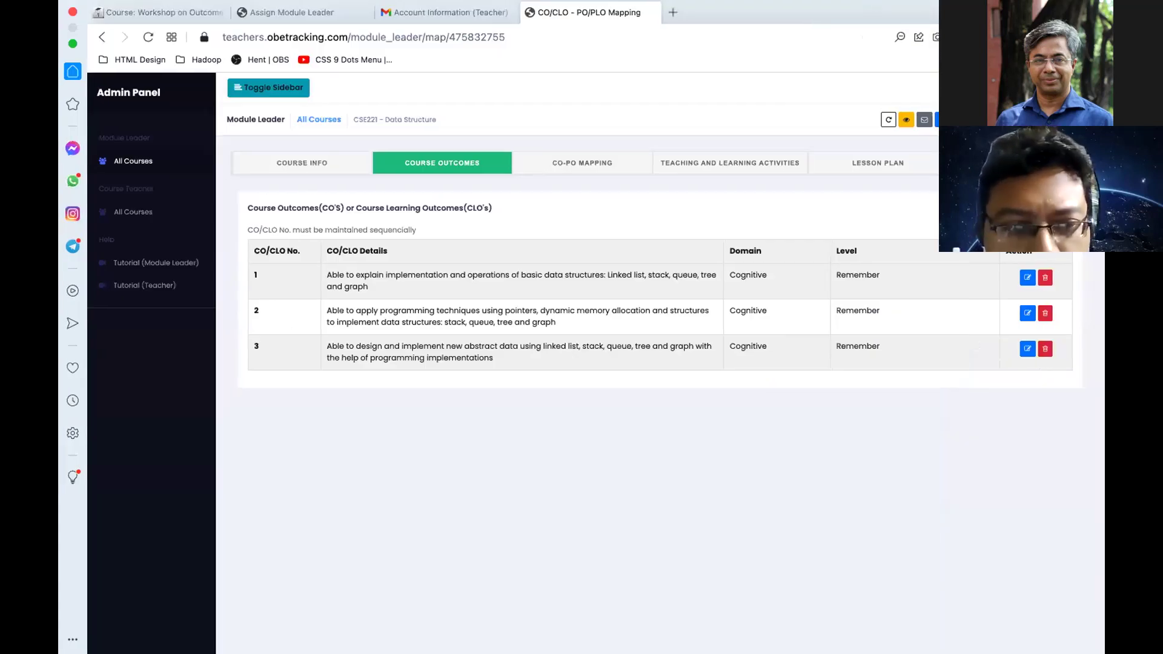
{"action": "left_click", "coordinate": [945, 119]}
{"action": "left_click", "coordinate": [551, 143]}
{"action": "type", "text": "4"}
{"action": "left_click", "coordinate": [504, 211]}
{"action": "key", "text": "super+v"}
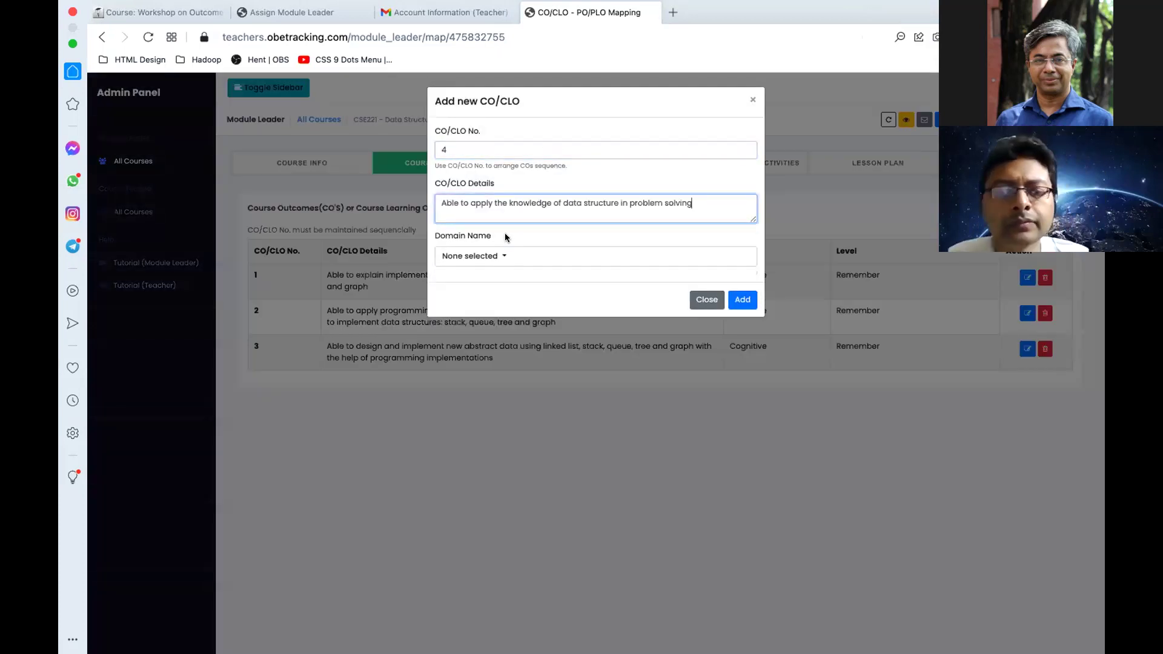
{"action": "left_click", "coordinate": [474, 256]}
{"action": "left_click", "coordinate": [480, 299]}
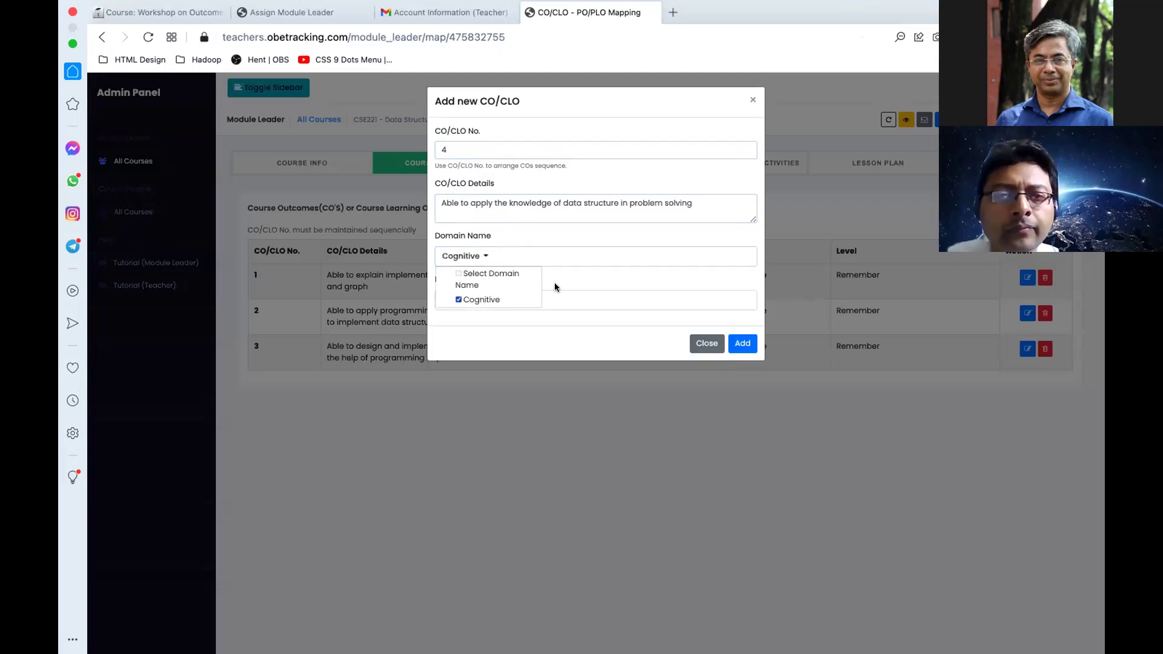
{"action": "left_click", "coordinate": [559, 286]}
{"action": "left_click", "coordinate": [484, 301]}
{"action": "left_click", "coordinate": [485, 316]}
{"action": "left_click", "coordinate": [743, 343]}
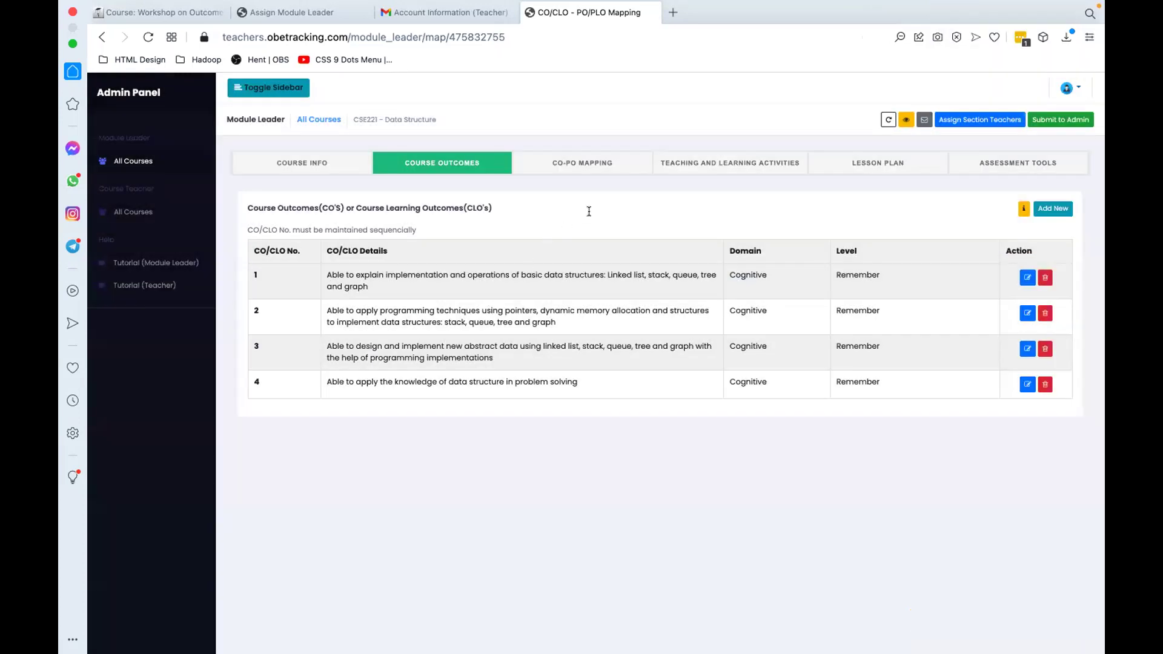
{"action": "left_click", "coordinate": [567, 160]}
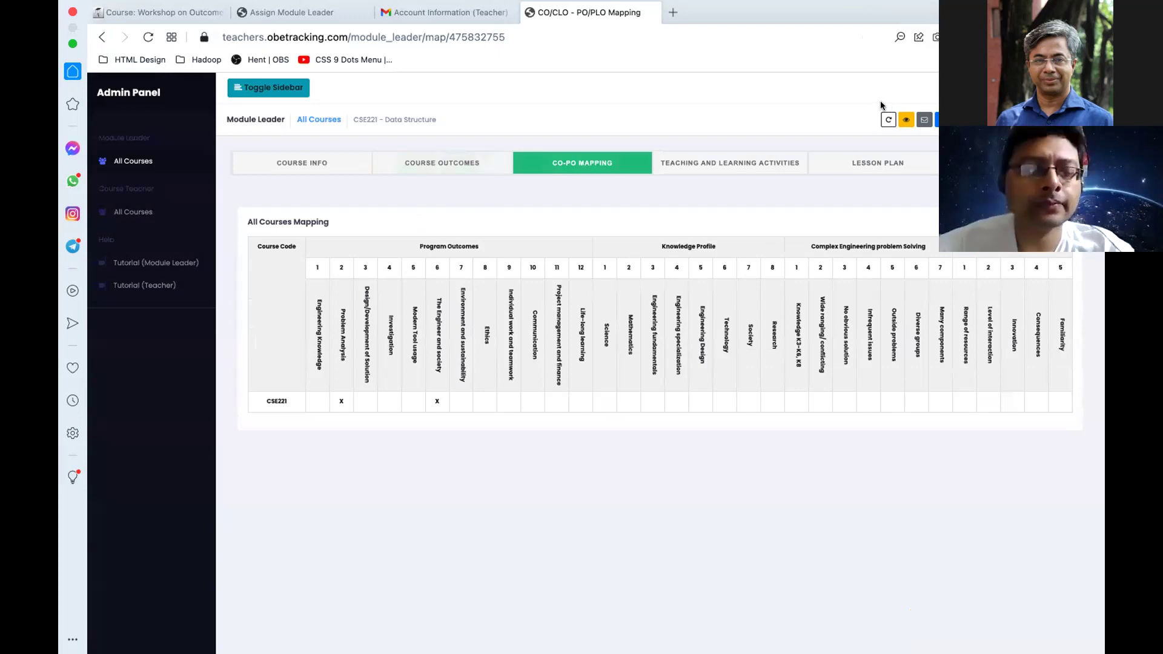
Step: Reload the course to show the empty CO-PO grid for outcomes 1-4, then leave full screen
{"action": "left_click", "coordinate": [887, 120]}
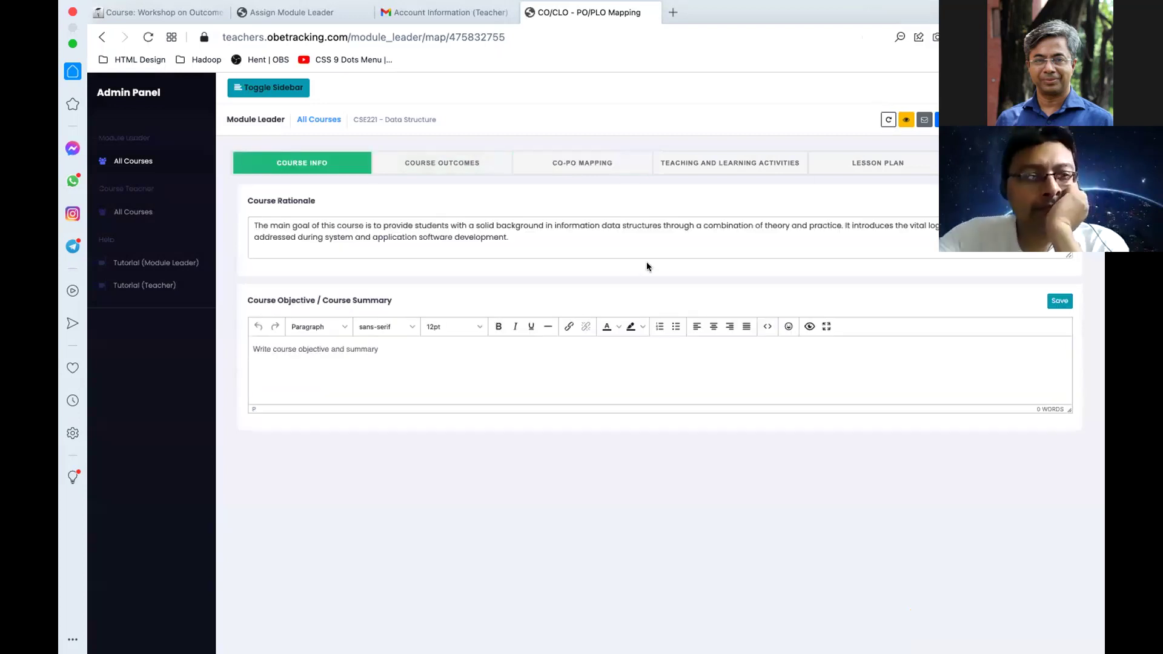
{"action": "left_click", "coordinate": [543, 167]}
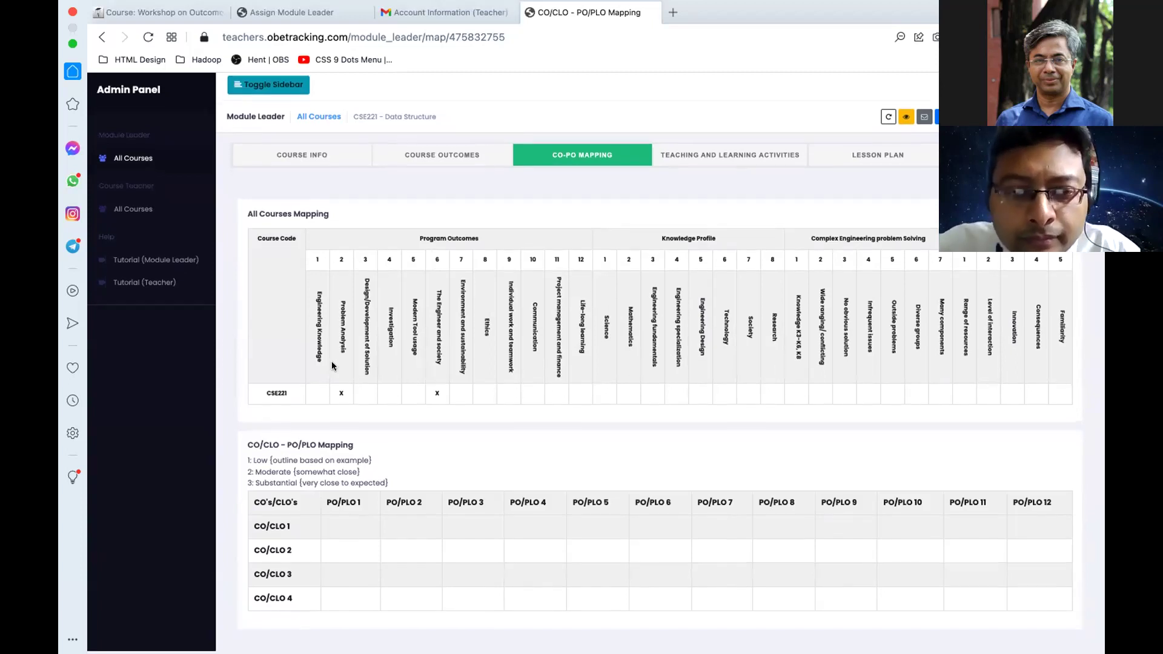
{"action": "double_click", "coordinate": [690, 12]}
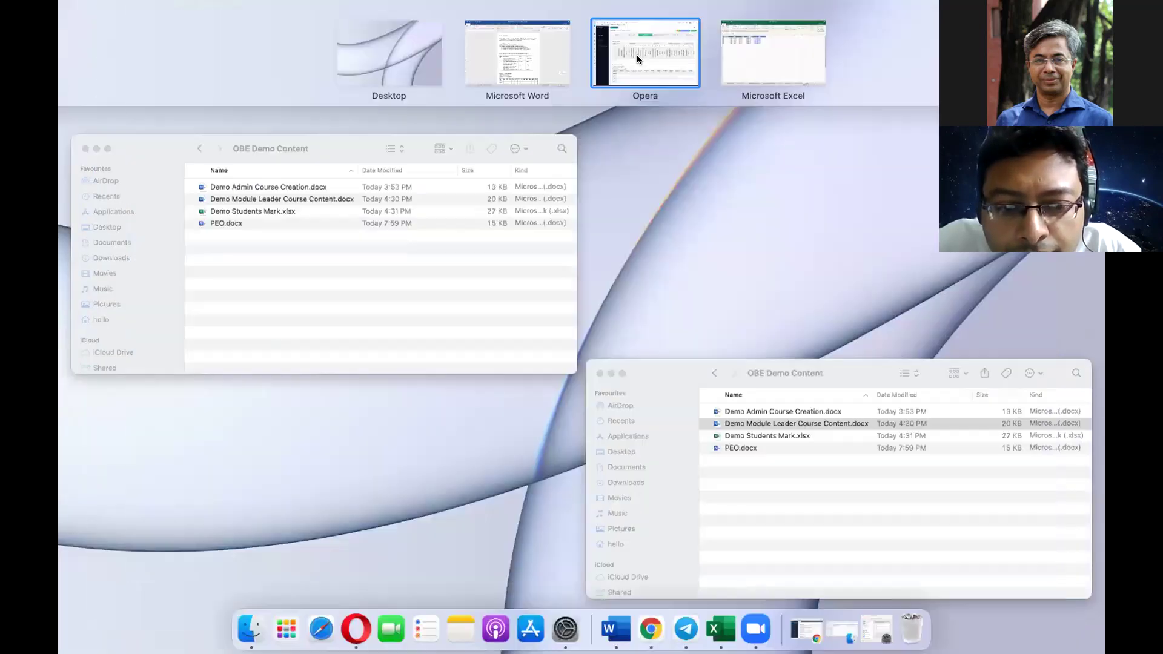
{"action": "left_click", "coordinate": [637, 55]}
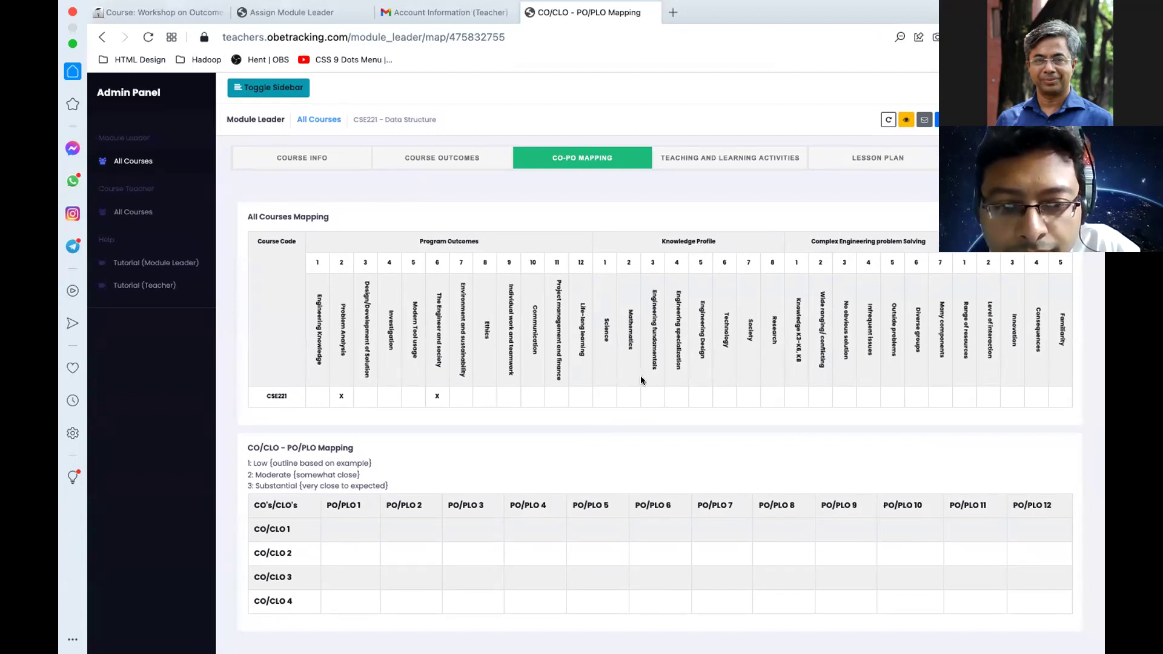
{"action": "key", "text": "ctrl+Left"}
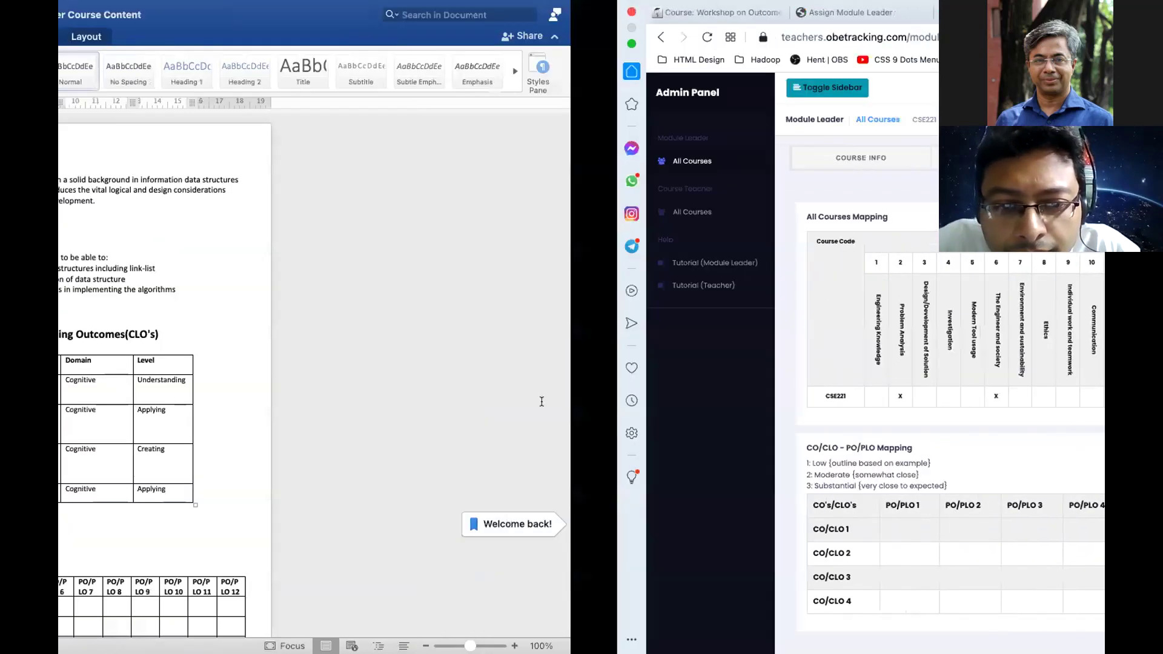
{"action": "scroll", "coordinate": [499, 323], "scroll_direction": "down", "scroll_amount": 10}
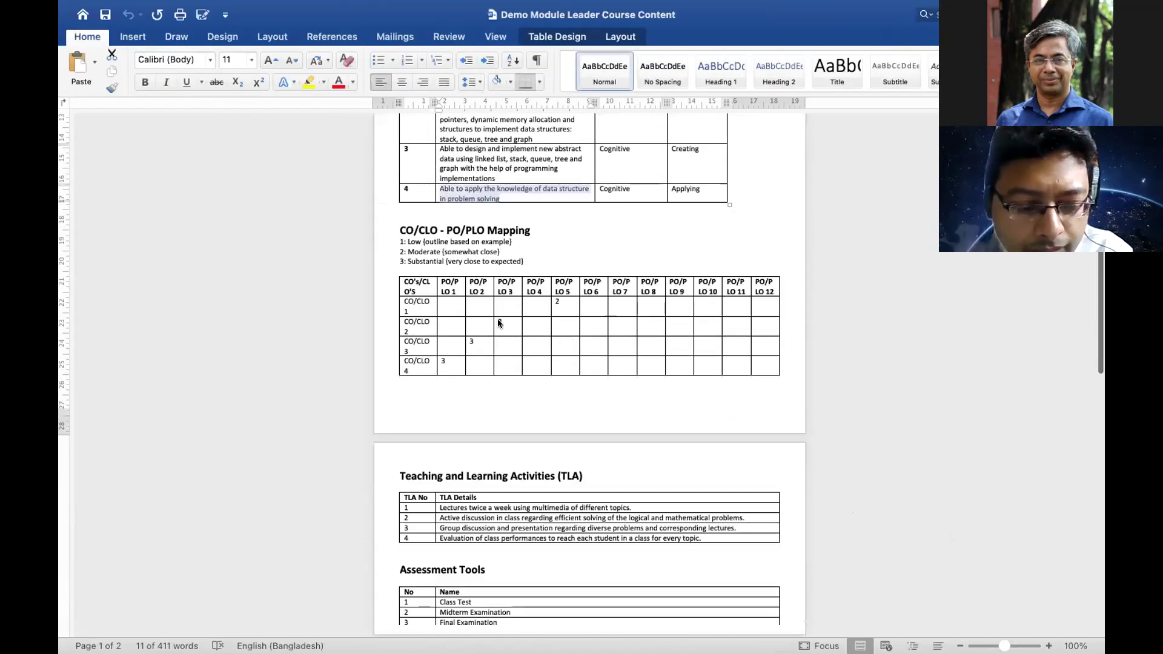
{"action": "scroll", "coordinate": [466, 336], "scroll_direction": "down", "scroll_amount": 1}
{"action": "key", "text": "ctrl+Right"}
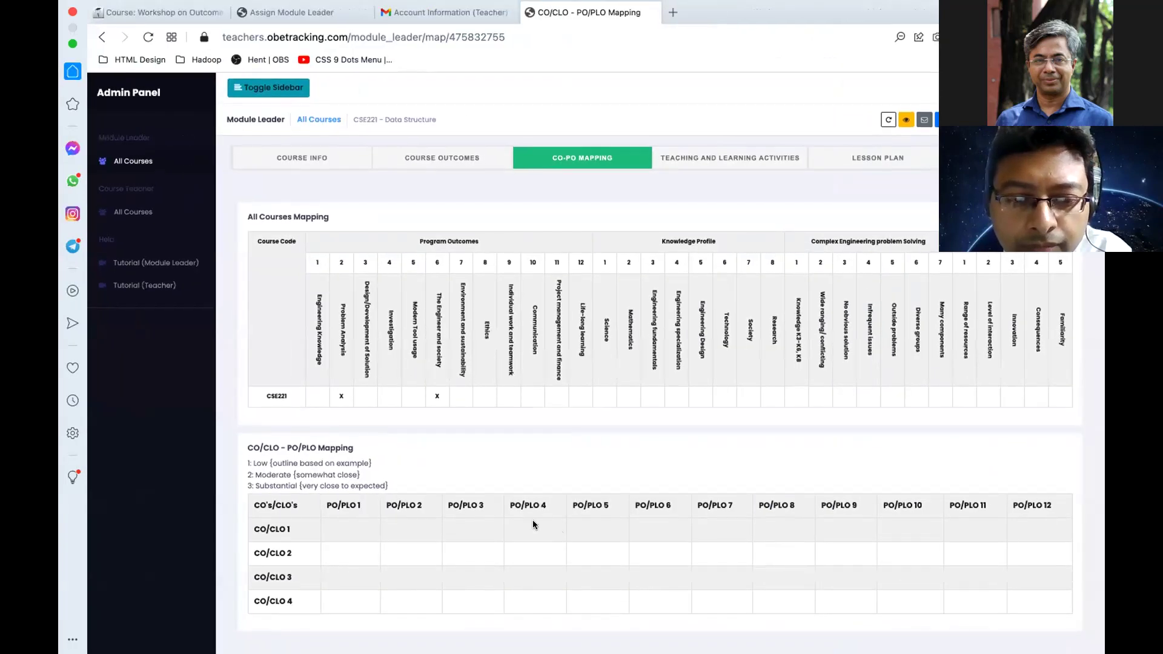
{"action": "left_click", "coordinate": [533, 521]}
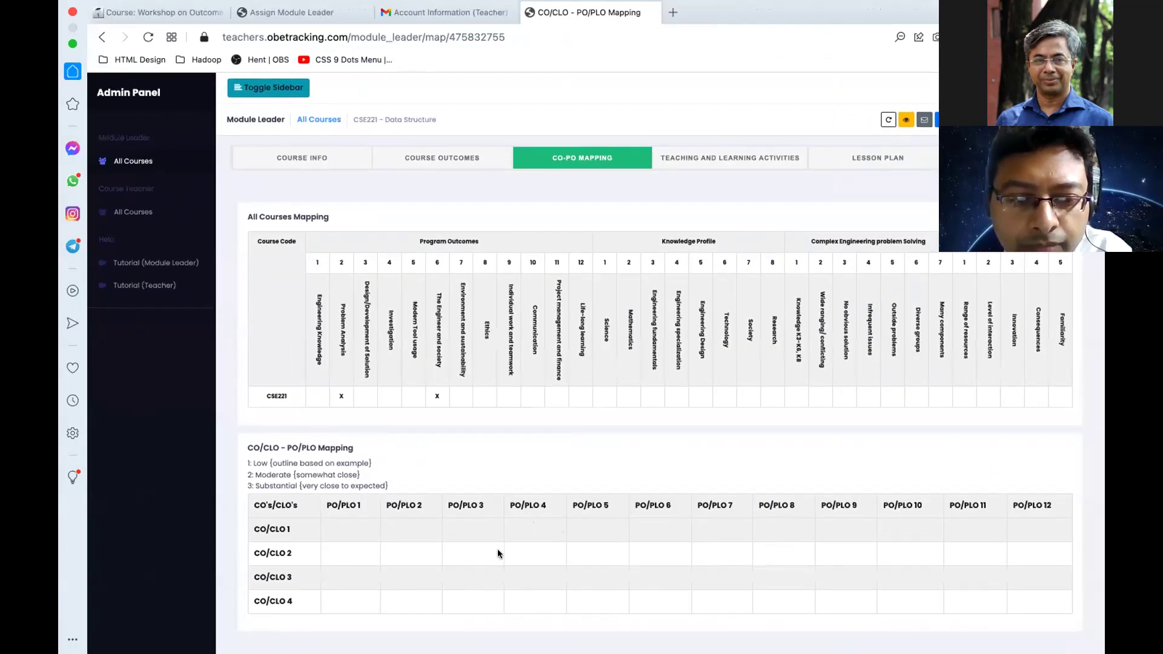
Step: Enter CO-PO levels: CO1→PO5 at 2; CO2→PO3, CO3→PO2, CO4→PO1 at 3
{"action": "type", "text": "2"}
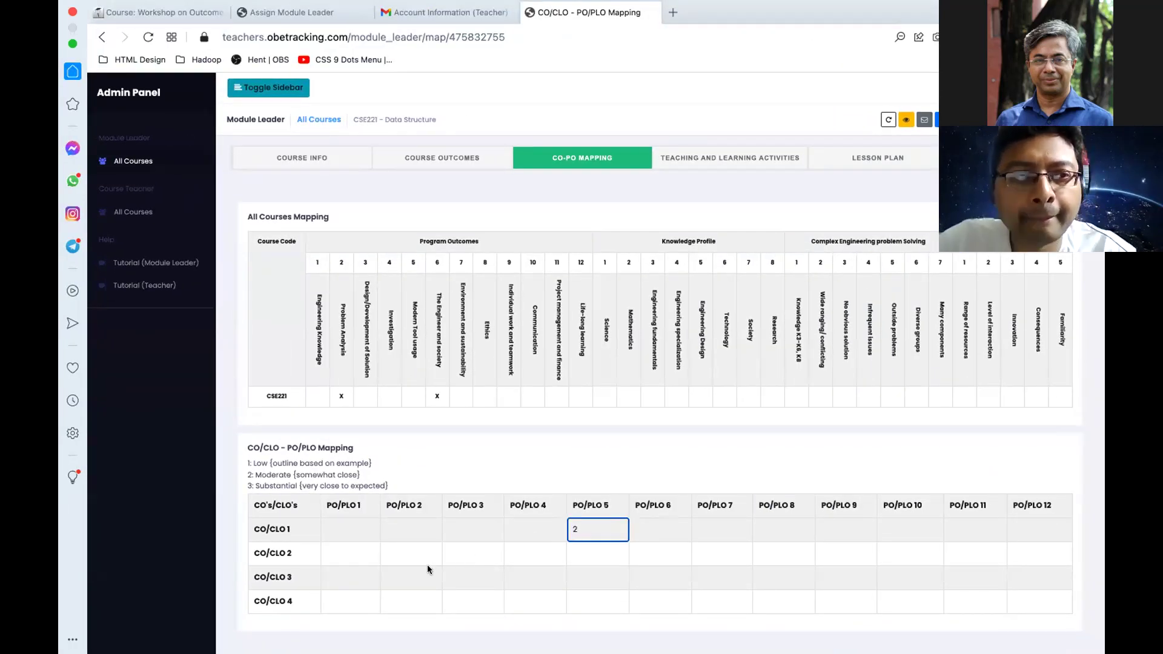
{"action": "left_click", "coordinate": [463, 554]}
{"action": "type", "text": "3"}
{"action": "left_click", "coordinate": [412, 577]}
{"action": "type", "text": "3"}
{"action": "left_click", "coordinate": [350, 600]}
{"action": "type", "text": "3"}
{"action": "left_click", "coordinate": [572, 433]}
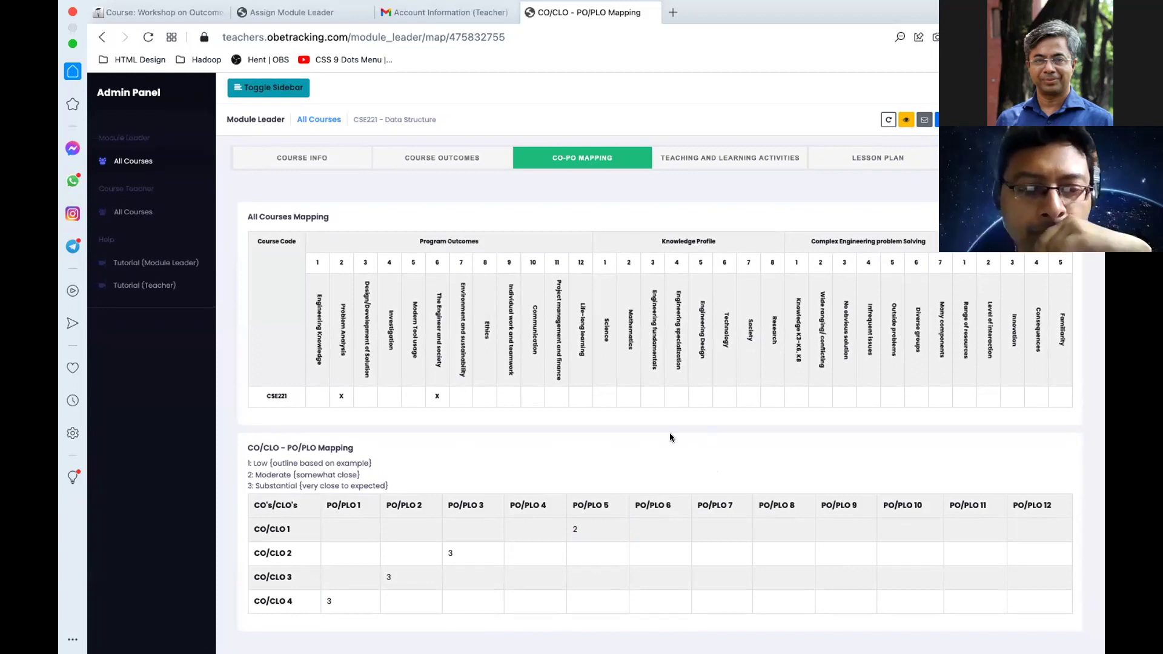
{"action": "left_click", "coordinate": [736, 156]}
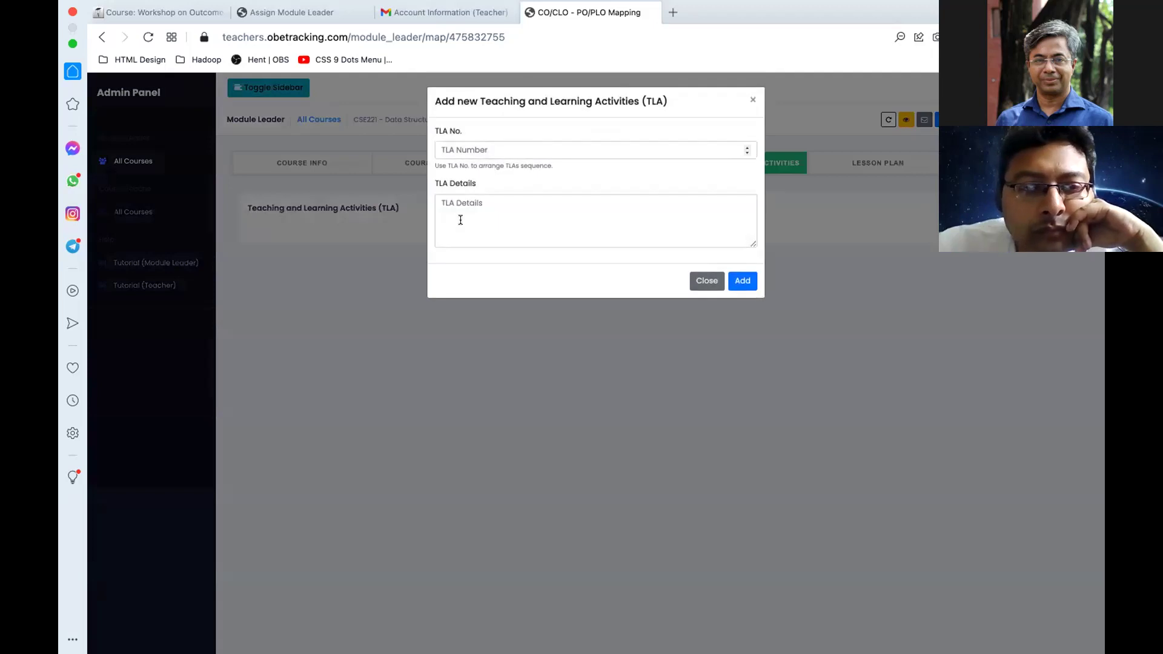
Step: Add TLA 1, 'Lectures twice a week using multimedia of different topics', then go to Lesson Plan
{"action": "type", "text": "1"}
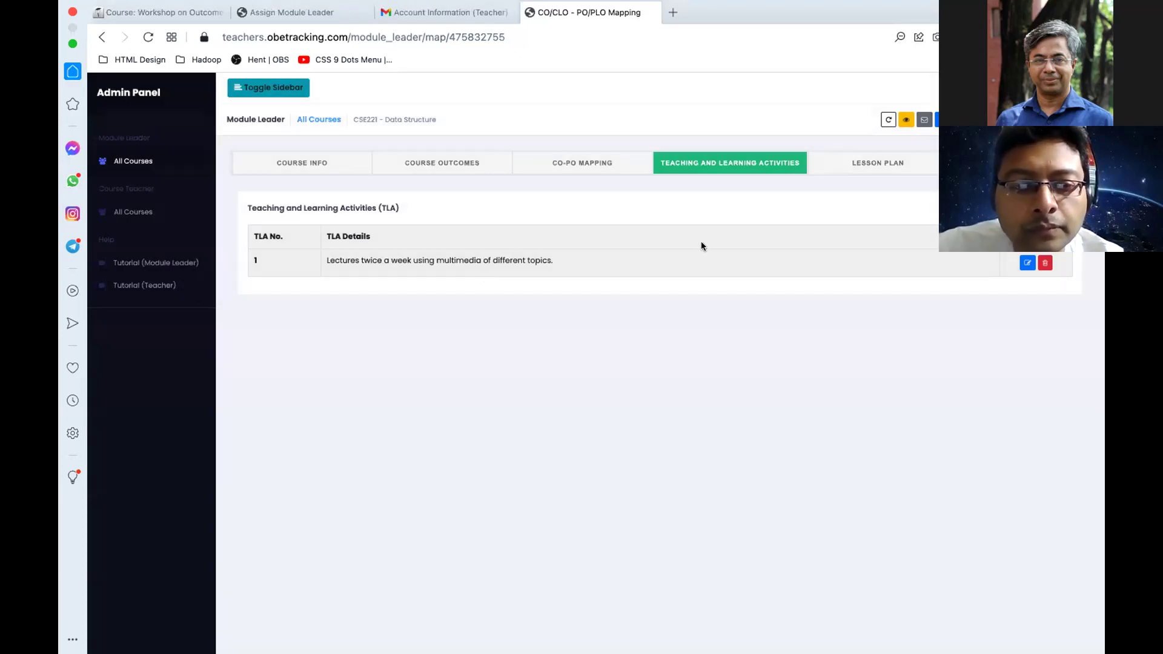
{"action": "left_click", "coordinate": [865, 161]}
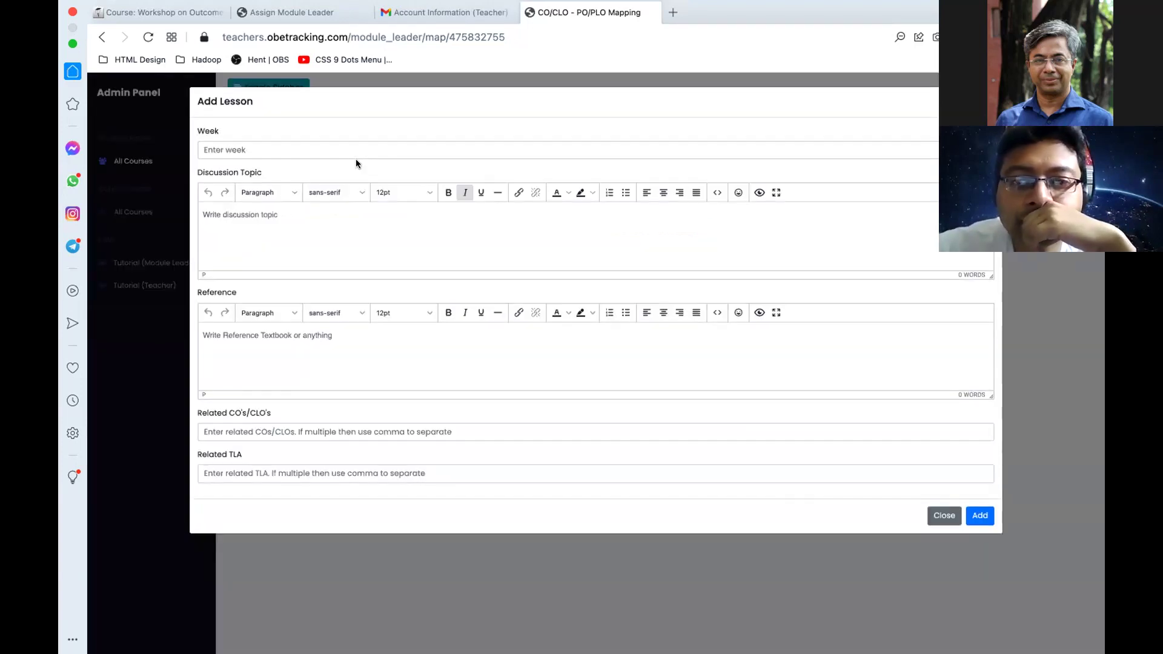
Step: Start a Week 1 lesson entry and enter its discussion topic as a numbered list
{"action": "left_click", "coordinate": [296, 148]}
{"action": "type", "text": "1"}
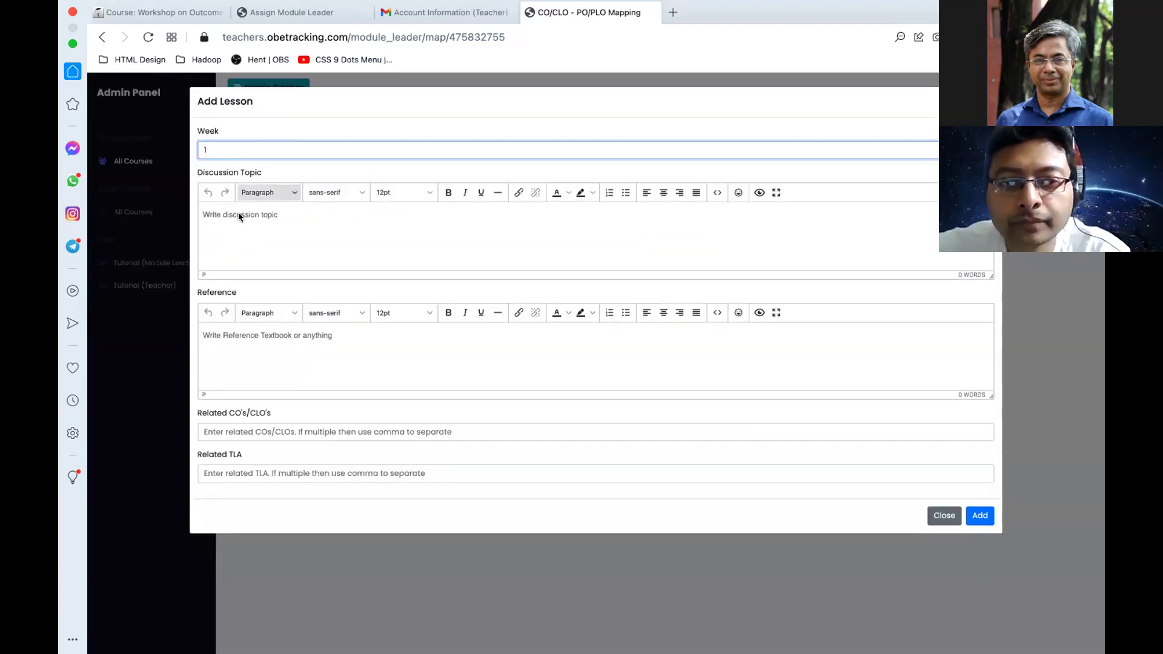
{"action": "left_click", "coordinate": [262, 220]}
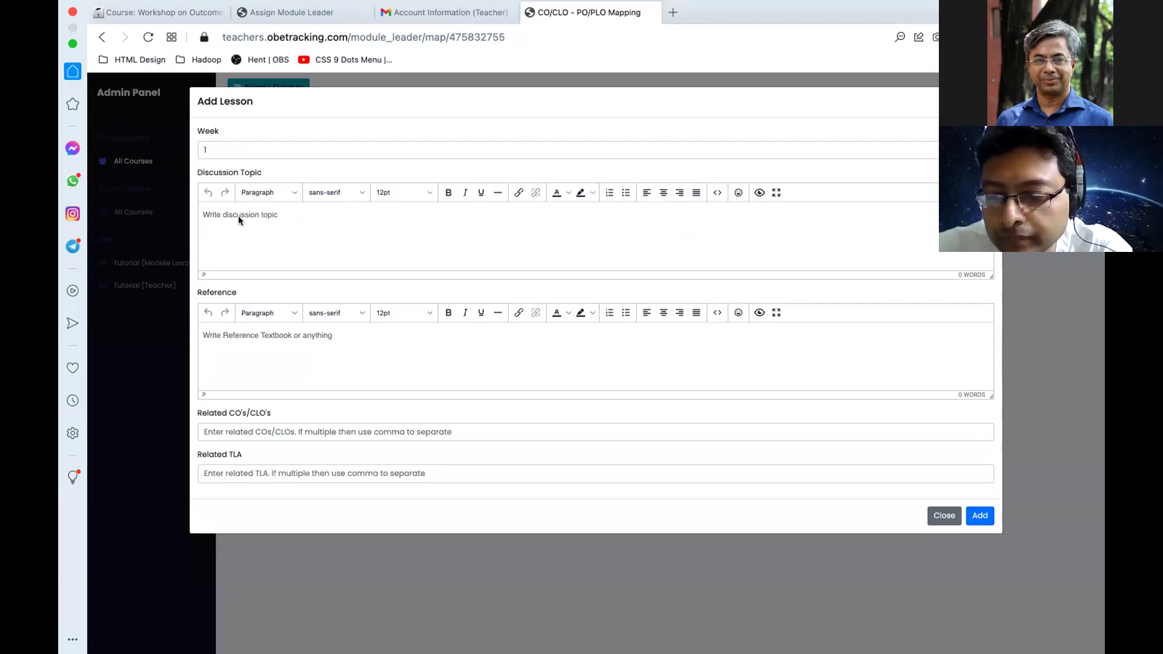
{"action": "type", "text": "a"}
{"action": "key", "text": "BackSpace"}
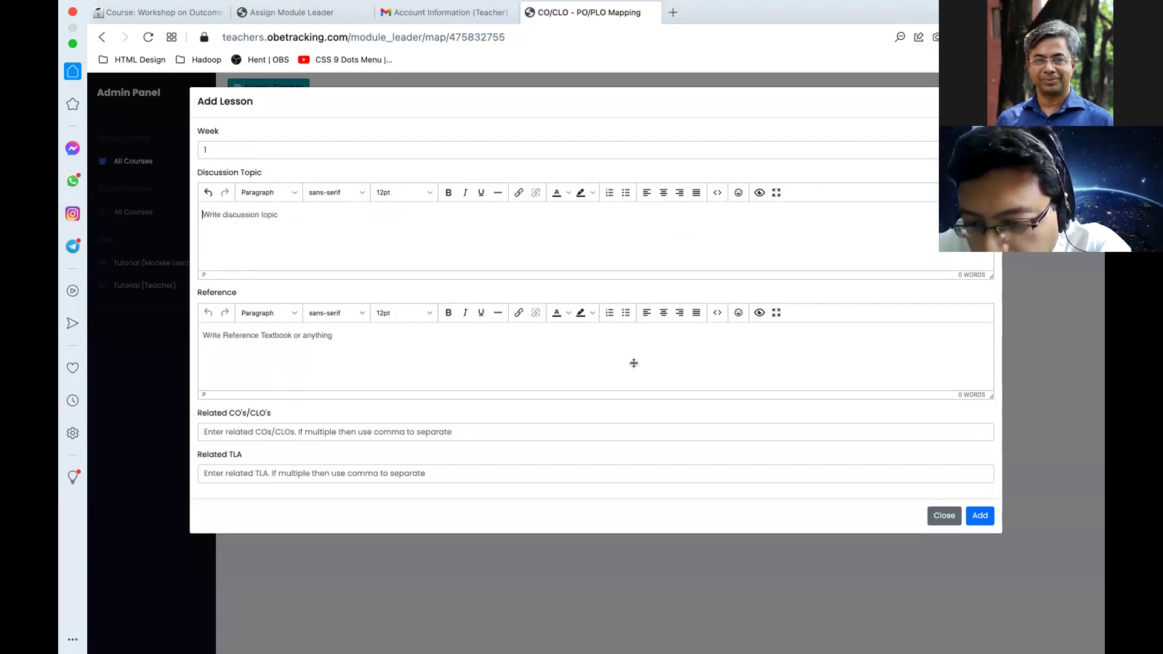
{"action": "key", "text": "super+Tab"}
{"action": "scroll", "coordinate": [370, 232], "scroll_direction": "down", "scroll_amount": 8}
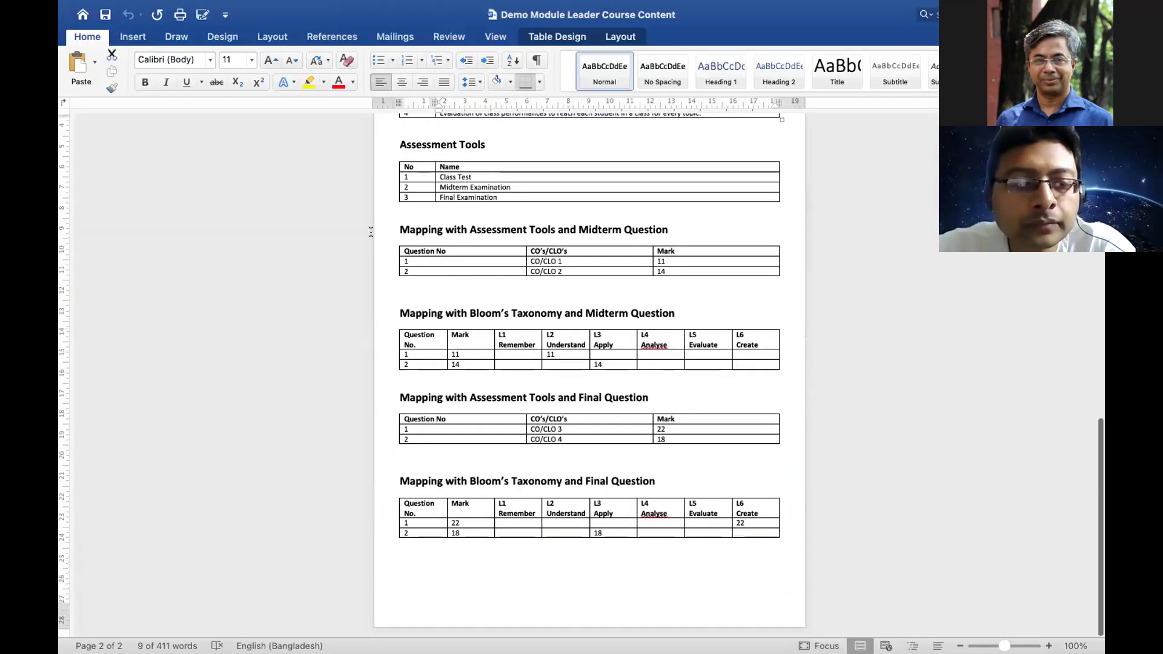
{"action": "key", "text": "super+Tab"}
{"action": "type", "text": "ad"}
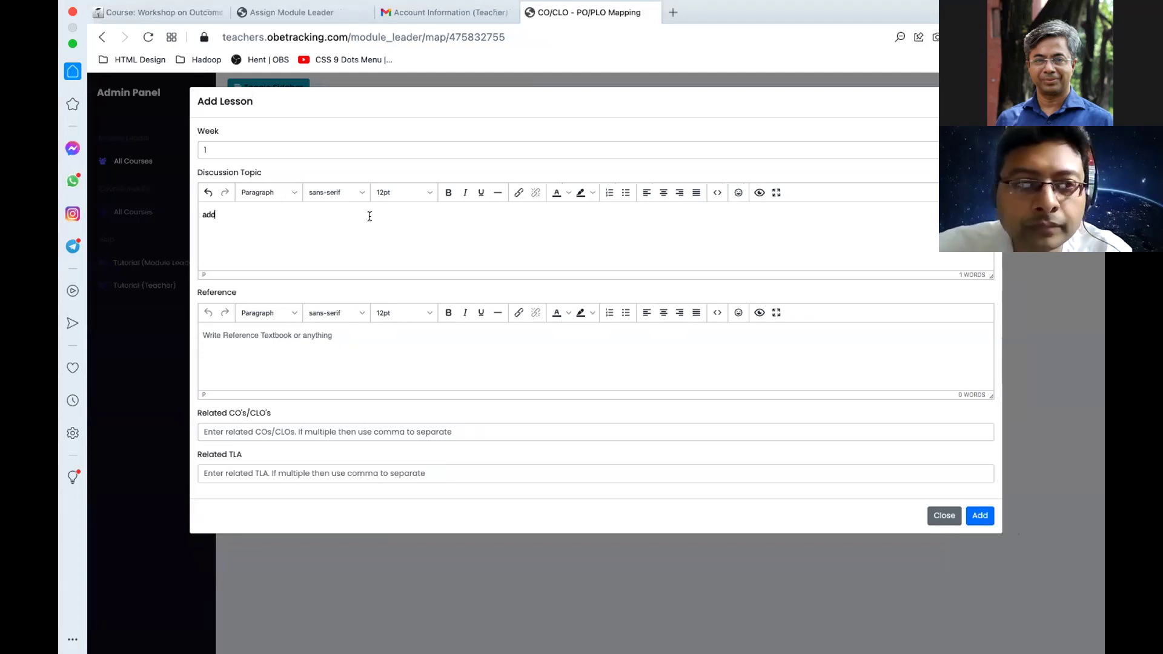
{"action": "left_click", "coordinate": [608, 193]}
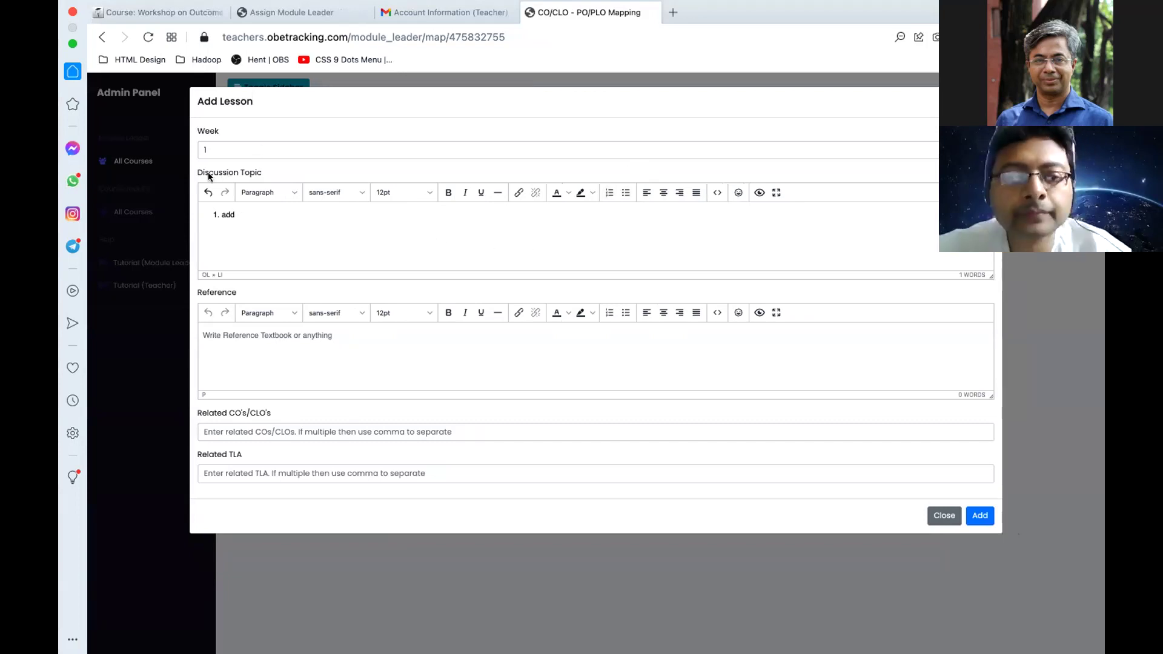
Step: Fill in the reference, CO/CLO 1 and TLA 2, and save the Week 1 lesson
{"action": "left_click", "coordinate": [223, 343]}
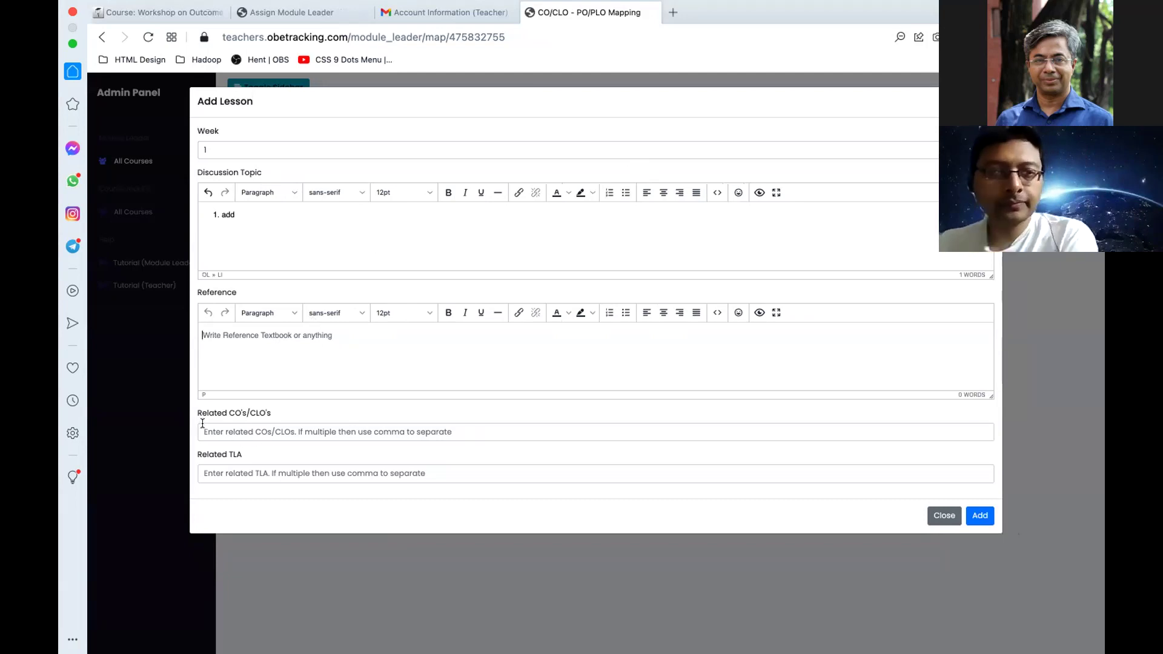
{"action": "type", "text": "sdf"}
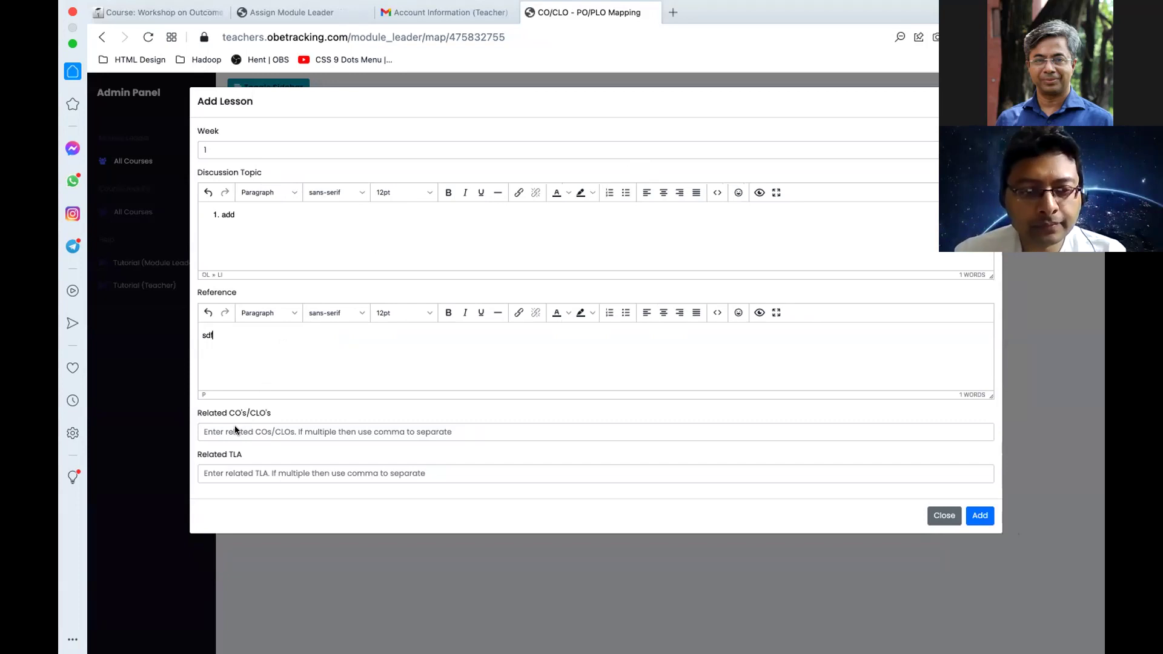
{"action": "left_click", "coordinate": [236, 430]}
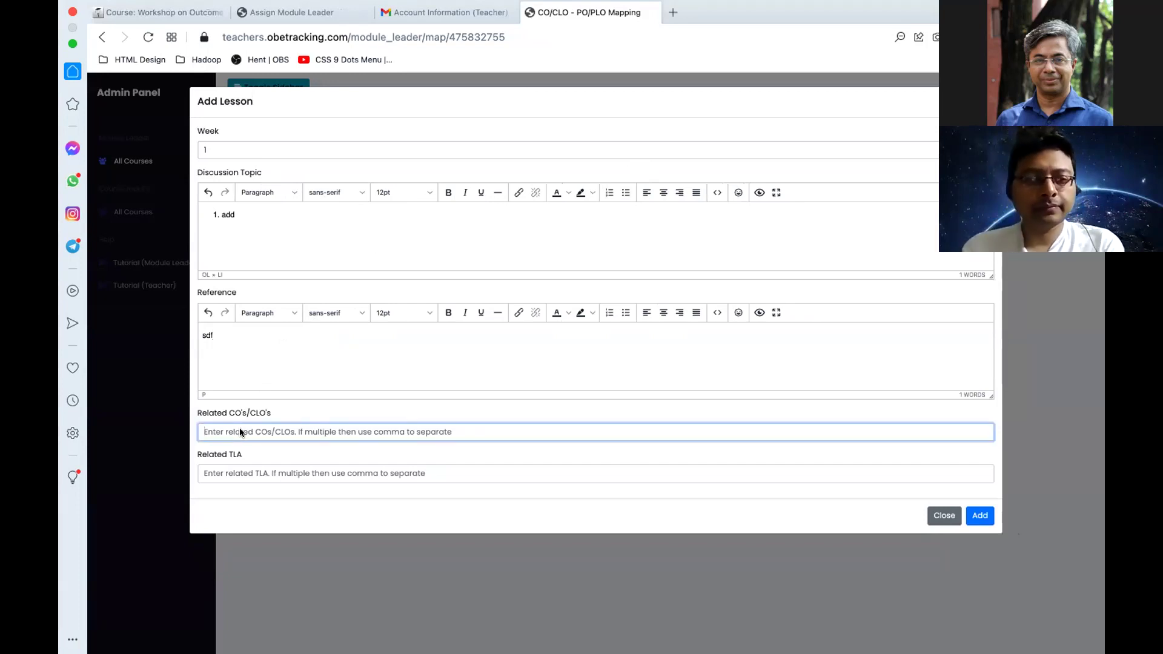
{"action": "type", "text": "1"}
{"action": "left_click", "coordinate": [235, 471]}
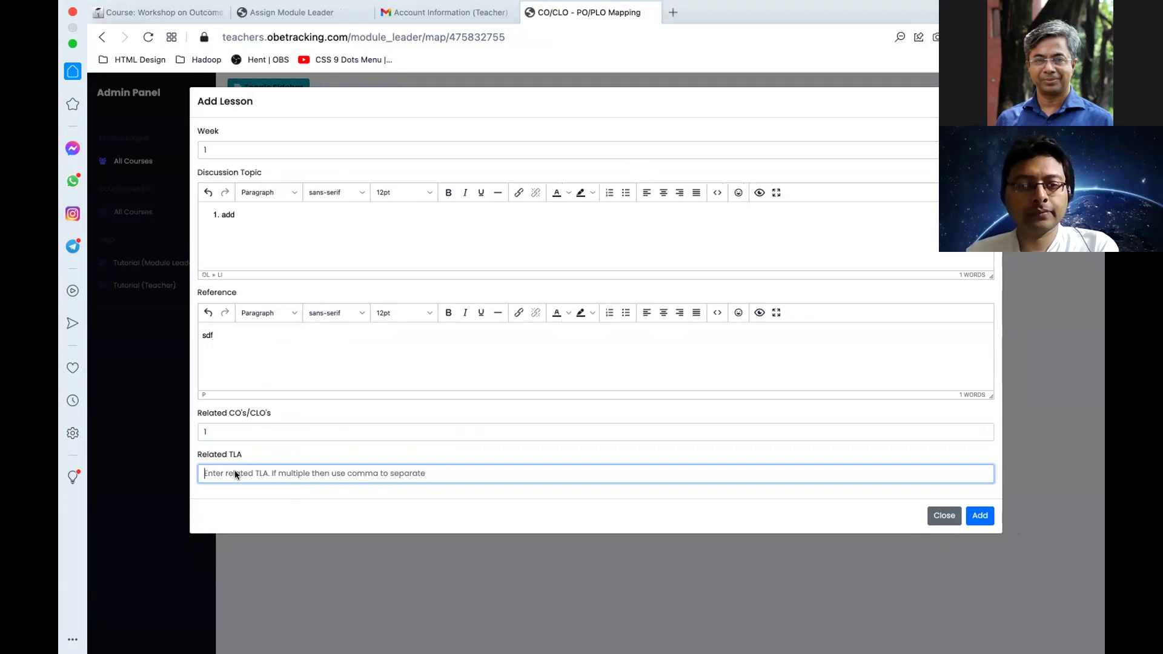
{"action": "type", "text": "2"}
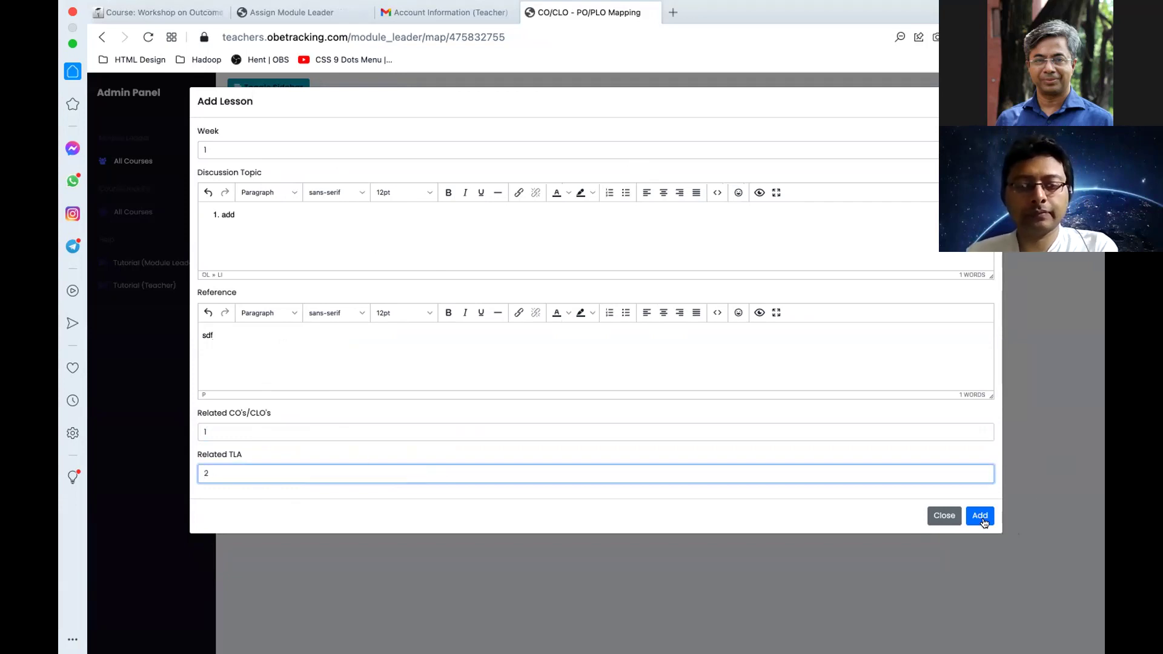
{"action": "left_click", "coordinate": [979, 515]}
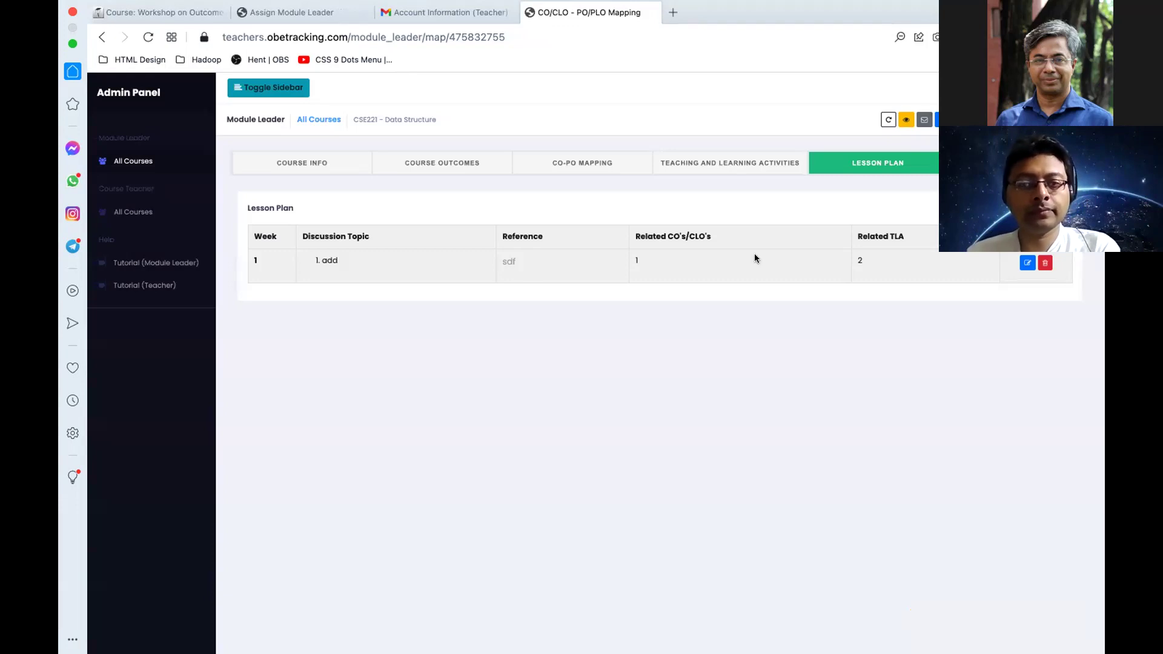
{"action": "left_click", "coordinate": [1017, 162]}
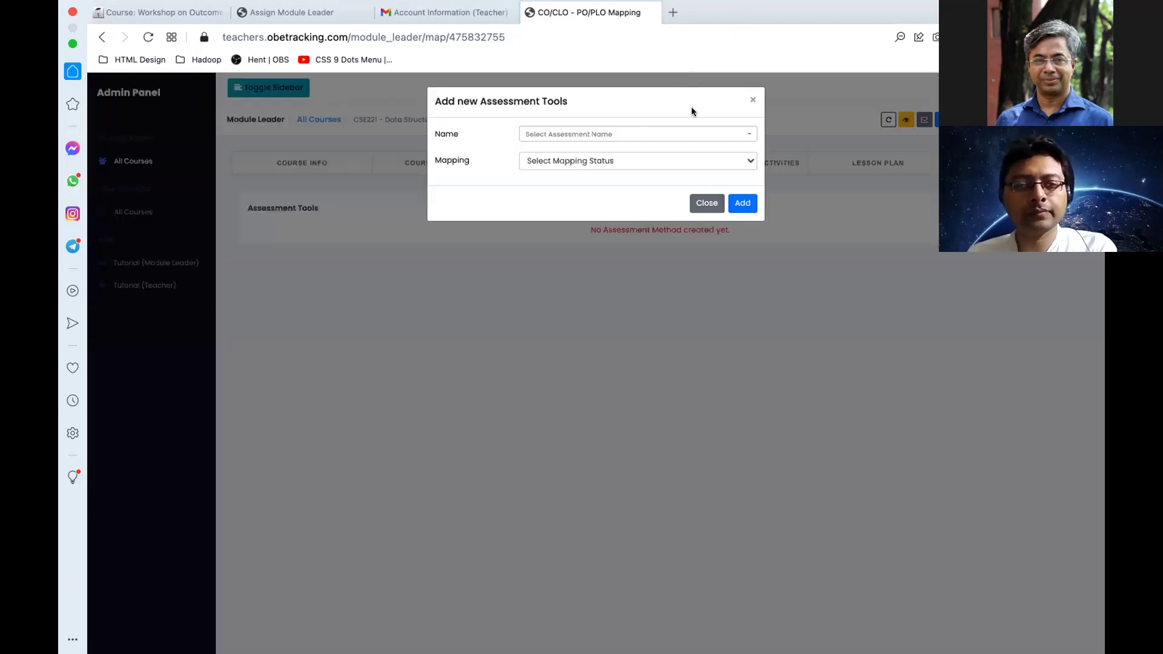
Step: Add Class Test as a CSE221 assessment tool with mapping set to No
{"action": "left_click", "coordinate": [609, 135]}
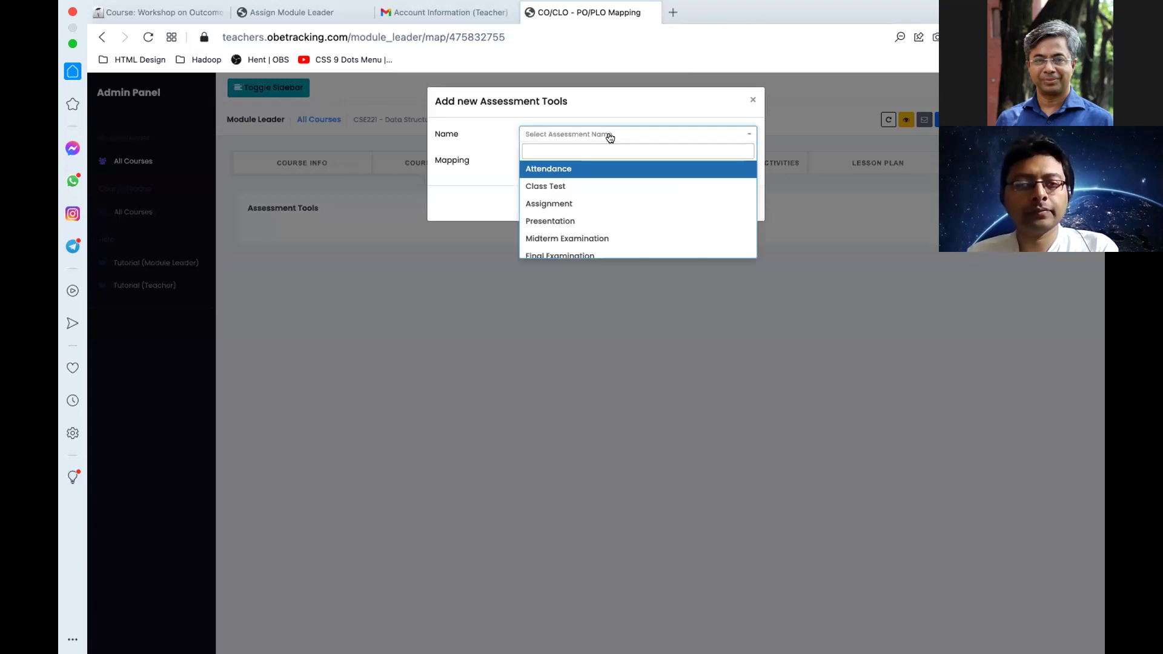
{"action": "scroll", "coordinate": [573, 232], "scroll_direction": "down", "scroll_amount": 1}
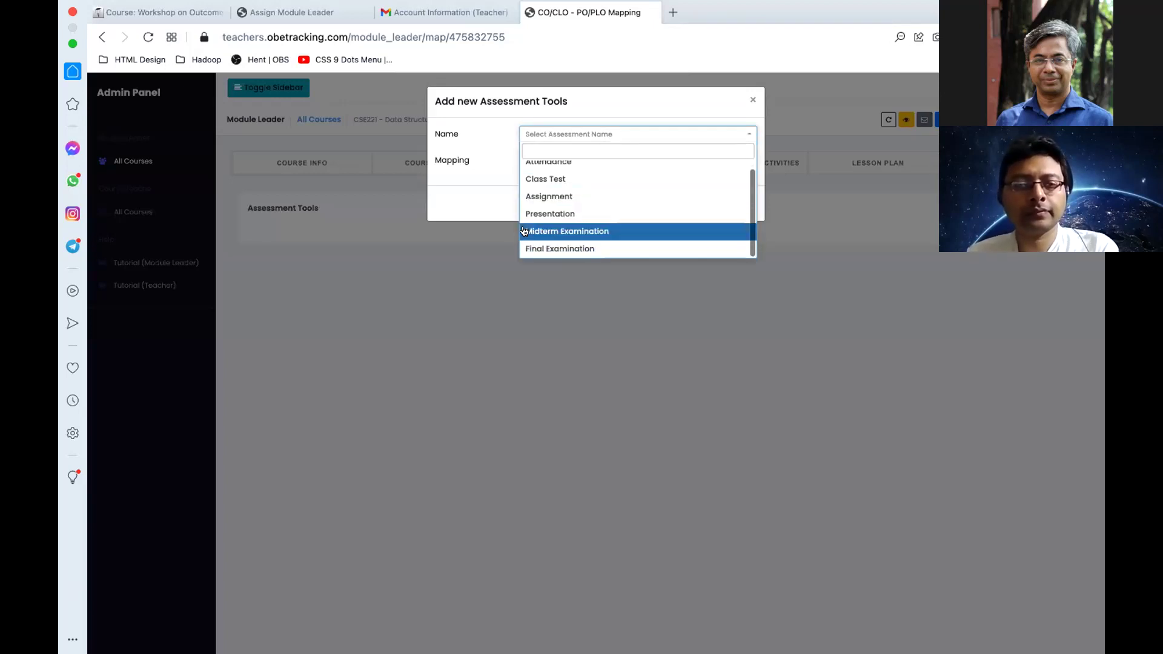
{"action": "left_click", "coordinate": [539, 179]}
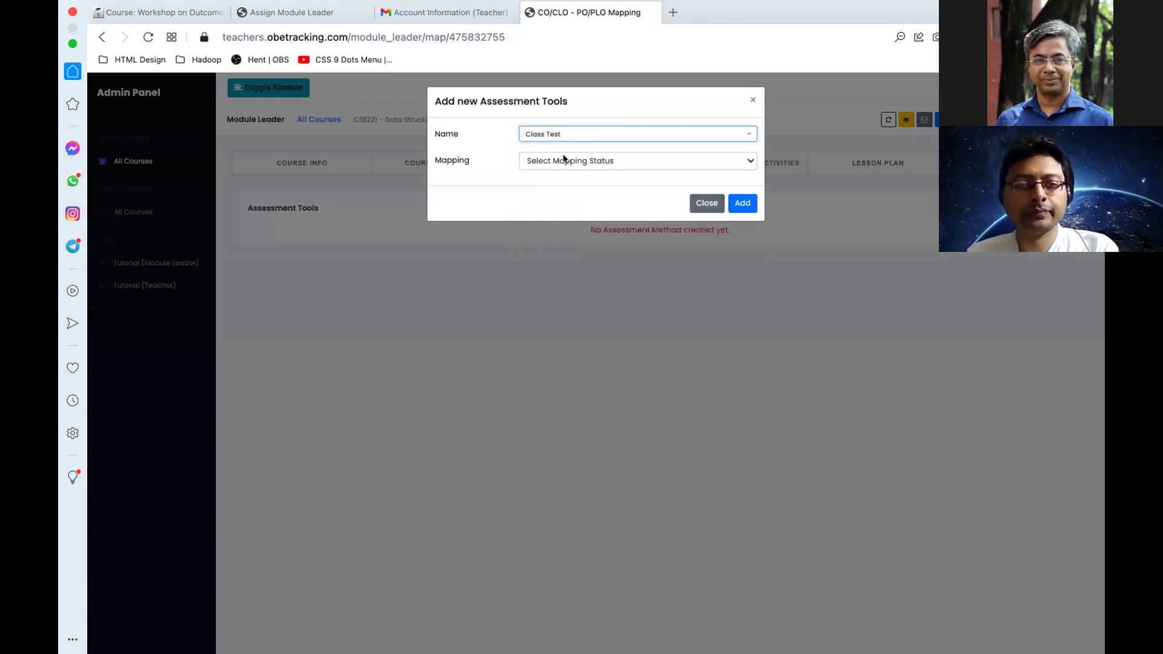
{"action": "left_click", "coordinate": [556, 160]}
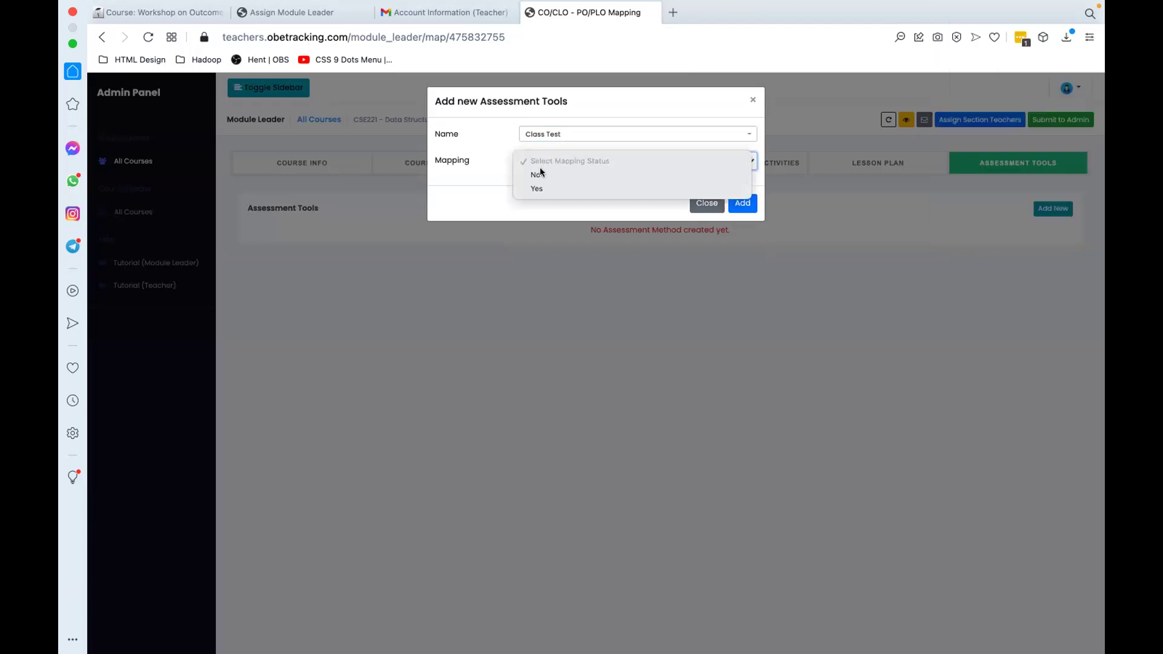
{"action": "left_click", "coordinate": [538, 173]}
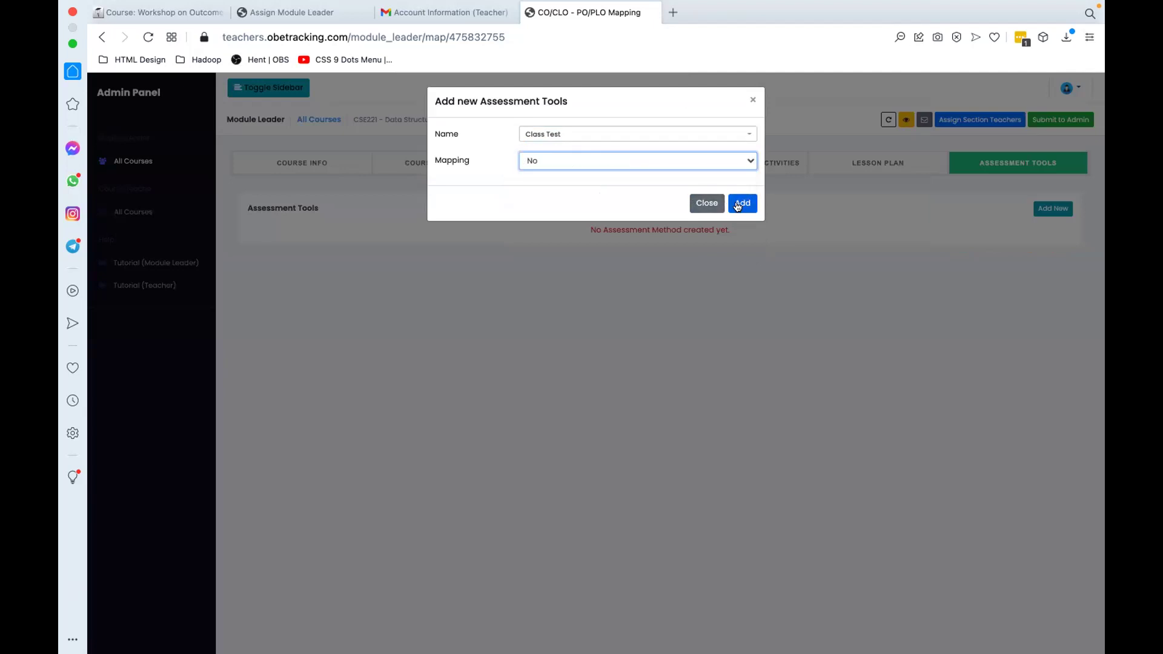
{"action": "left_click", "coordinate": [740, 203]}
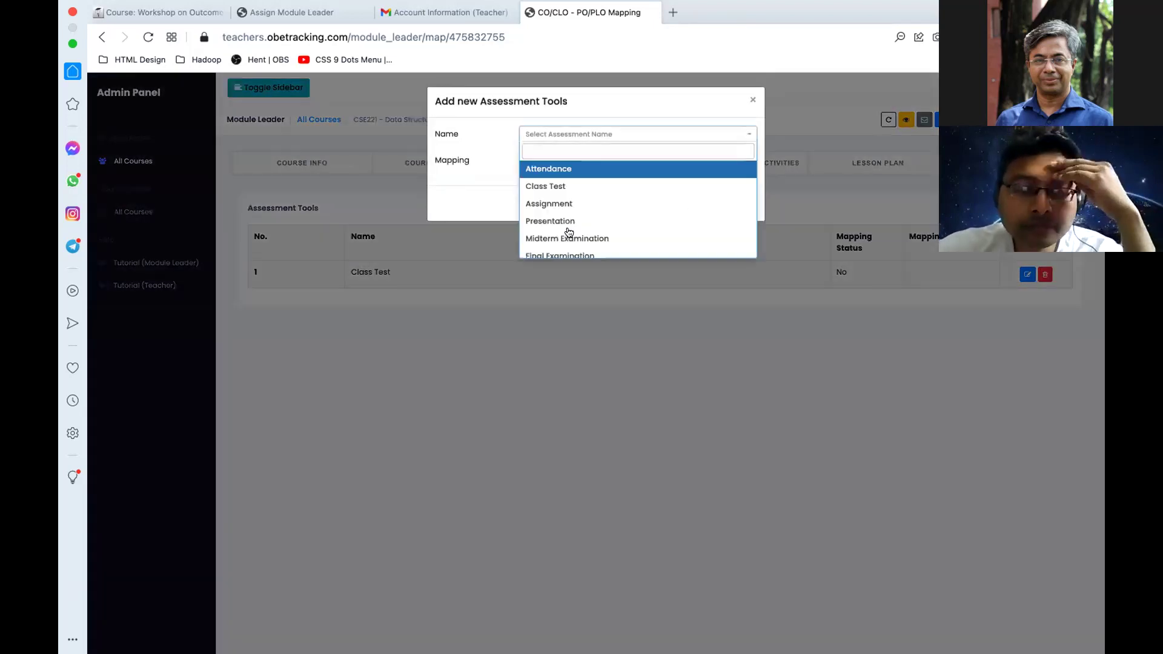
Step: Add Midterm Examination as an assessment tool with mapping set to Yes
{"action": "key", "text": "Down"}
{"action": "key", "text": "Return"}
{"action": "left_click", "coordinate": [562, 160]}
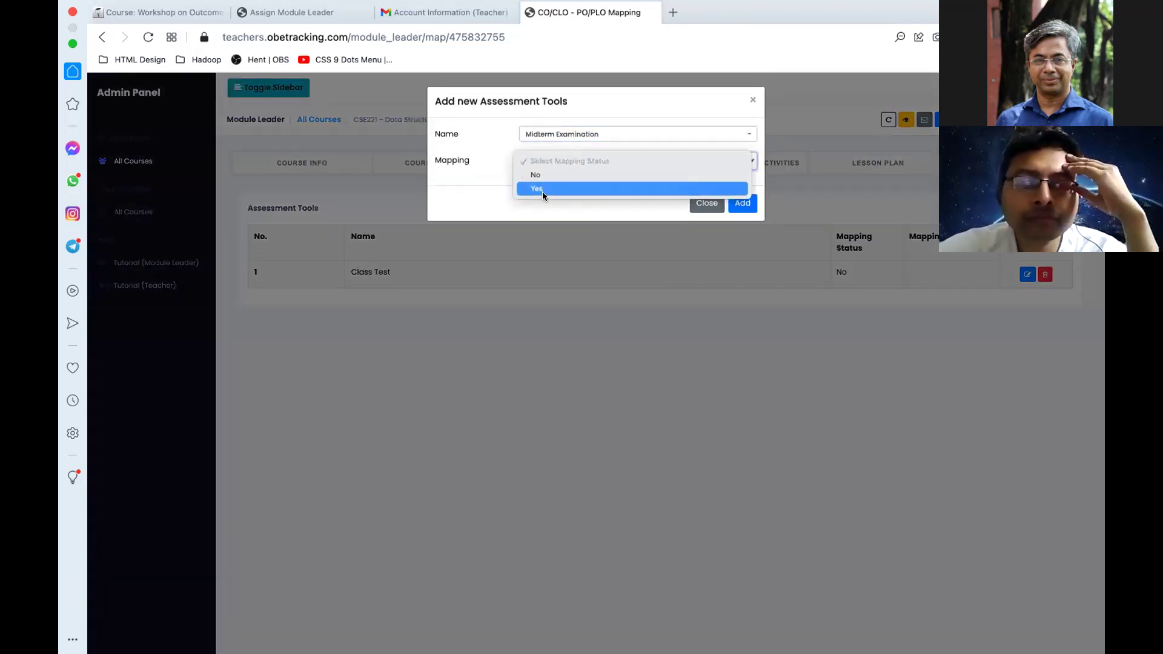
{"action": "left_click", "coordinate": [542, 189]}
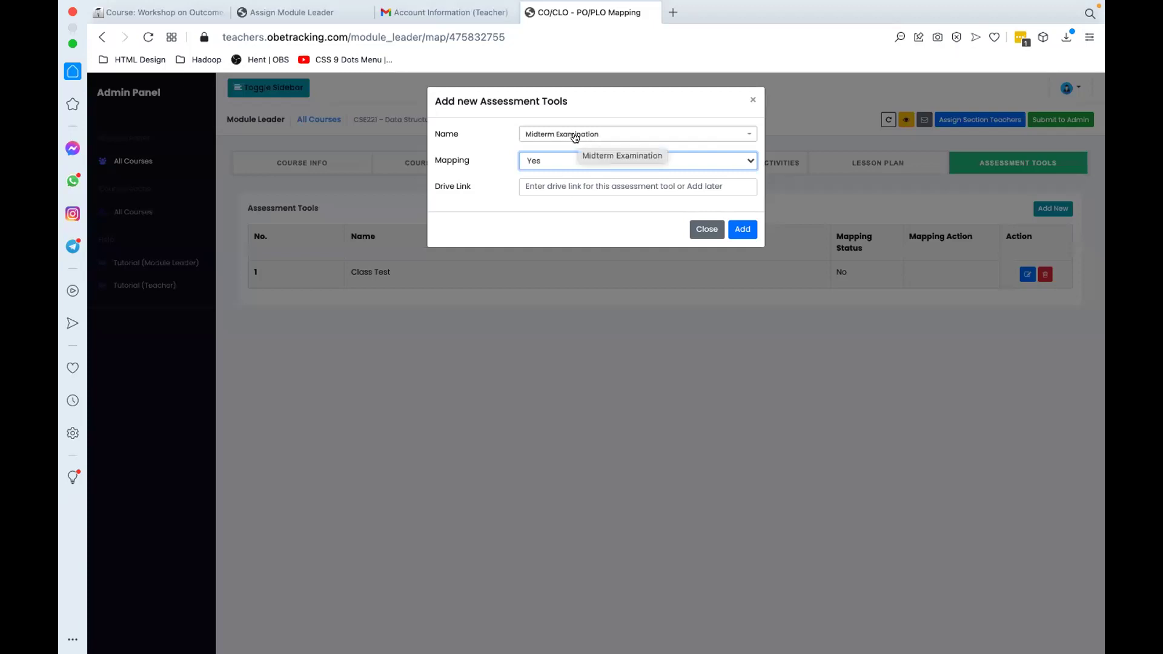
{"action": "left_click", "coordinate": [532, 183]}
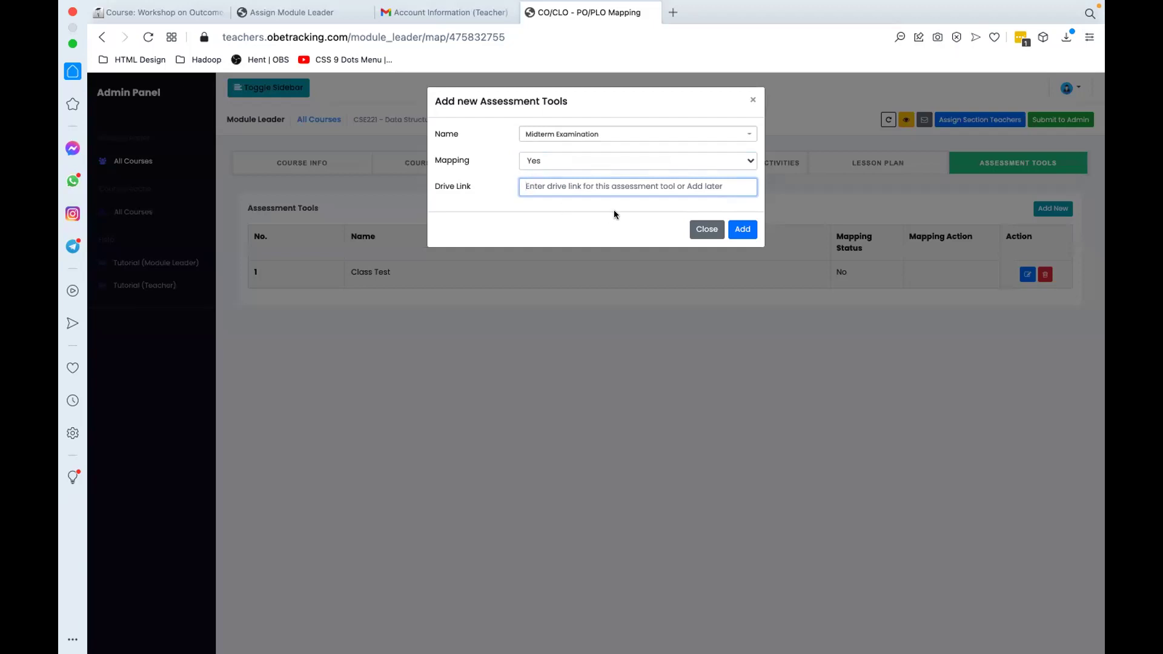
{"action": "left_click", "coordinate": [742, 231]}
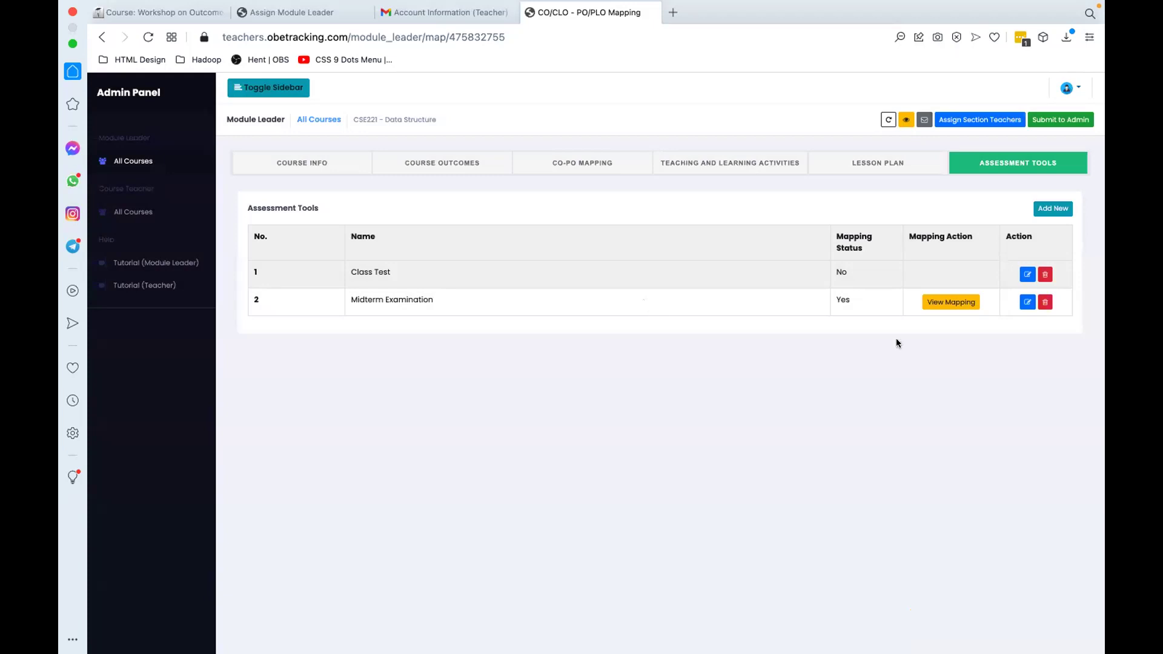
Step: Map midterm question 1 to CO/CLO 1 worth 10 marks
{"action": "left_click", "coordinate": [1026, 302]}
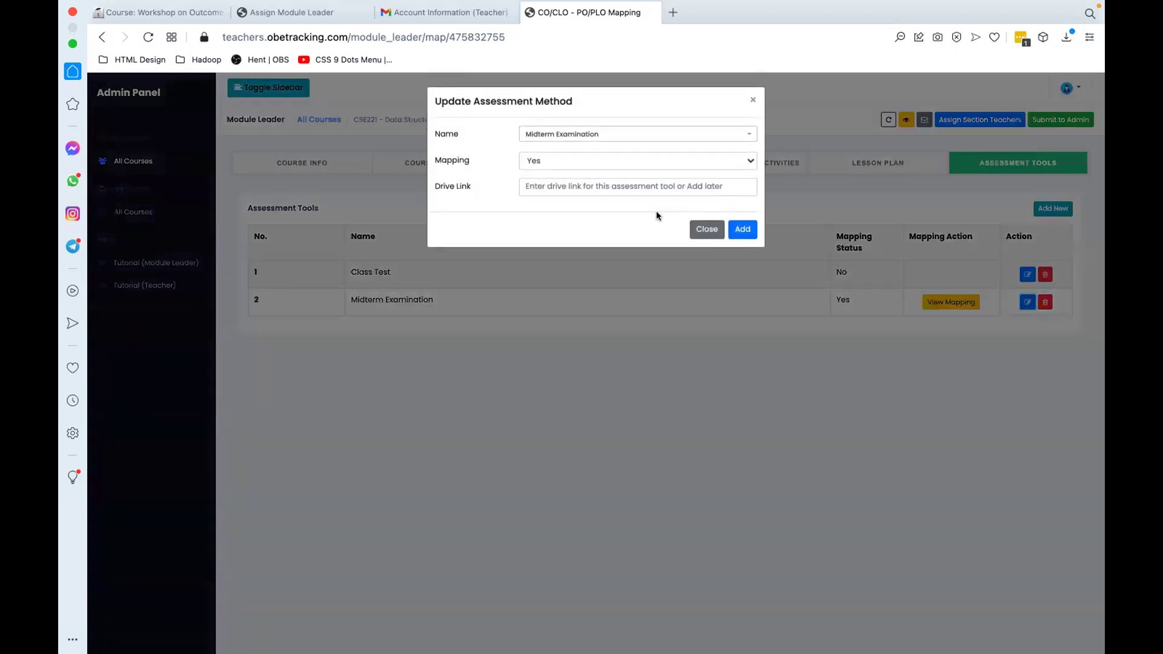
{"action": "left_click", "coordinate": [706, 229]}
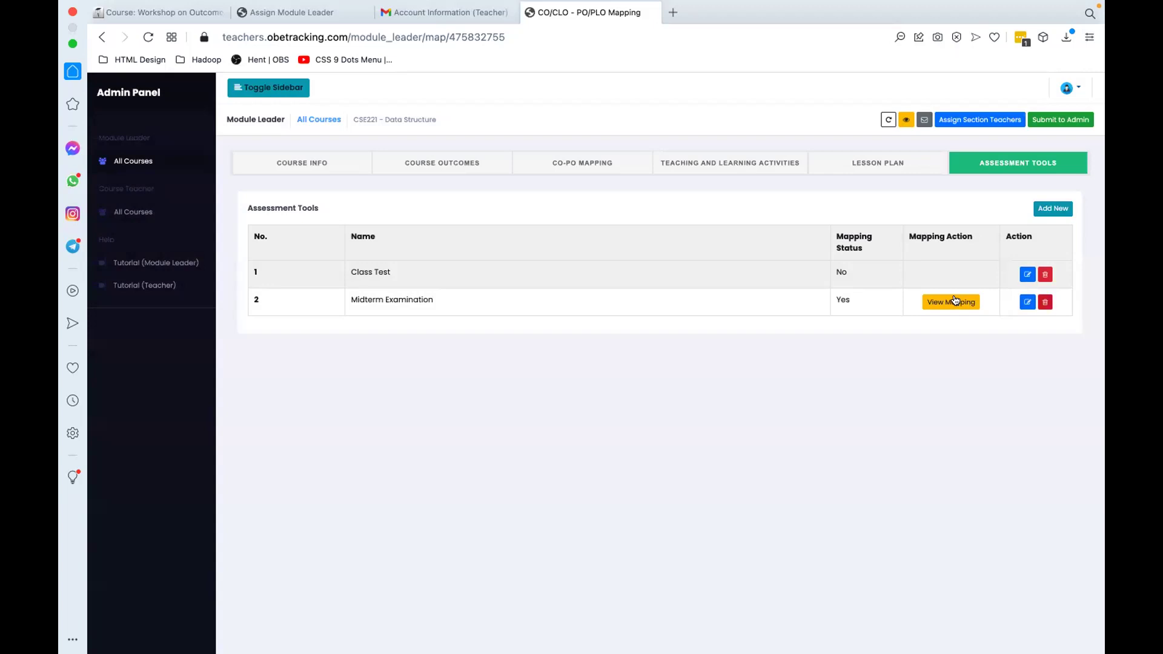
{"action": "left_click", "coordinate": [950, 303]}
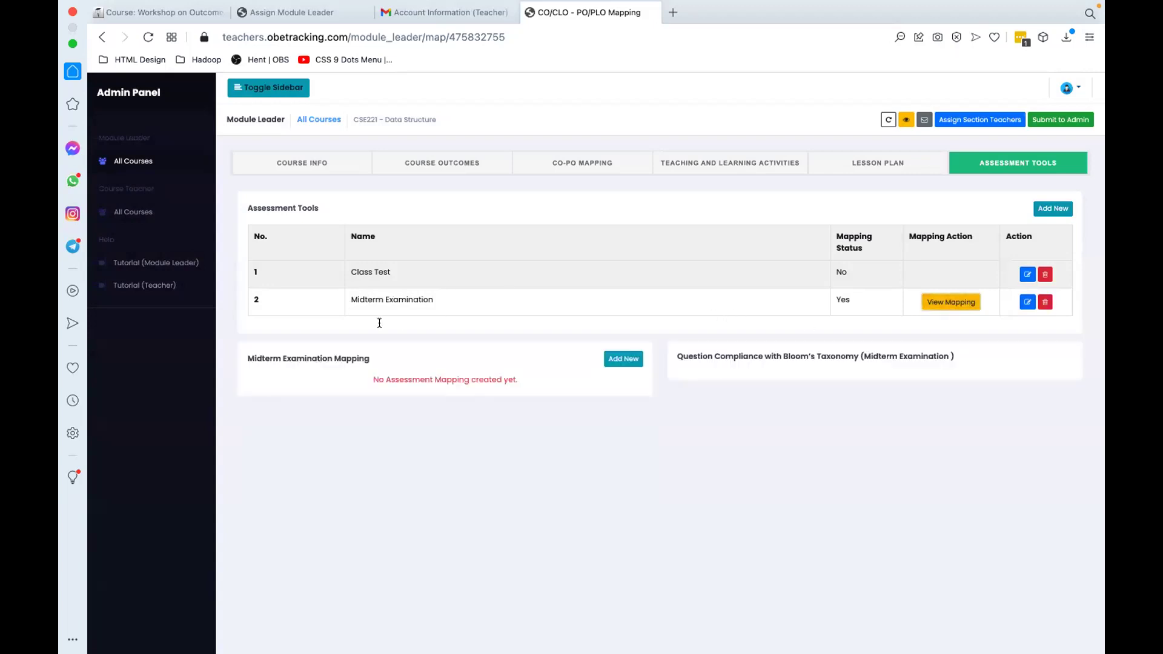
{"action": "left_click", "coordinate": [620, 361]}
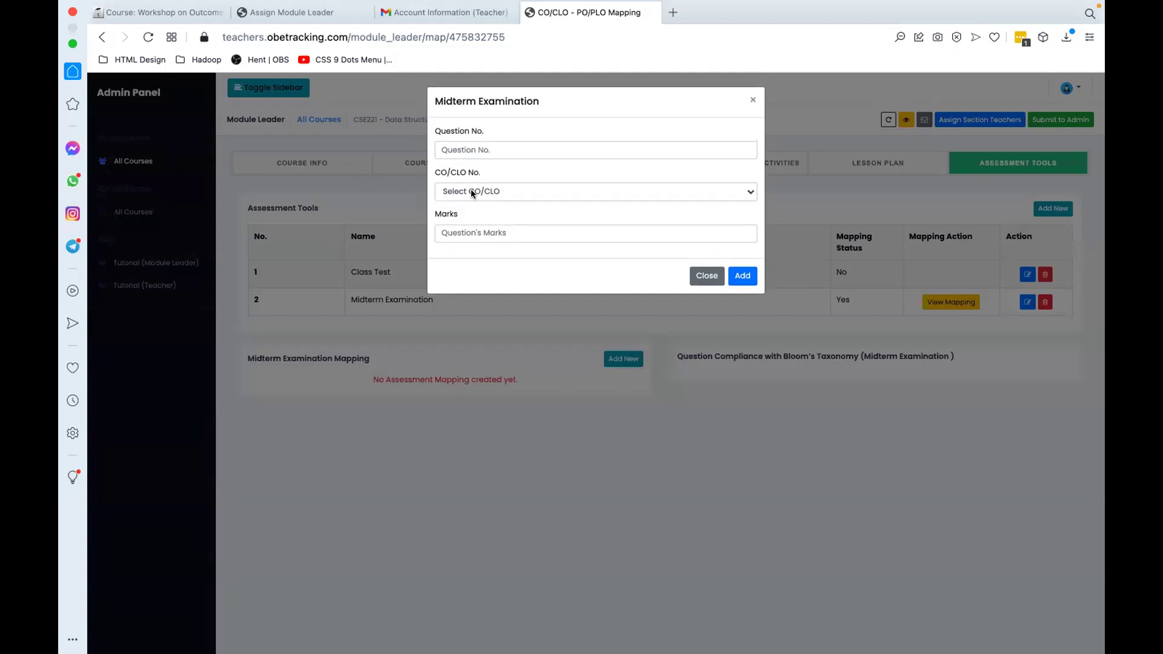
{"action": "left_click", "coordinate": [463, 192]}
{"action": "left_click", "coordinate": [464, 205]}
{"action": "left_click", "coordinate": [466, 230]}
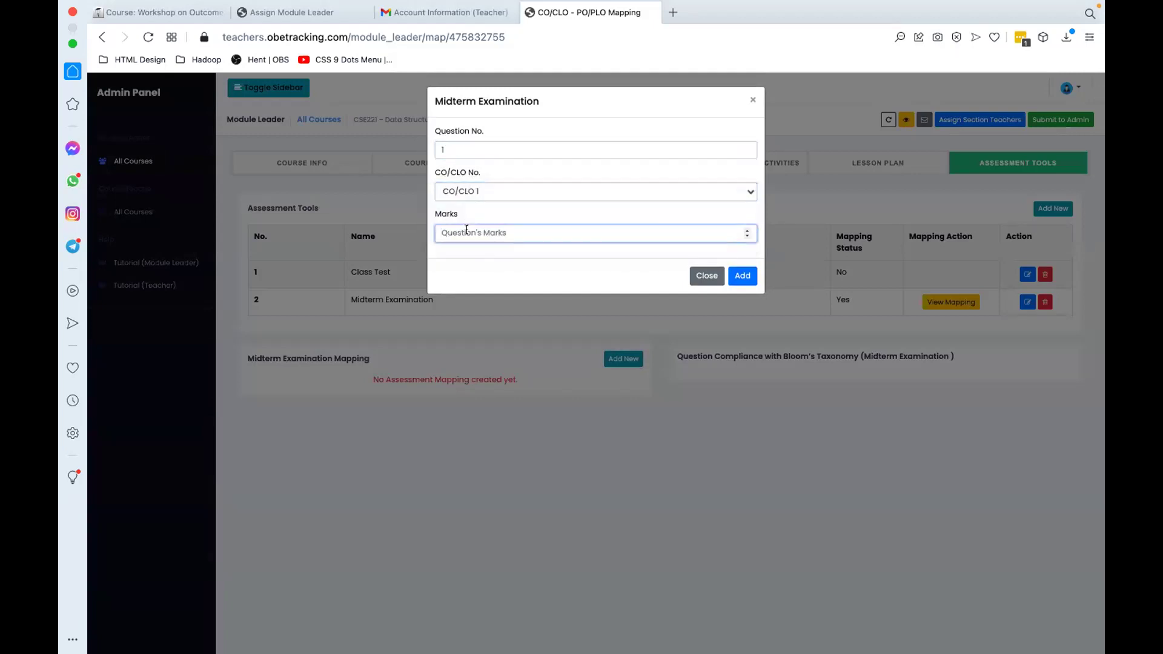
{"action": "type", "text": "10"}
{"action": "left_click", "coordinate": [731, 278]}
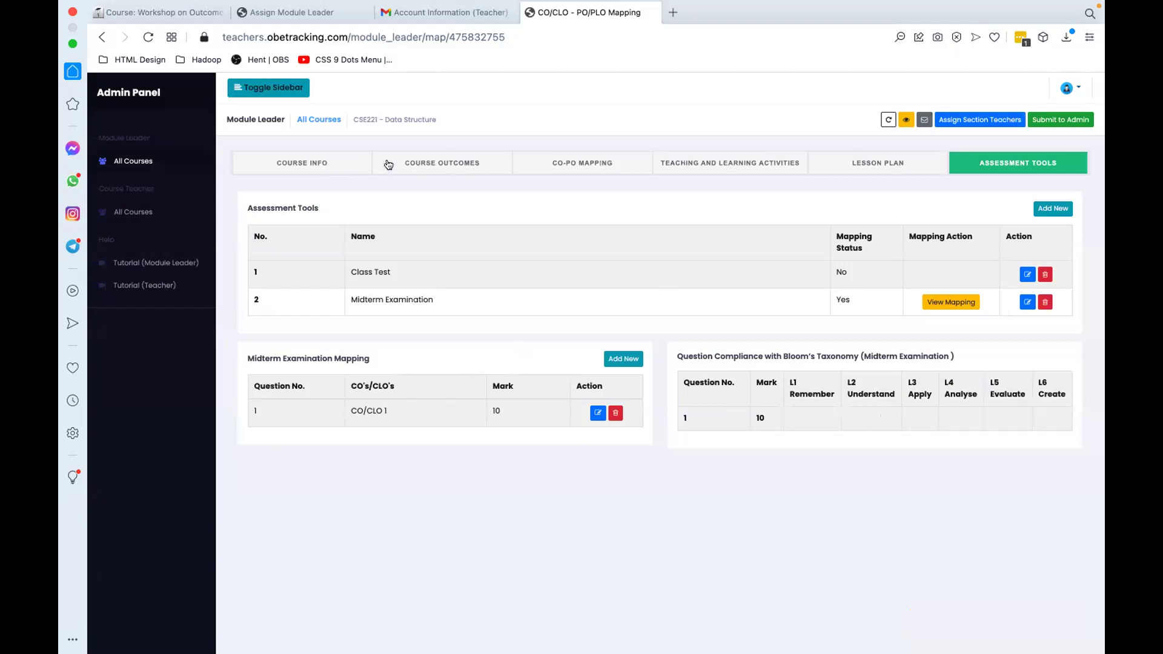
Step: Enter 10 marks under L1 Remember for midterm question 1
{"action": "left_click", "coordinate": [431, 166]}
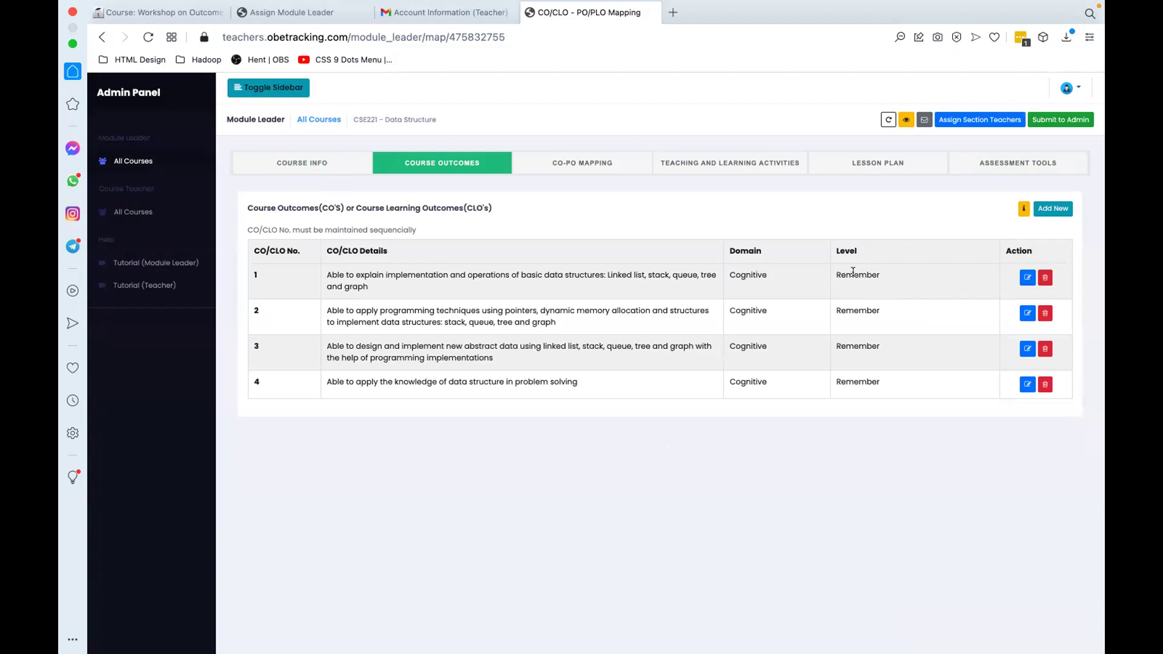
{"action": "left_click", "coordinate": [974, 158]}
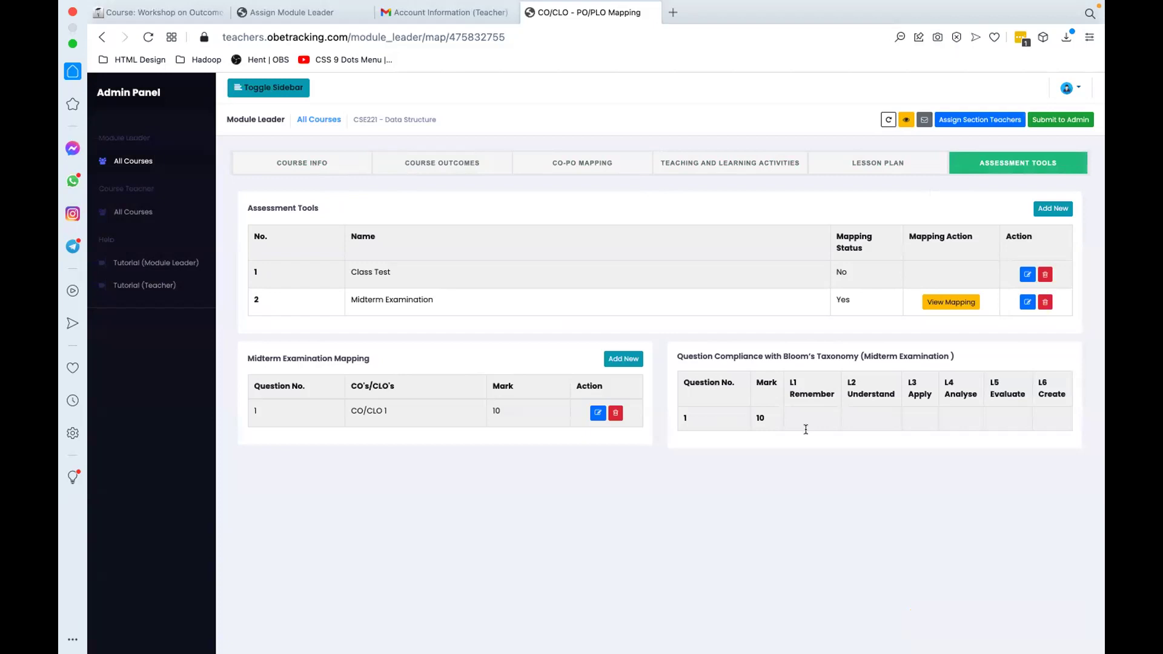
{"action": "left_click", "coordinate": [812, 410]}
{"action": "left_click", "coordinate": [527, 357]}
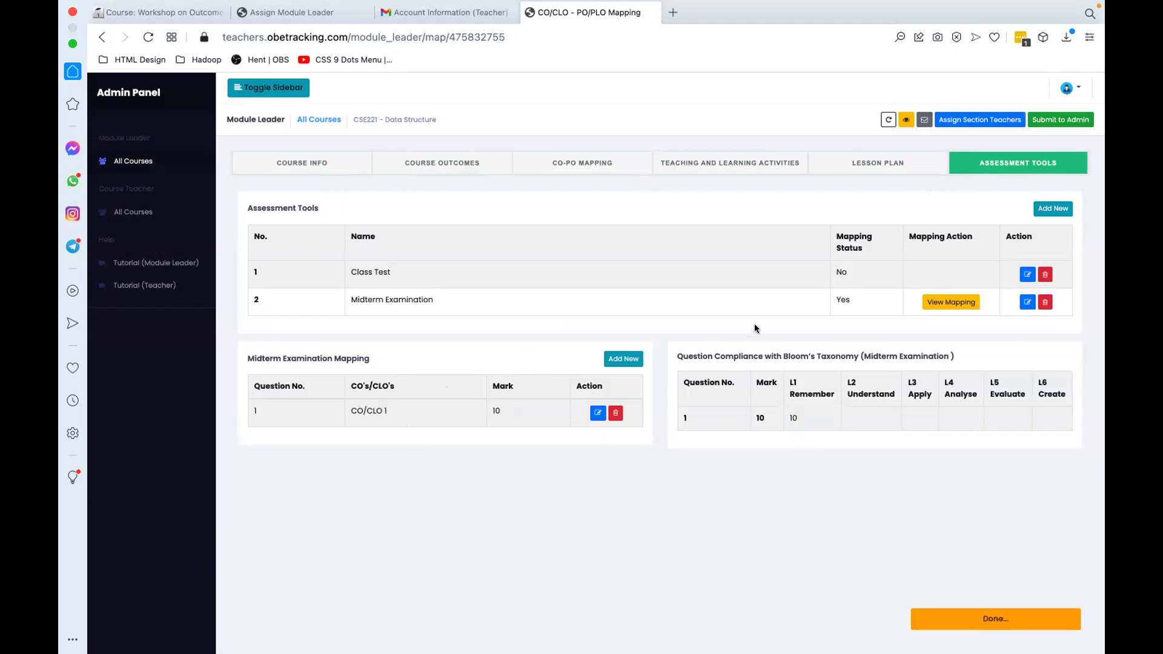
Step: Start midterm question 2 linked to CO/CLO 2, checking marks in the reference Word document
{"action": "left_click", "coordinate": [625, 358]}
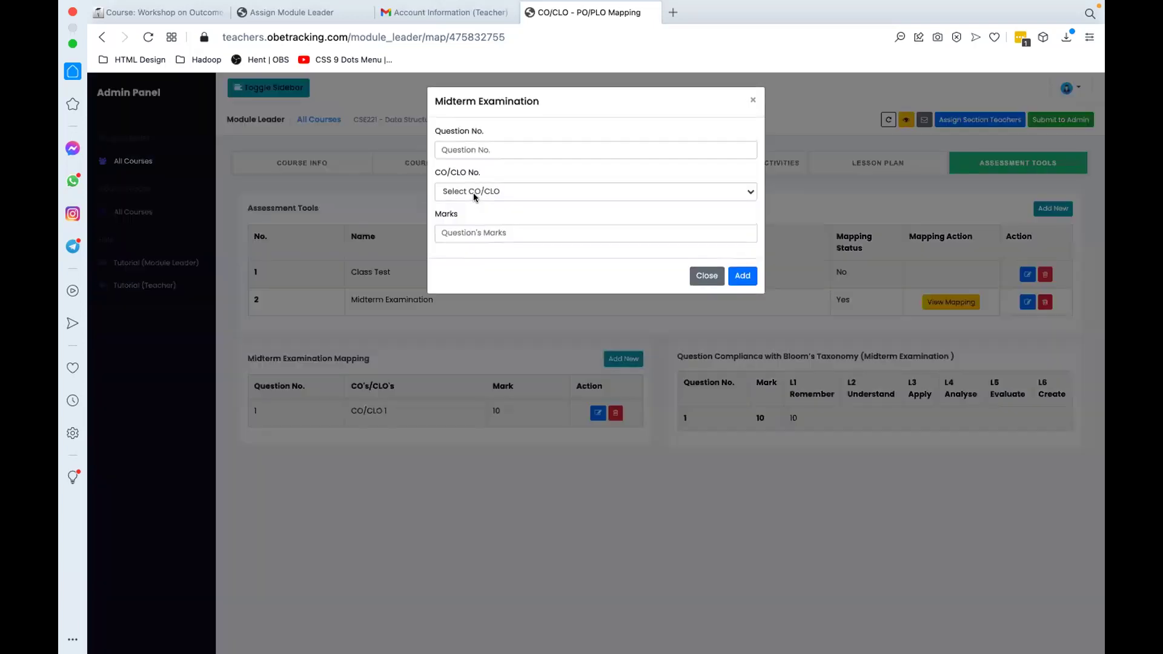
{"action": "type", "text": "2"}
{"action": "left_click", "coordinate": [475, 192]}
{"action": "left_click", "coordinate": [477, 220]}
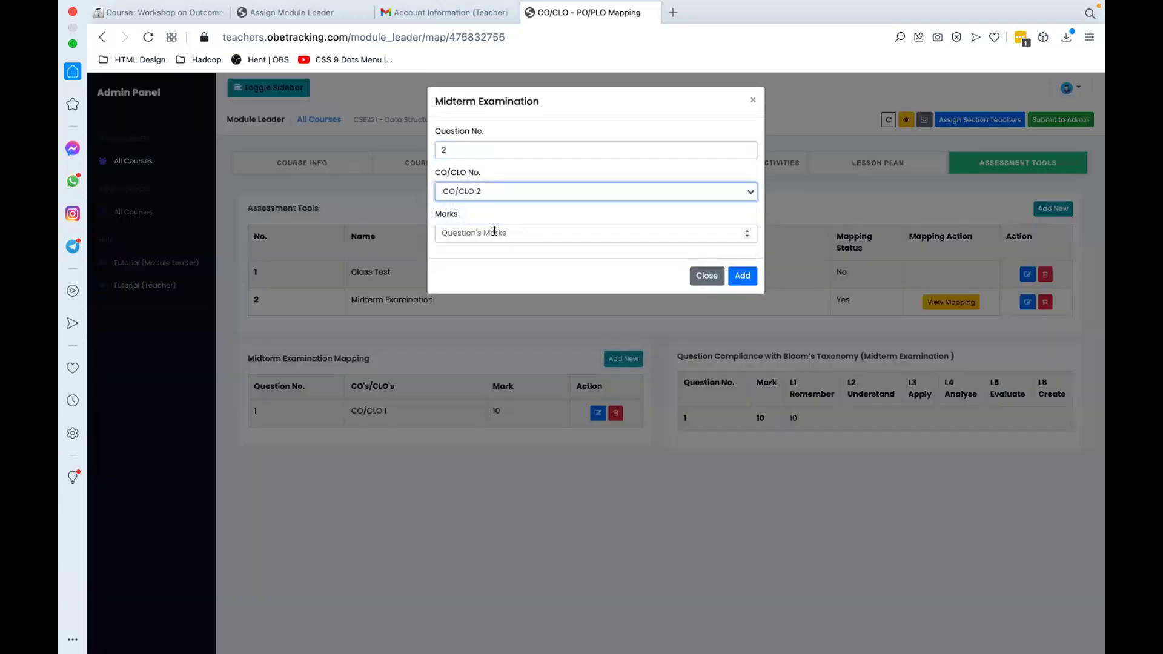
{"action": "left_click", "coordinate": [483, 233]}
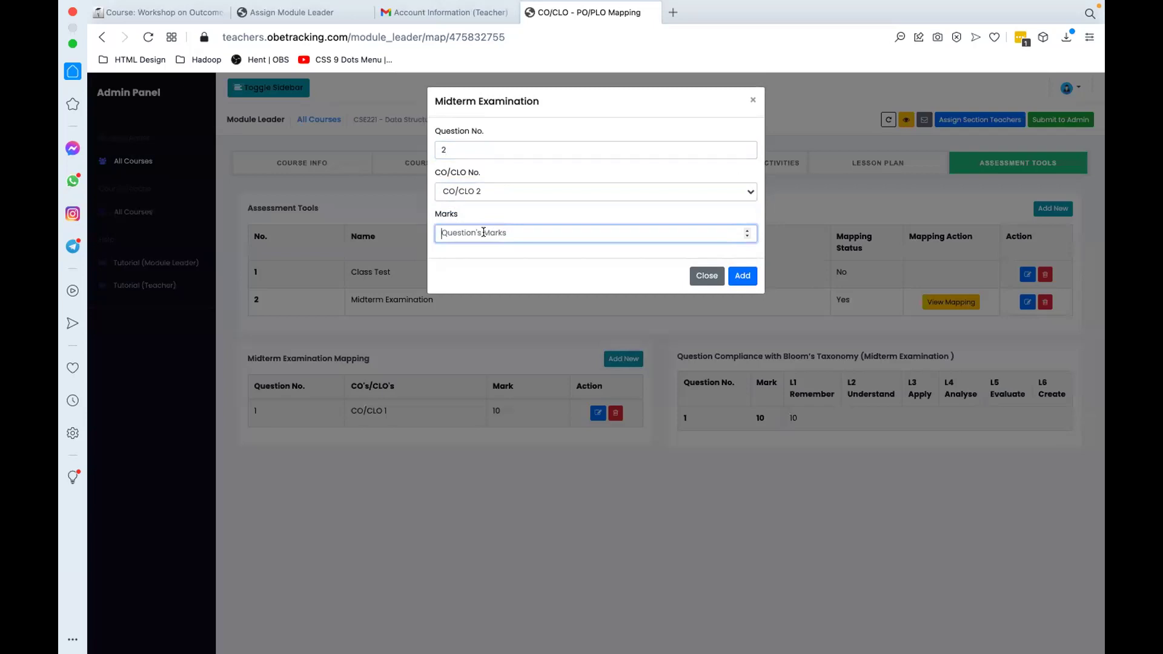
{"action": "key", "text": "ctrl+Left"}
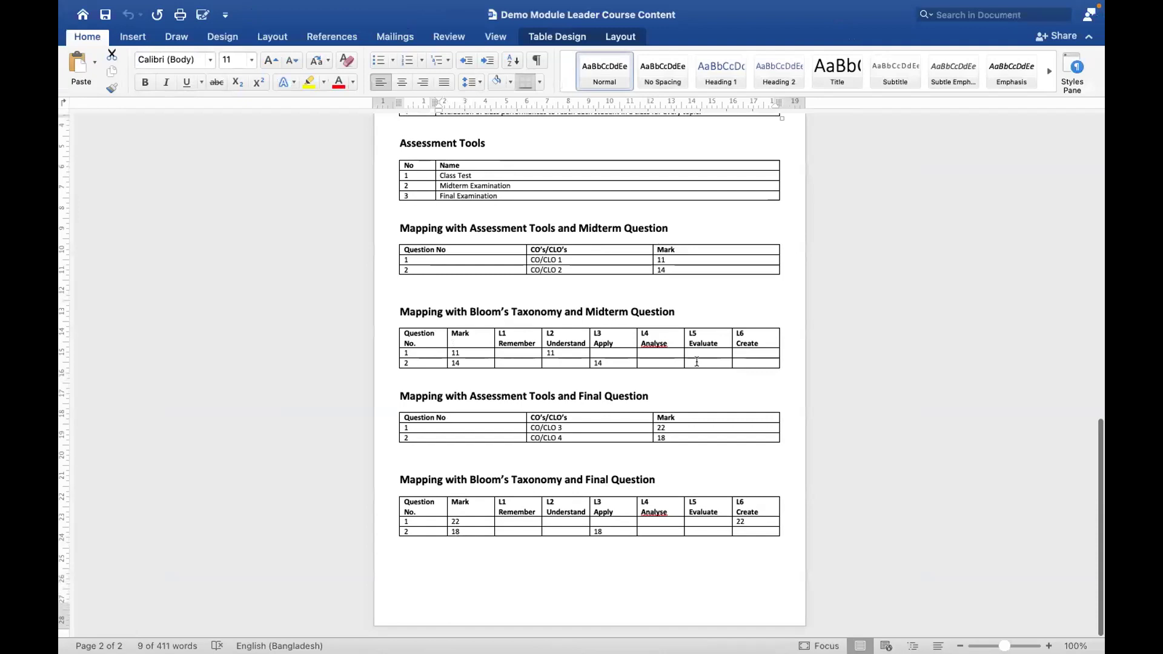
{"action": "scroll", "coordinate": [674, 361], "scroll_direction": "up", "scroll_amount": 4}
{"action": "scroll", "coordinate": [674, 361], "scroll_direction": "up", "scroll_amount": 2}
{"action": "scroll", "coordinate": [606, 273], "scroll_direction": "down", "scroll_amount": 3}
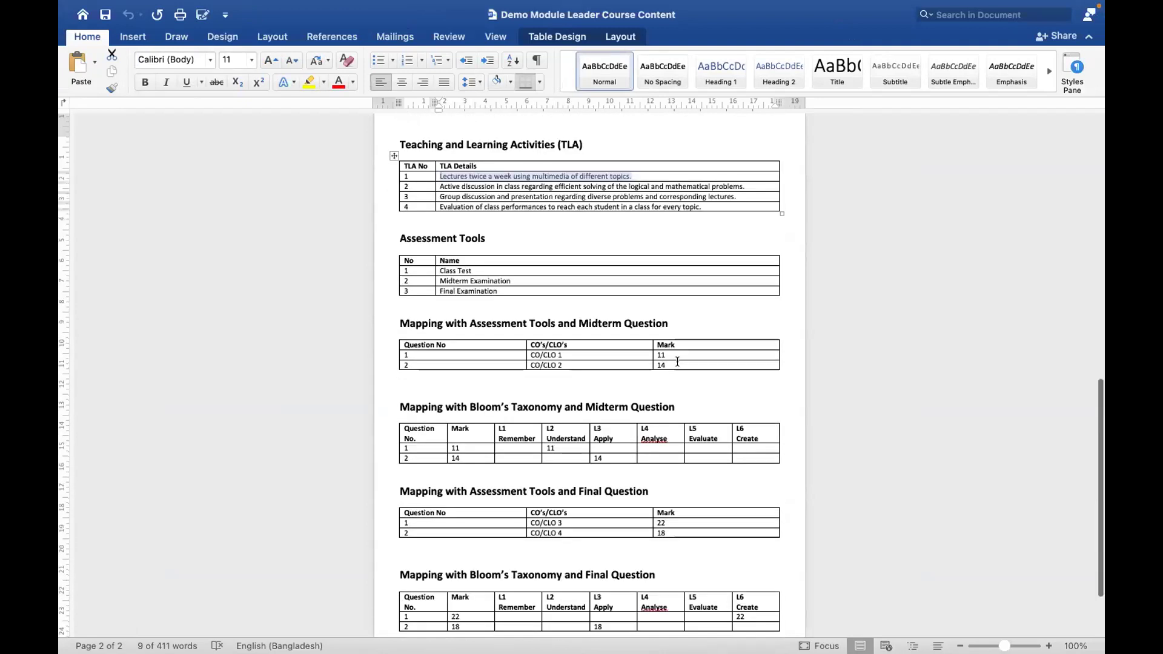
{"action": "key", "text": "ctrl+Right"}
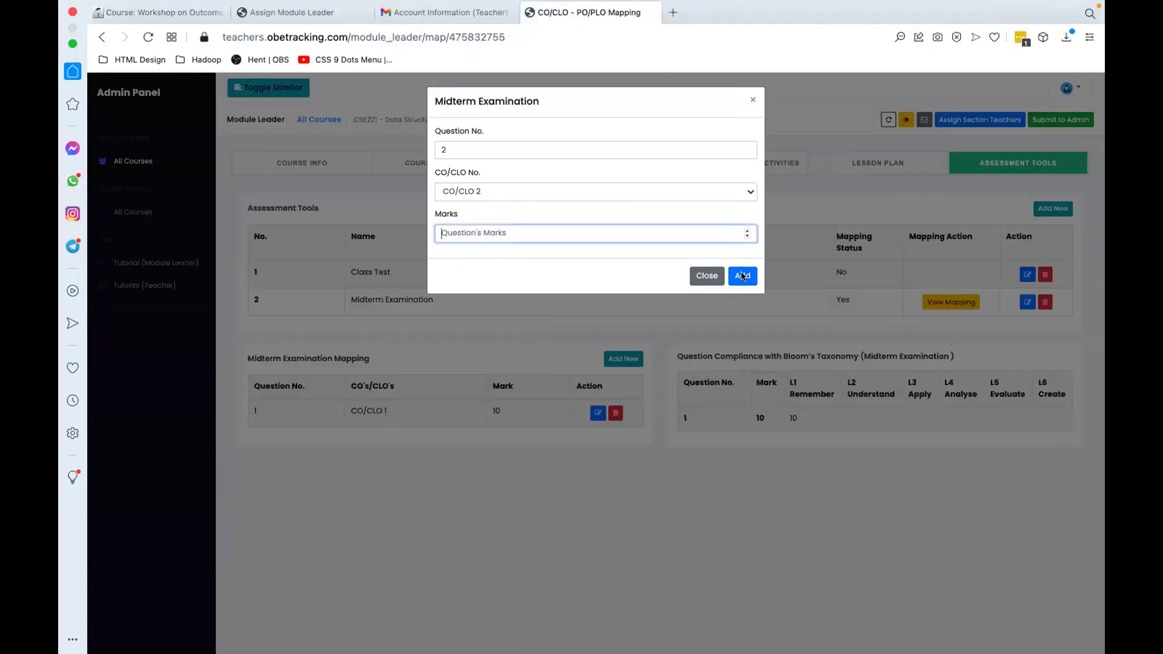
Step: Save midterm question 2 at 14 marks, then add Final Examination with mapping set to Yes
{"action": "type", "text": "14"}
{"action": "key", "text": "Return"}
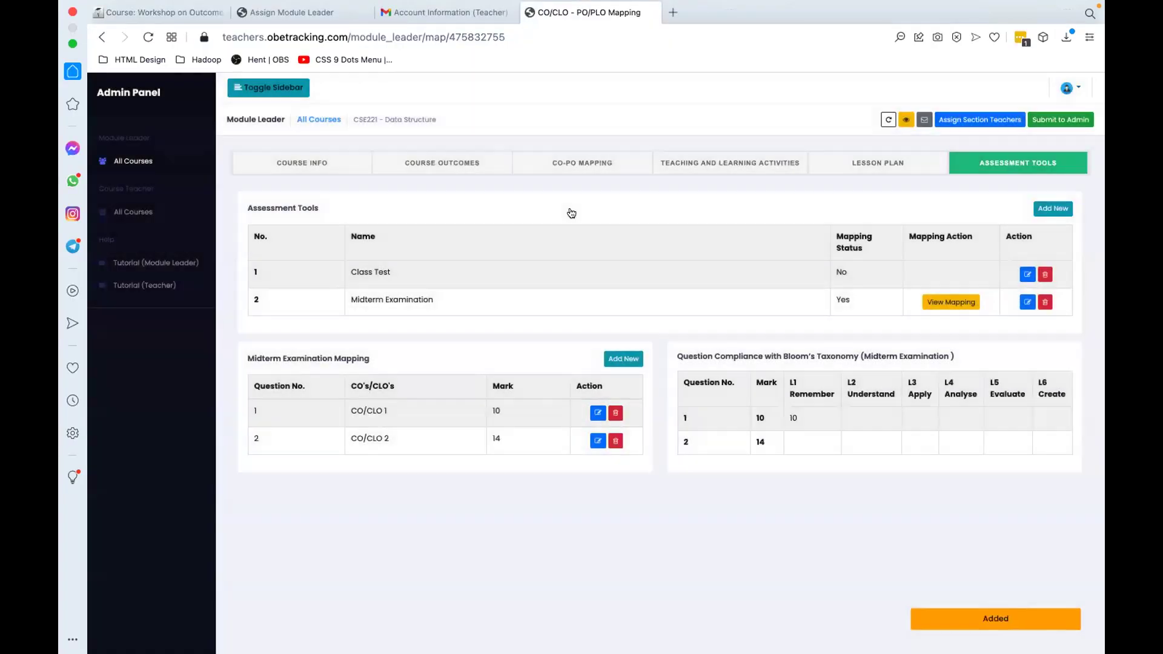
{"action": "key", "text": "Return"}
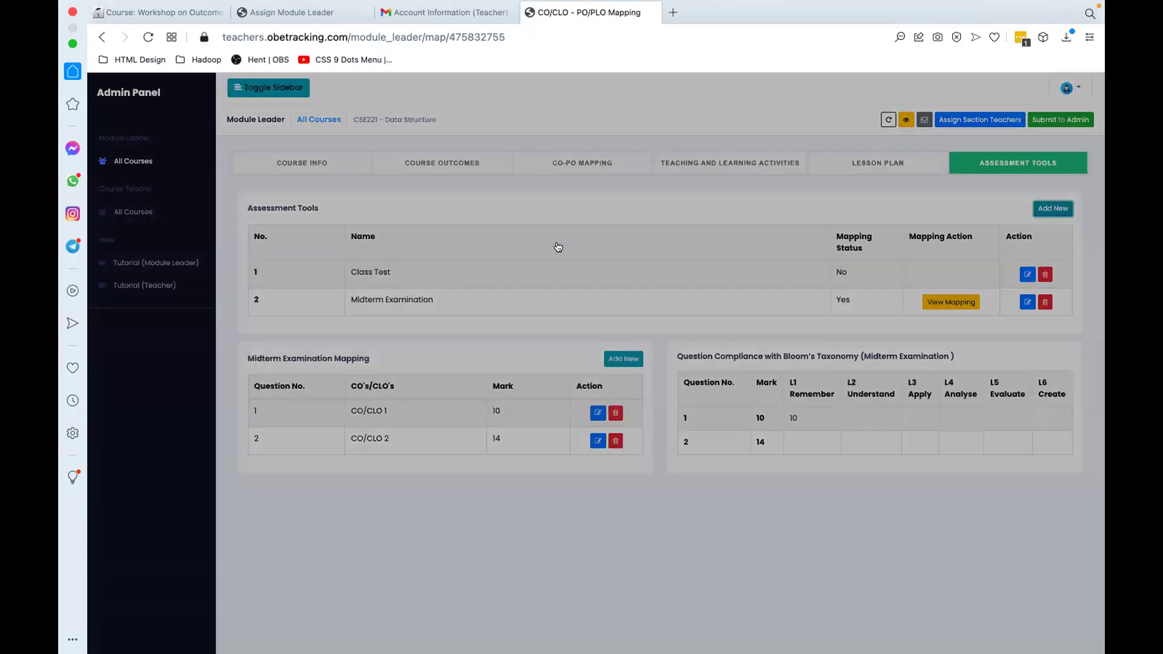
{"action": "key", "text": "Return"}
{"action": "key", "text": "Up"}
{"action": "key", "text": "Down"}
{"action": "key", "text": "Down"}
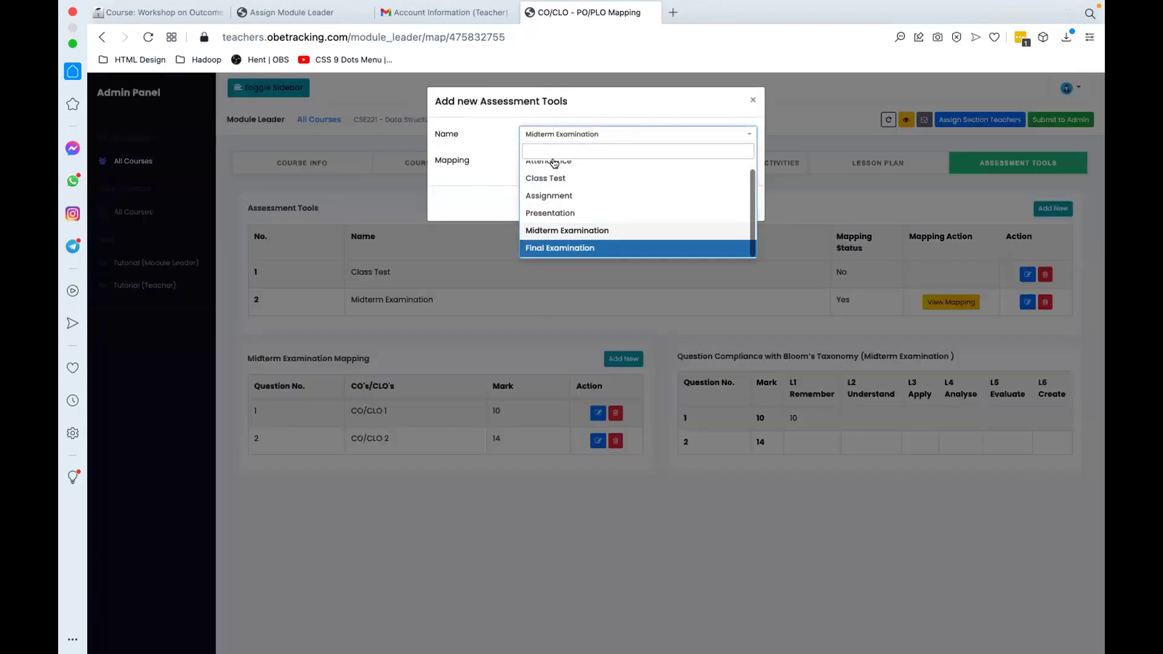
{"action": "key", "text": "Return"}
{"action": "left_click", "coordinate": [552, 161]}
{"action": "left_click", "coordinate": [545, 149]}
{"action": "left_click", "coordinate": [551, 161]}
{"action": "left_click", "coordinate": [547, 176]}
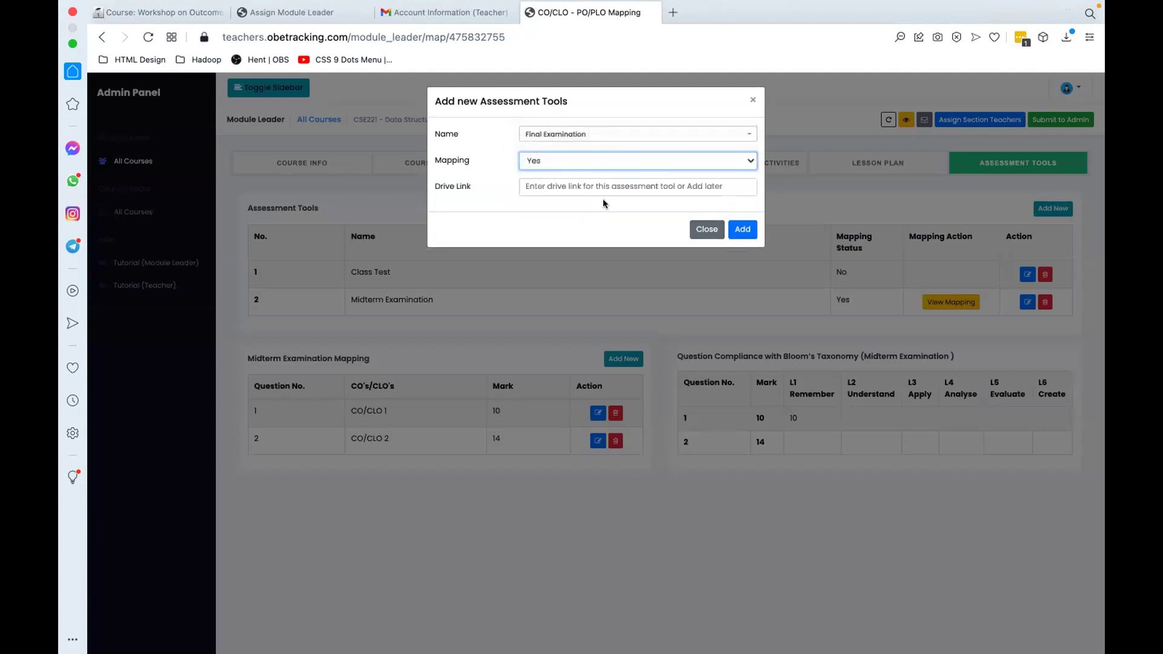
{"action": "left_click", "coordinate": [736, 228]}
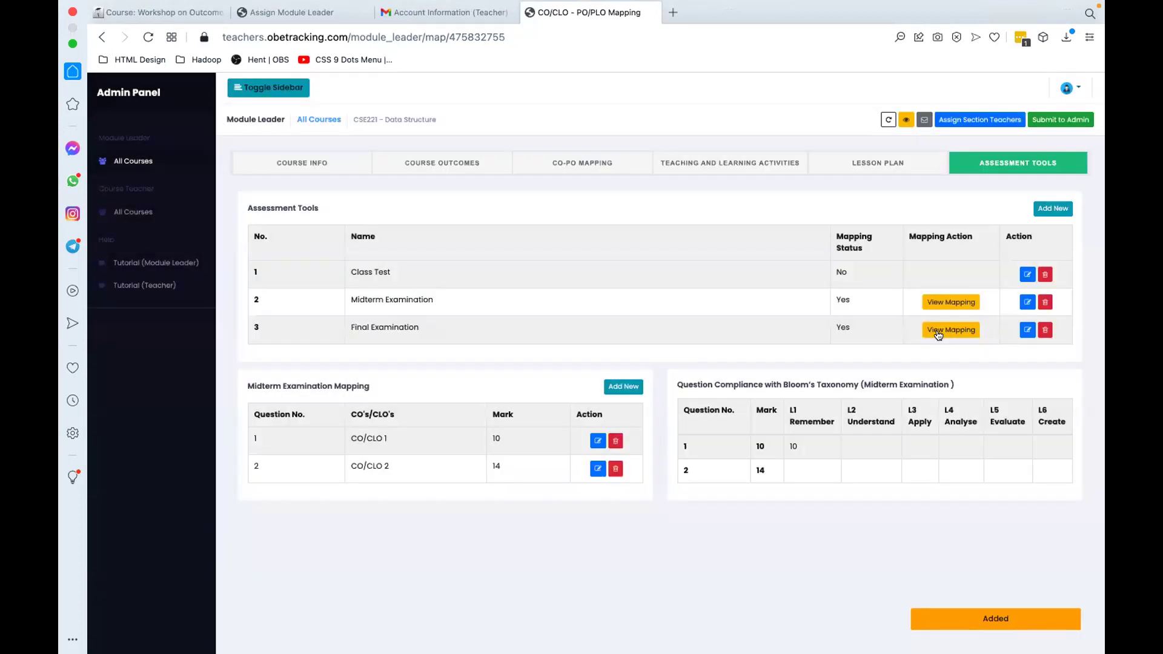
{"action": "left_click", "coordinate": [938, 329]}
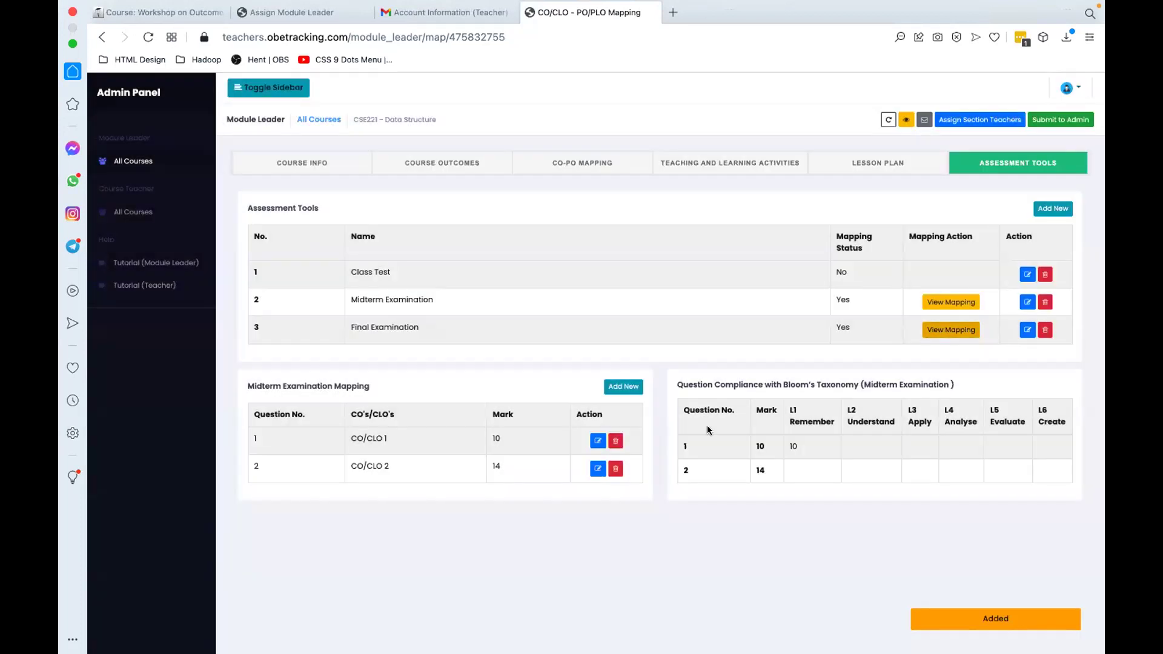
Step: Map final exam question 1 to CO/CLO 3 with 18 marks under L3 Apply
{"action": "left_click", "coordinate": [623, 387]}
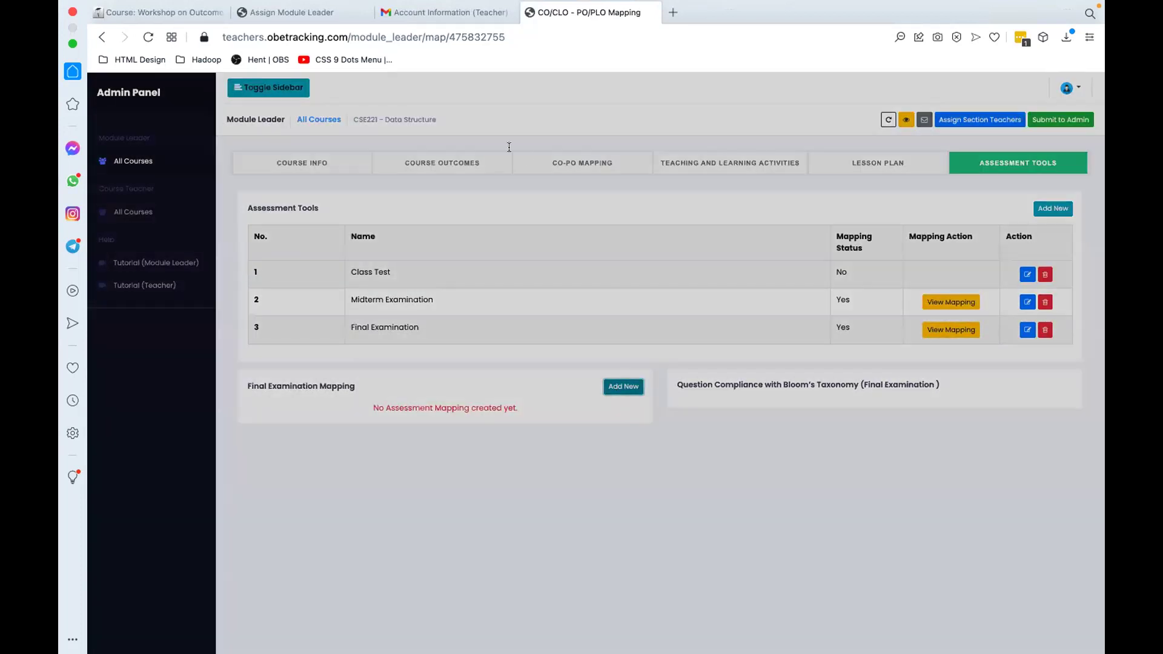
{"action": "type", "text": "1"}
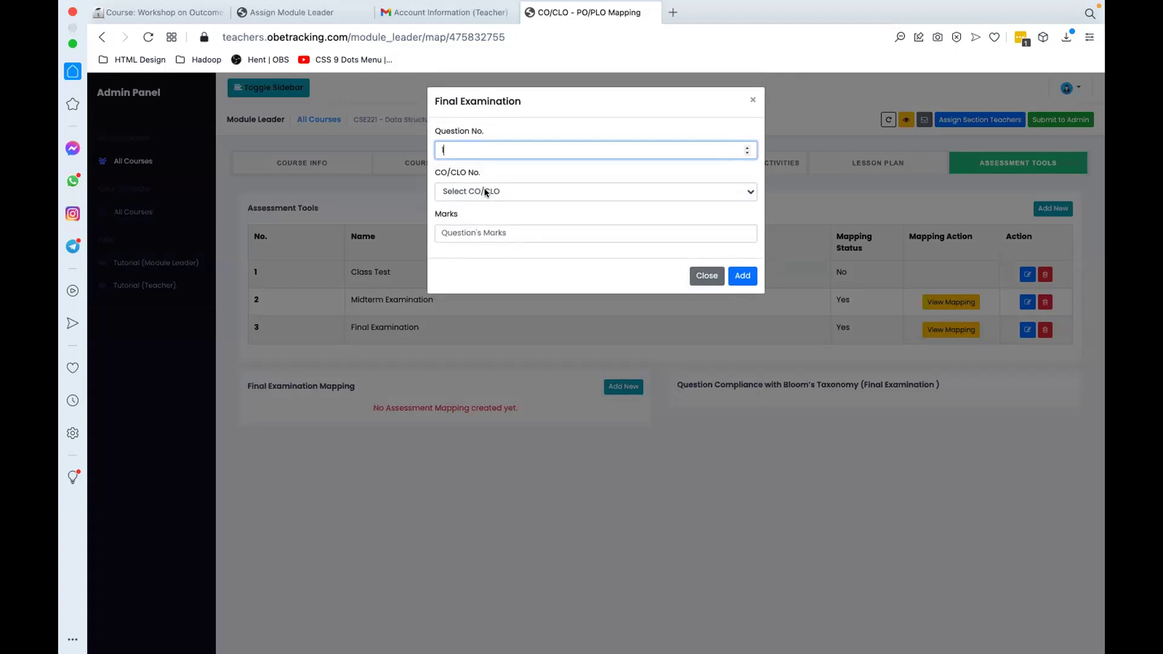
{"action": "left_click", "coordinate": [485, 190]}
{"action": "left_click", "coordinate": [483, 233]}
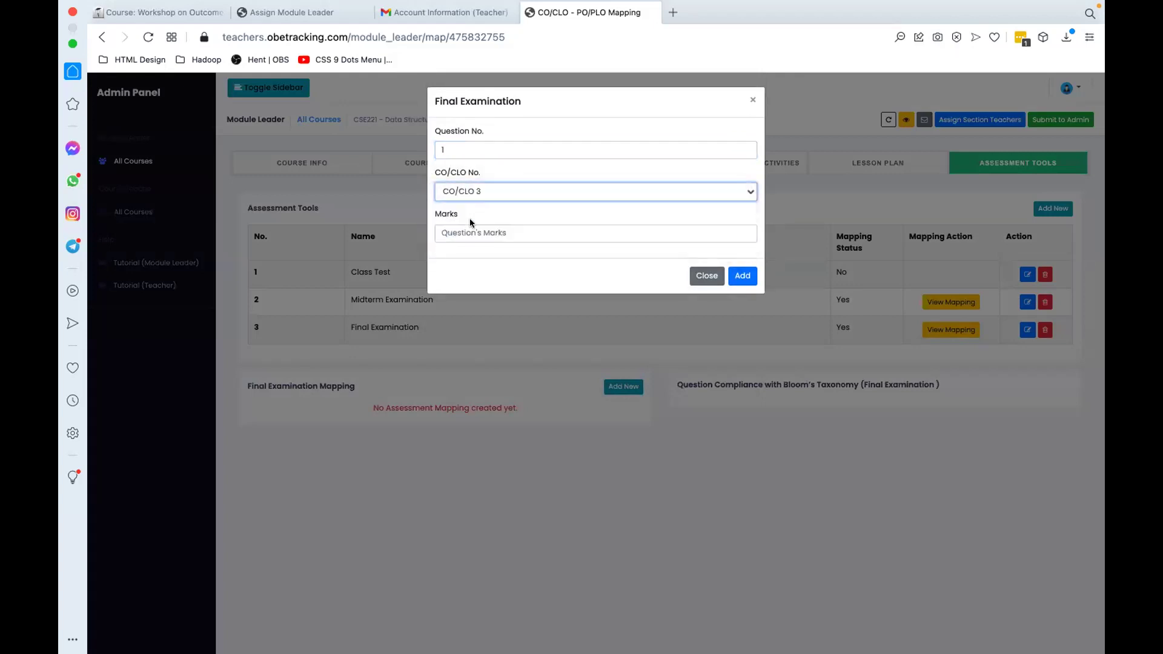
{"action": "left_click", "coordinate": [445, 234]}
{"action": "type", "text": "18"}
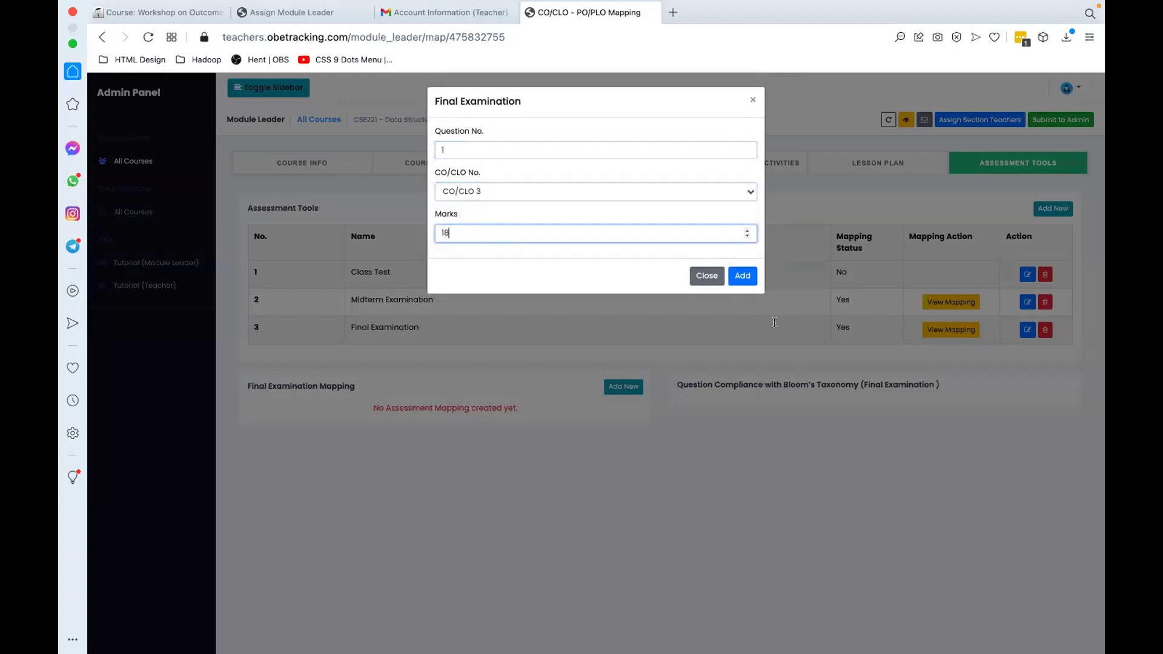
{"action": "left_click", "coordinate": [744, 275]}
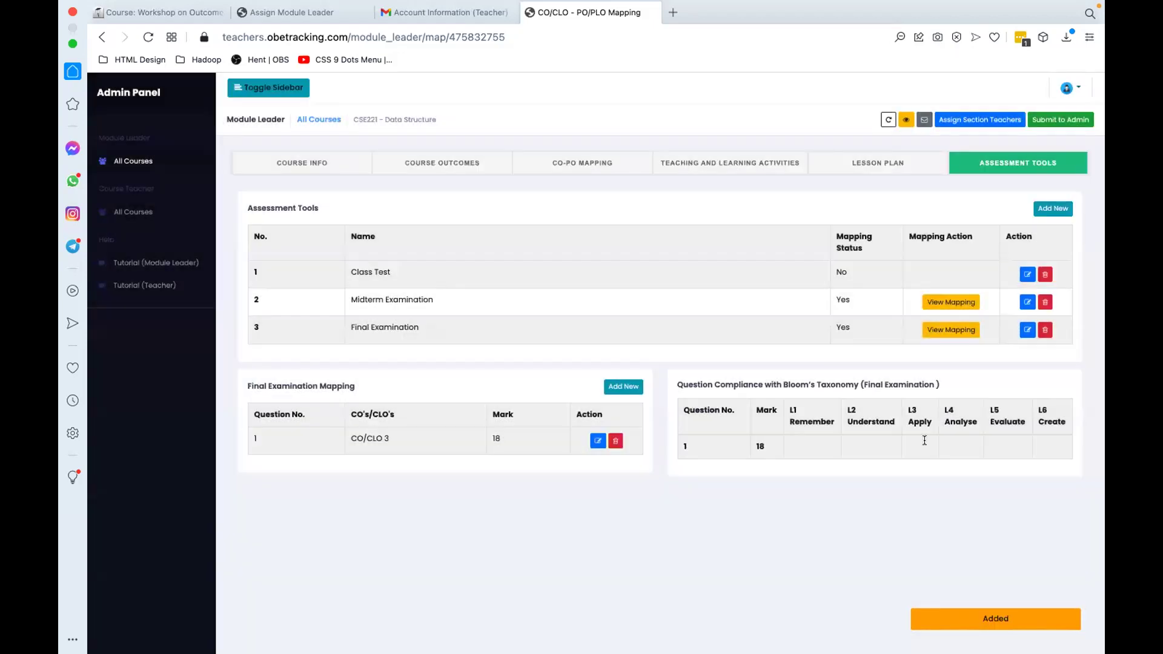
{"action": "left_click", "coordinate": [924, 442]}
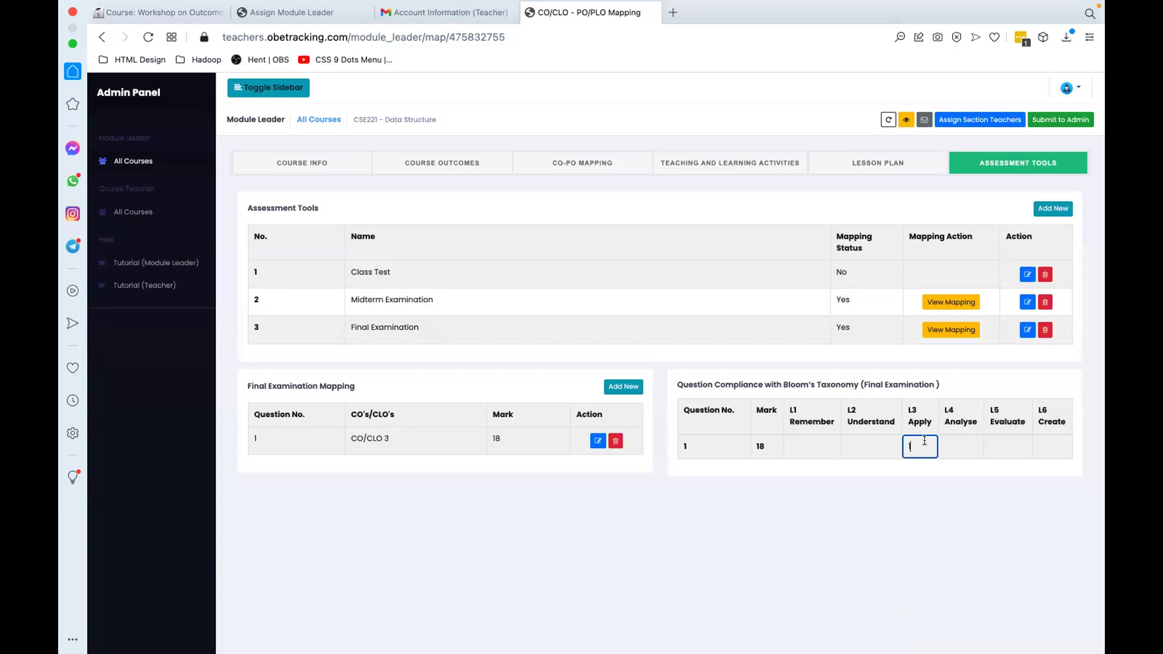
{"action": "type", "text": "18"}
{"action": "left_click", "coordinate": [812, 494]}
Step: Map final exam question 2 to CO/CLO 4 with 22 marks under L6 Create
{"action": "left_click", "coordinate": [623, 387]}
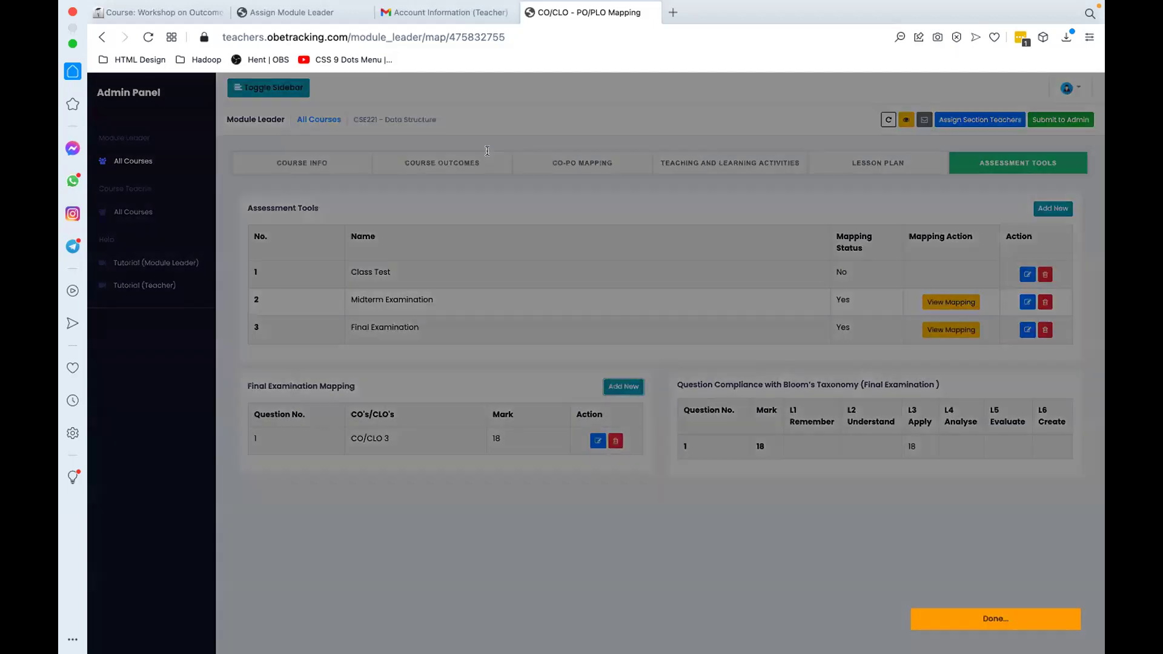
{"action": "type", "text": "2"}
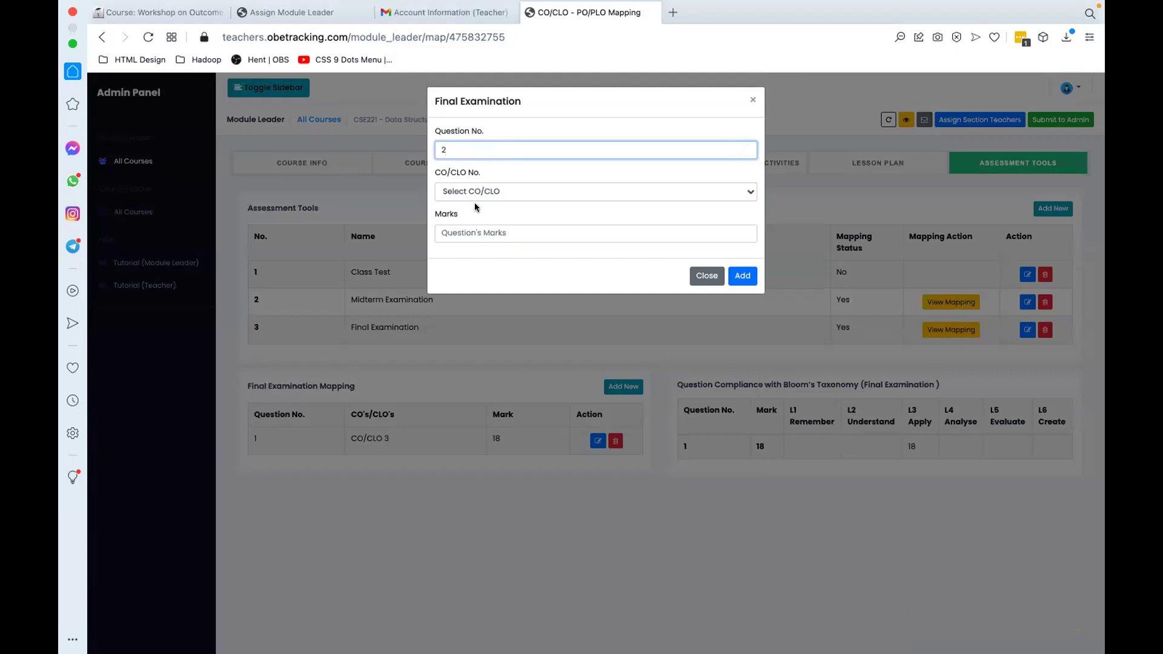
{"action": "left_click", "coordinate": [479, 192]}
{"action": "left_click", "coordinate": [474, 246]}
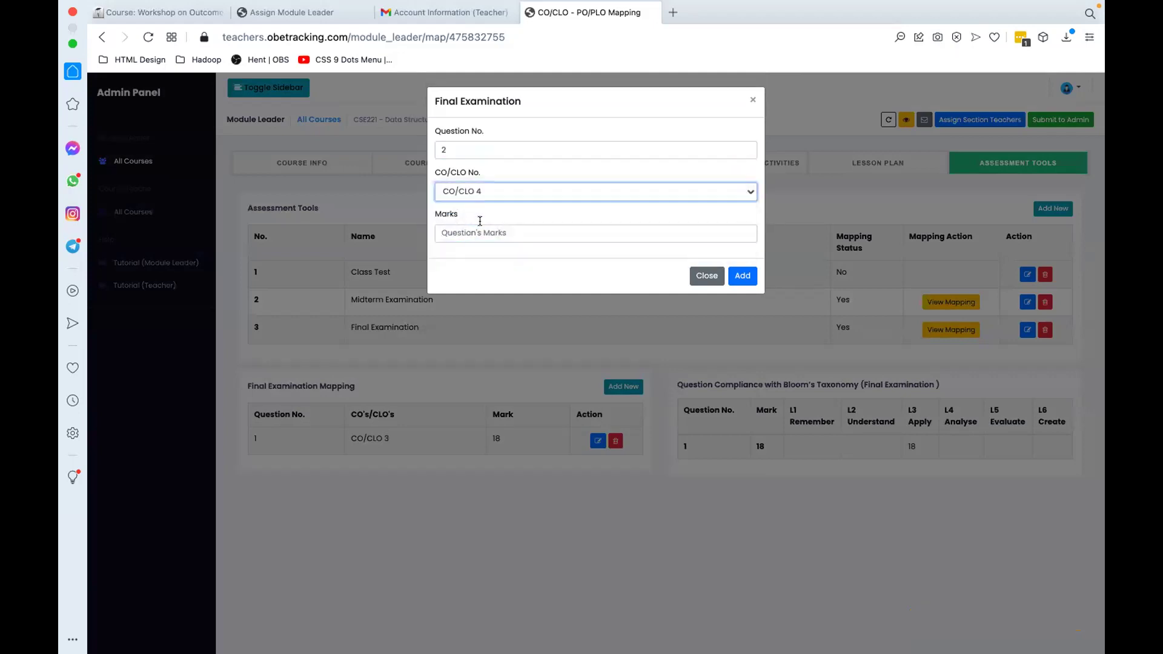
{"action": "left_click", "coordinate": [480, 236]}
{"action": "type", "text": "22"}
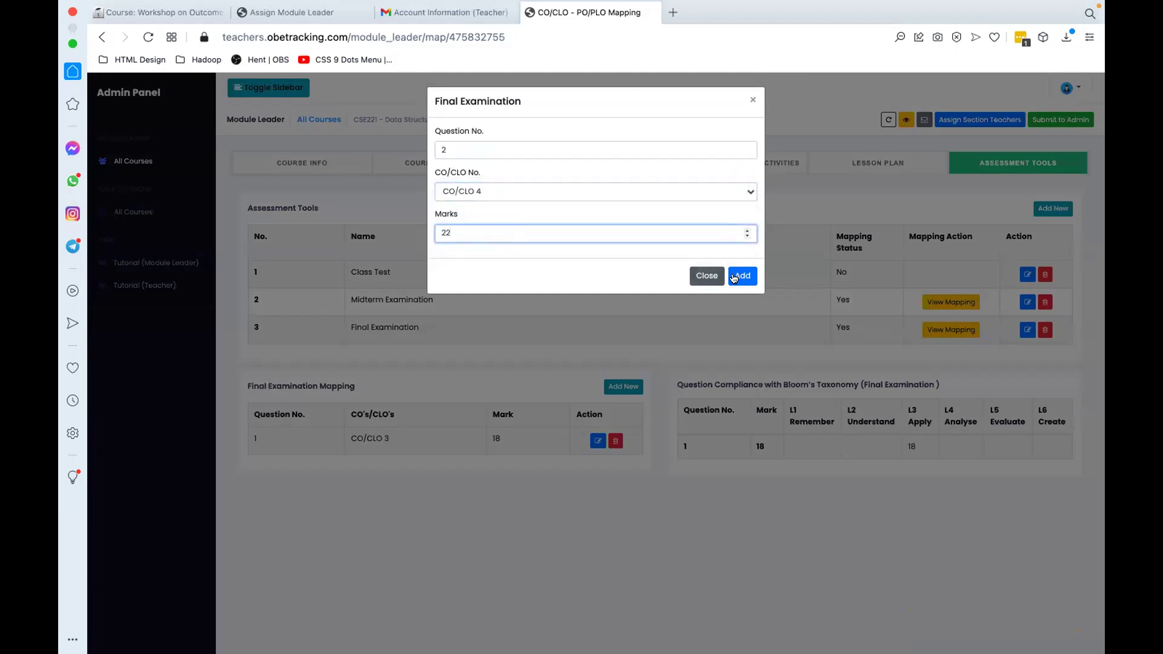
{"action": "left_click", "coordinate": [737, 277]}
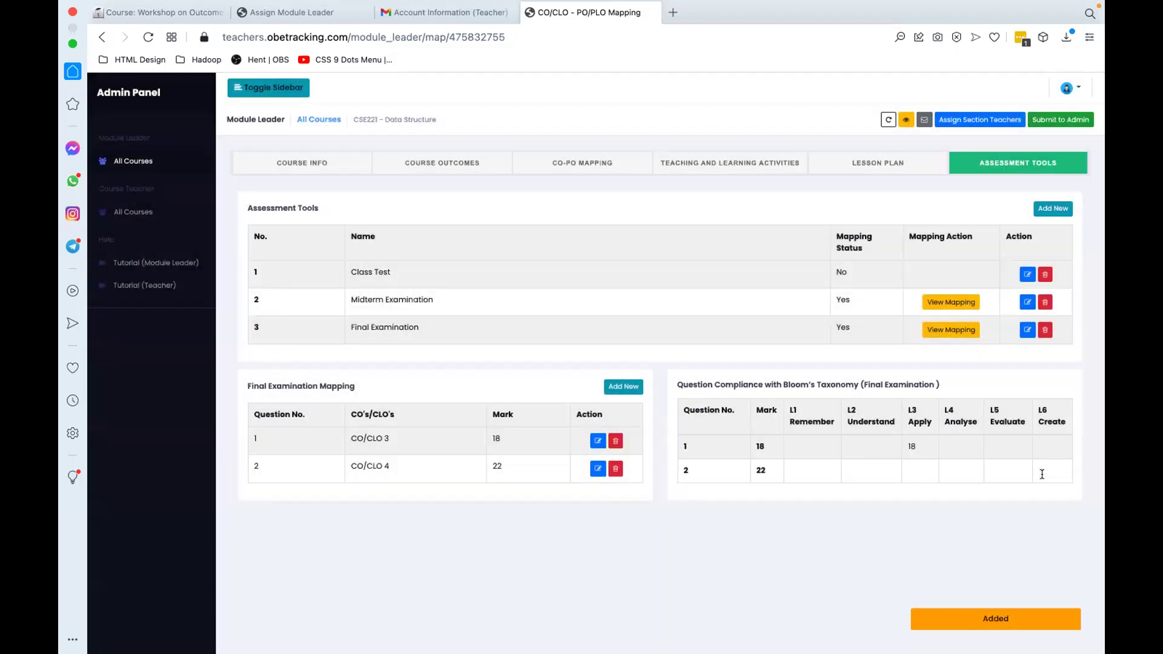
{"action": "left_click", "coordinate": [1042, 474]}
{"action": "type", "text": "22"}
{"action": "left_click", "coordinate": [830, 576]}
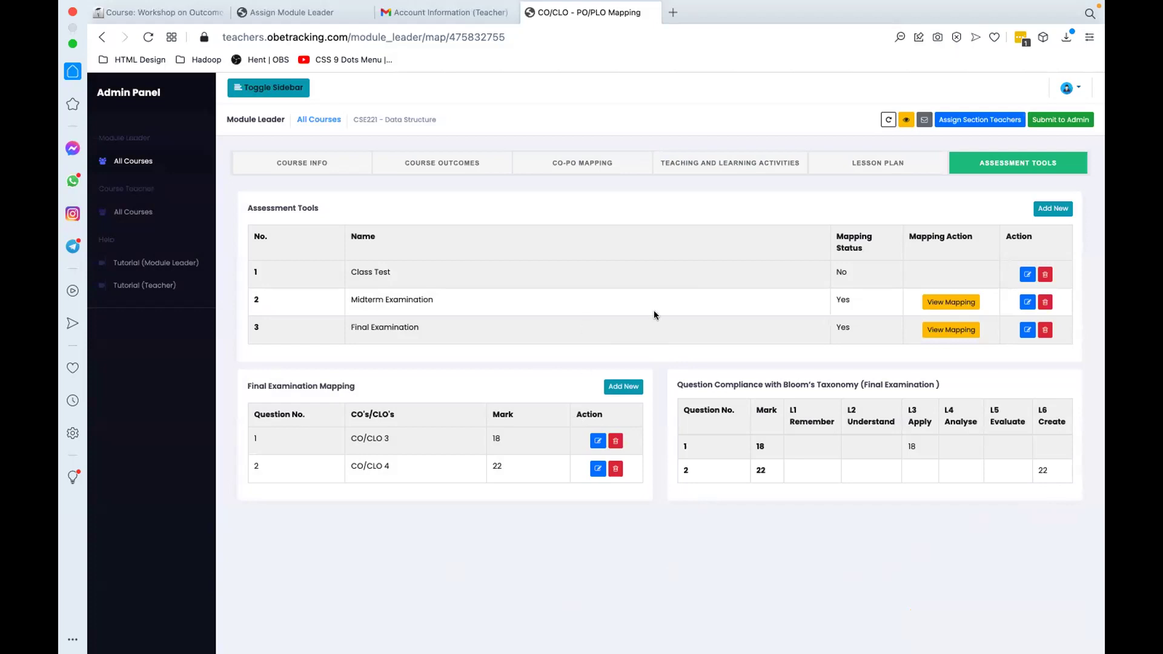
Step: Assign the test teacher to CSE221 section A only on the Assign Section Teachers page
{"action": "left_click", "coordinate": [967, 120]}
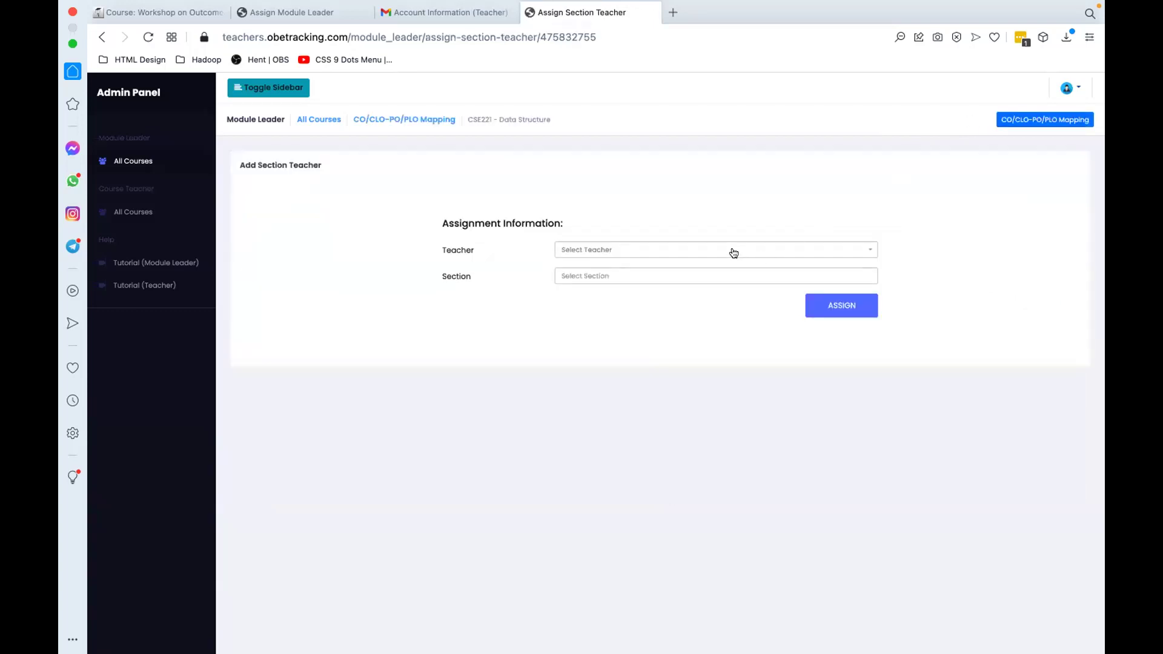
{"action": "left_click", "coordinate": [675, 258]}
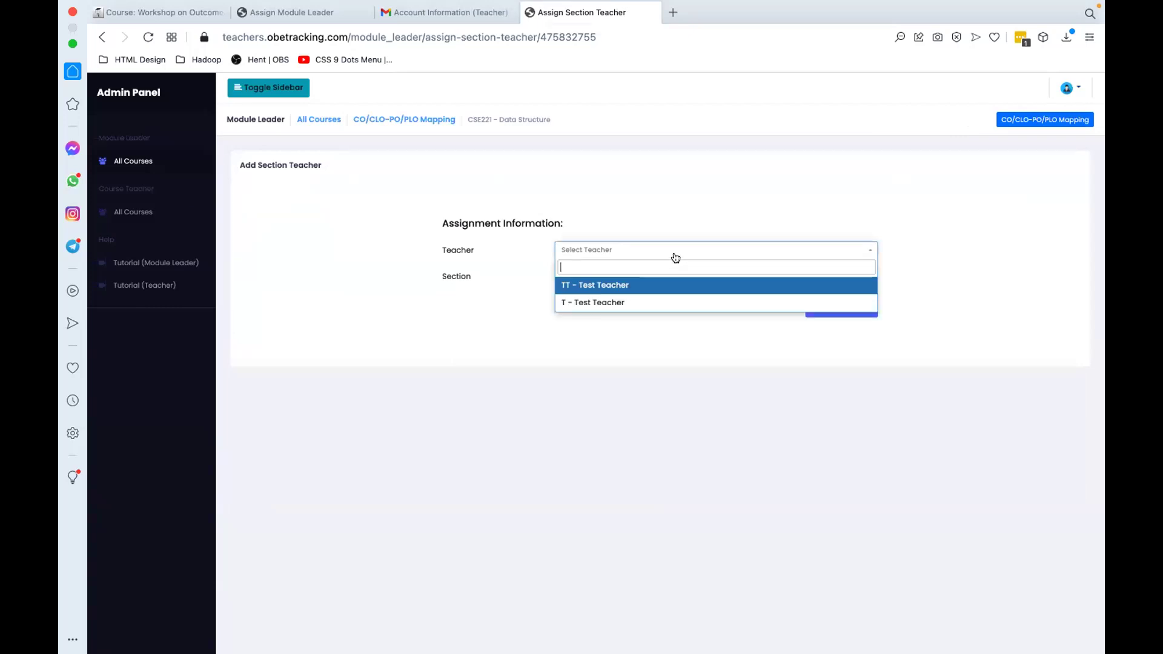
{"action": "left_click", "coordinate": [614, 283]}
{"action": "left_click", "coordinate": [594, 275]}
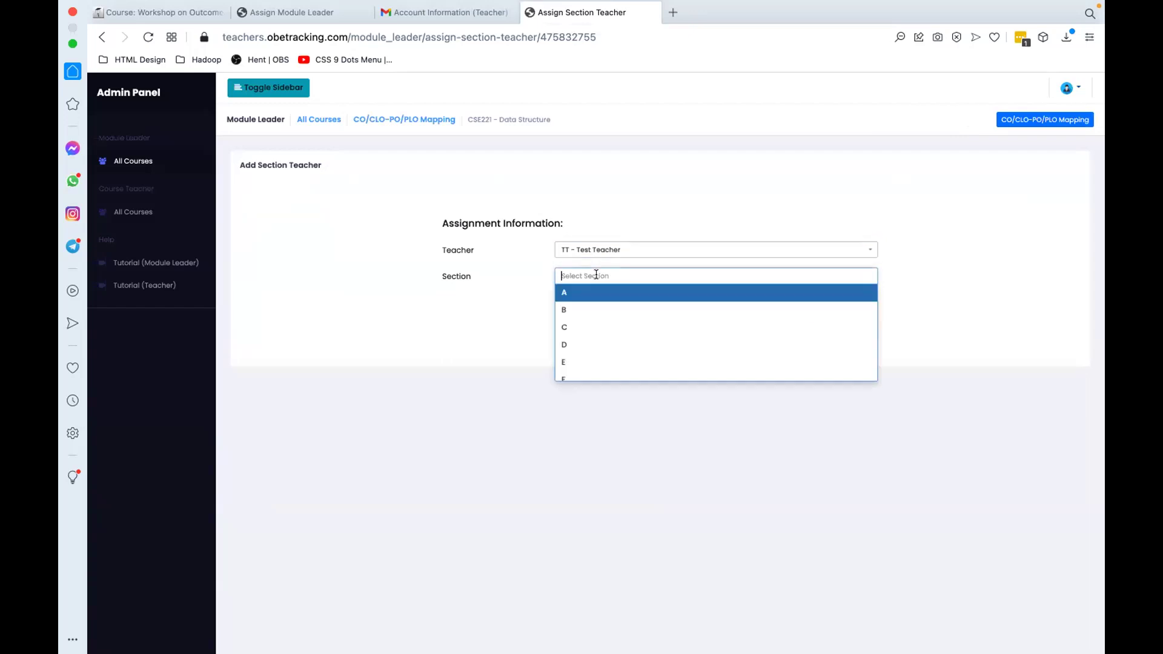
{"action": "left_click", "coordinate": [574, 293]}
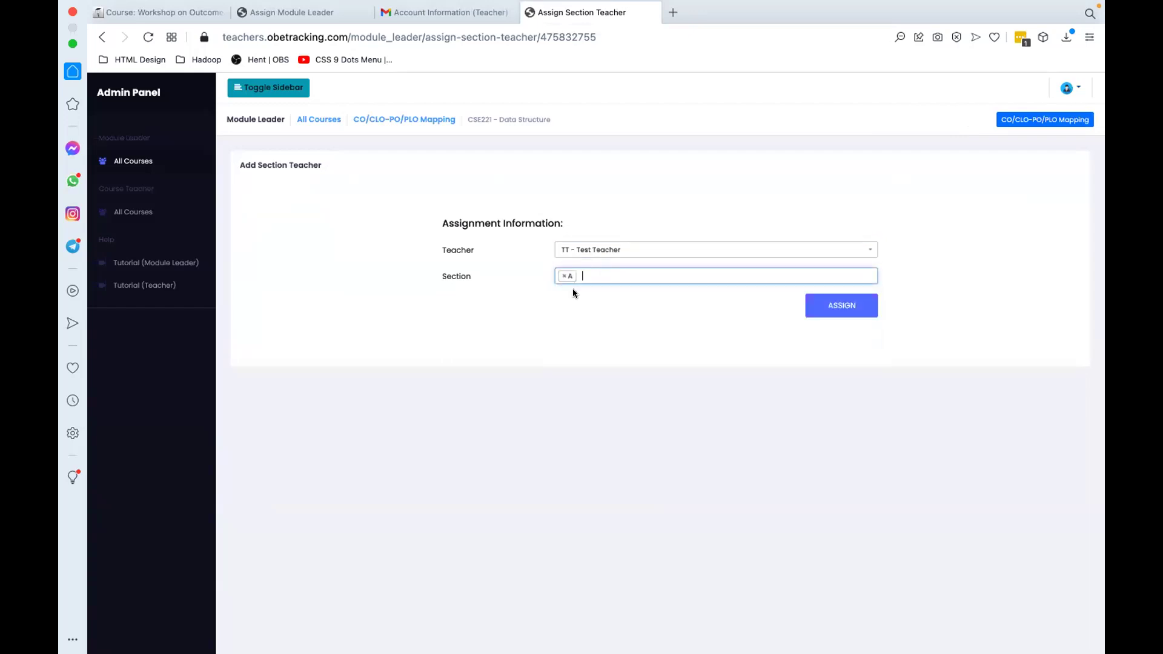
{"action": "left_click", "coordinate": [667, 277]}
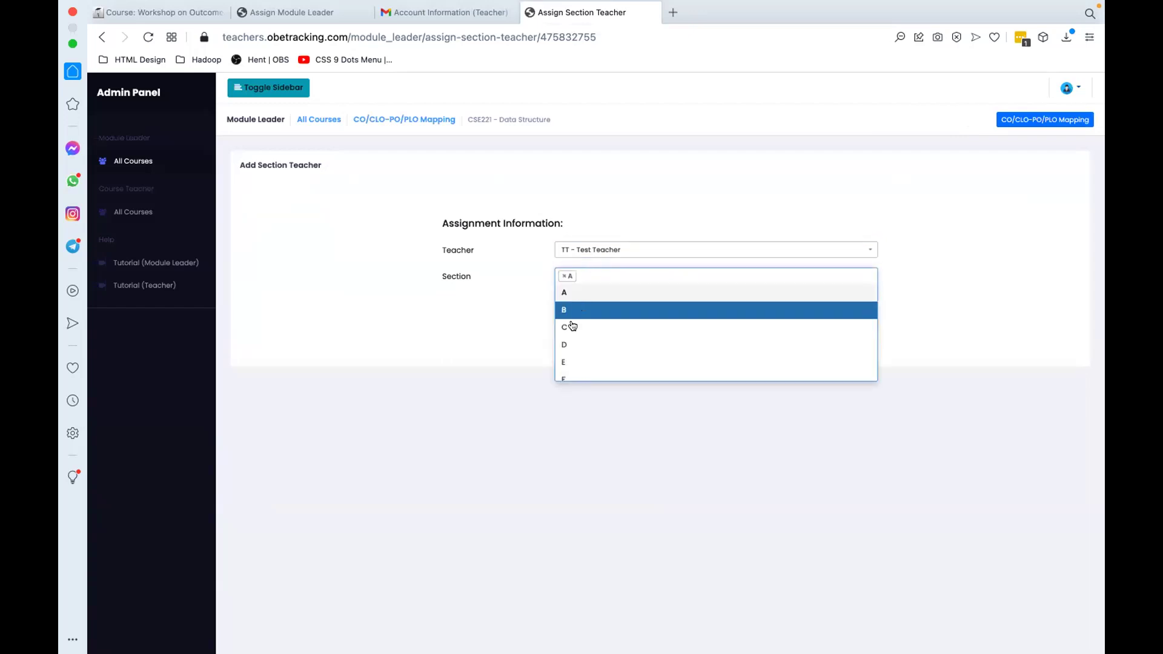
{"action": "left_click", "coordinate": [568, 313]}
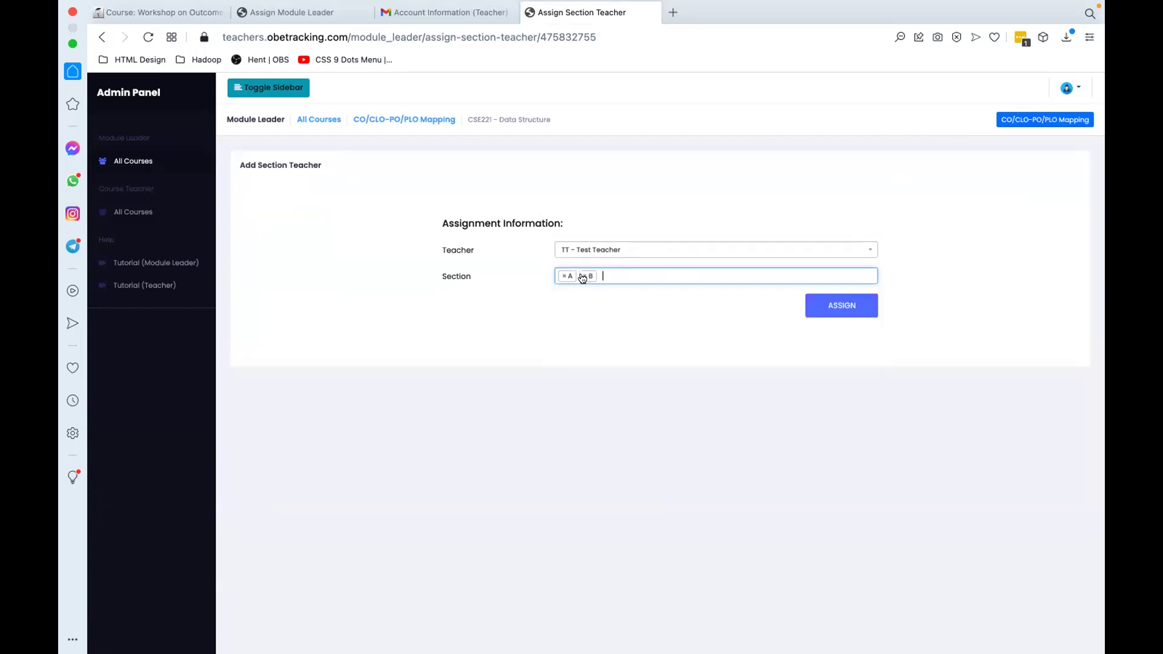
{"action": "left_click", "coordinate": [583, 275]}
{"action": "left_click", "coordinate": [536, 322]}
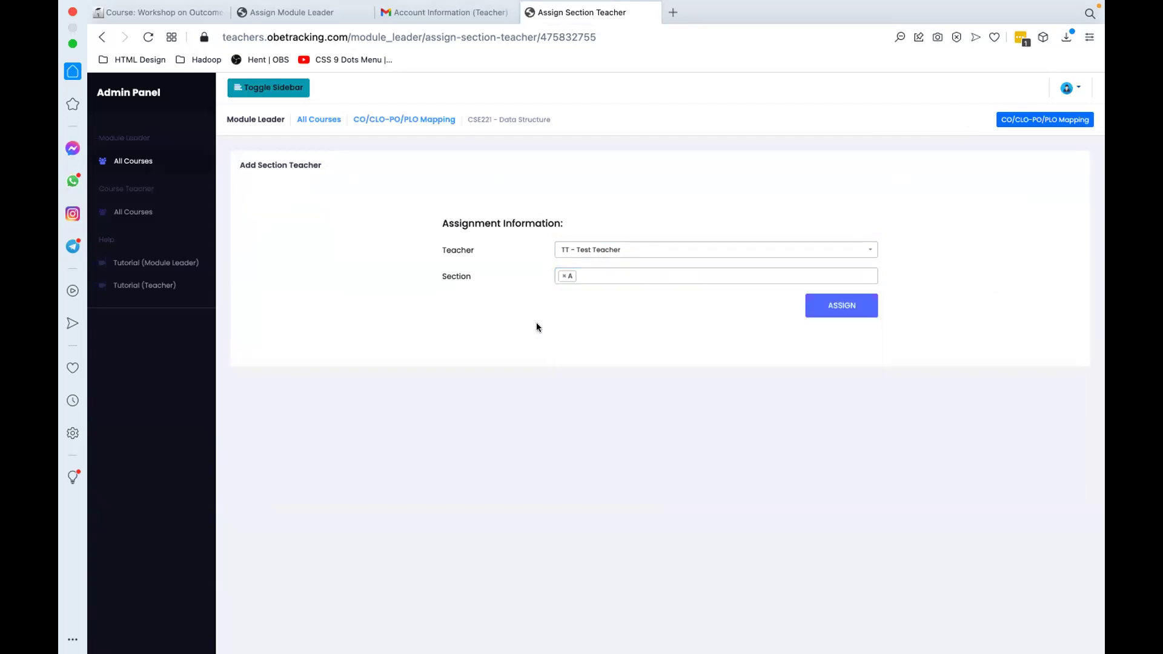
{"action": "left_click", "coordinate": [823, 311]}
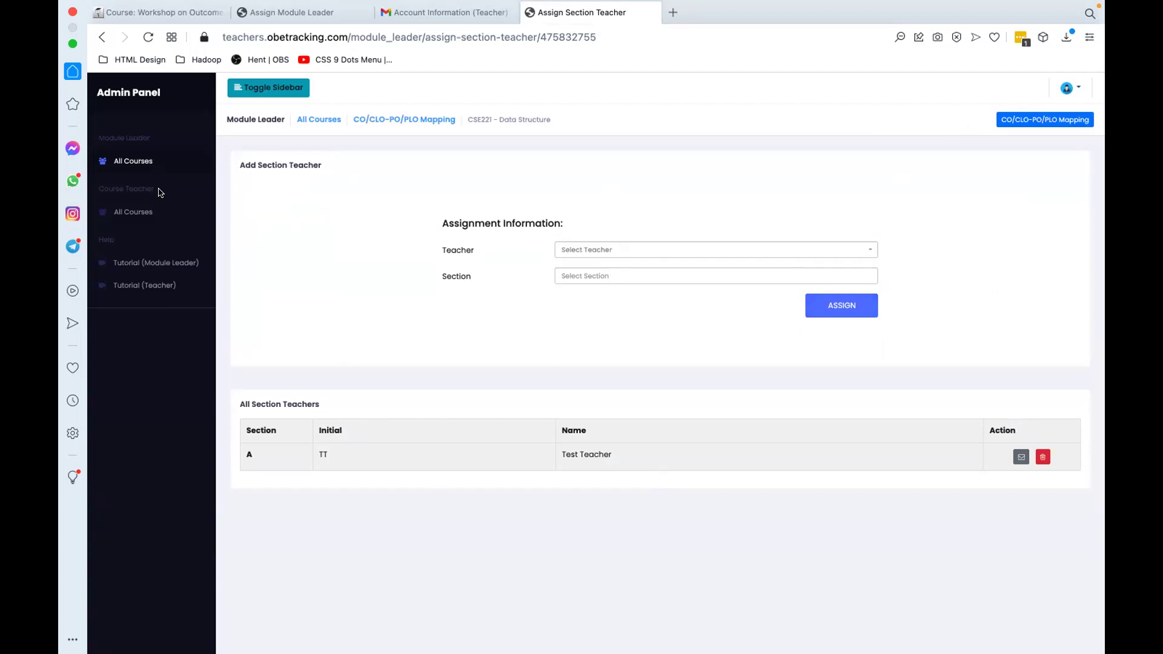
{"action": "left_click_drag", "start_coordinate": [160, 192], "coordinate": [96, 189]}
Step: Open Marks Entry for the Data Structure card from the course teacher's All Courses
{"action": "left_click", "coordinate": [122, 210]}
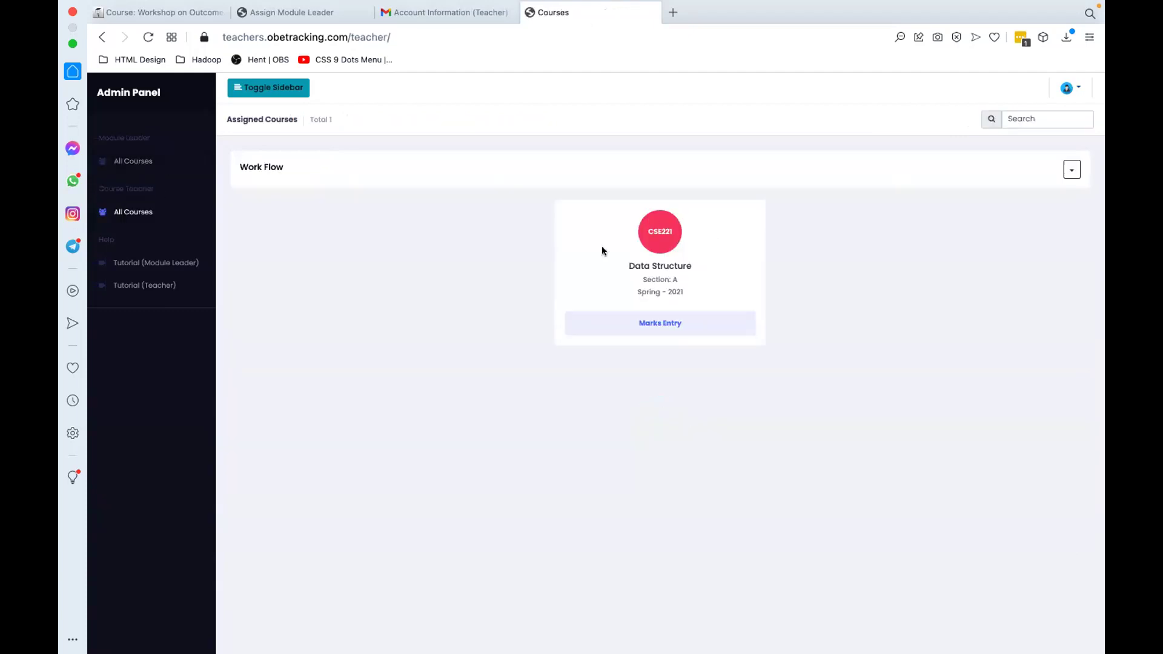
{"action": "left_click", "coordinate": [1071, 169]}
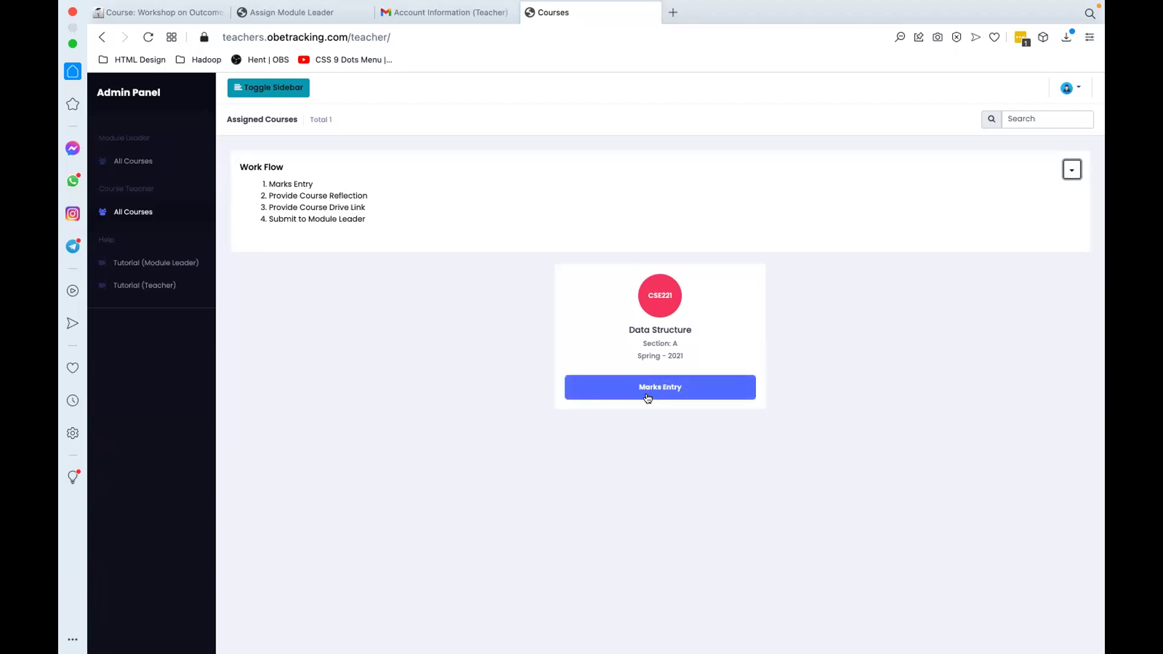
{"action": "left_click", "coordinate": [1071, 170]}
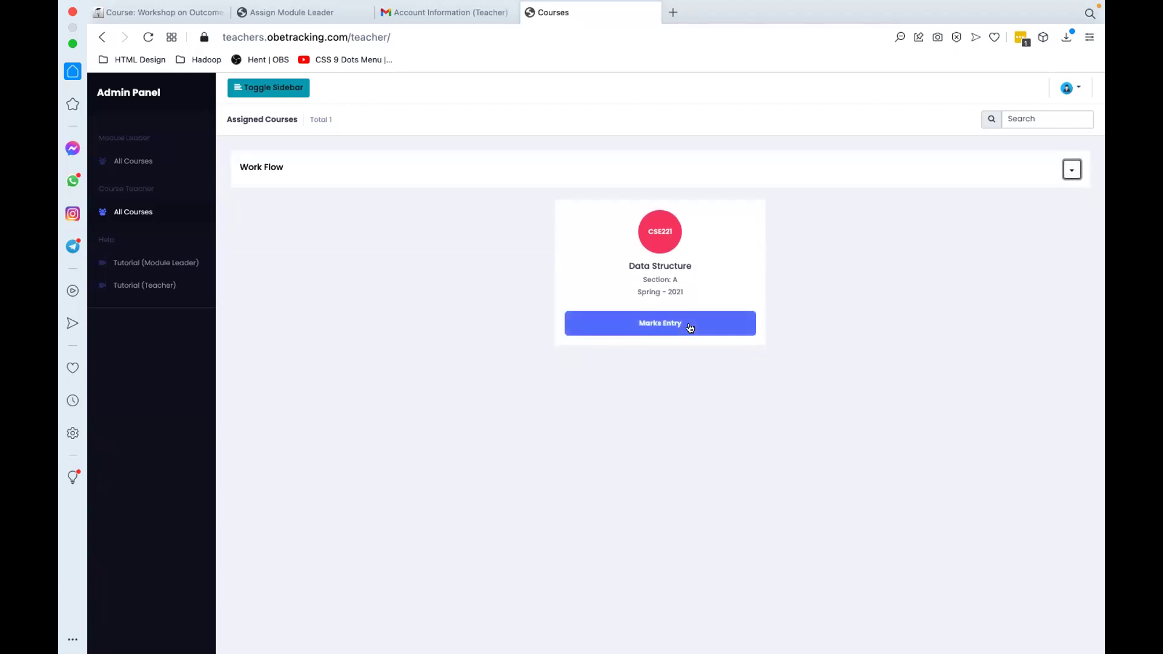
{"action": "left_click", "coordinate": [690, 327]}
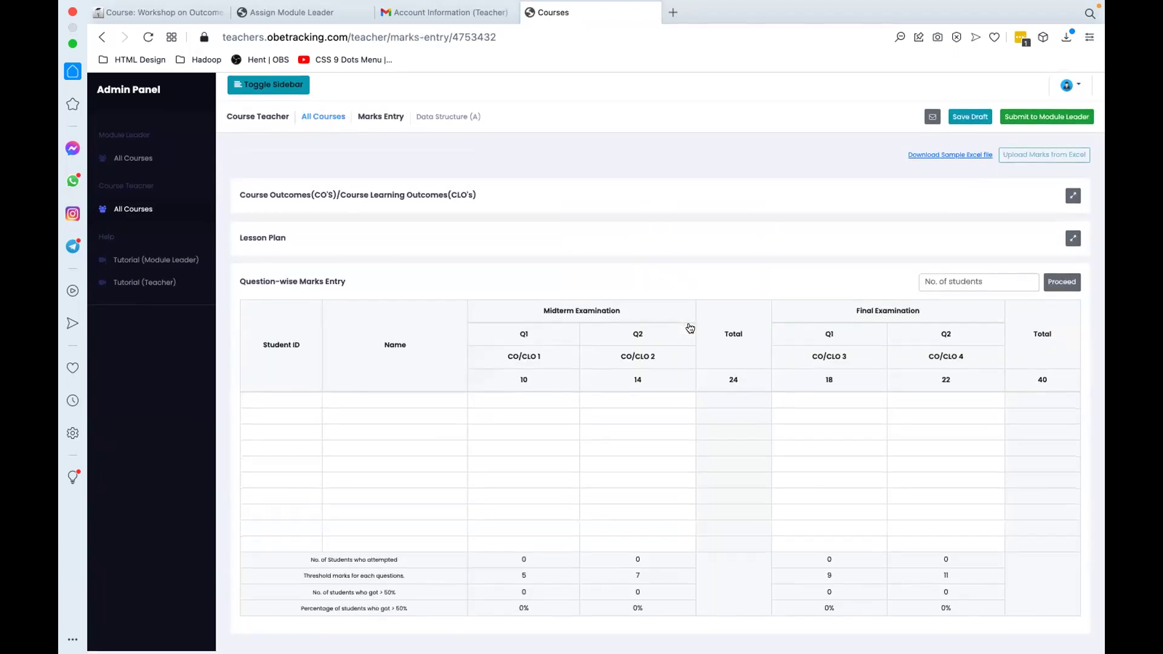
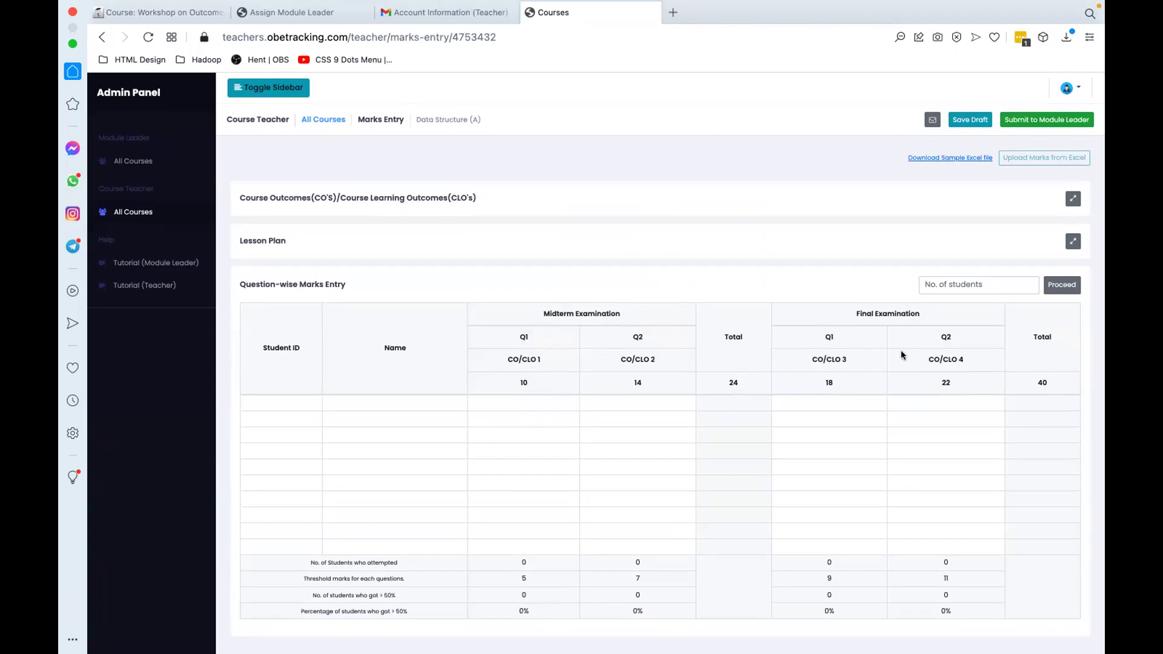
Step: Select the first row's Student ID, Name and Midterm Q1 cells in the marks table
{"action": "left_click", "coordinate": [242, 404]}
{"action": "left_click", "coordinate": [346, 404]}
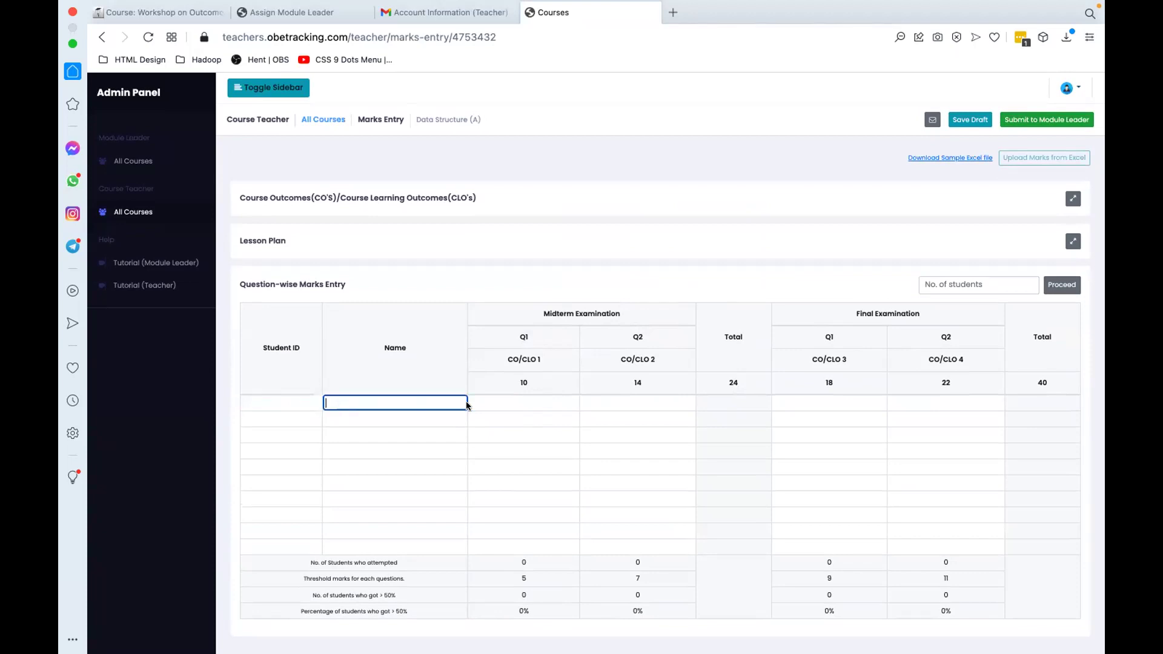
{"action": "left_click", "coordinate": [491, 405]}
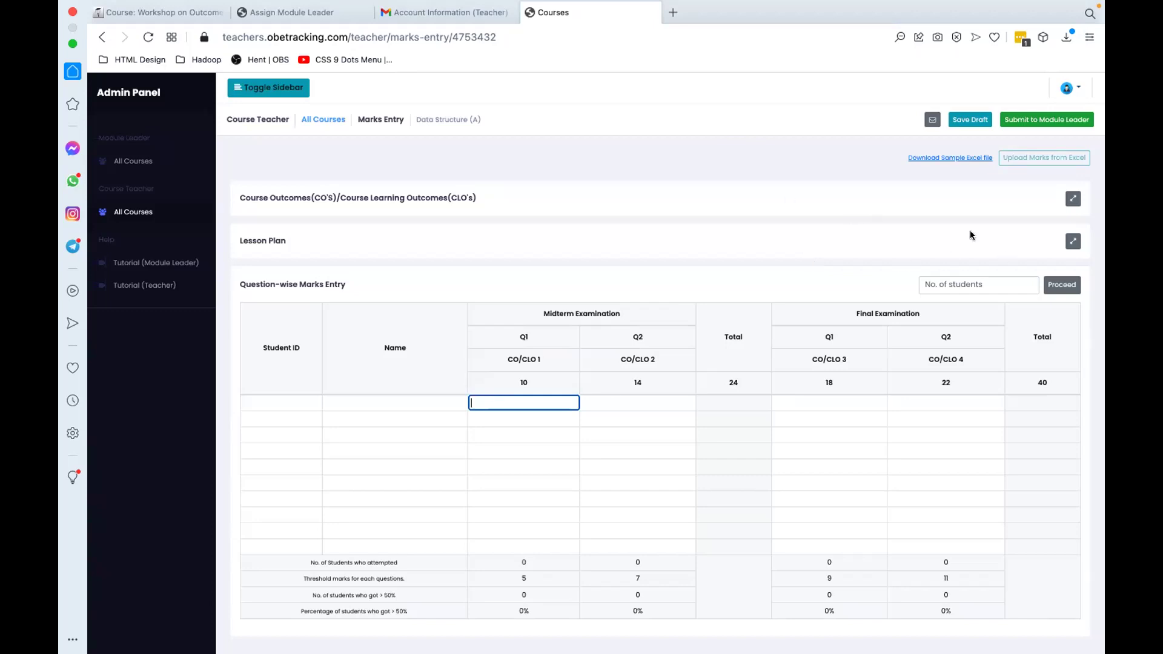
Step: Preview the Lesson Plan and Course Outcomes panels, then download and open Sample_Marks_Entry.xlsx
{"action": "left_click", "coordinate": [1072, 241]}
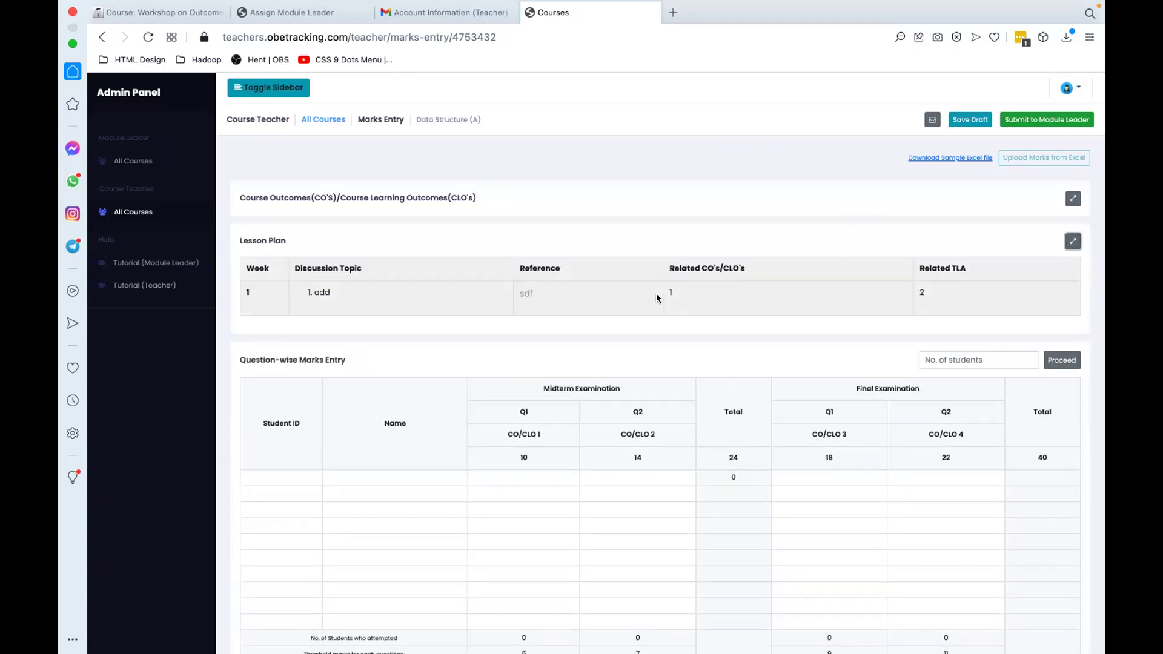
{"action": "left_click", "coordinate": [1072, 242]}
{"action": "left_click", "coordinate": [1073, 194]}
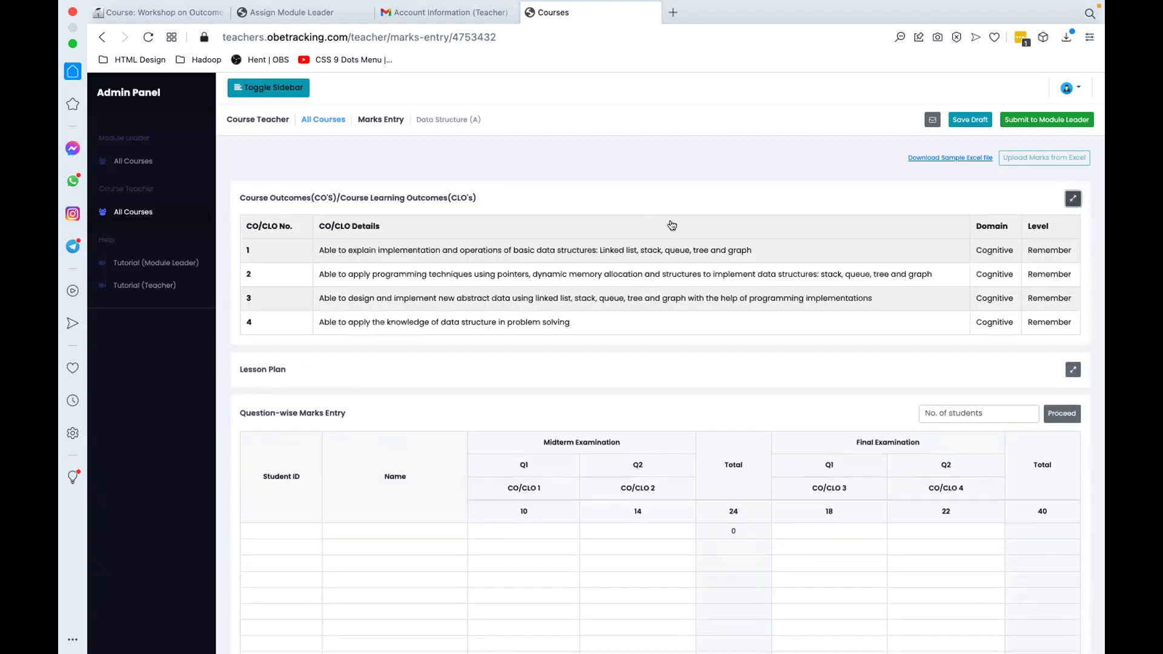
{"action": "left_click", "coordinate": [1071, 199]}
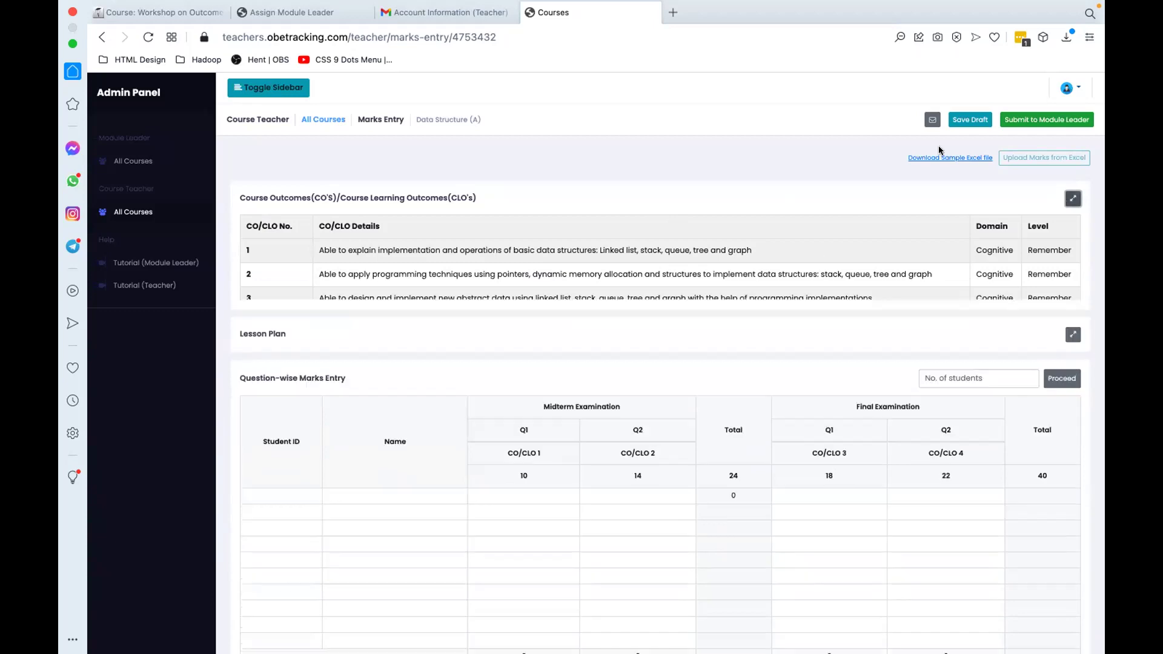
{"action": "left_click", "coordinate": [938, 158]}
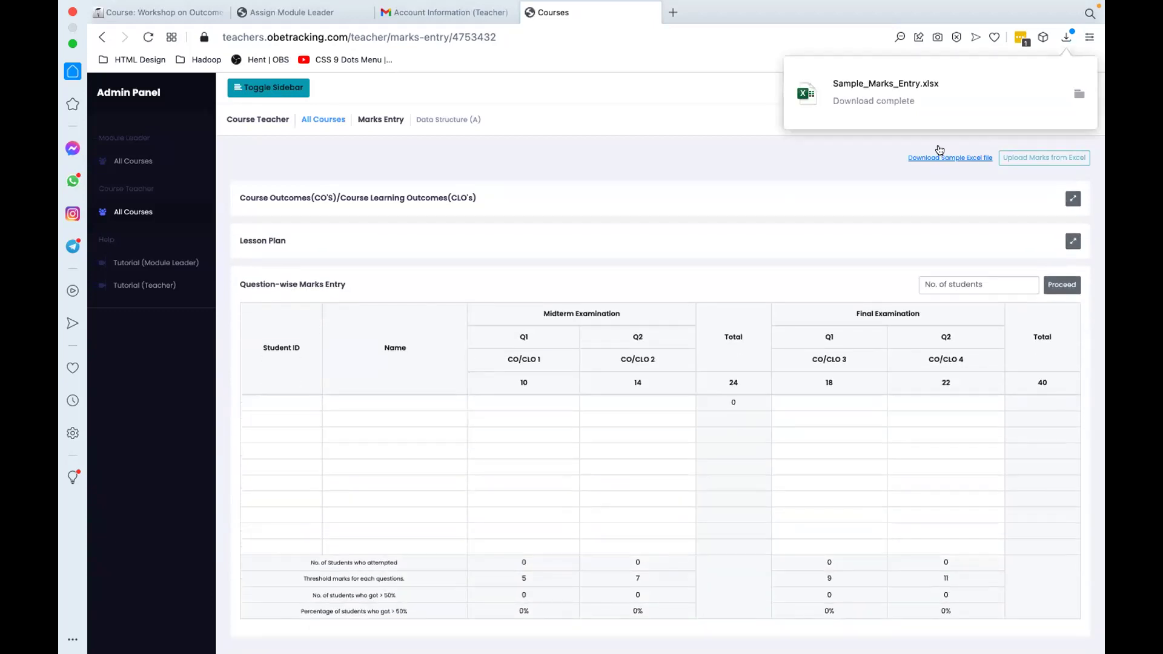
{"action": "left_click", "coordinate": [902, 92]}
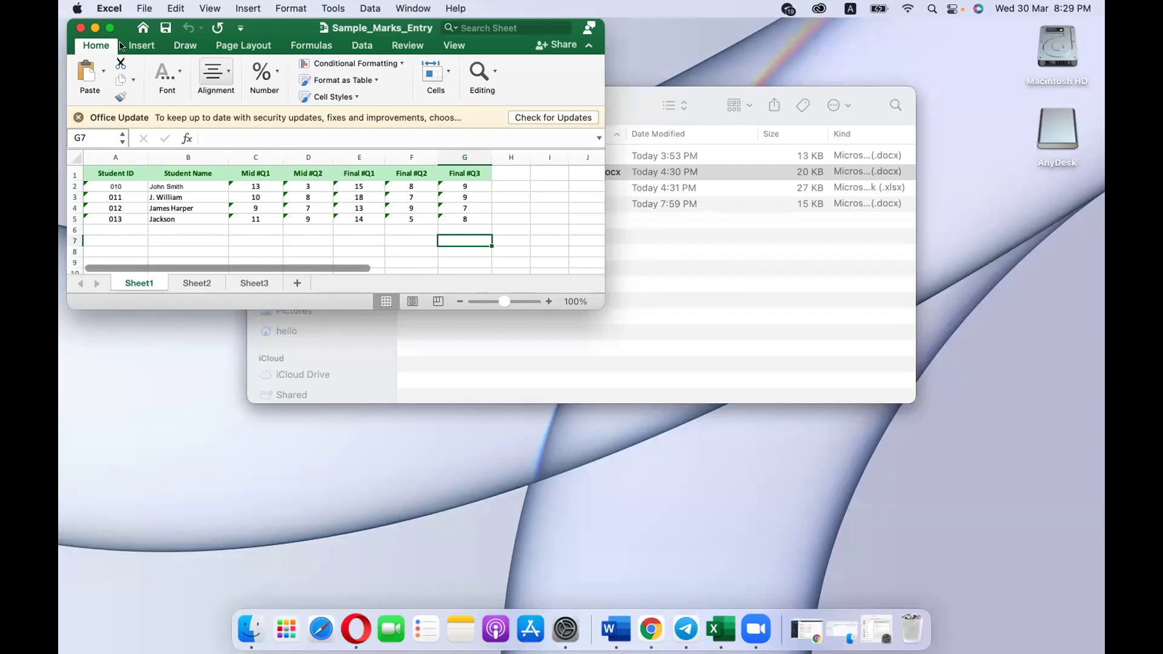
{"action": "left_click", "coordinate": [80, 28]}
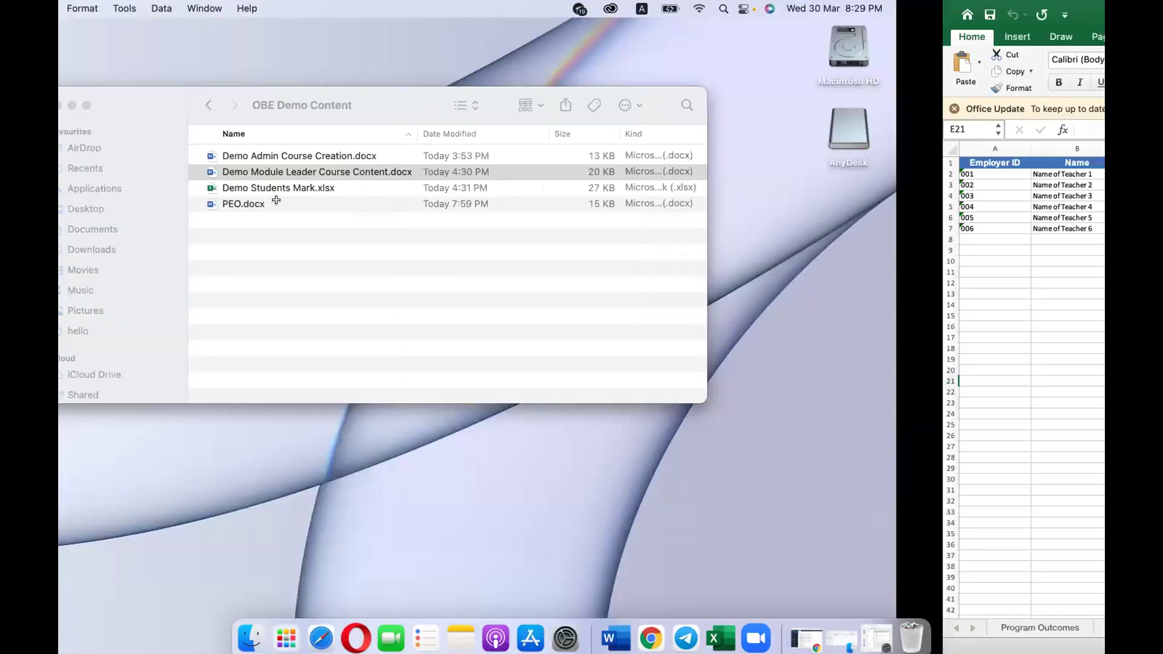
{"action": "key", "text": "super+Tab"}
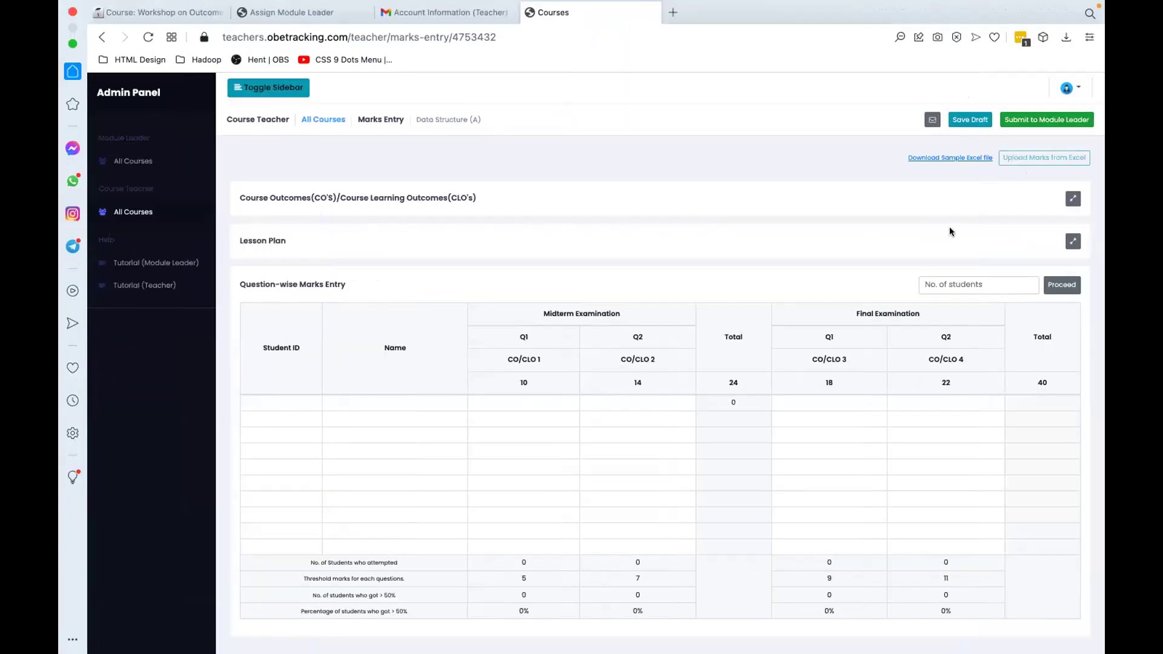
Step: Set No. of students to 40 and generate the empty marks rows
{"action": "left_click", "coordinate": [950, 279]}
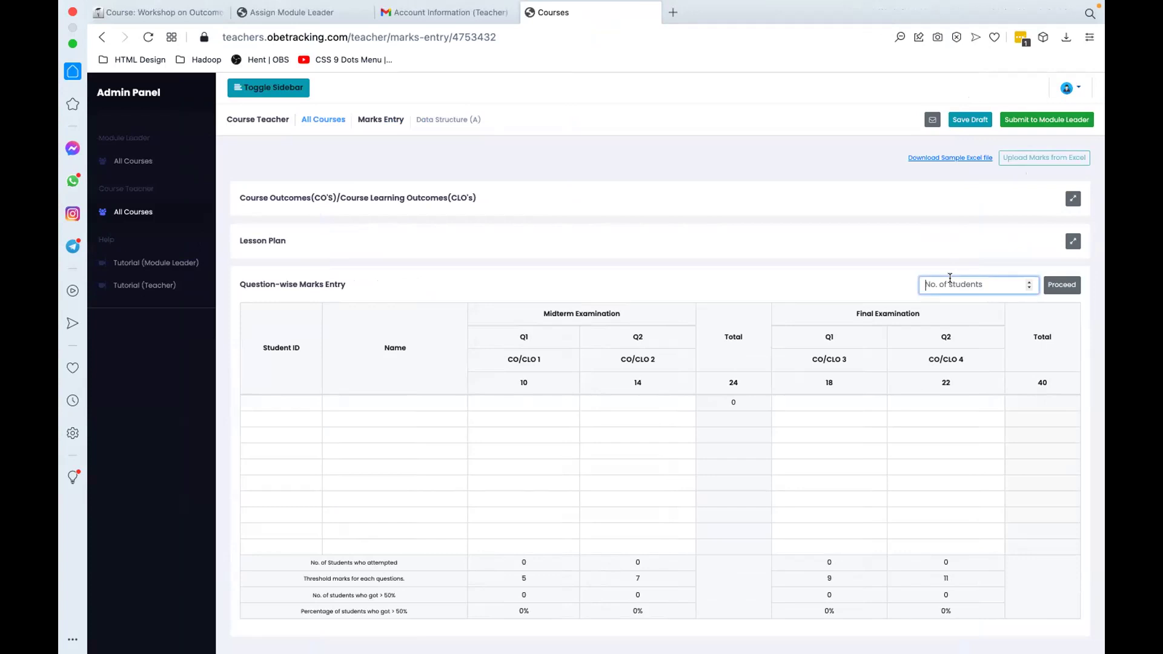
{"action": "type", "text": "40"}
{"action": "left_click", "coordinate": [1062, 284]}
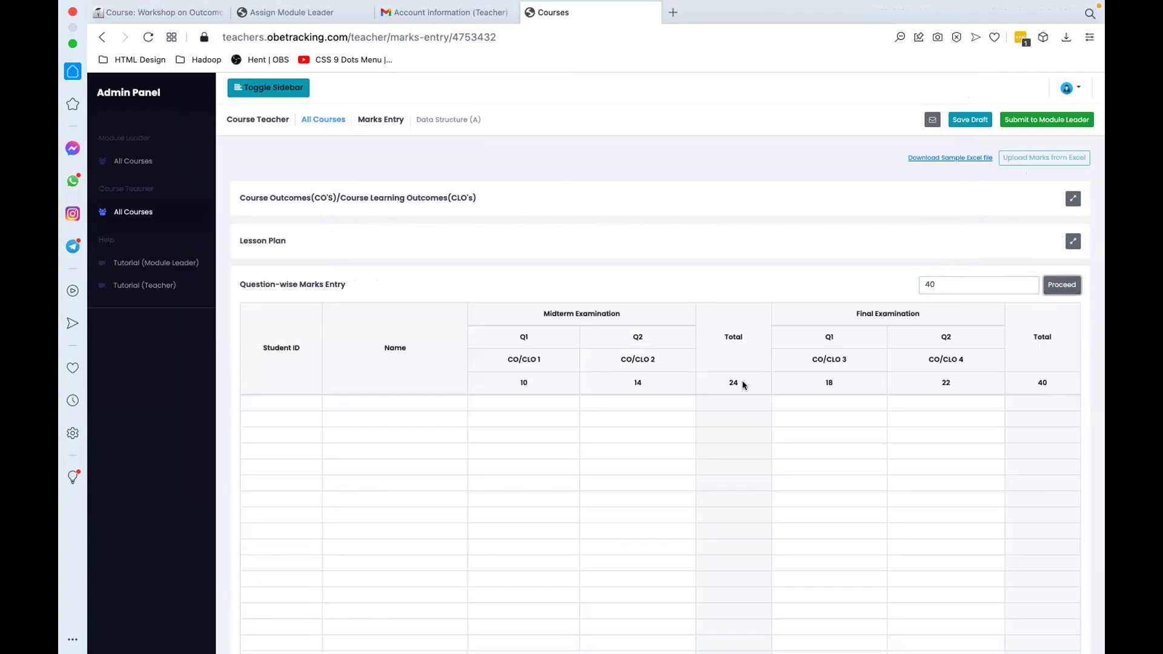
{"action": "scroll", "coordinate": [726, 381], "scroll_direction": "down", "scroll_amount": 5}
{"action": "scroll", "coordinate": [626, 331], "scroll_direction": "up", "scroll_amount": 5}
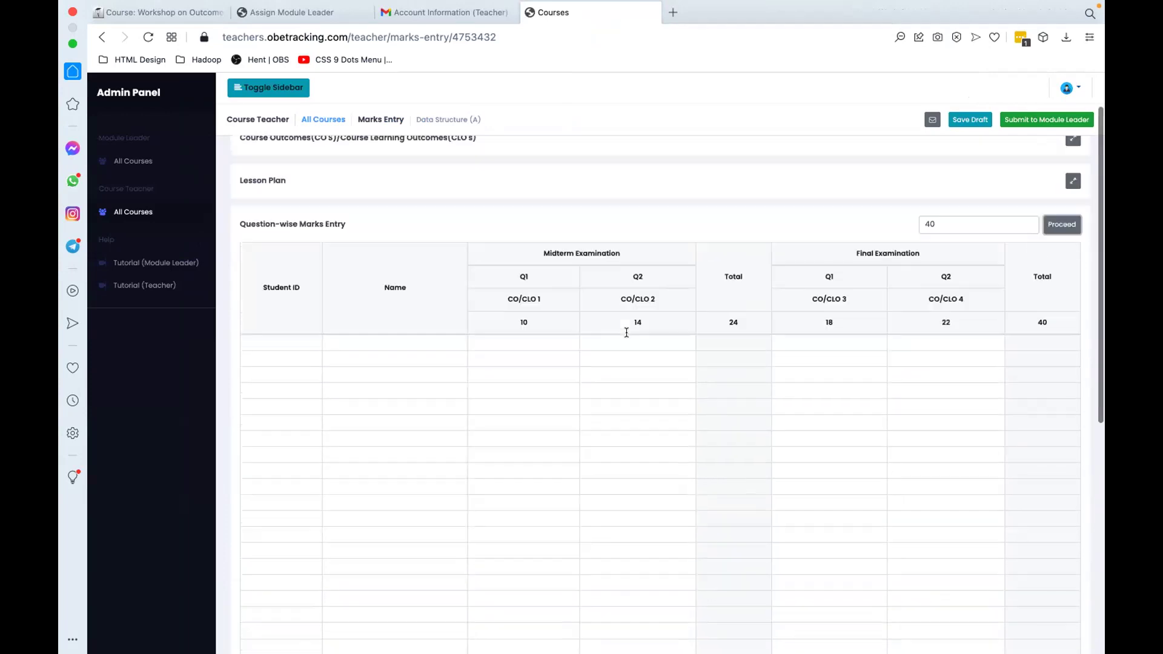
Step: Upload Demo Students Mark.xlsx from Documents > OBE Demo Content into the marks table
{"action": "left_click", "coordinate": [1026, 157]}
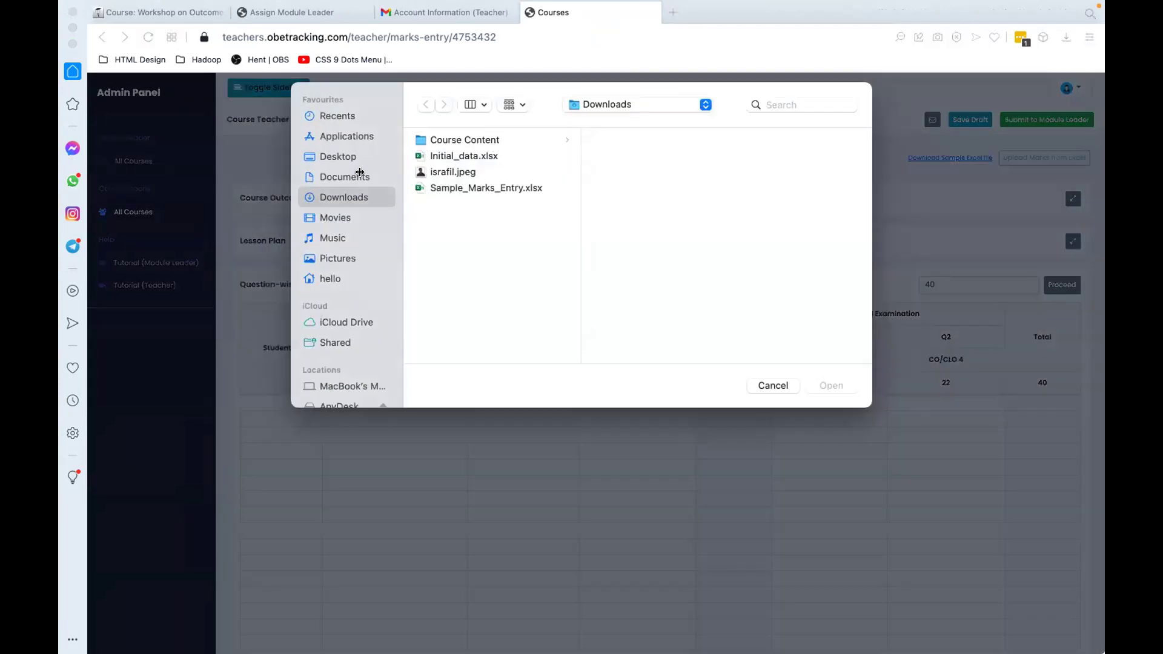
{"action": "left_click", "coordinate": [344, 176]}
{"action": "left_click", "coordinate": [457, 156]}
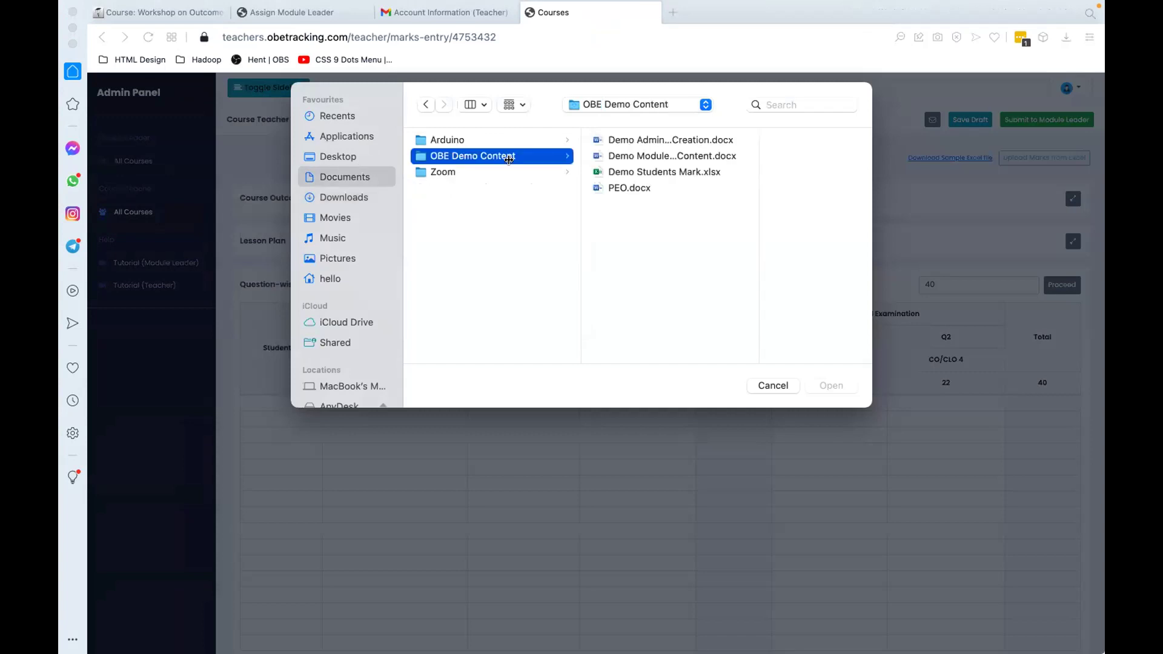
{"action": "left_click", "coordinate": [638, 172]}
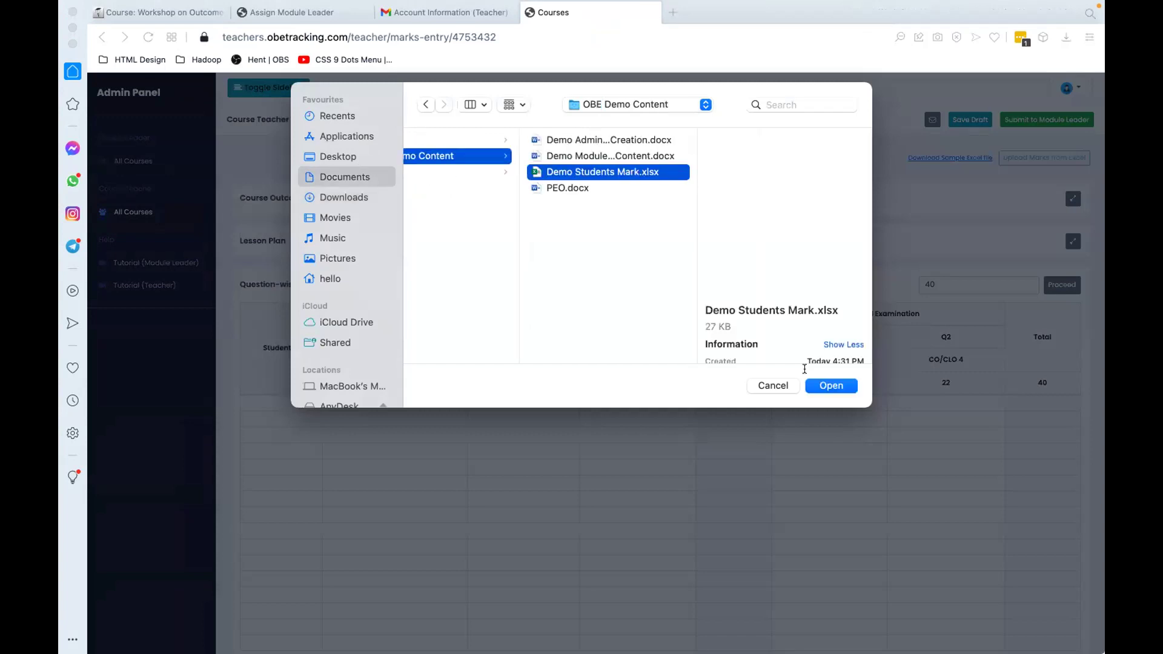
{"action": "left_click", "coordinate": [831, 385]}
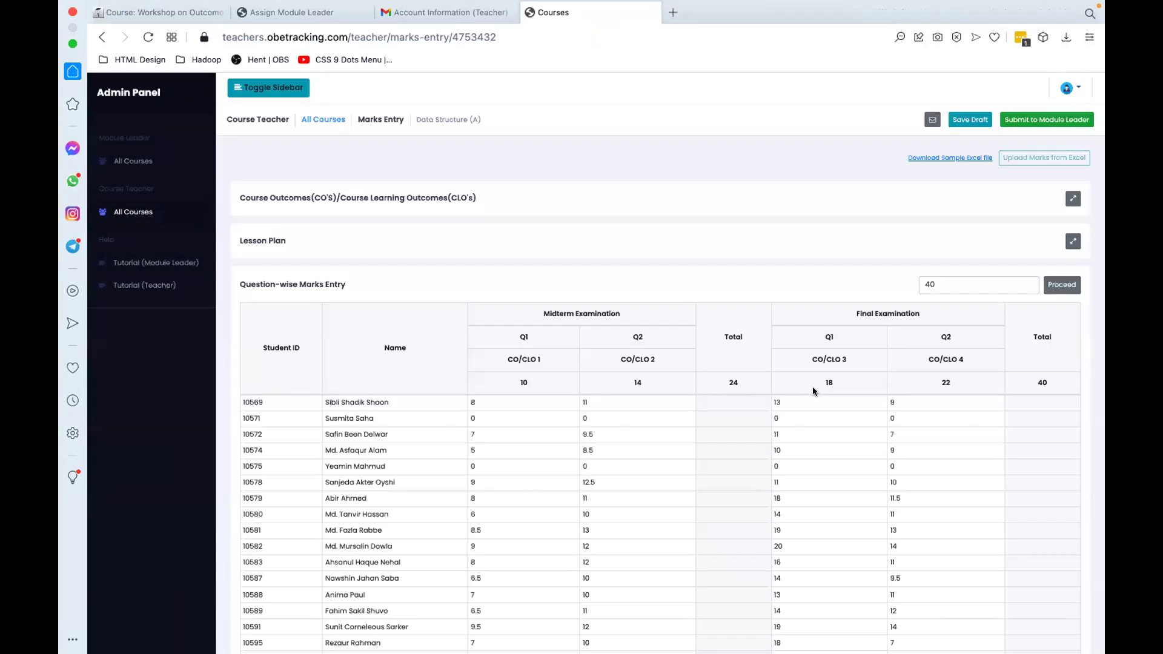
Step: Review the uploaded marks and save them as a draft
{"action": "scroll", "coordinate": [812, 387], "scroll_direction": "down", "scroll_amount": 5}
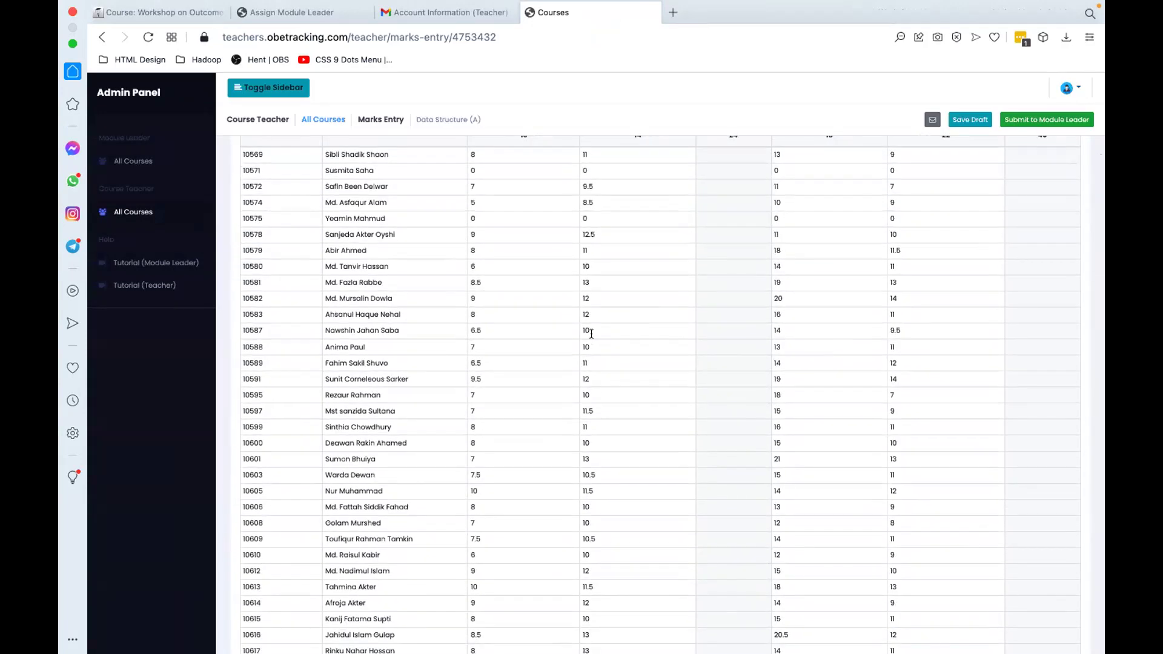
{"action": "scroll", "coordinate": [591, 333], "scroll_direction": "down", "scroll_amount": 5}
{"action": "scroll", "coordinate": [591, 334], "scroll_direction": "up", "scroll_amount": 10}
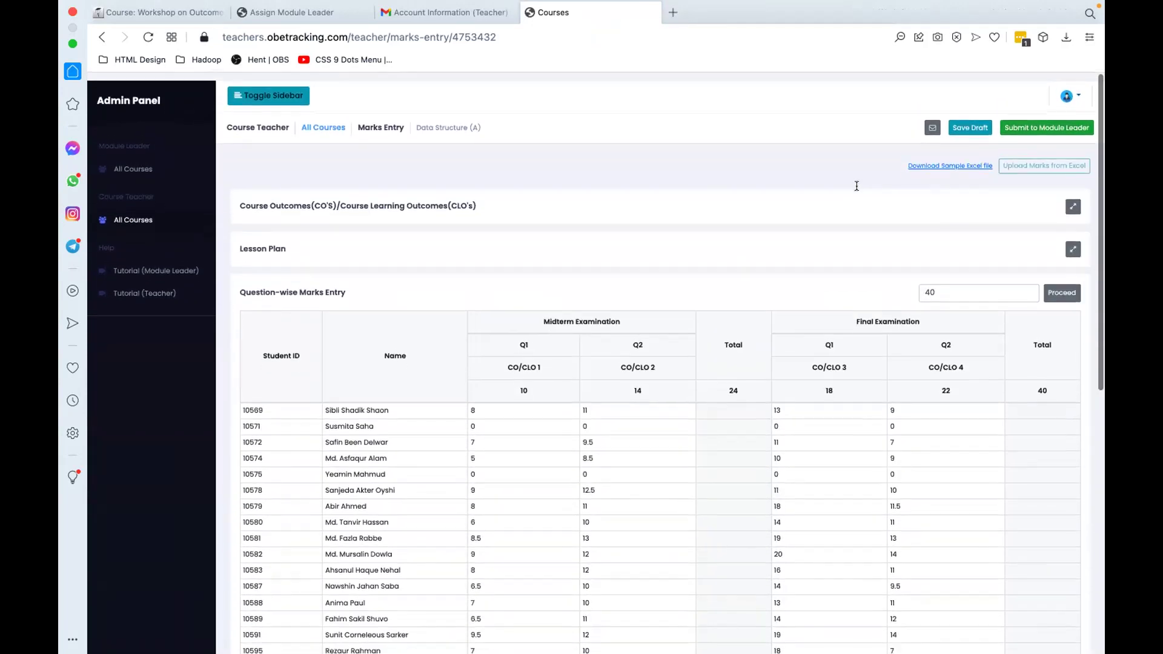
{"action": "left_click", "coordinate": [967, 120]}
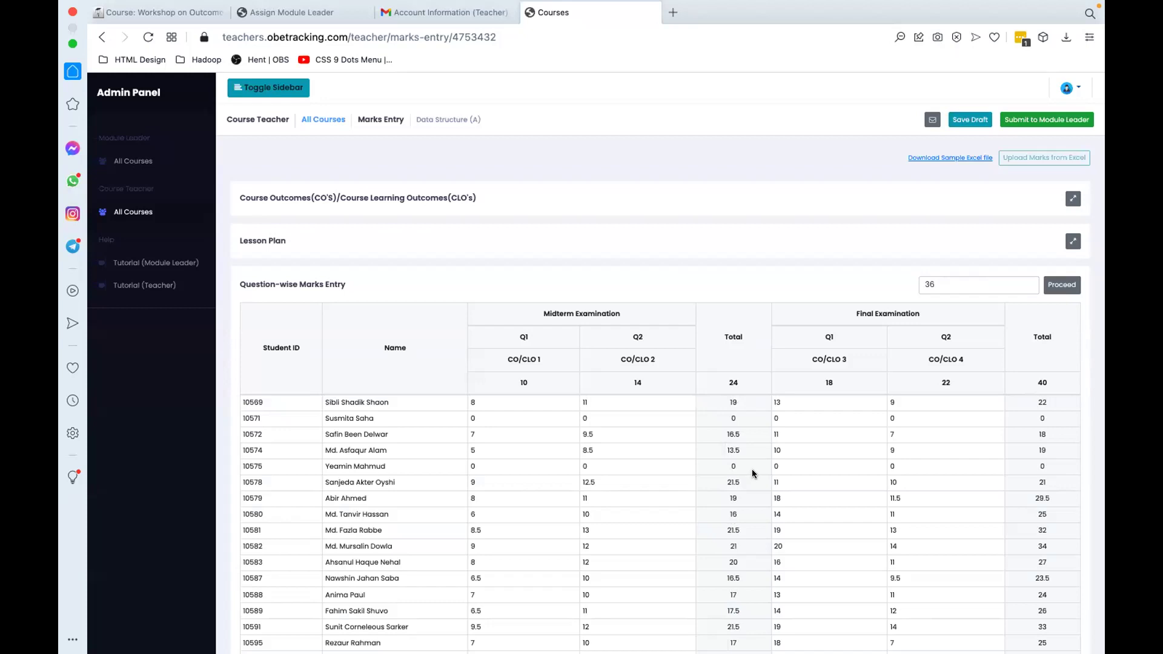
Step: Check the calculated Midterm and Final totals, then submit the marks to the module leader
{"action": "scroll", "coordinate": [752, 473], "scroll_direction": "down", "scroll_amount": 7}
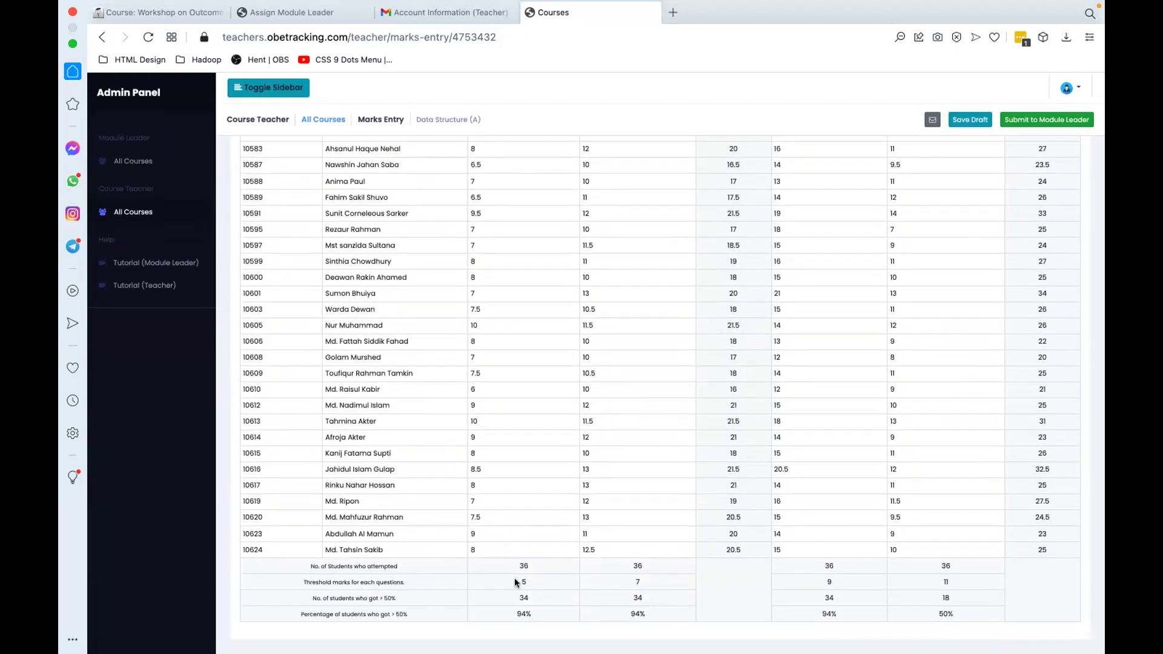
{"action": "scroll", "coordinate": [514, 578], "scroll_direction": "up", "scroll_amount": 7}
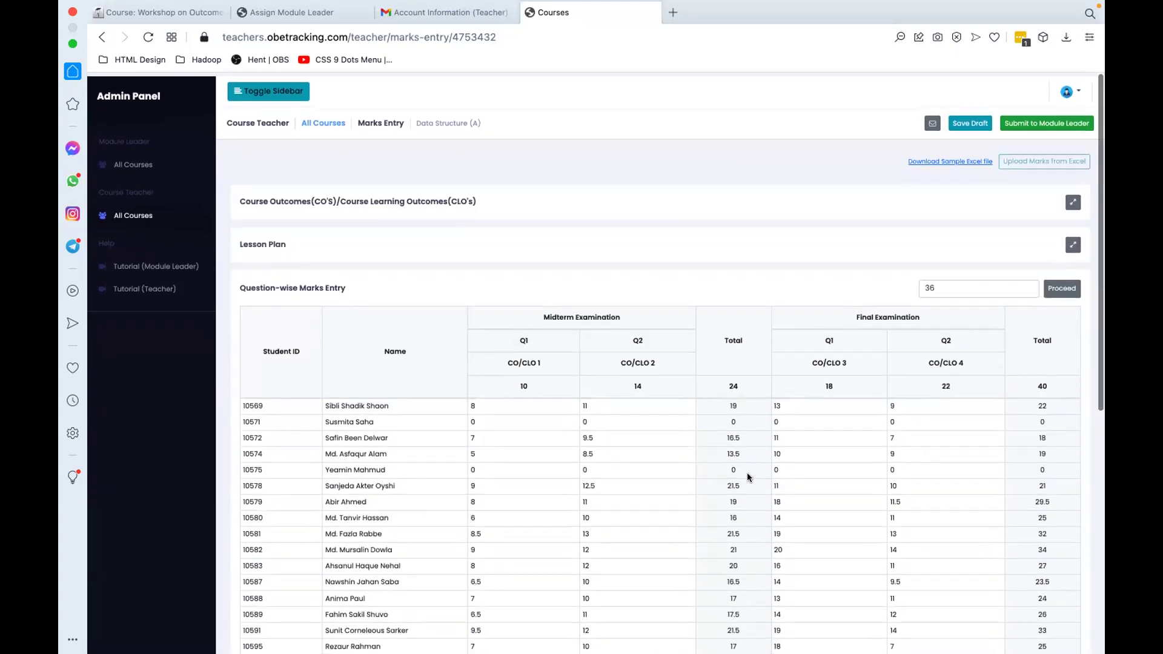
{"action": "scroll", "coordinate": [668, 362], "scroll_direction": "down", "scroll_amount": 7}
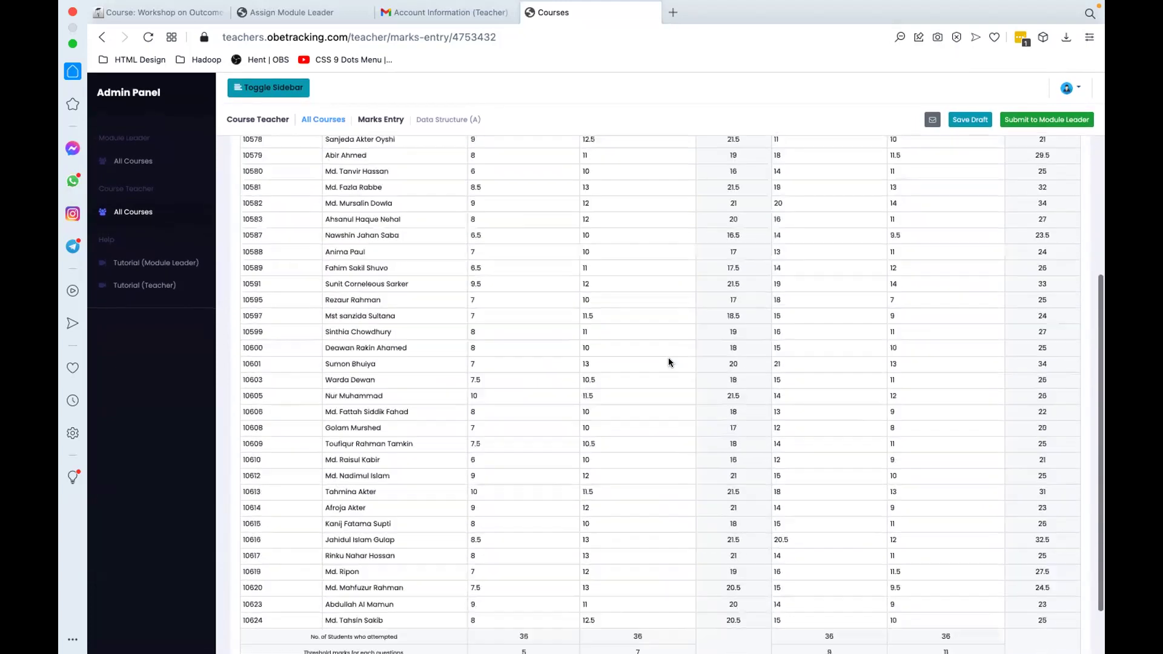
{"action": "scroll", "coordinate": [999, 127], "scroll_direction": "up", "scroll_amount": 6}
{"action": "left_click", "coordinate": [1049, 120]}
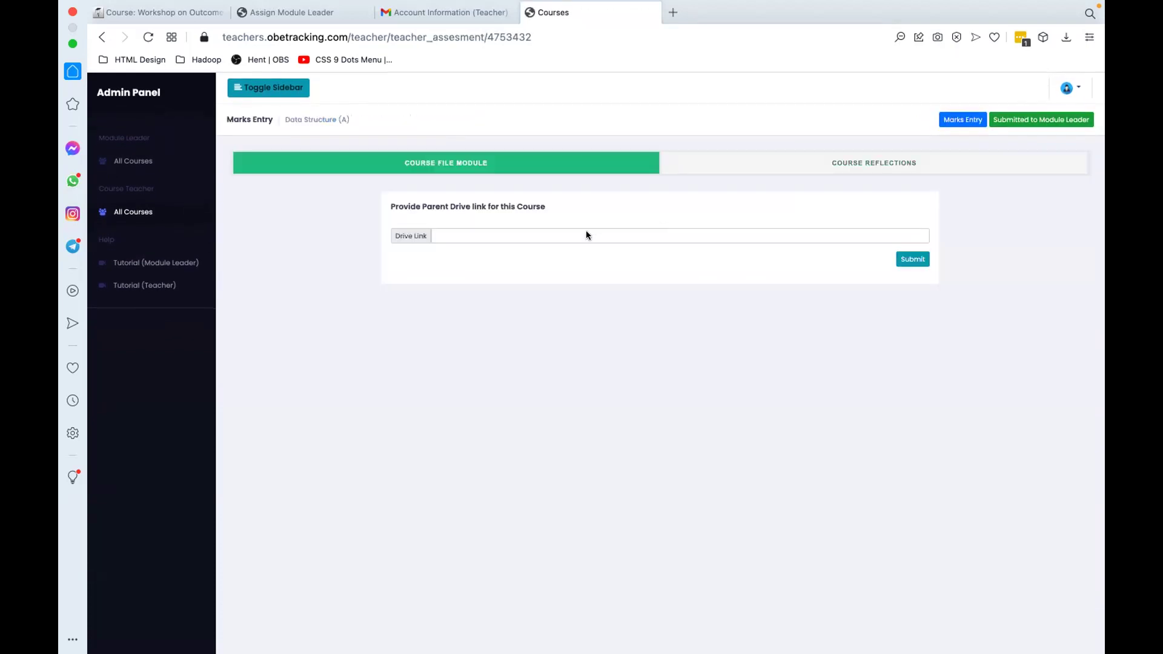
Step: Select the course drive link field and check the Excel workbook on another desktop space
{"action": "left_click", "coordinate": [586, 235]}
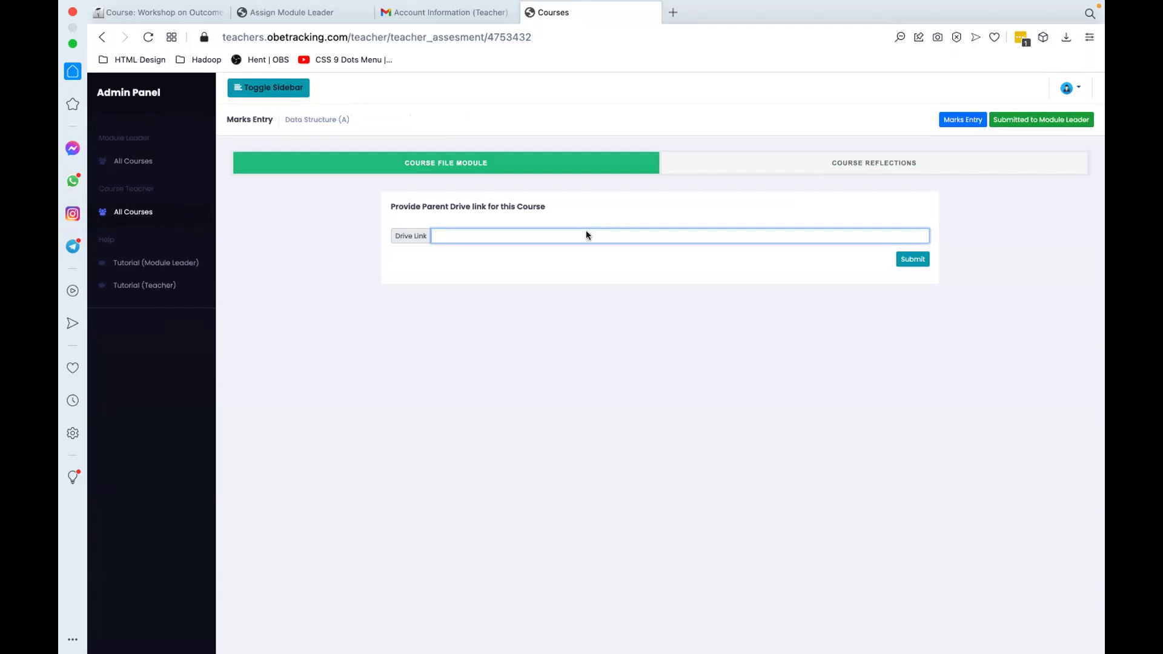
{"action": "key", "text": "ctrl+Left"}
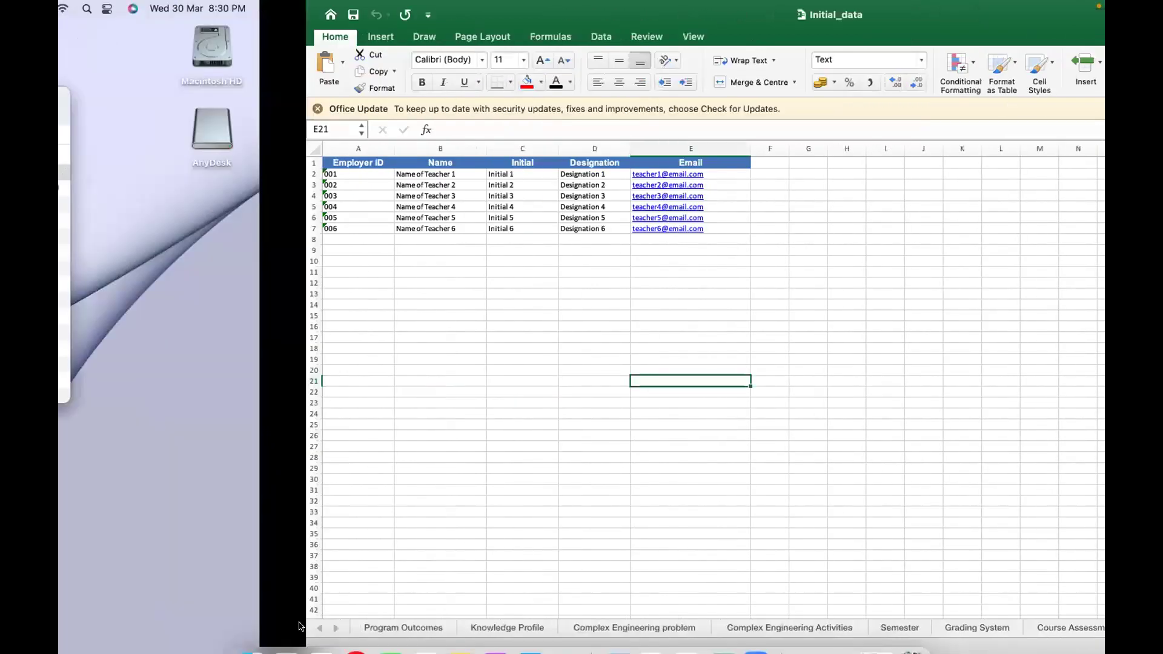
{"action": "key", "text": "ctrl+Left"}
{"action": "key", "text": "ctrl+Right"}
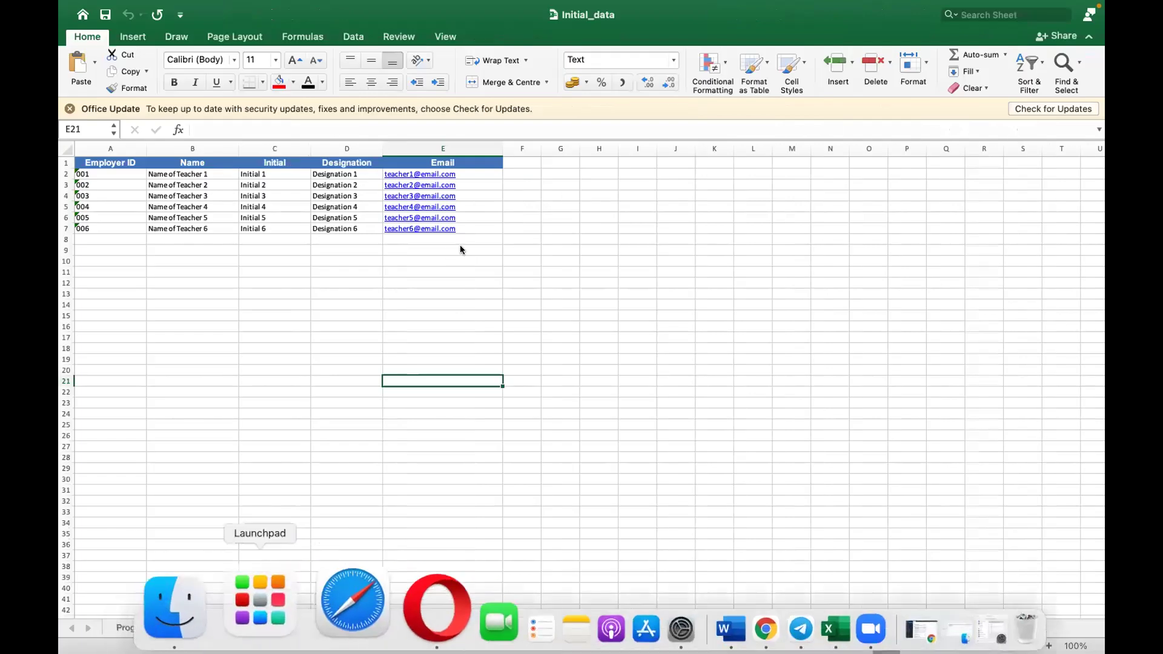
{"action": "key", "text": "ctrl+Right"}
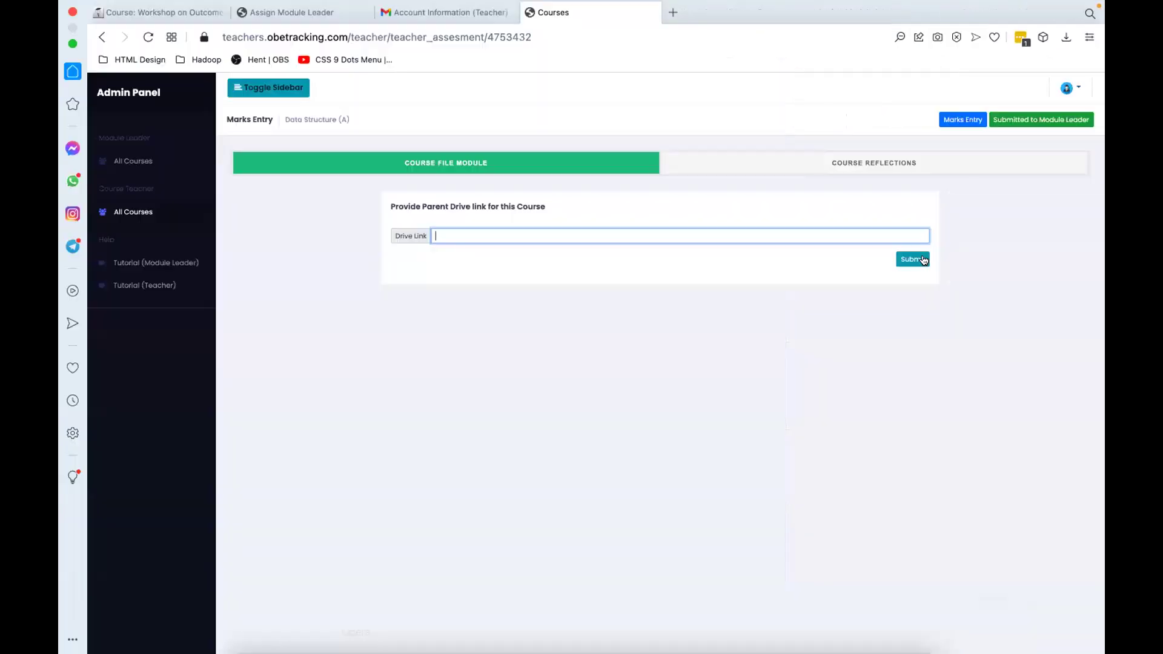
{"action": "key", "text": "ctrl+Right"}
{"action": "key", "text": "ctrl+Left"}
Step: View Course Reflections and Course File sections, confirm Submit to Module Leader, and return to All Courses
{"action": "left_click", "coordinate": [869, 164]}
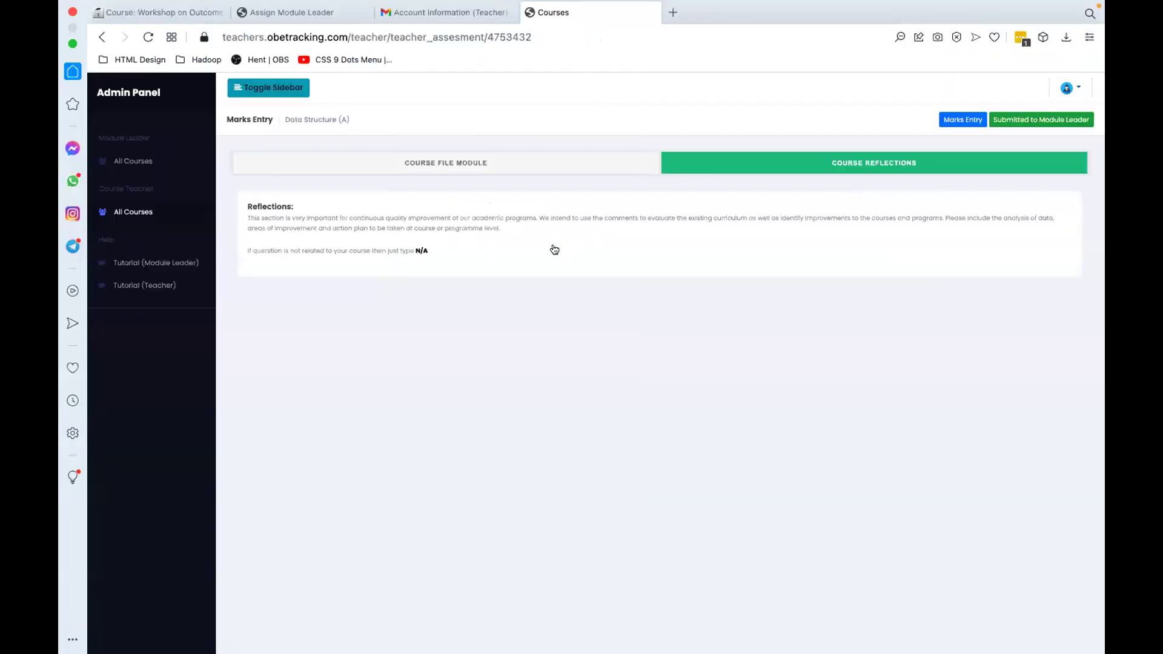
{"action": "left_click", "coordinate": [528, 162]}
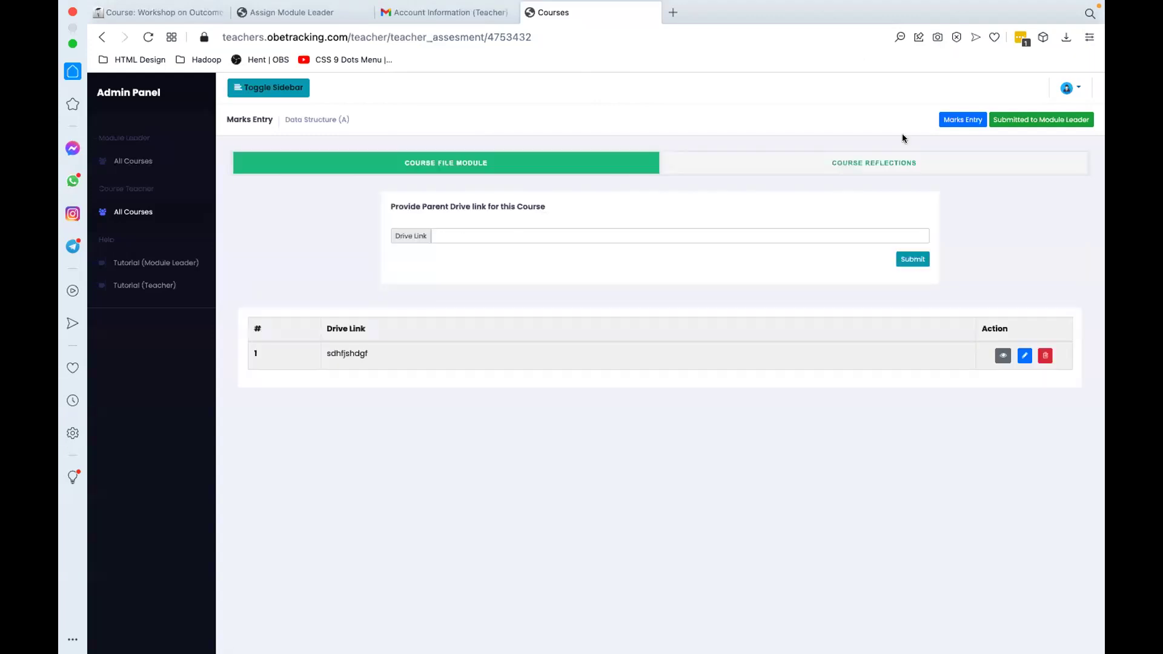
{"action": "left_click", "coordinate": [1041, 119]}
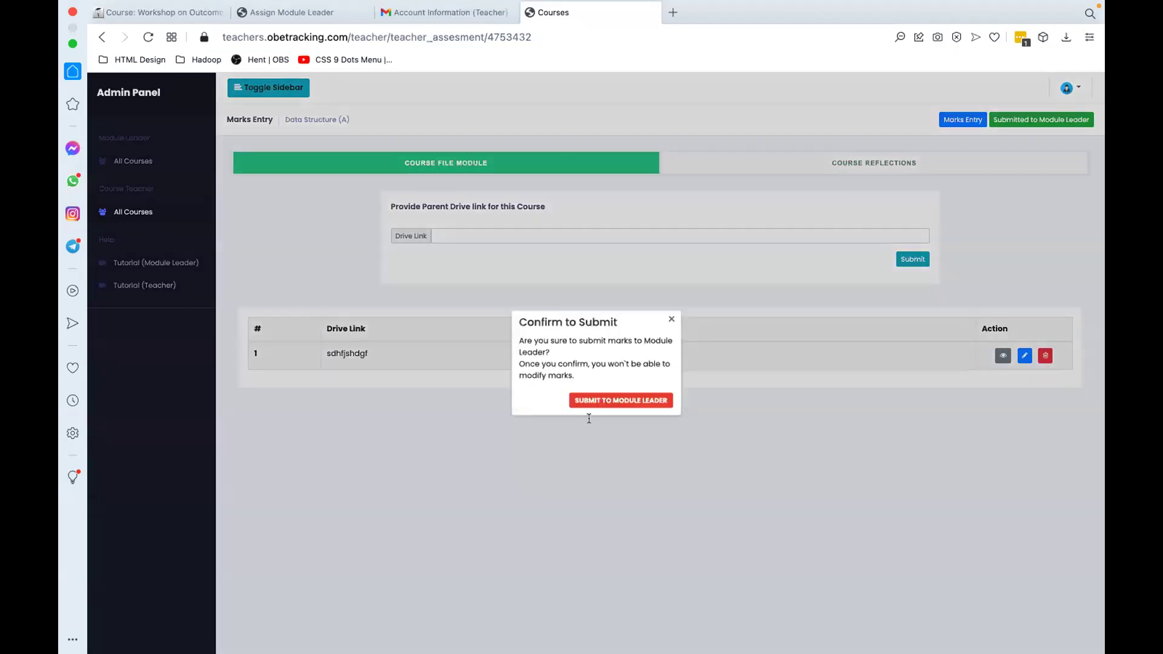
{"action": "left_click", "coordinate": [583, 402]}
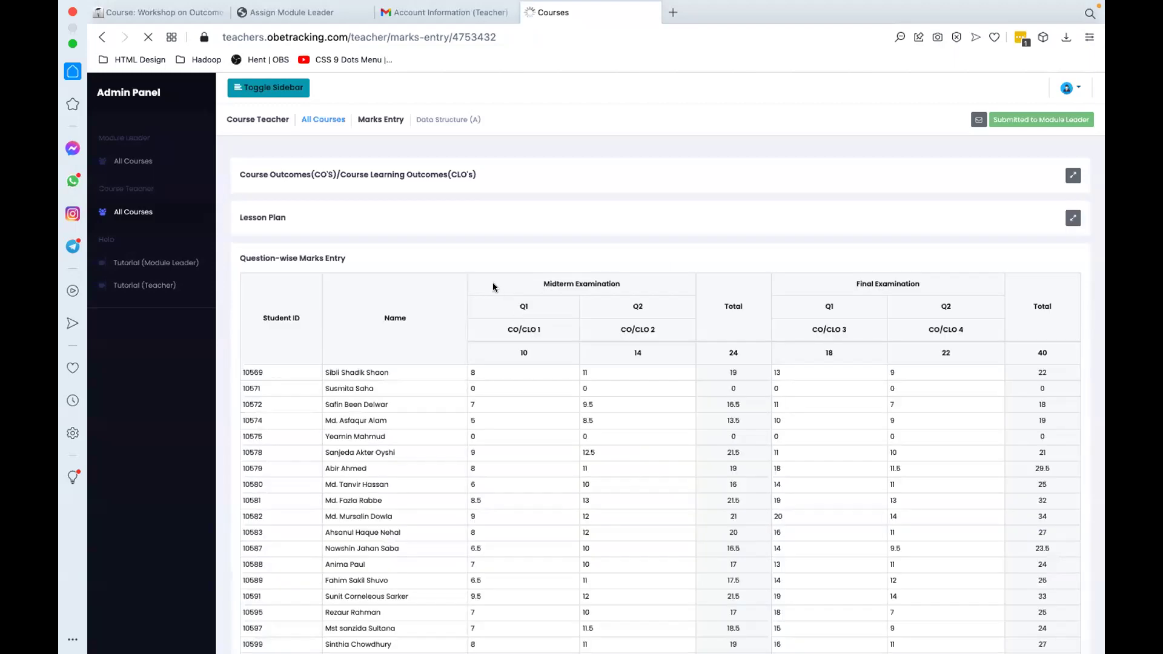
{"action": "left_click", "coordinate": [170, 216]}
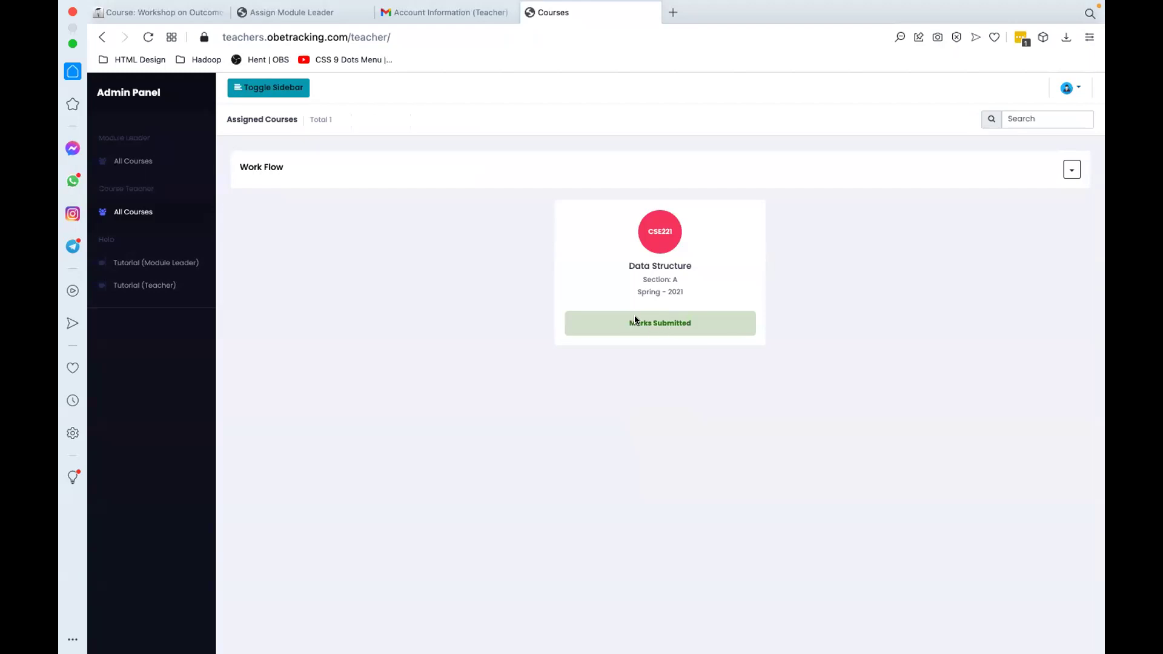
Step: As module leader, open Data Structure's sections and view section A's course file details
{"action": "left_click", "coordinate": [154, 163]}
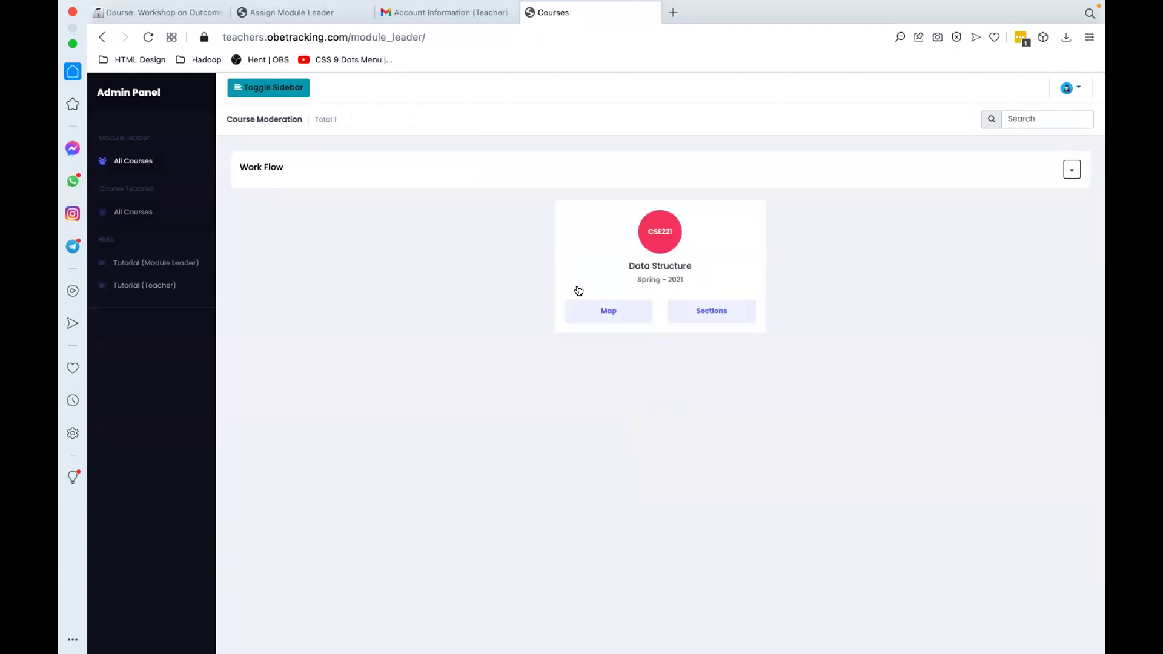
{"action": "left_click", "coordinate": [705, 313]}
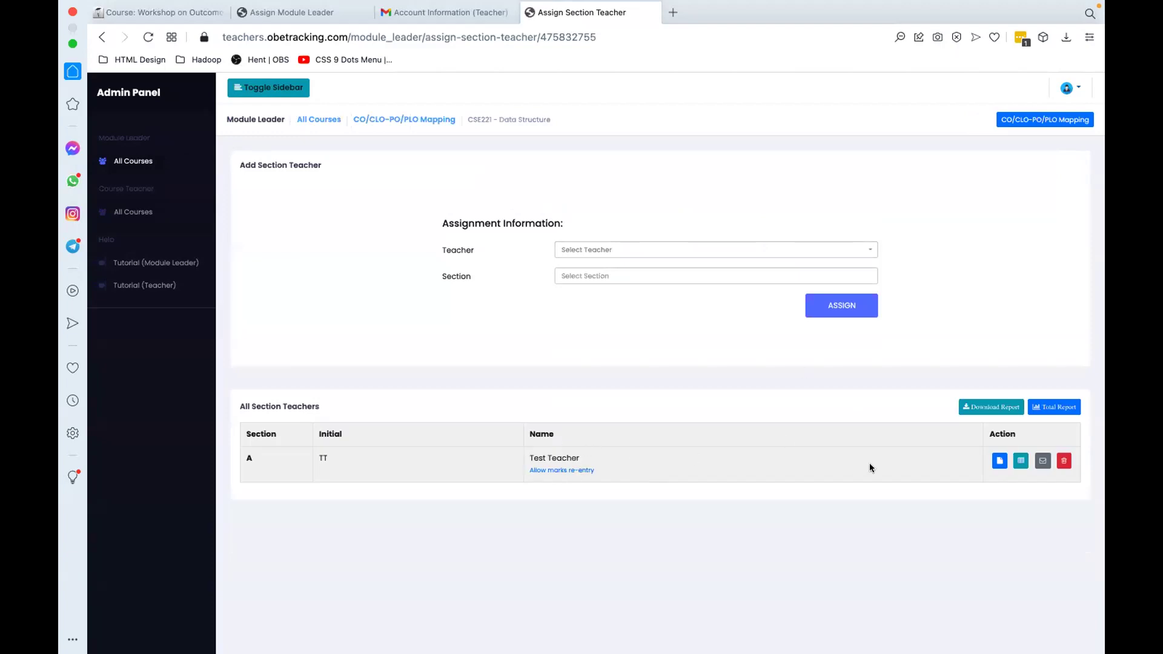
{"action": "left_click", "coordinate": [998, 460]}
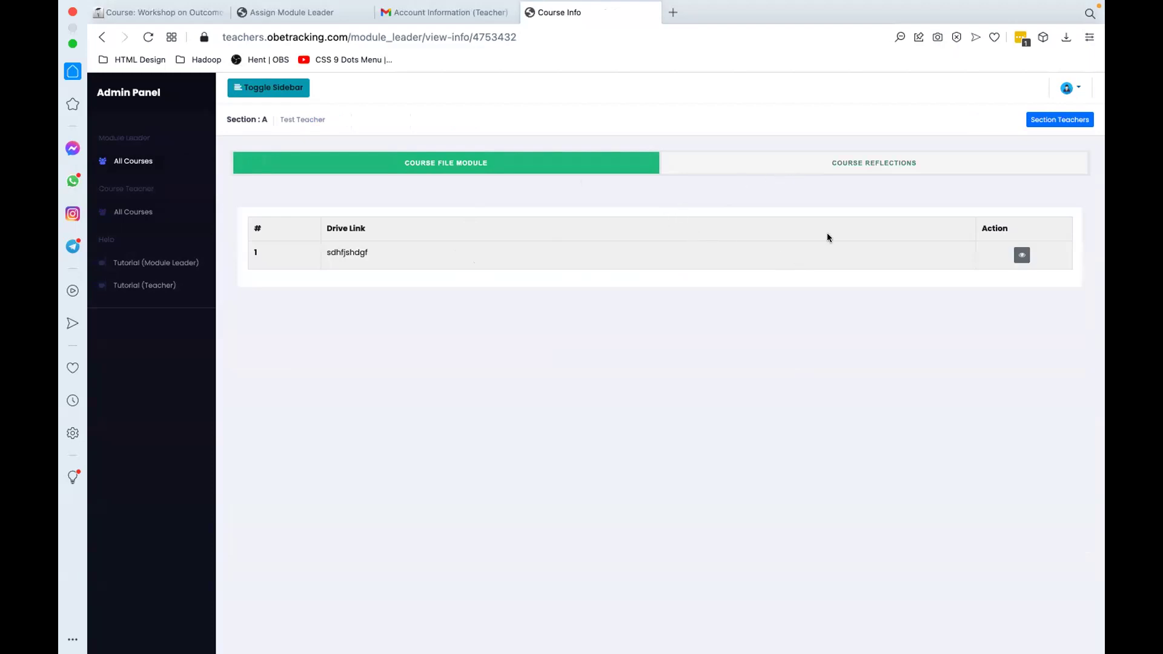
{"action": "left_click", "coordinate": [103, 37]}
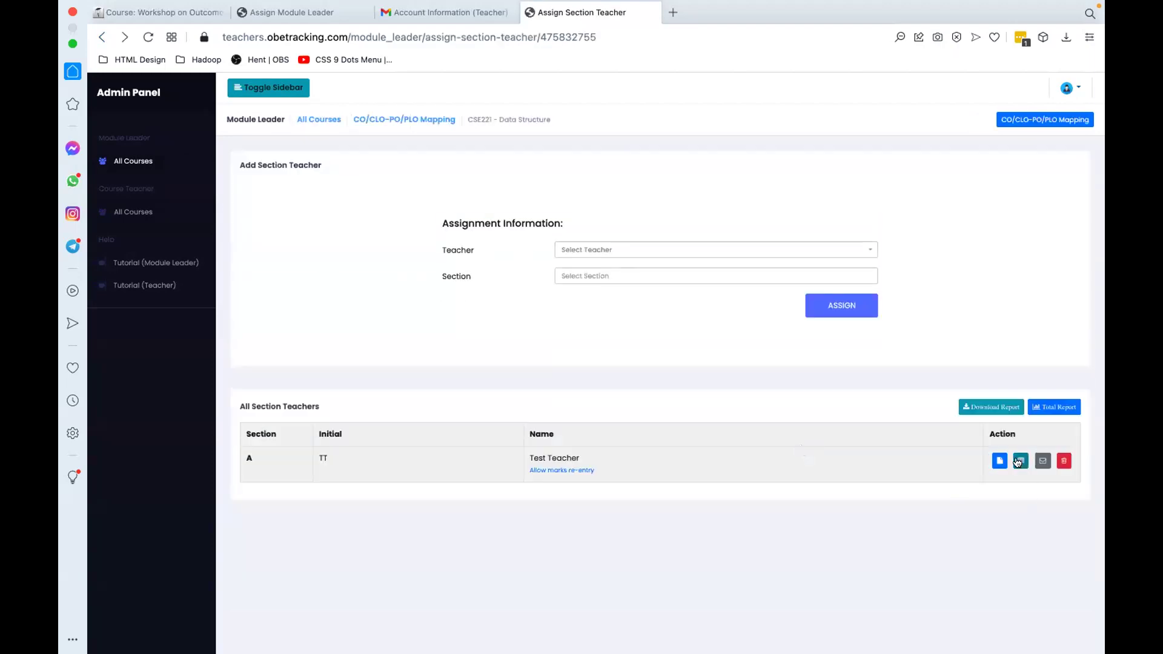
Step: Scroll through section A's CO/CLO Section Report, then return to the section teachers page
{"action": "left_click", "coordinate": [1020, 461]}
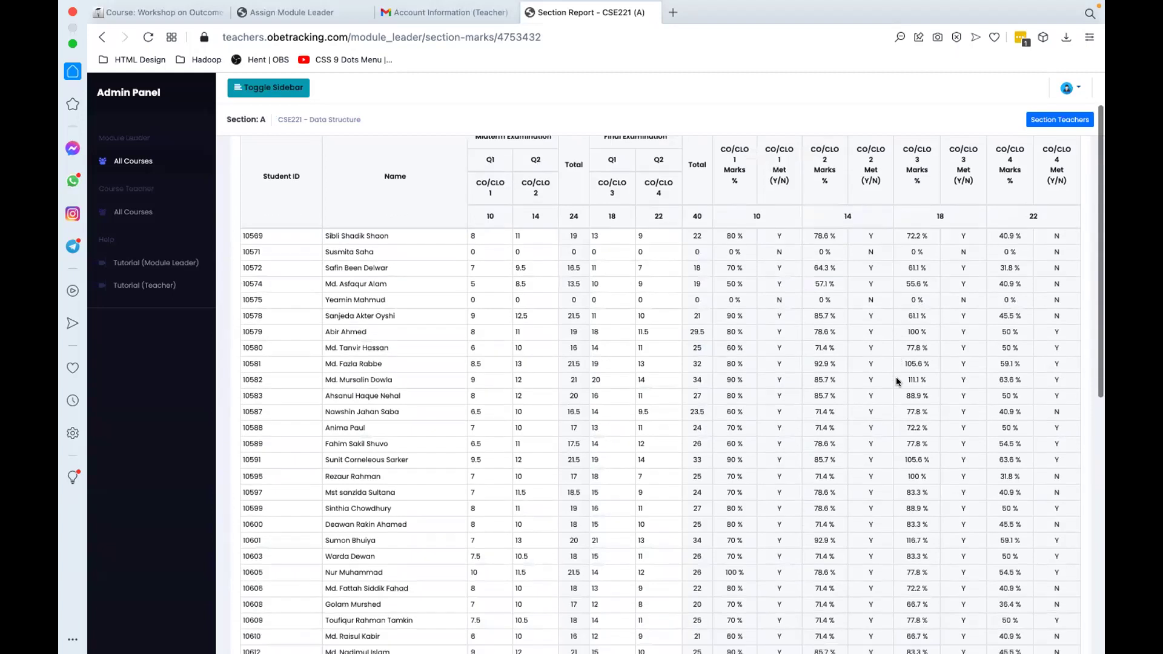
{"action": "scroll", "coordinate": [896, 376], "scroll_direction": "down", "scroll_amount": 3}
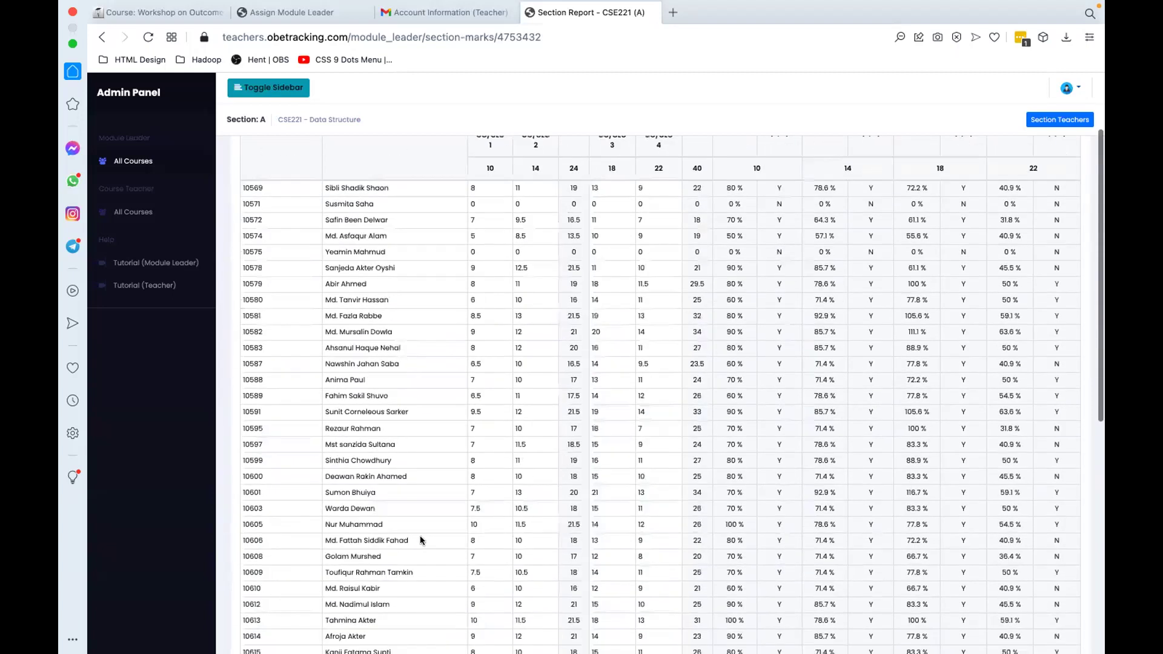
{"action": "scroll", "coordinate": [421, 538], "scroll_direction": "down", "scroll_amount": 15}
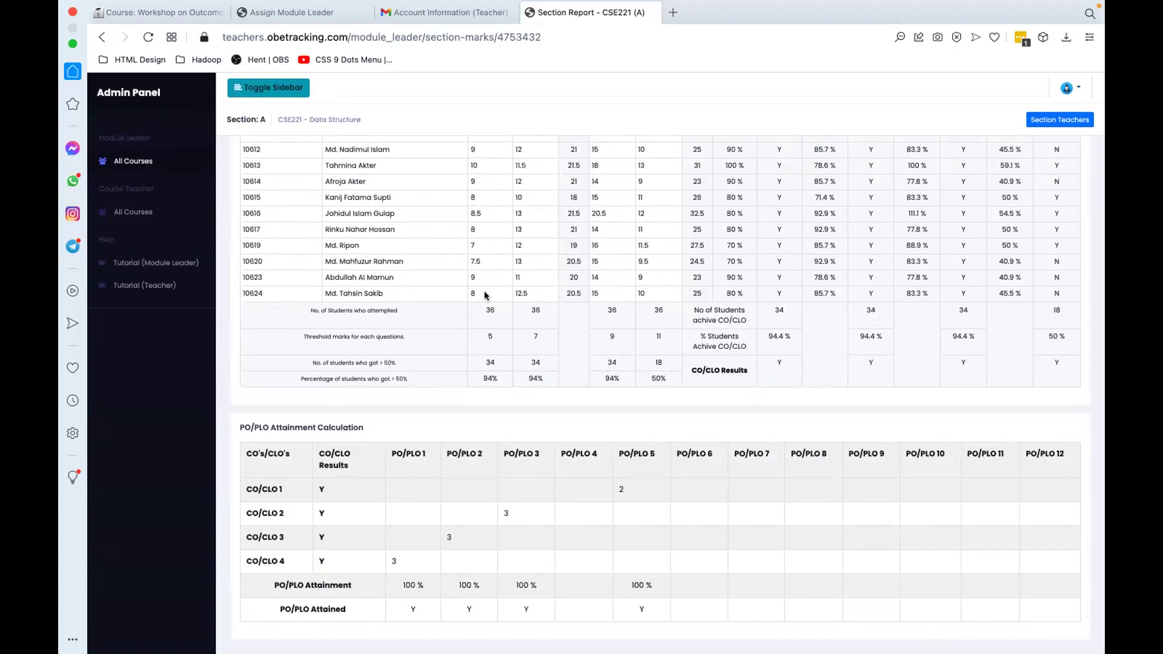
{"action": "left_click", "coordinate": [104, 37]}
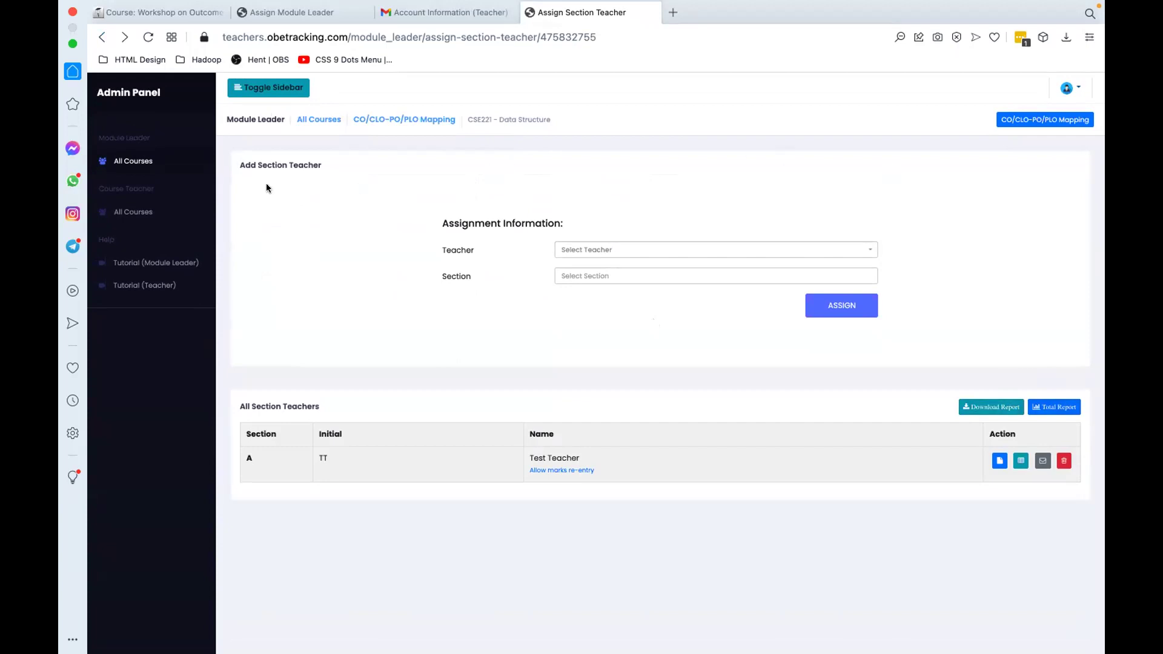
Step: Open the Data Structure course mapping from the module leader's course list and begin Submit to Admin
{"action": "left_click", "coordinate": [150, 162]}
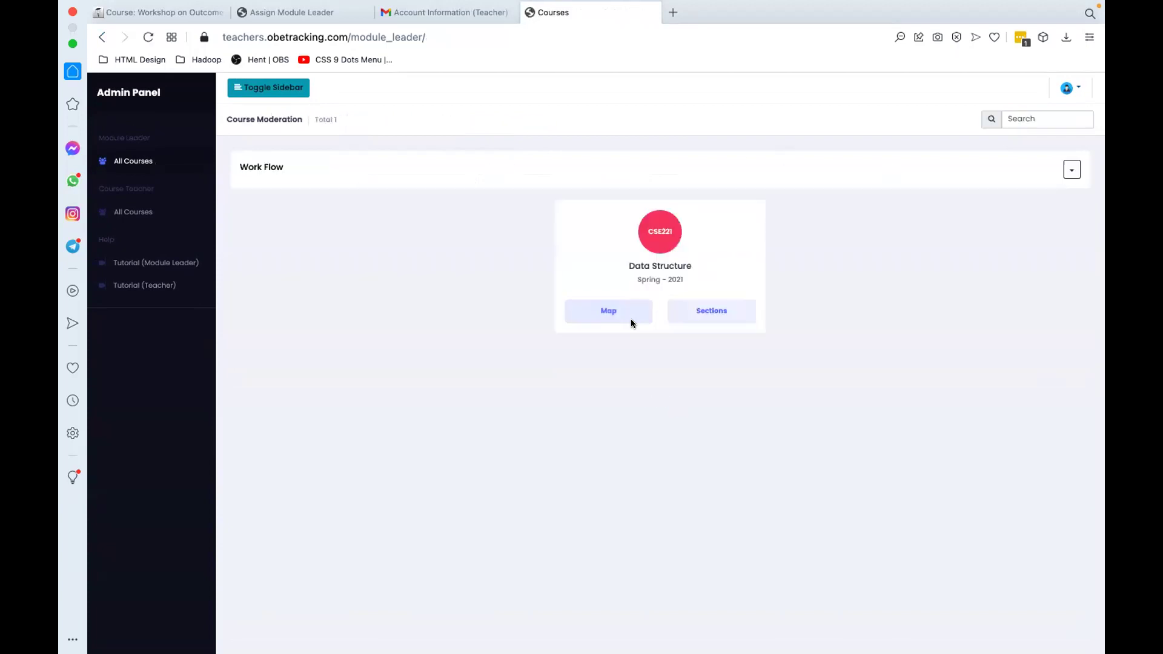
{"action": "left_click", "coordinate": [612, 309]}
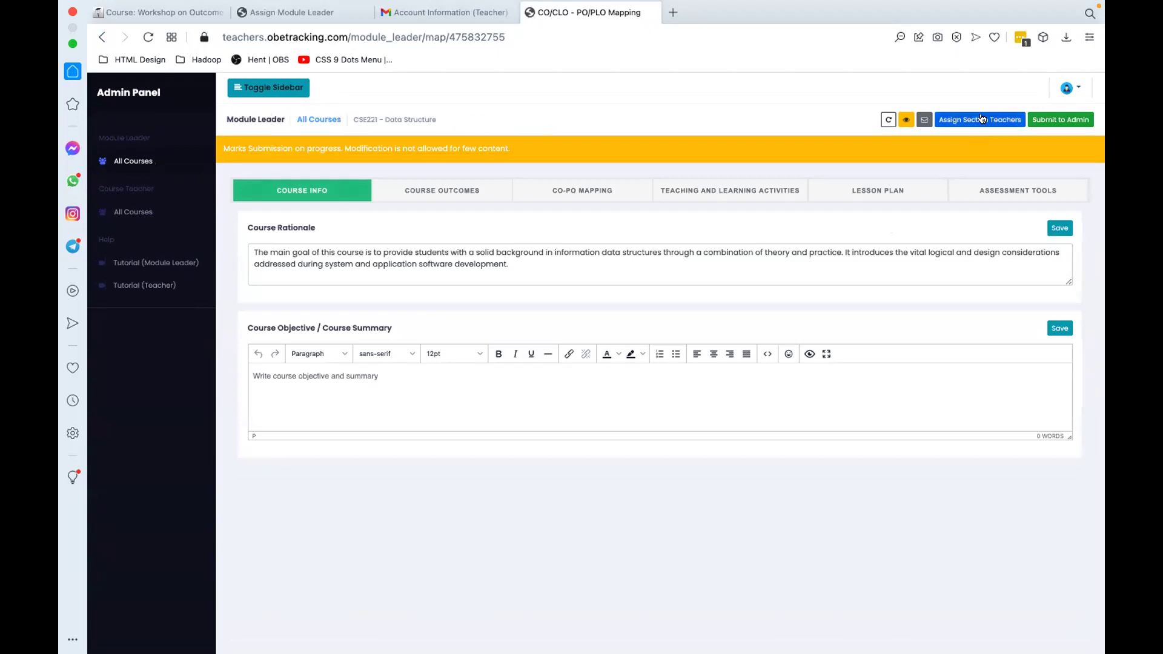
{"action": "left_click", "coordinate": [1044, 119]}
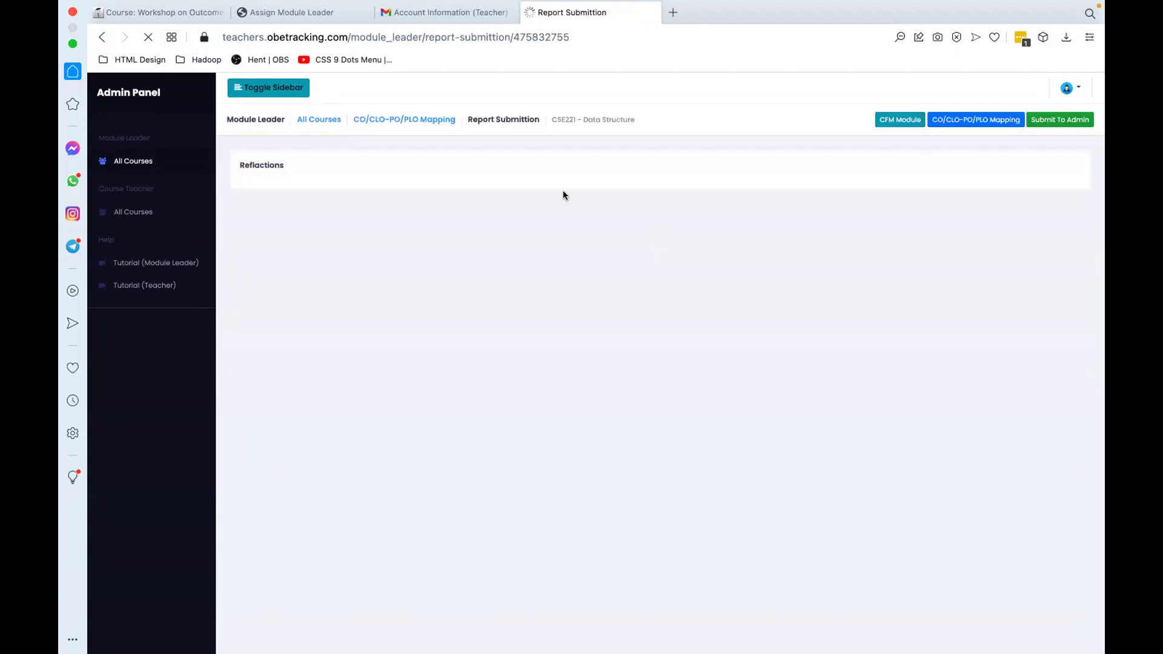
Step: Save drive link 'sdfsdfsf' in the CFM Module, then submit the course to the admin
{"action": "left_click", "coordinate": [890, 119]}
{"action": "left_click", "coordinate": [644, 204]}
{"action": "type", "text": "sdfsdfsf"}
{"action": "left_click", "coordinate": [917, 226]}
{"action": "left_click", "coordinate": [1049, 118]}
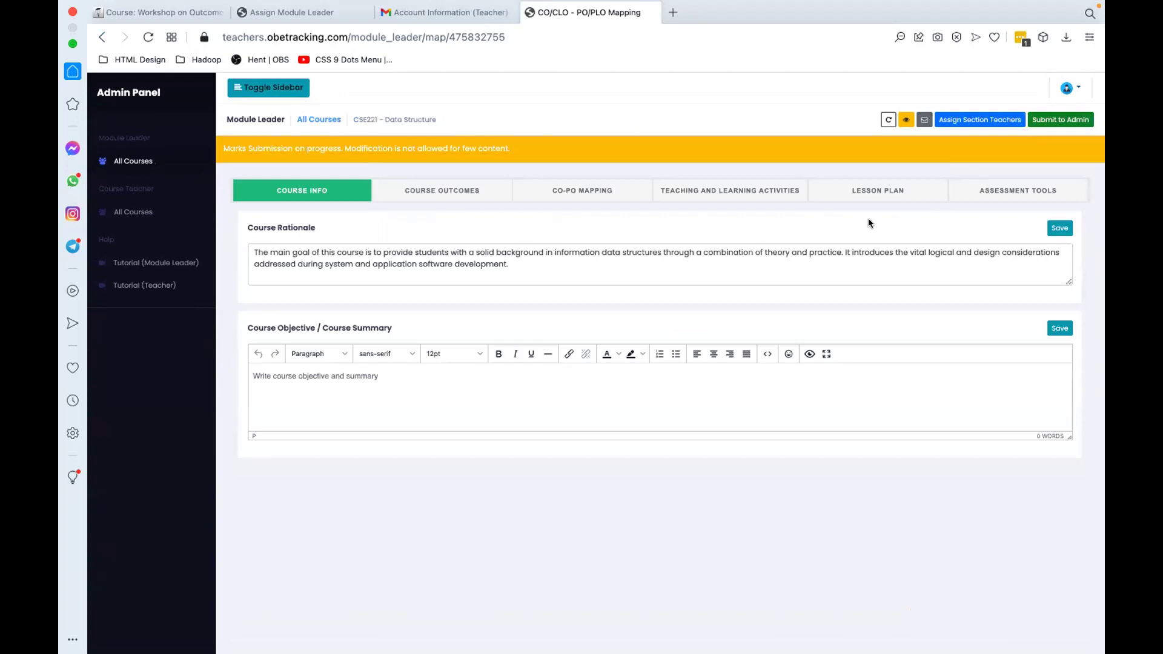
{"action": "left_click", "coordinate": [1052, 120]}
{"action": "left_click", "coordinate": [1054, 120]}
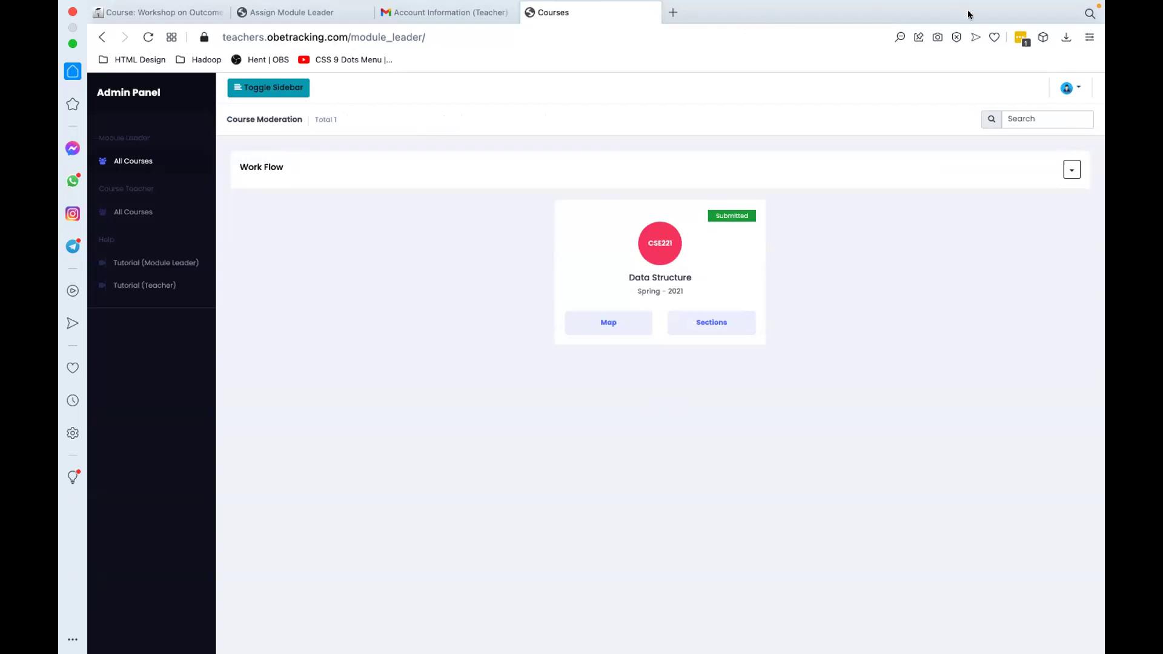
Step: Review the admin dashboard, closing the PO/PLO 1 course popup
{"action": "left_click", "coordinate": [299, 12]}
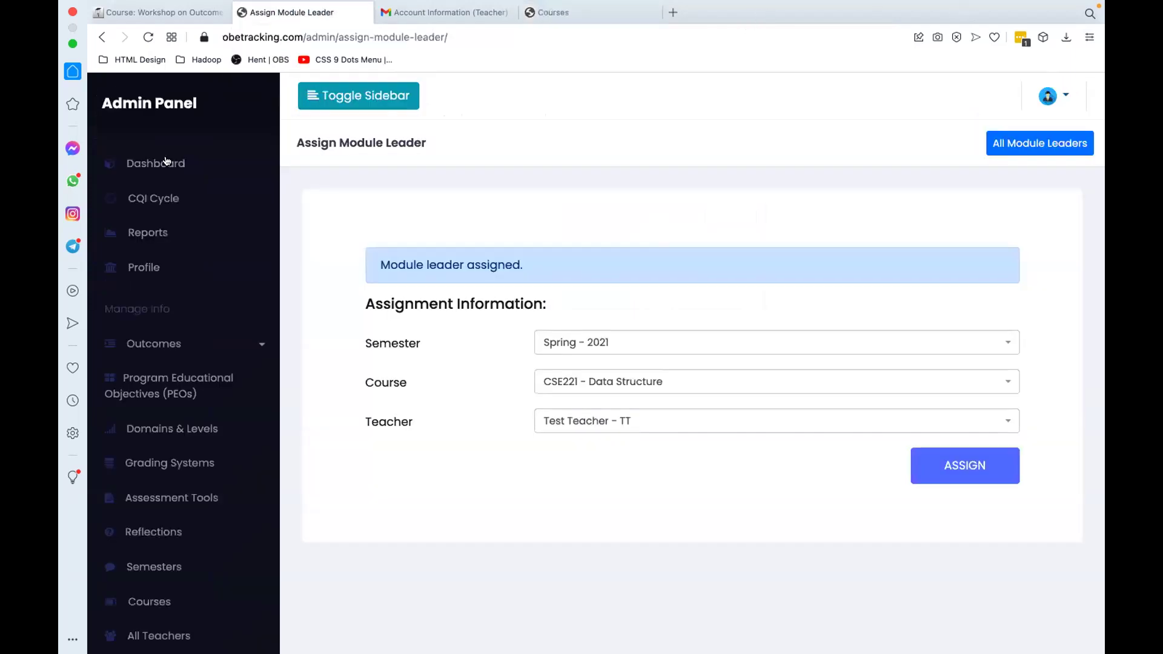
{"action": "left_click", "coordinate": [126, 161]}
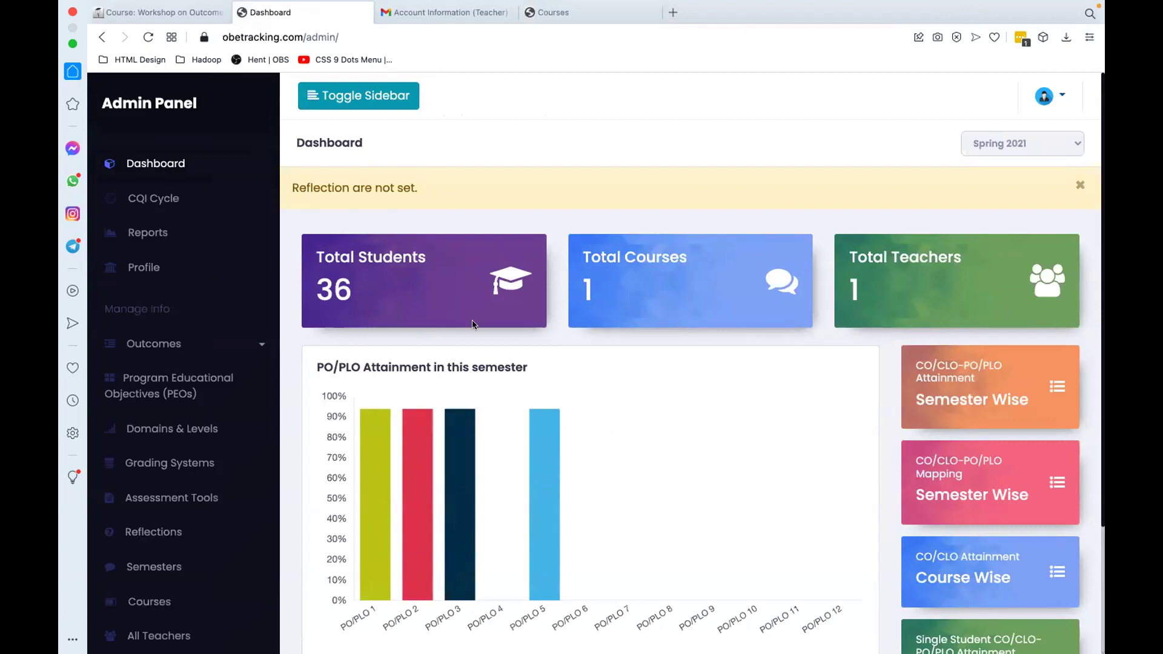
{"action": "scroll", "coordinate": [380, 299], "scroll_direction": "down", "scroll_amount": 3}
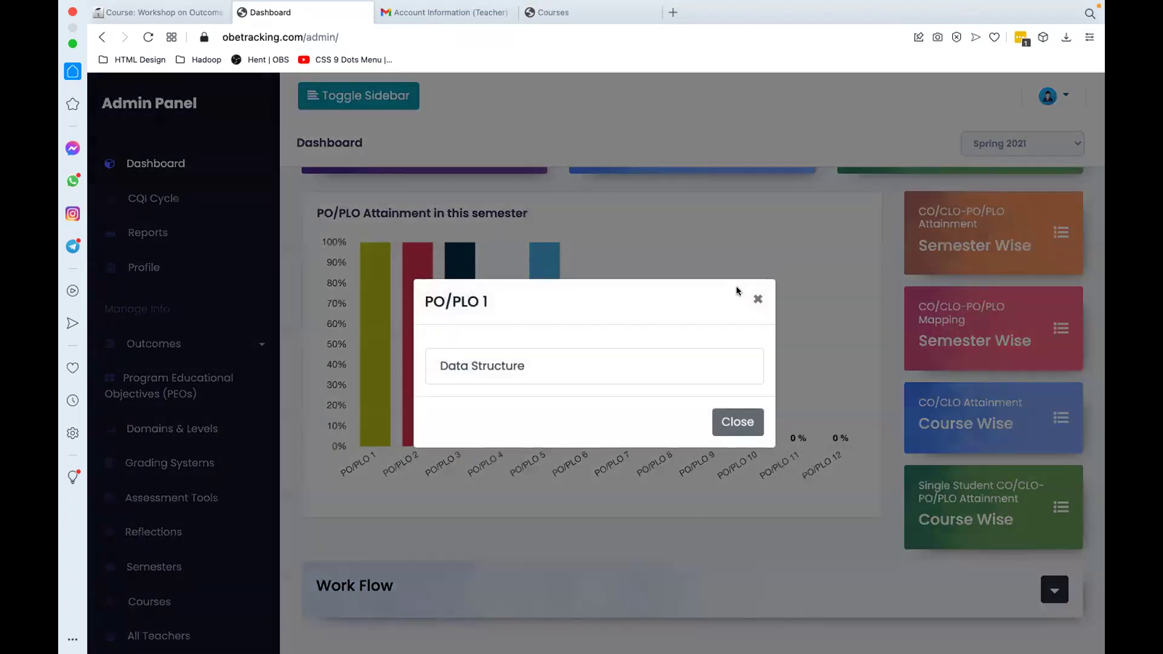
{"action": "left_click", "coordinate": [175, 314]}
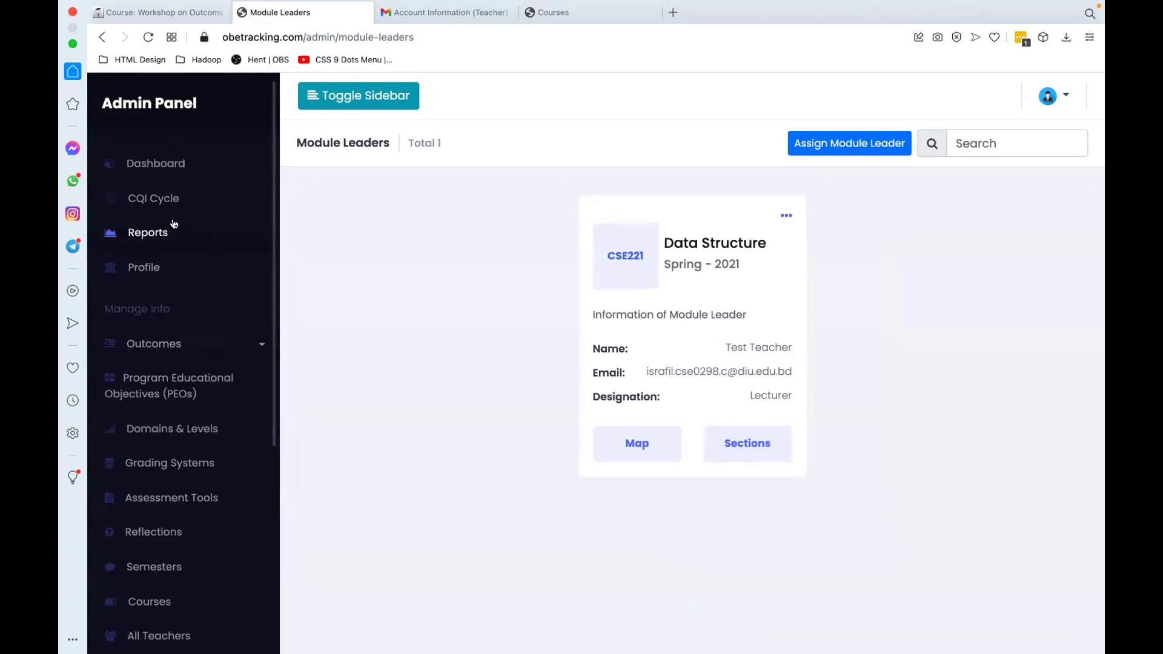
Step: Generate a Semester Wise CO/CLO Attainments report for Spring-2021 on the Reports page
{"action": "left_click", "coordinate": [142, 235]}
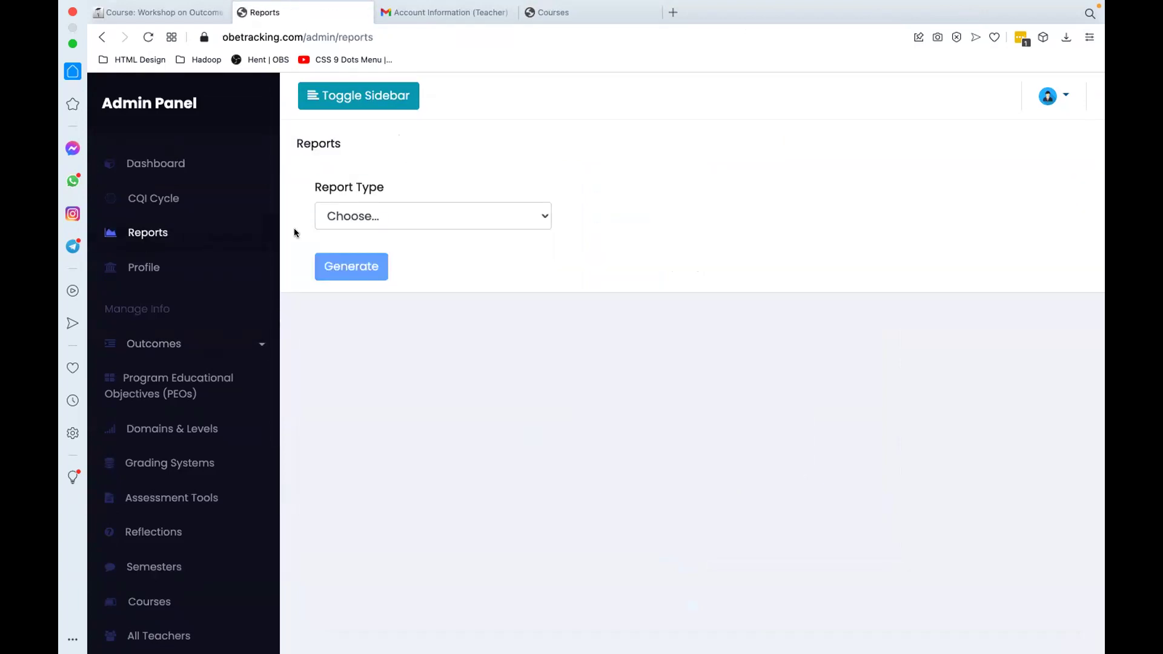
{"action": "left_click", "coordinate": [448, 225]}
{"action": "left_click", "coordinate": [416, 234]}
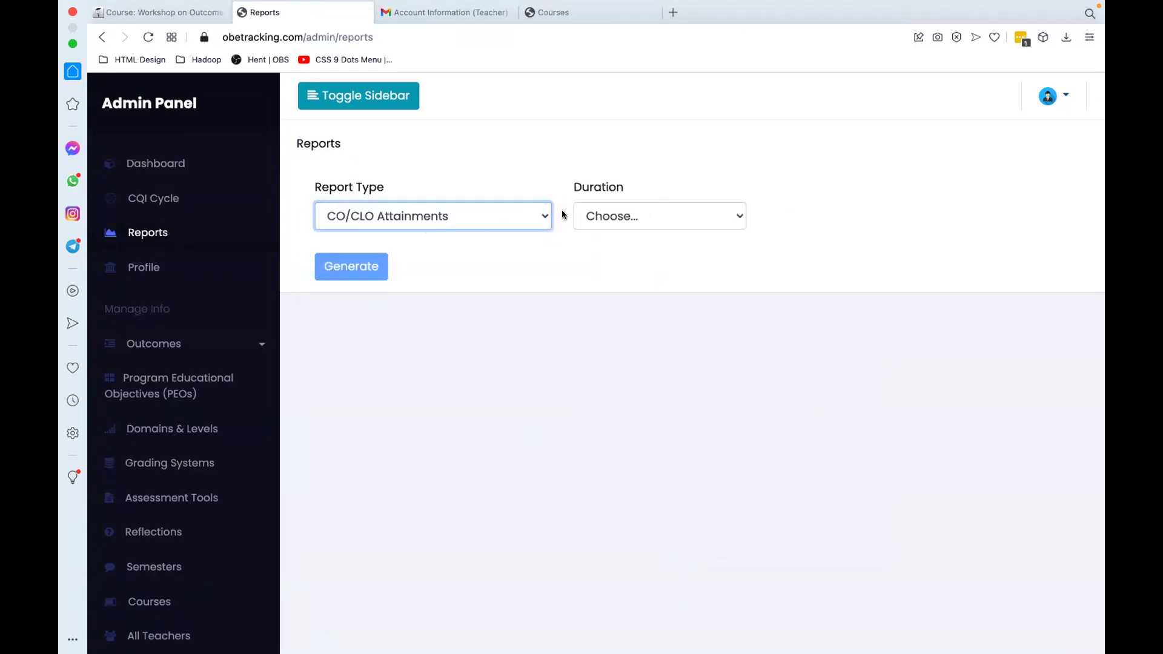
{"action": "left_click", "coordinate": [596, 215]}
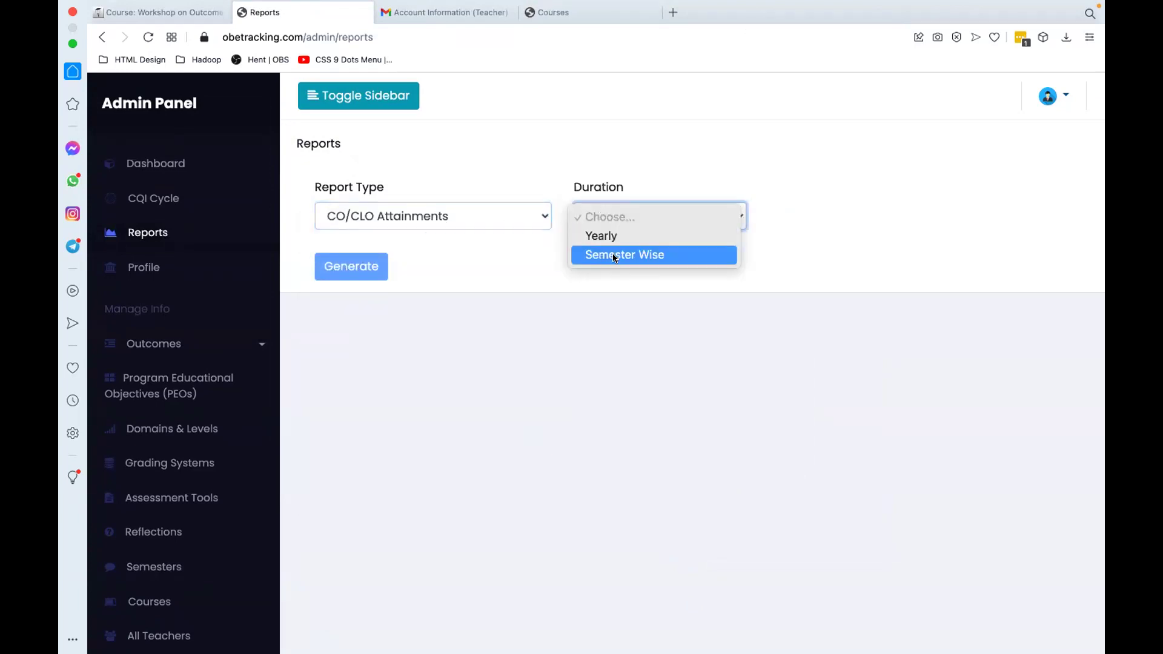
{"action": "left_click", "coordinate": [612, 255]}
{"action": "left_click", "coordinate": [801, 215]}
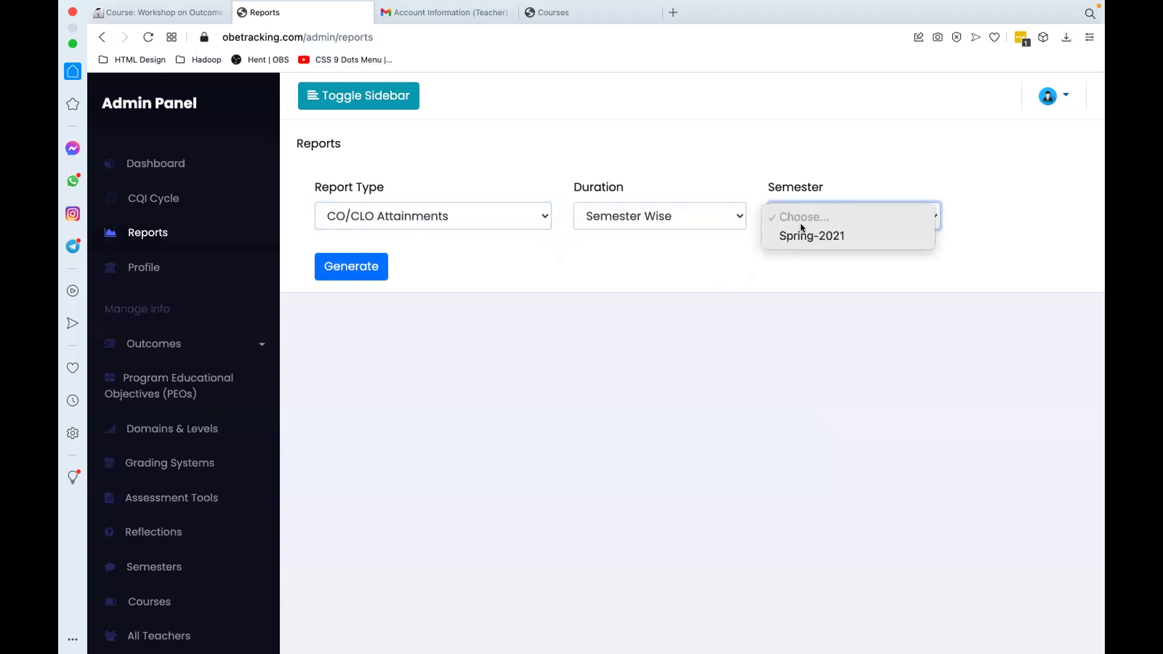
{"action": "left_click", "coordinate": [795, 237]}
{"action": "left_click", "coordinate": [356, 269]}
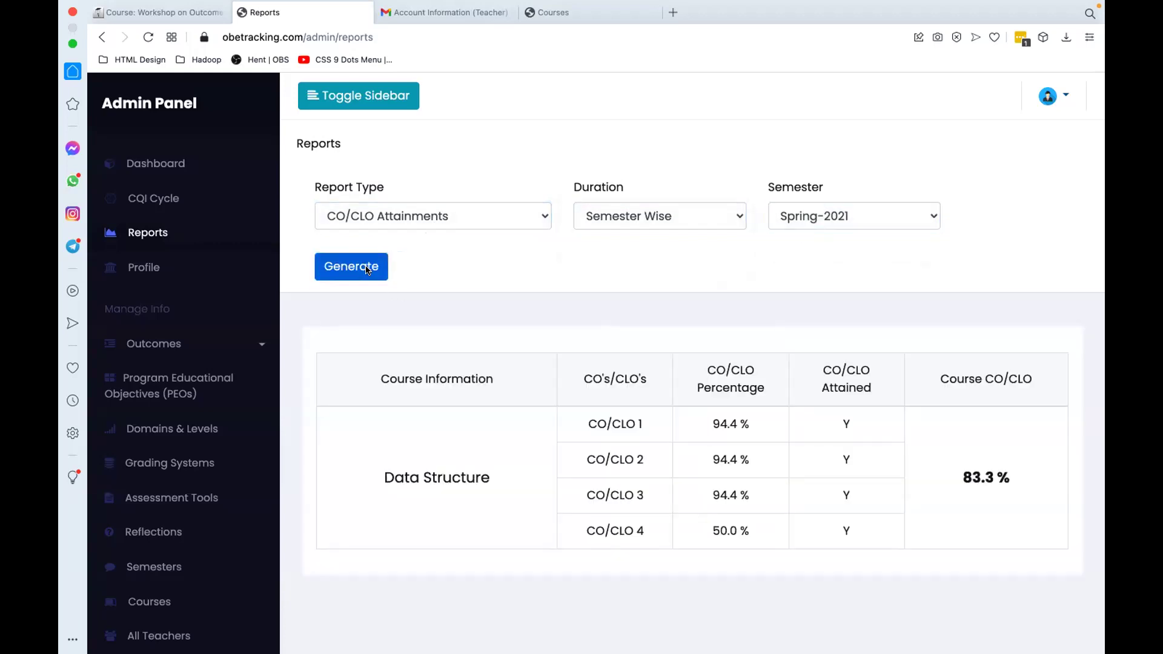